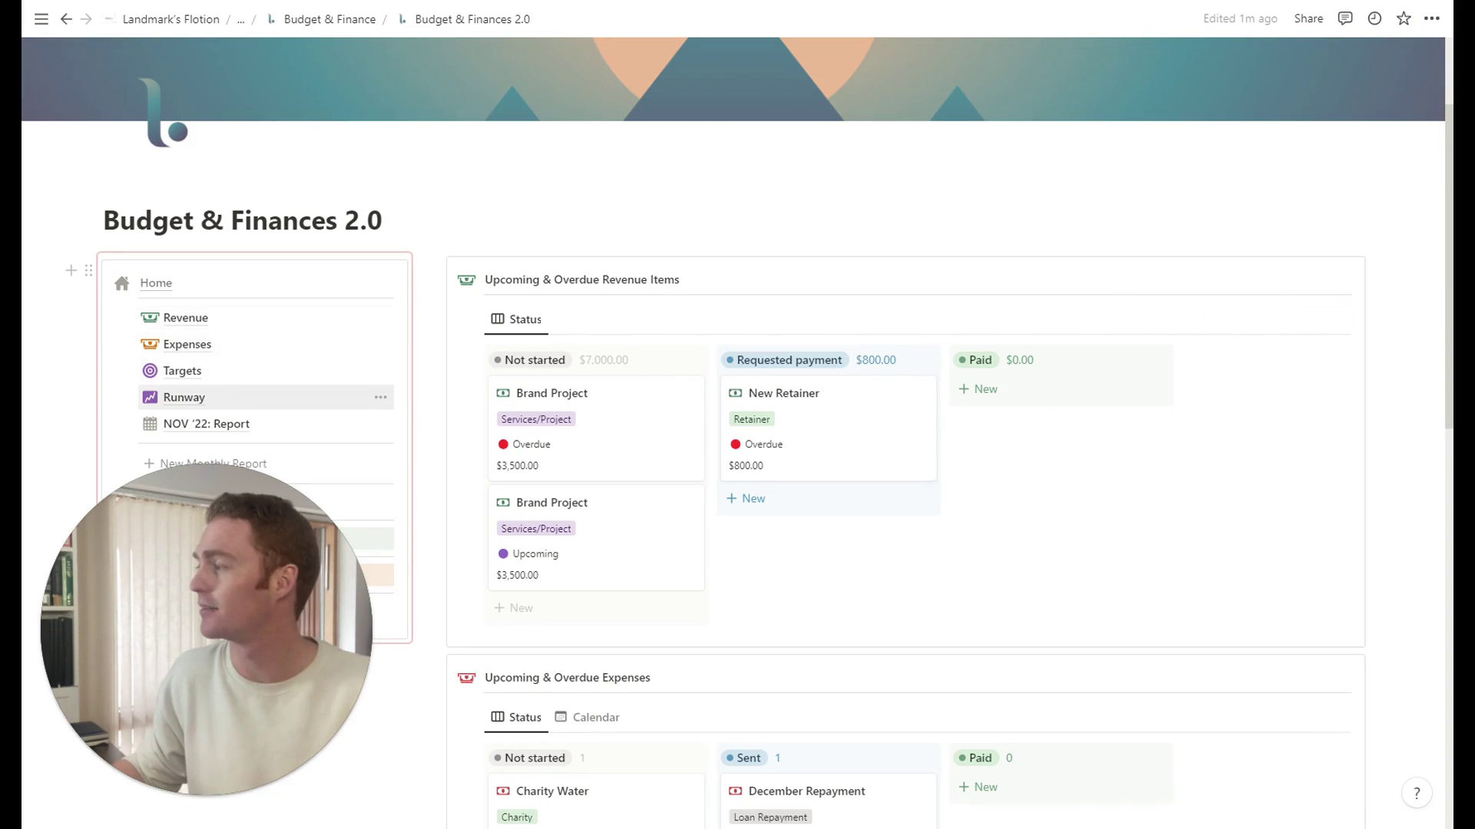
Expand and collapse the Monthly Reports, Recurring Revenue and Recurring Expense toggles on the home page
scroll(273, 437, down, 5)
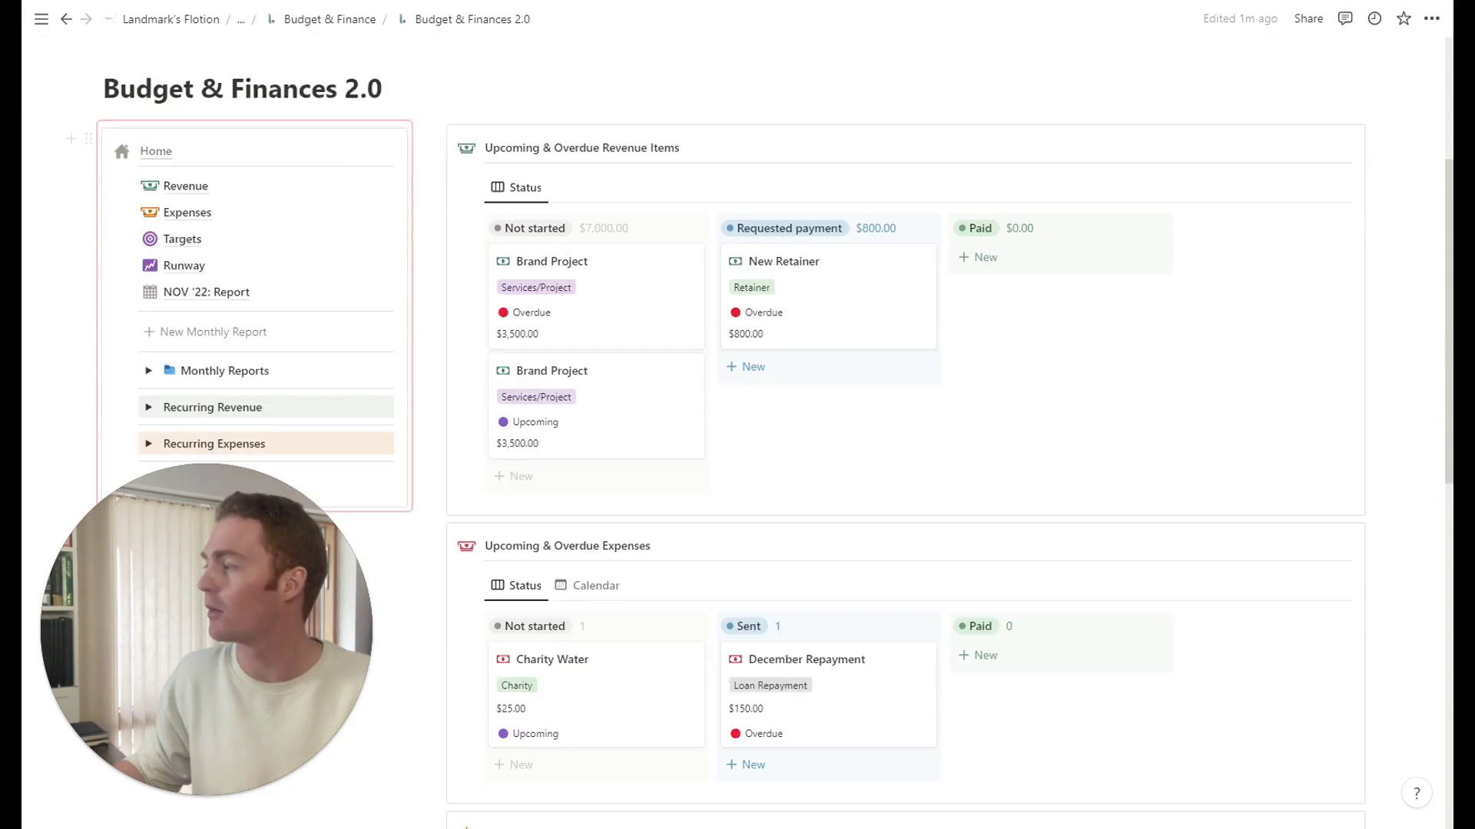
click(149, 253)
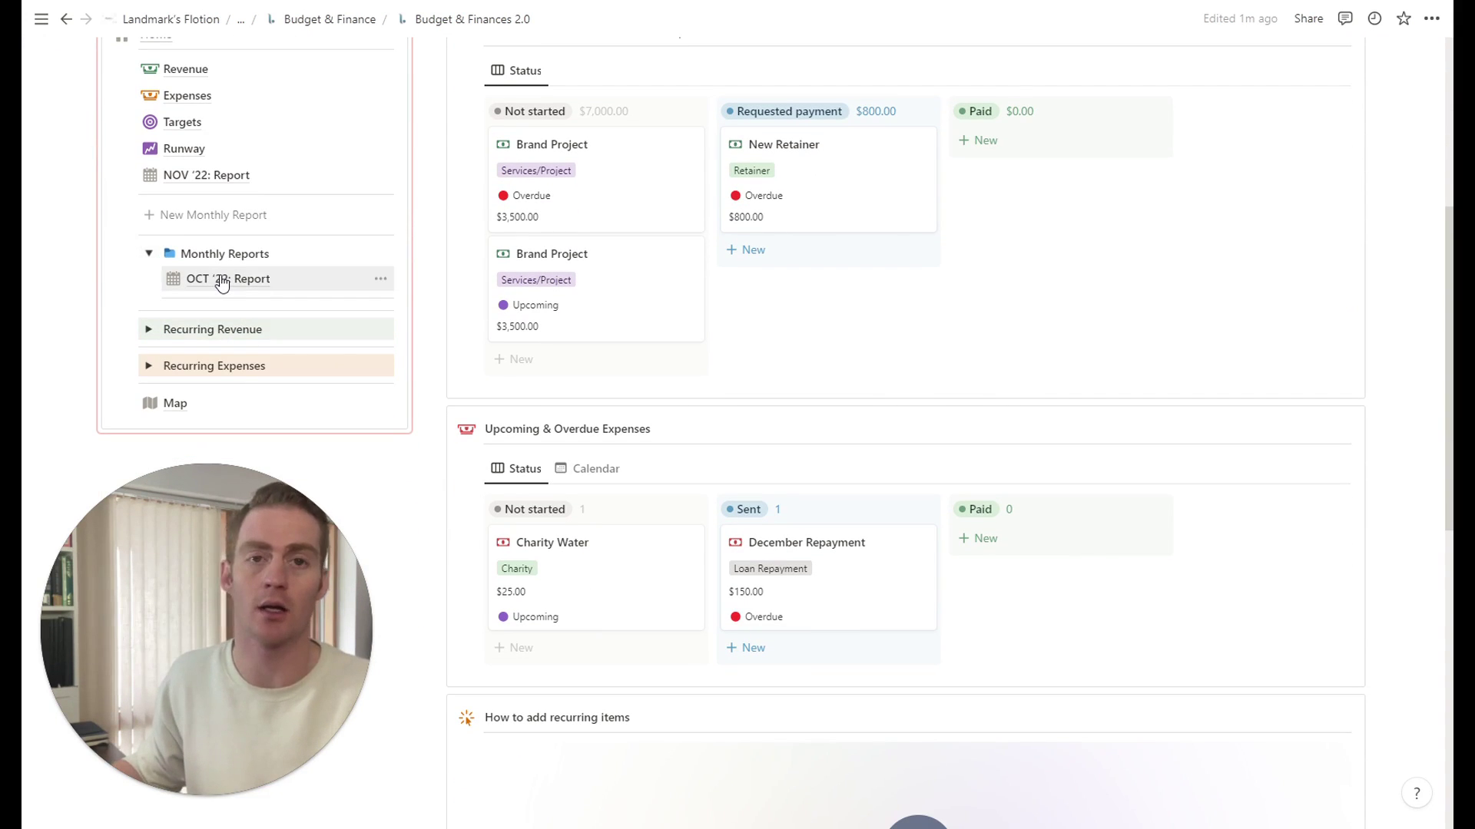
click(149, 253)
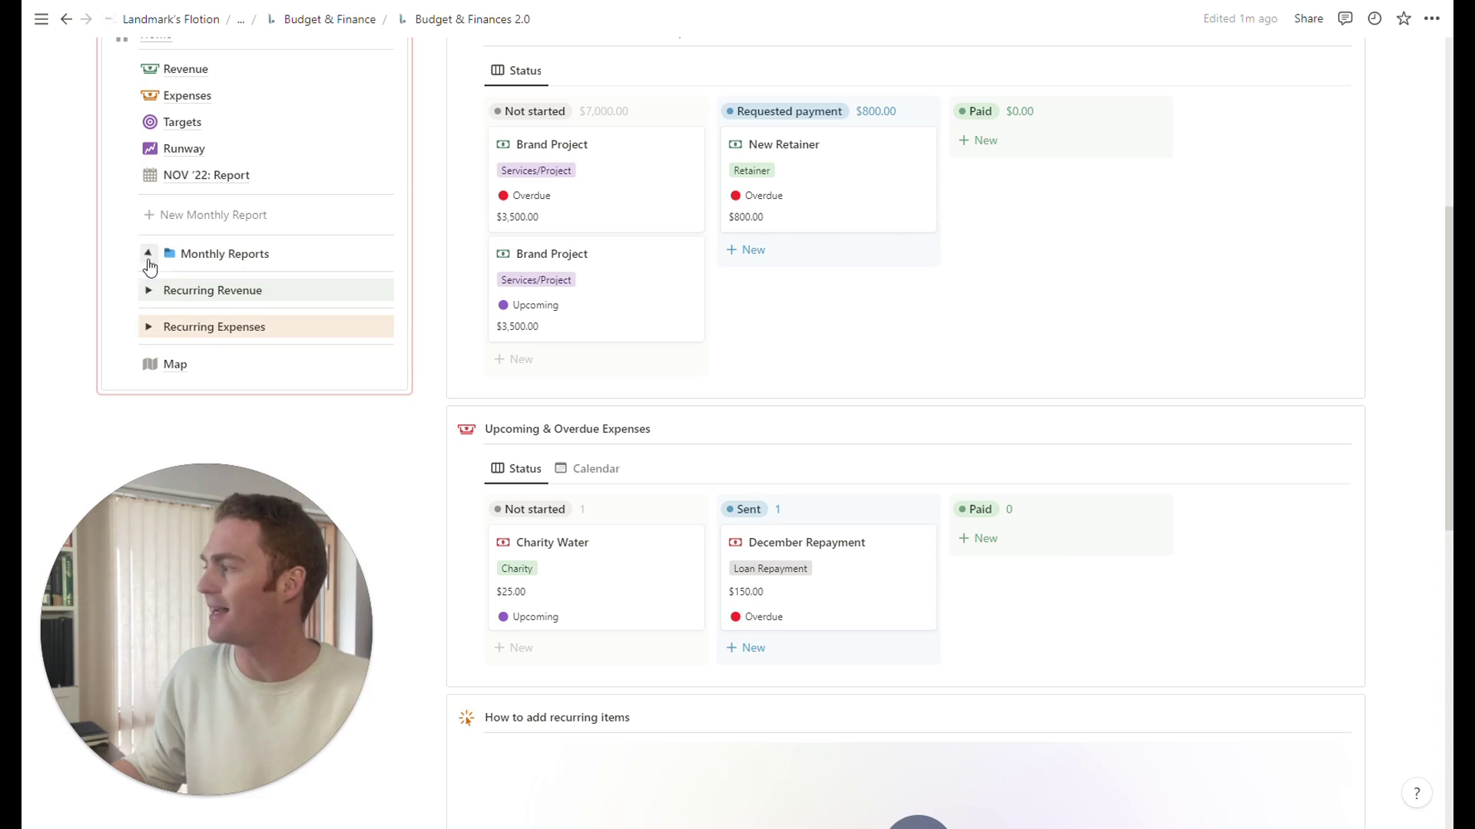
click(149, 290)
click(149, 291)
click(149, 327)
click(149, 329)
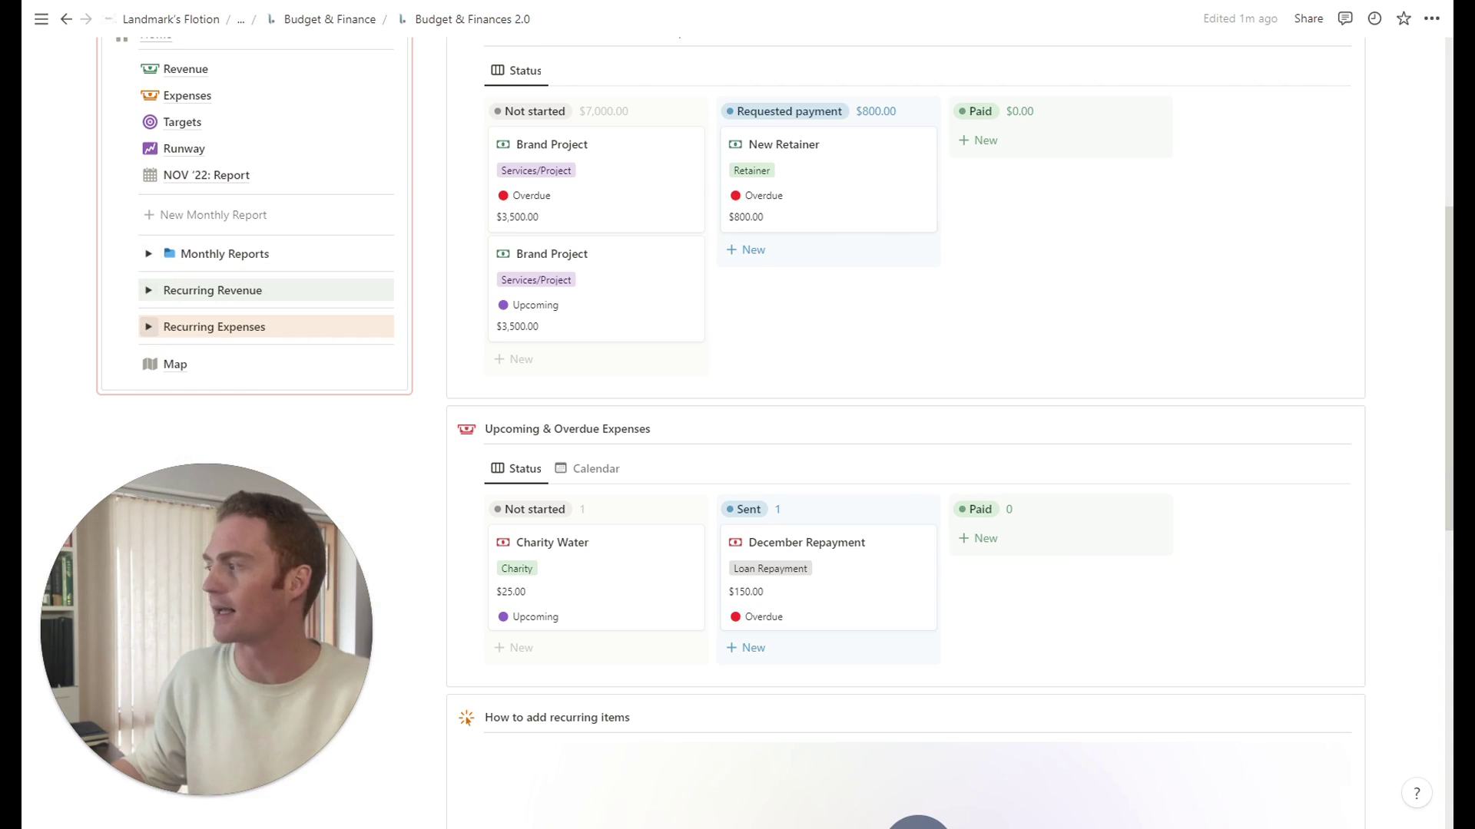
scroll(351, 329, up, 5)
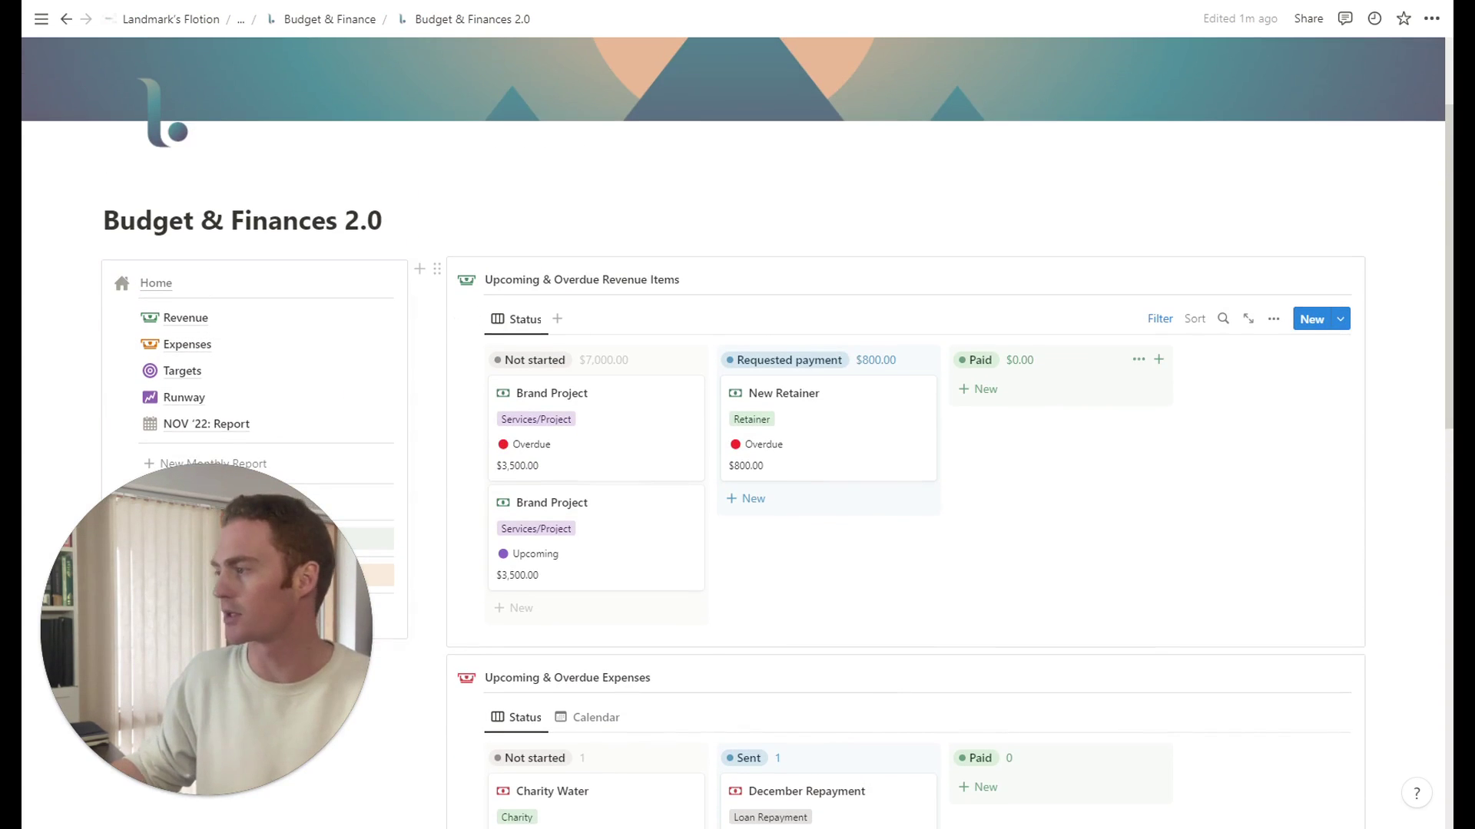
Start the How to add recurring items guide and advance it to 'Click into the Report you're editing.'
scroll(624, 306, down, 1)
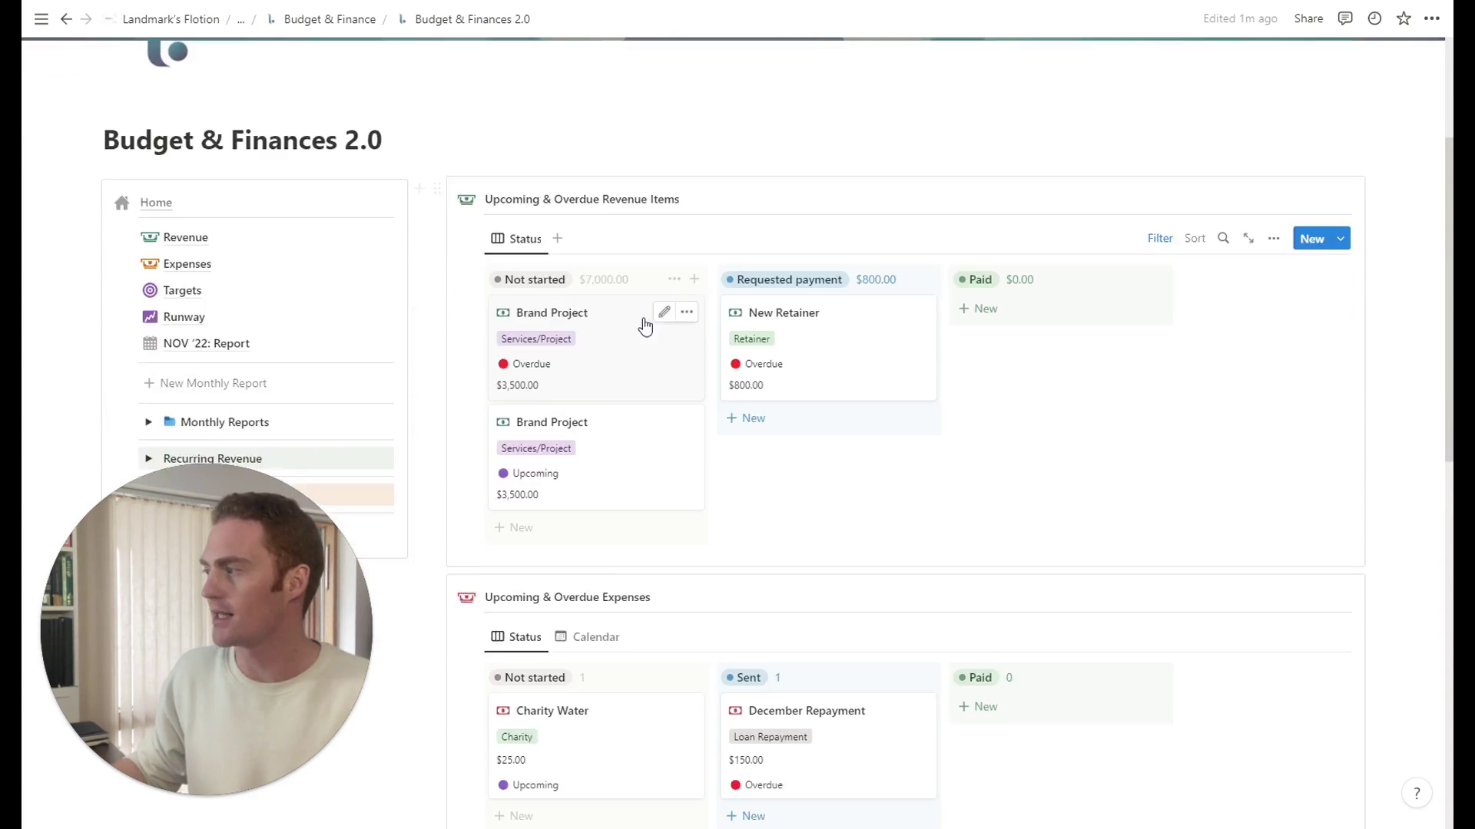
scroll(615, 246, down, 1)
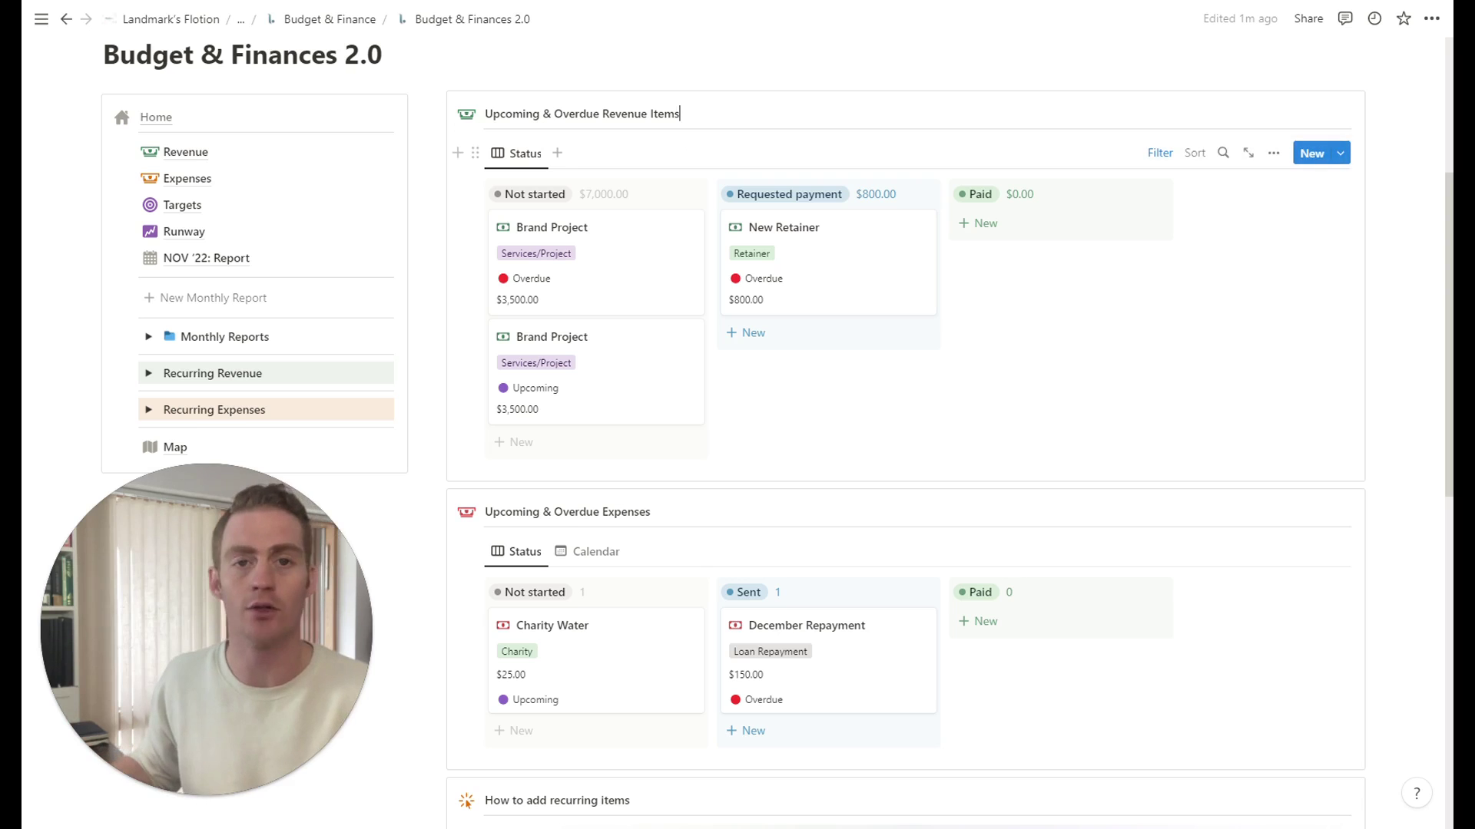
scroll(782, 191, down, 3)
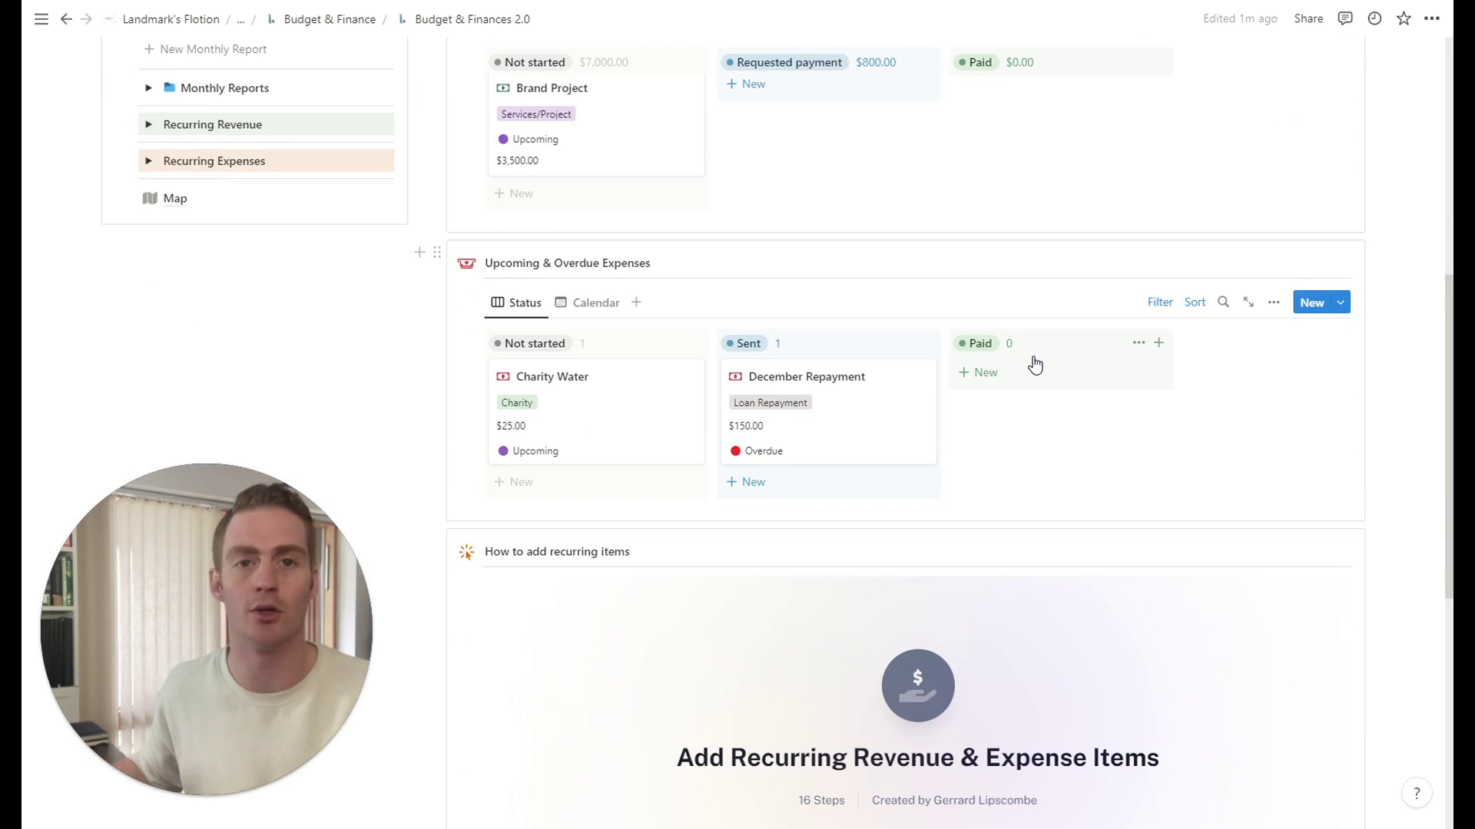
scroll(1035, 364, down, 3)
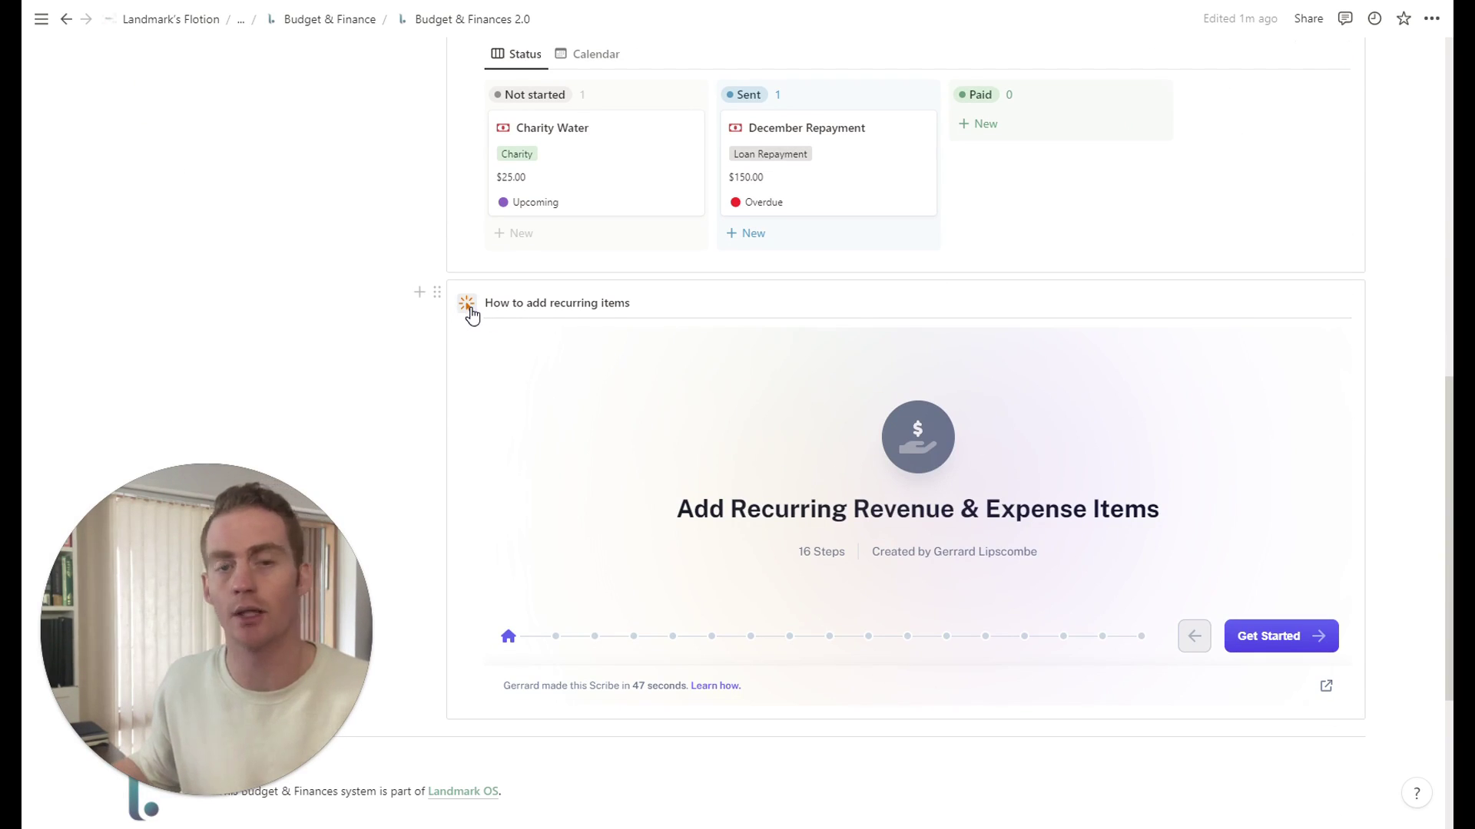
click(1281, 643)
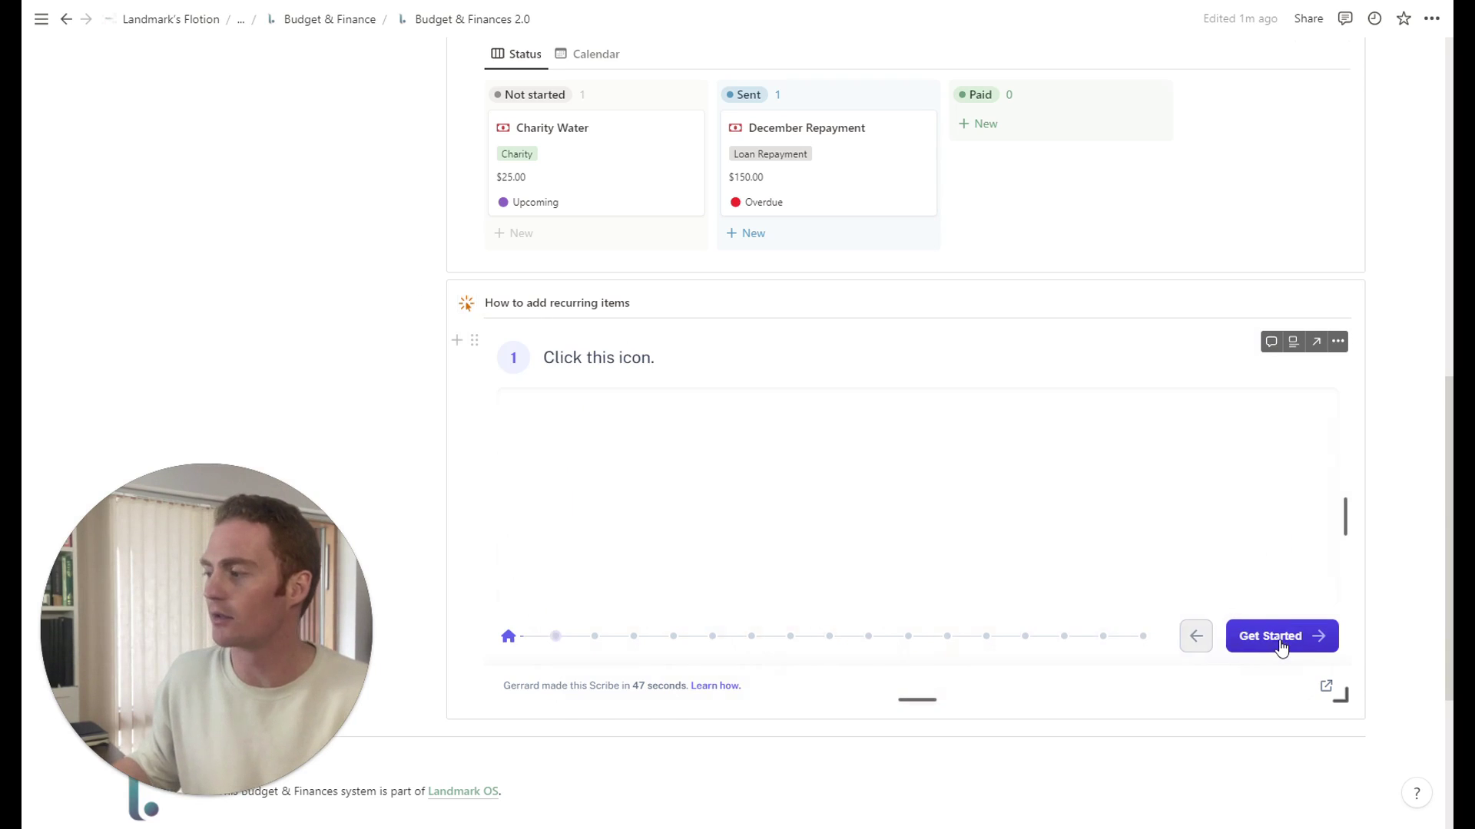
click(1284, 644)
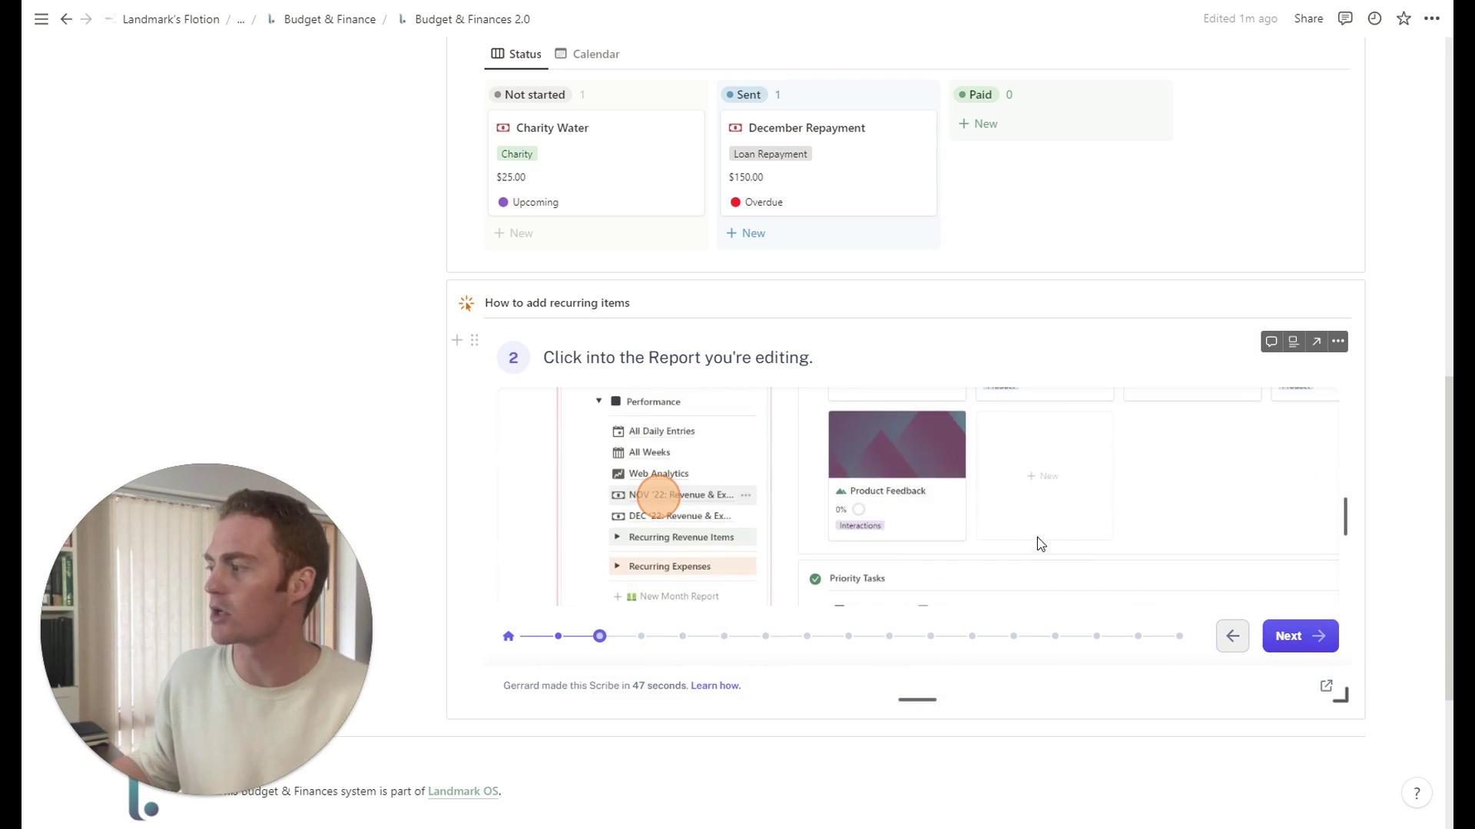
scroll(1071, 577, up, 5)
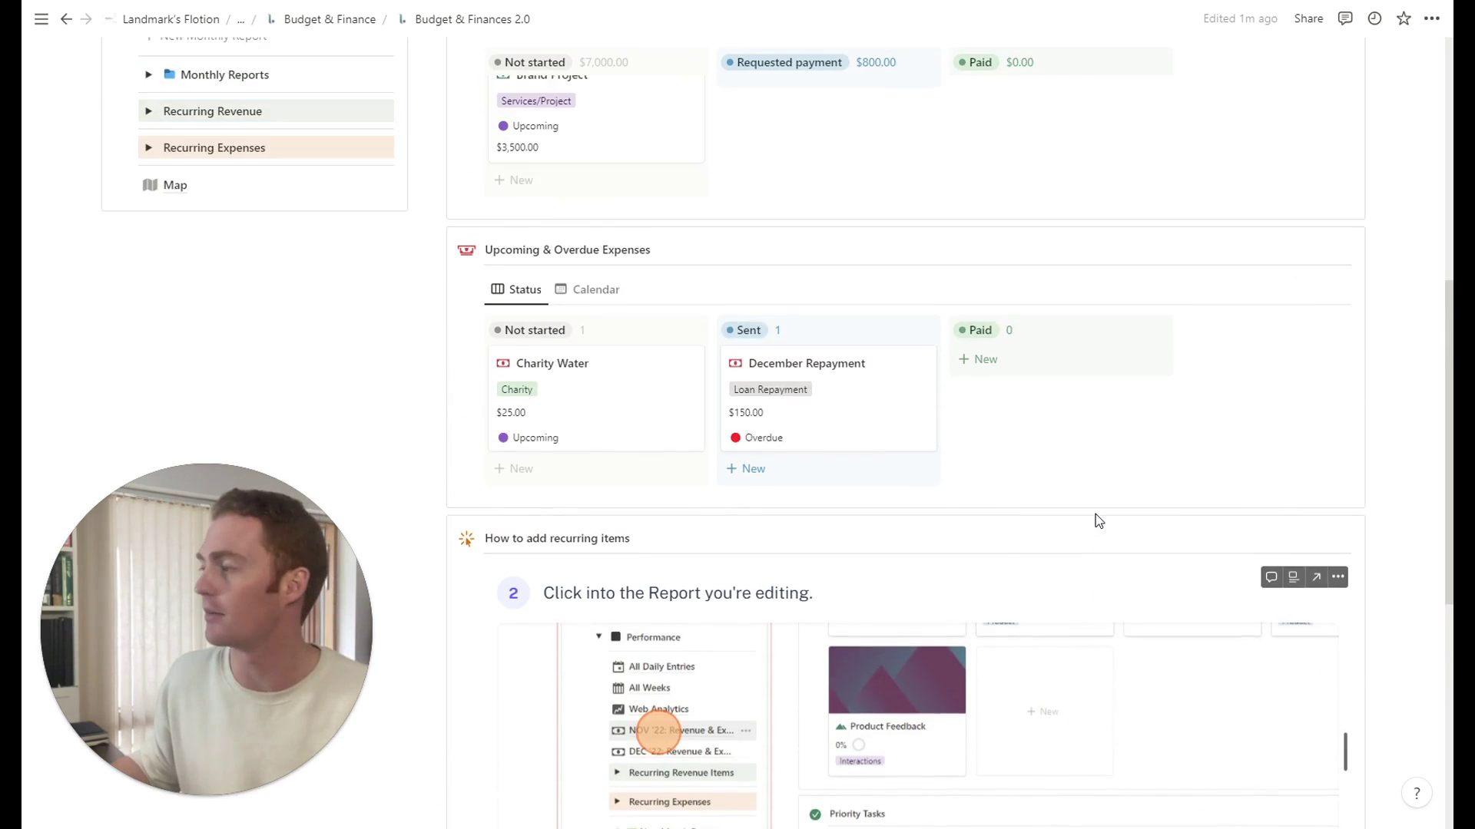
scroll(906, 430, up, 2)
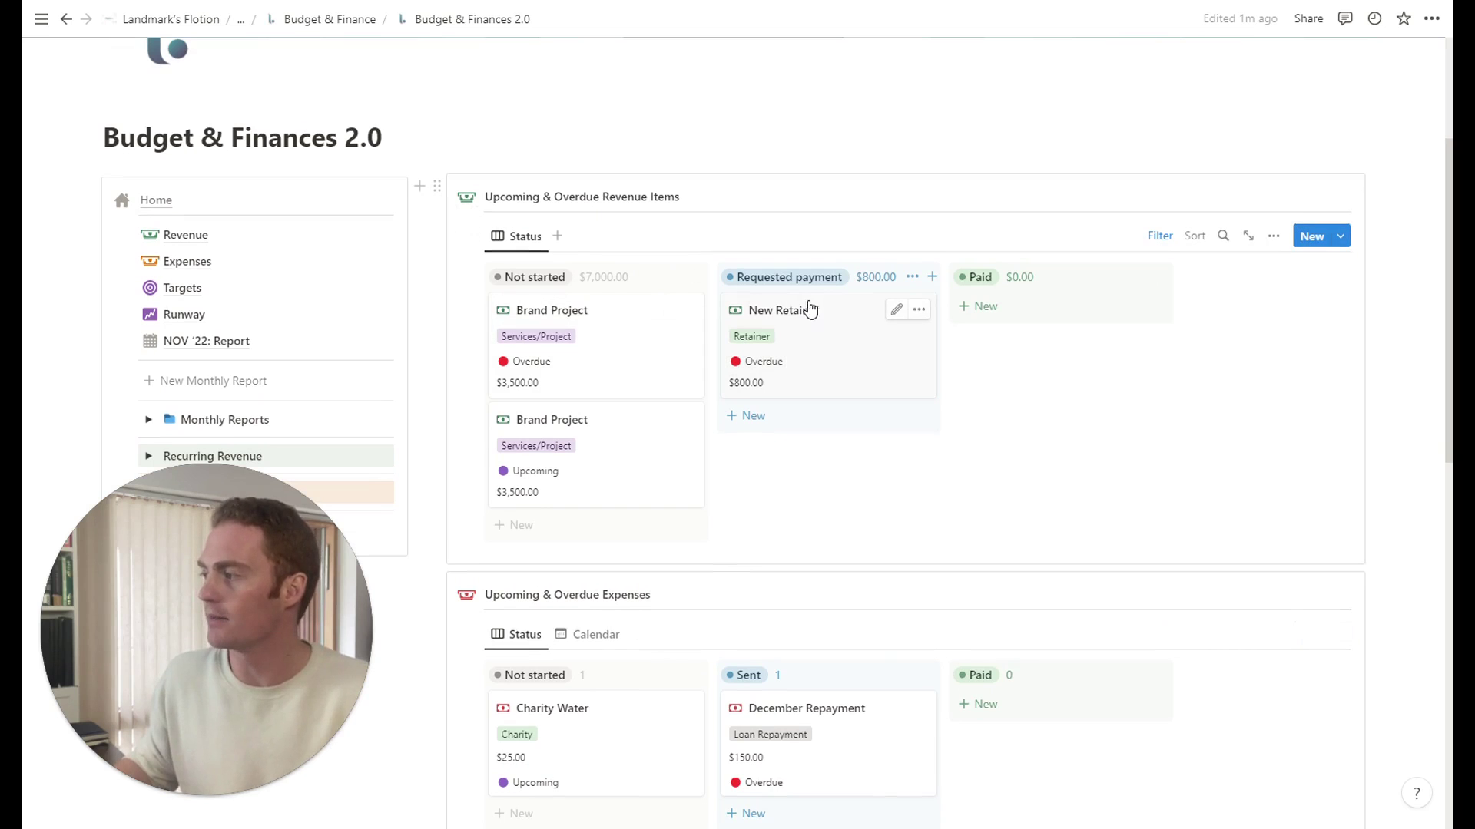
Inspect the revenue board's two Schedule filter rules, then close them
click(1160, 236)
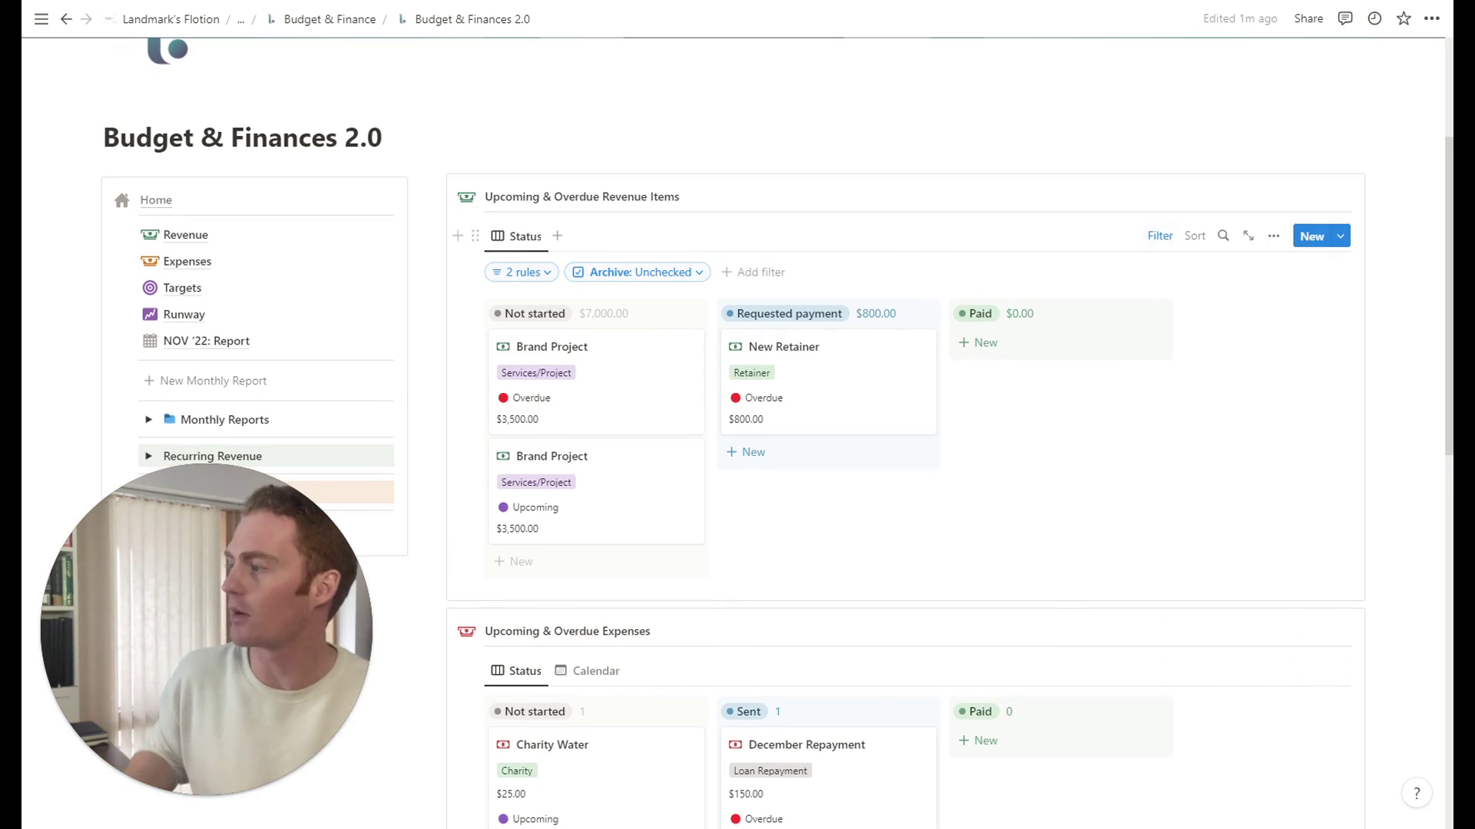
click(547, 274)
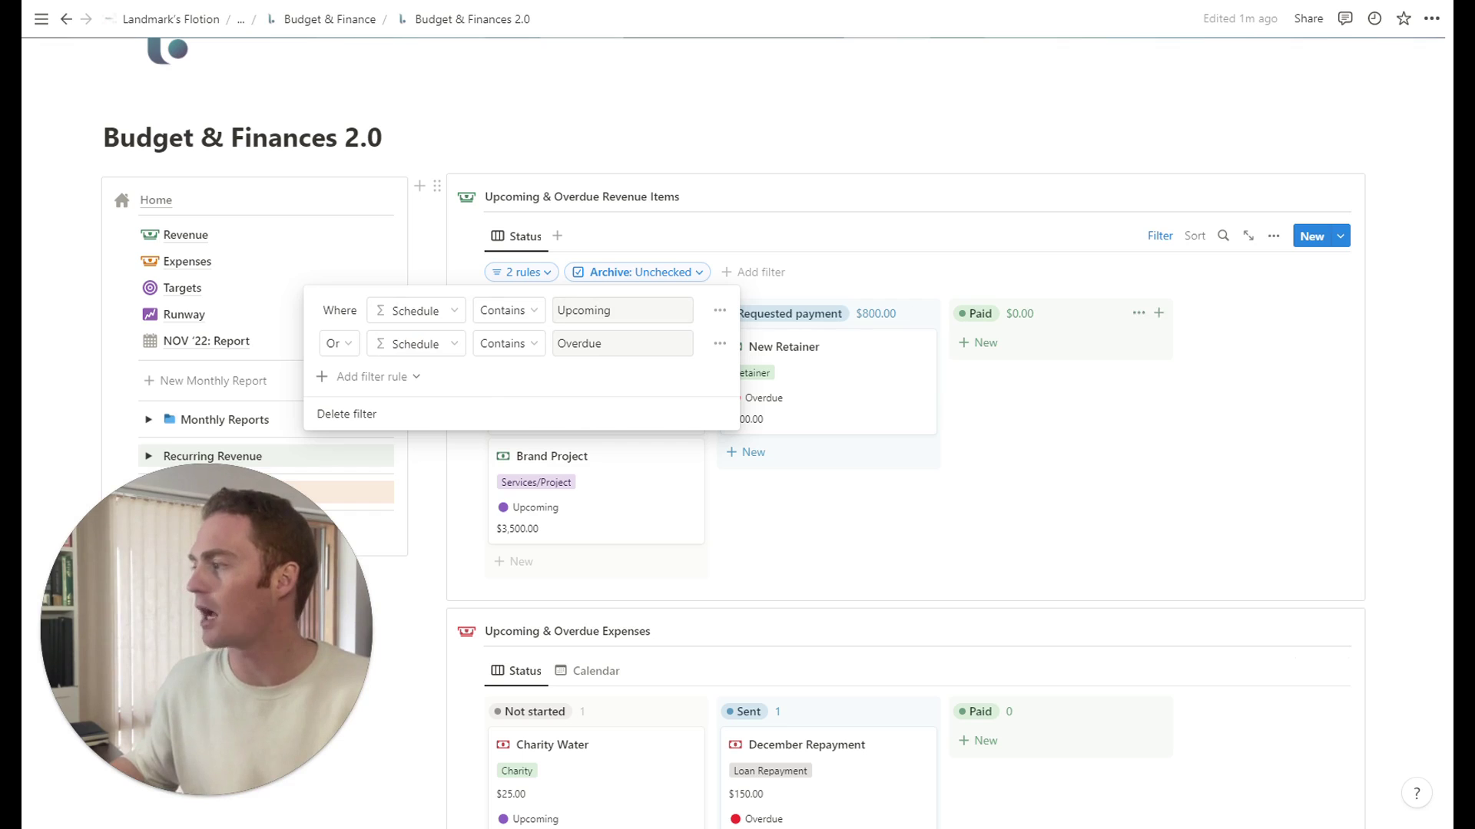
click(827, 467)
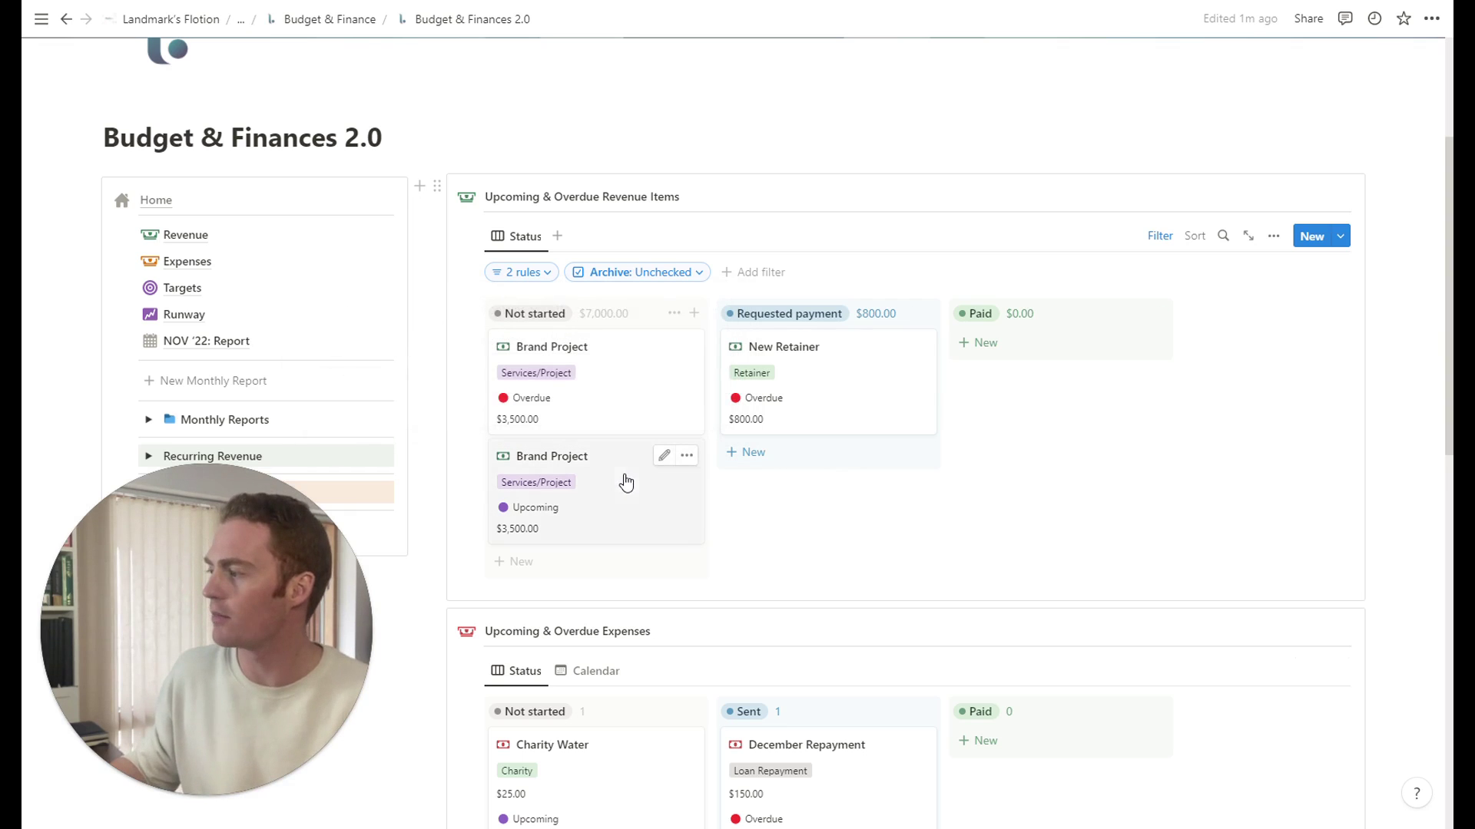
Drag the upcoming Brand Project card from Not started into the Paid column
drag(626, 482, 1049, 377)
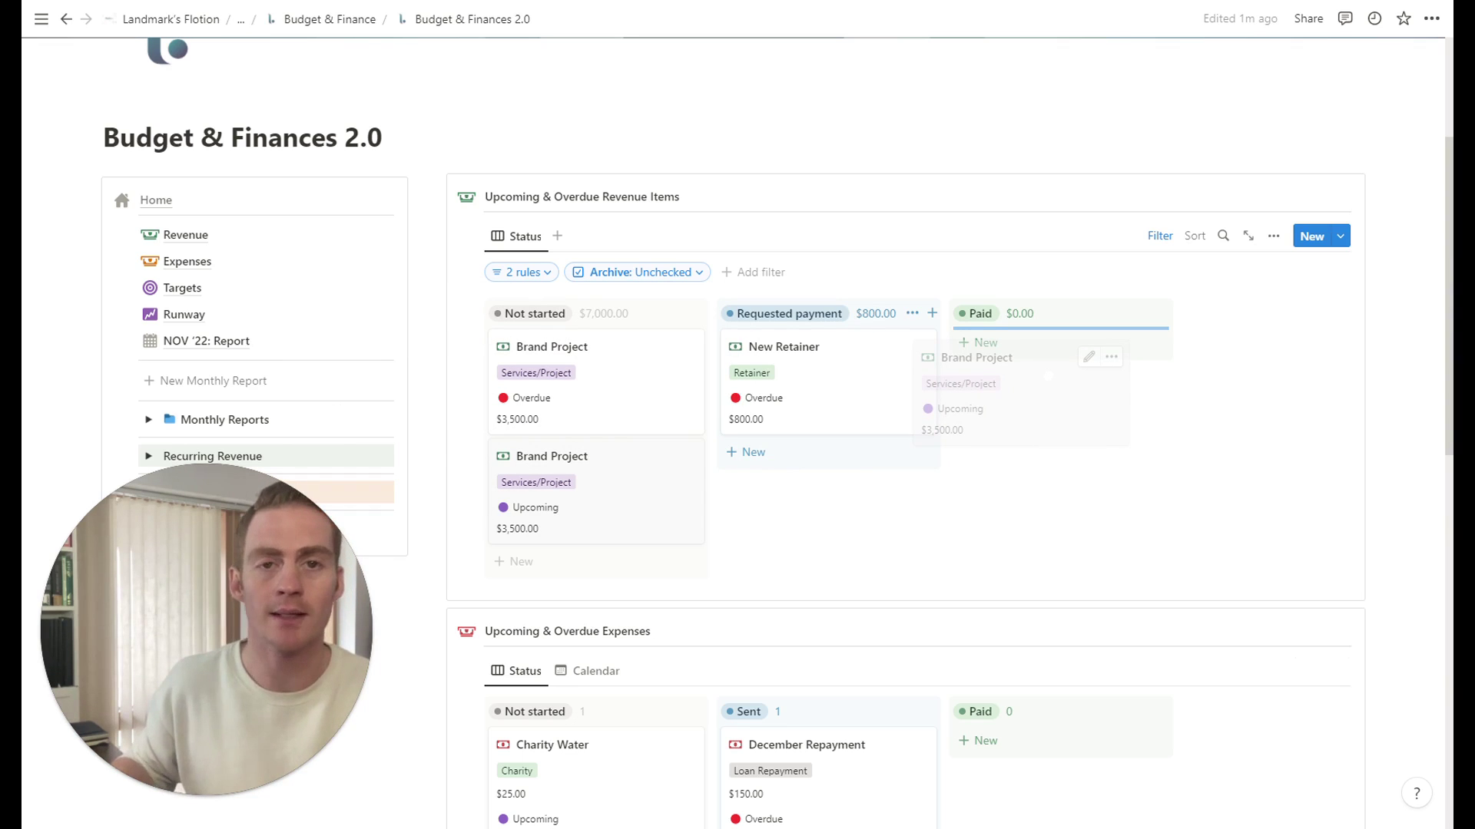
drag(1049, 377, 1049, 376)
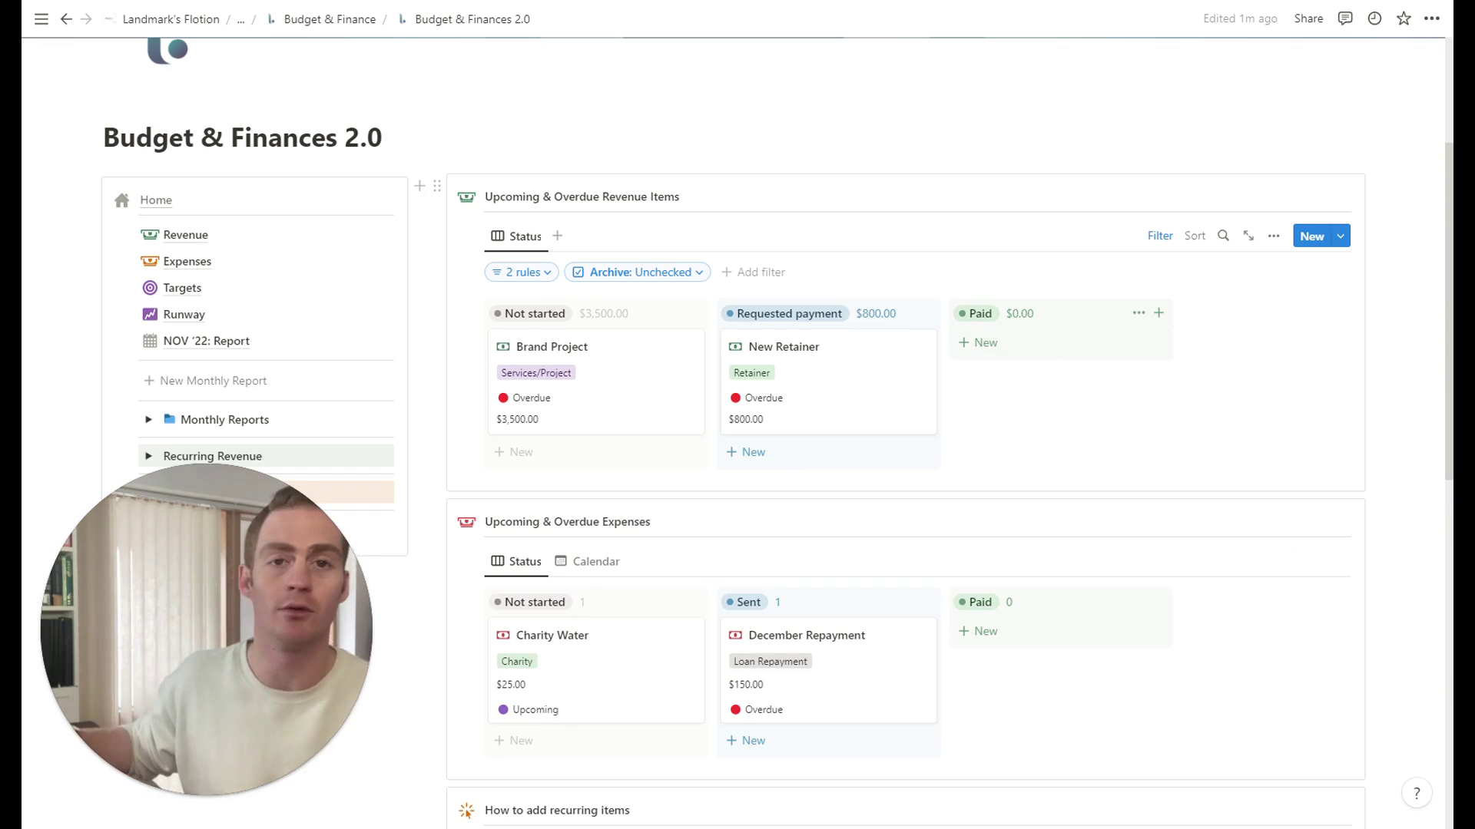
scroll(783, 348, down, 1)
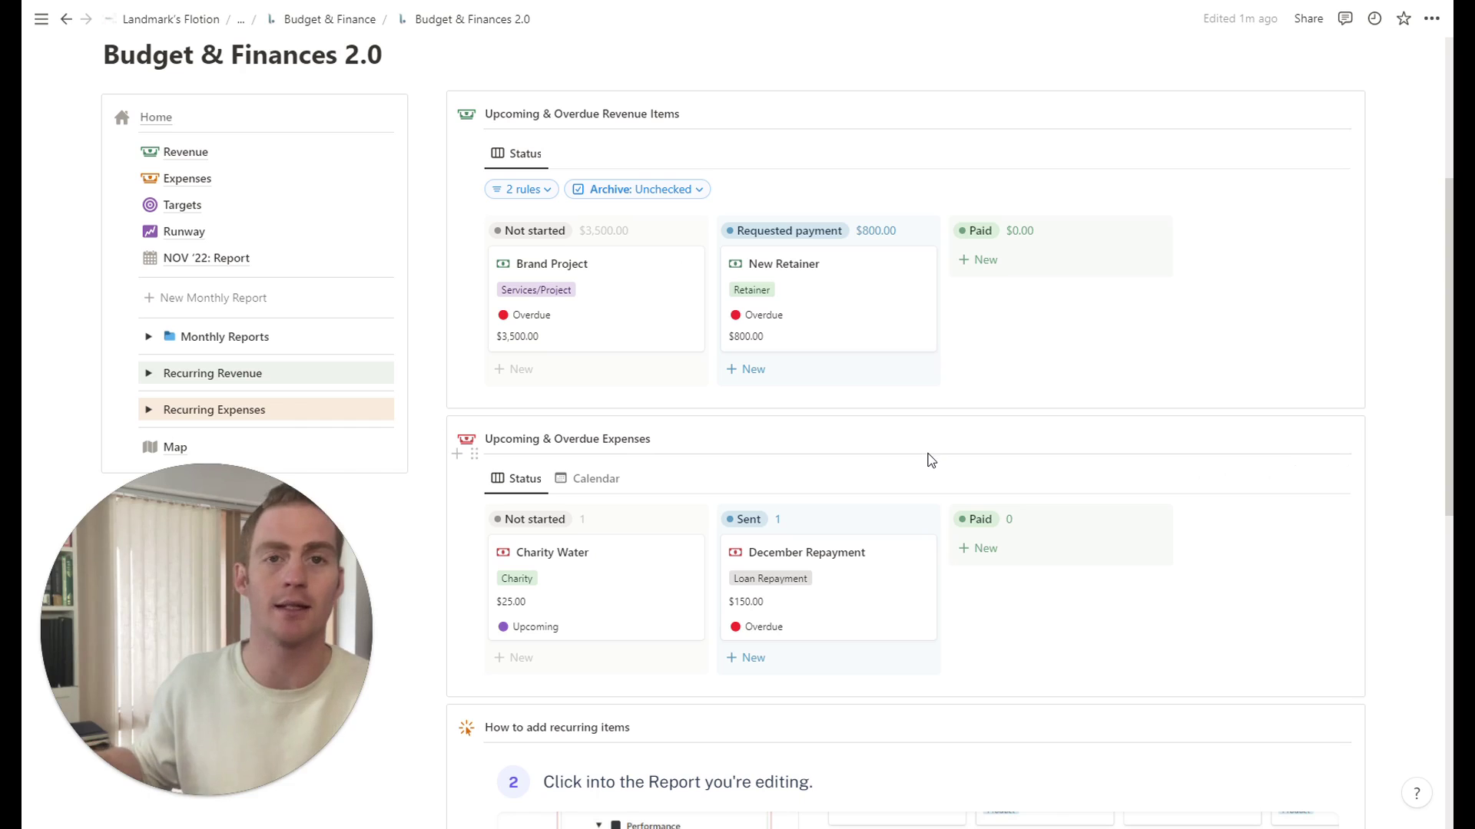
scroll(426, 422, up, 1)
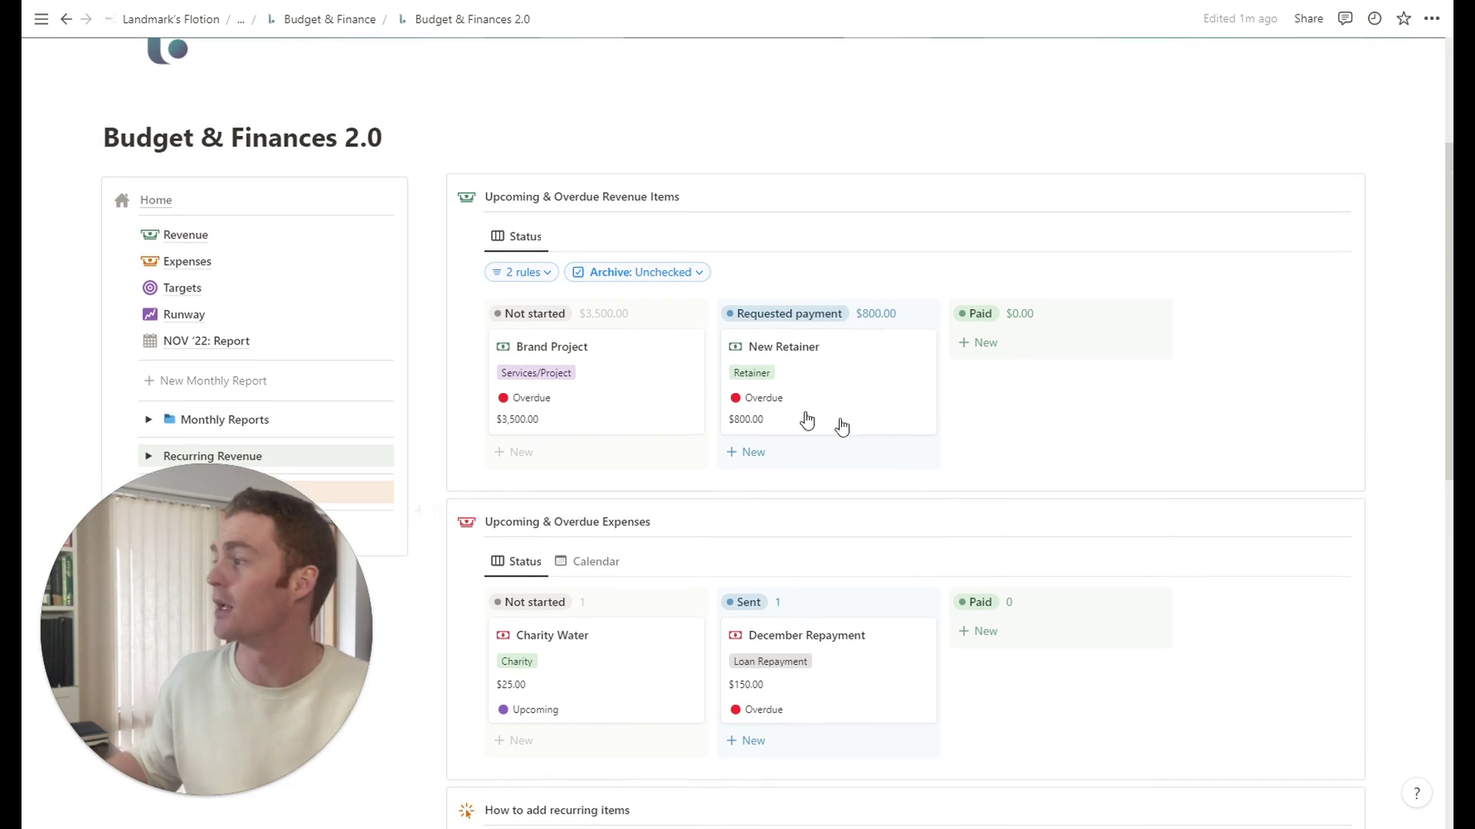
On the Revenue page, set Untitled as the default new-entry template for all views
click(186, 235)
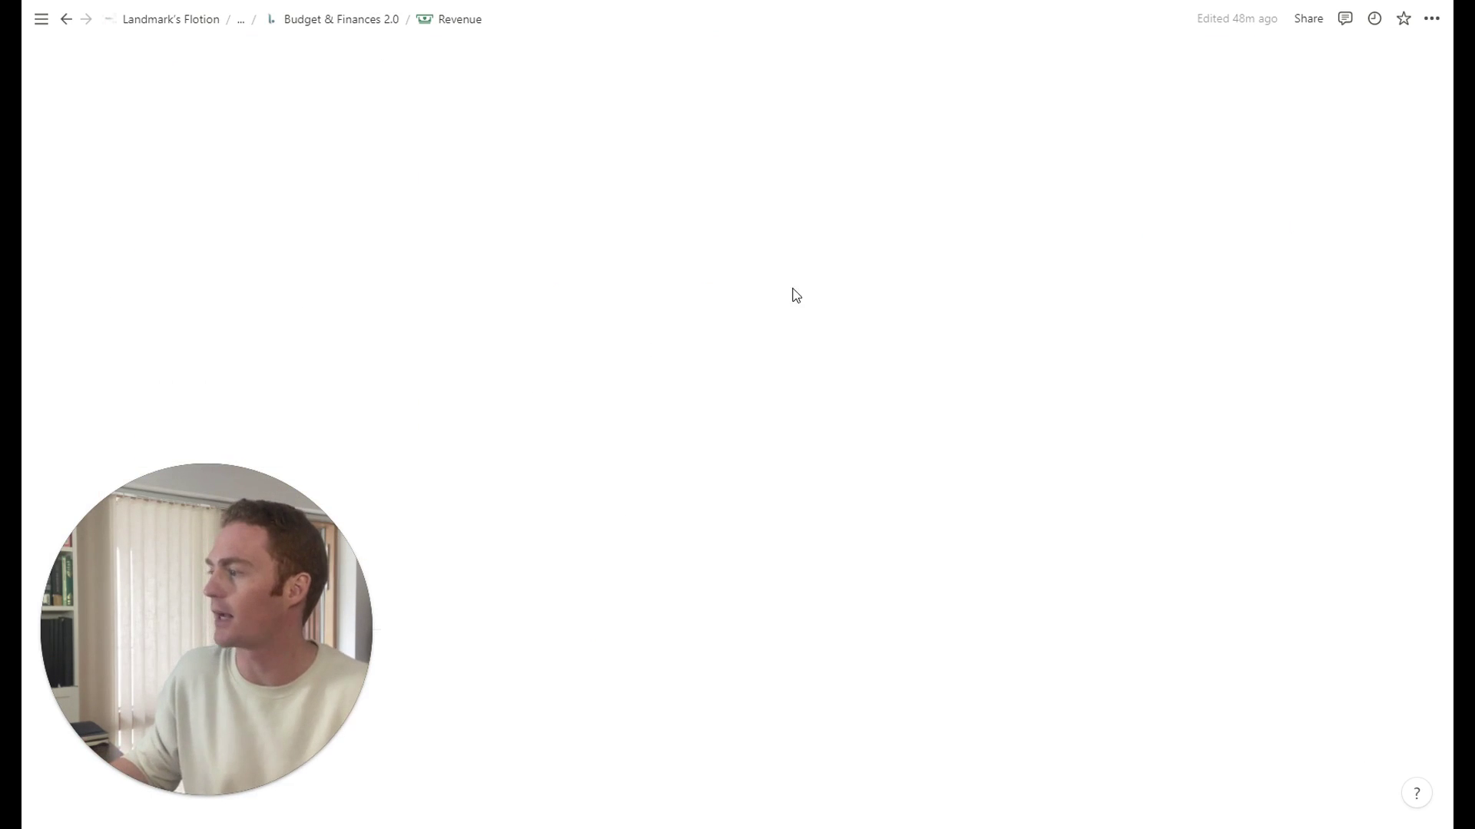
scroll(737, 414, down, 2)
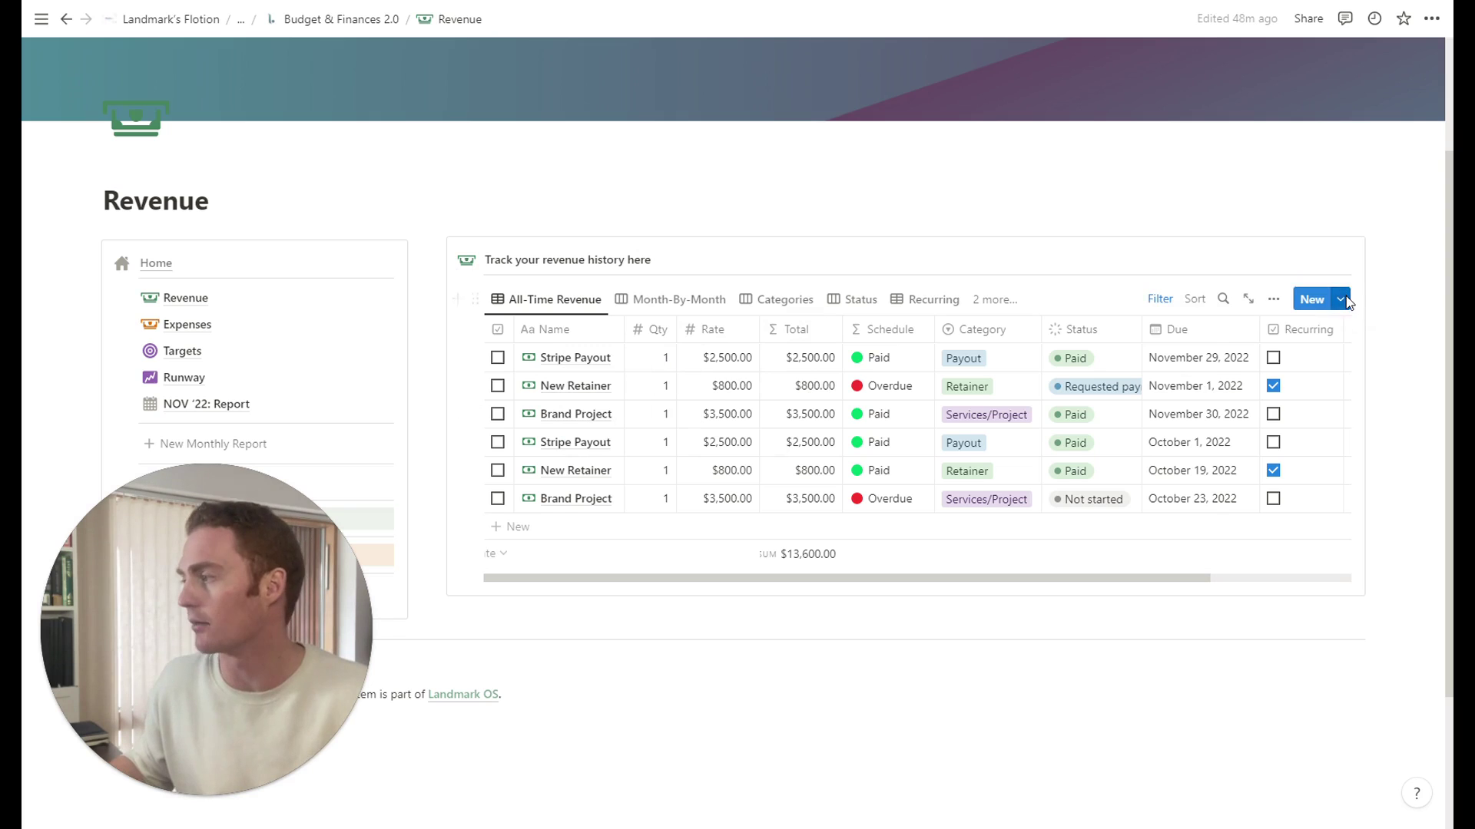
click(1341, 299)
click(1425, 358)
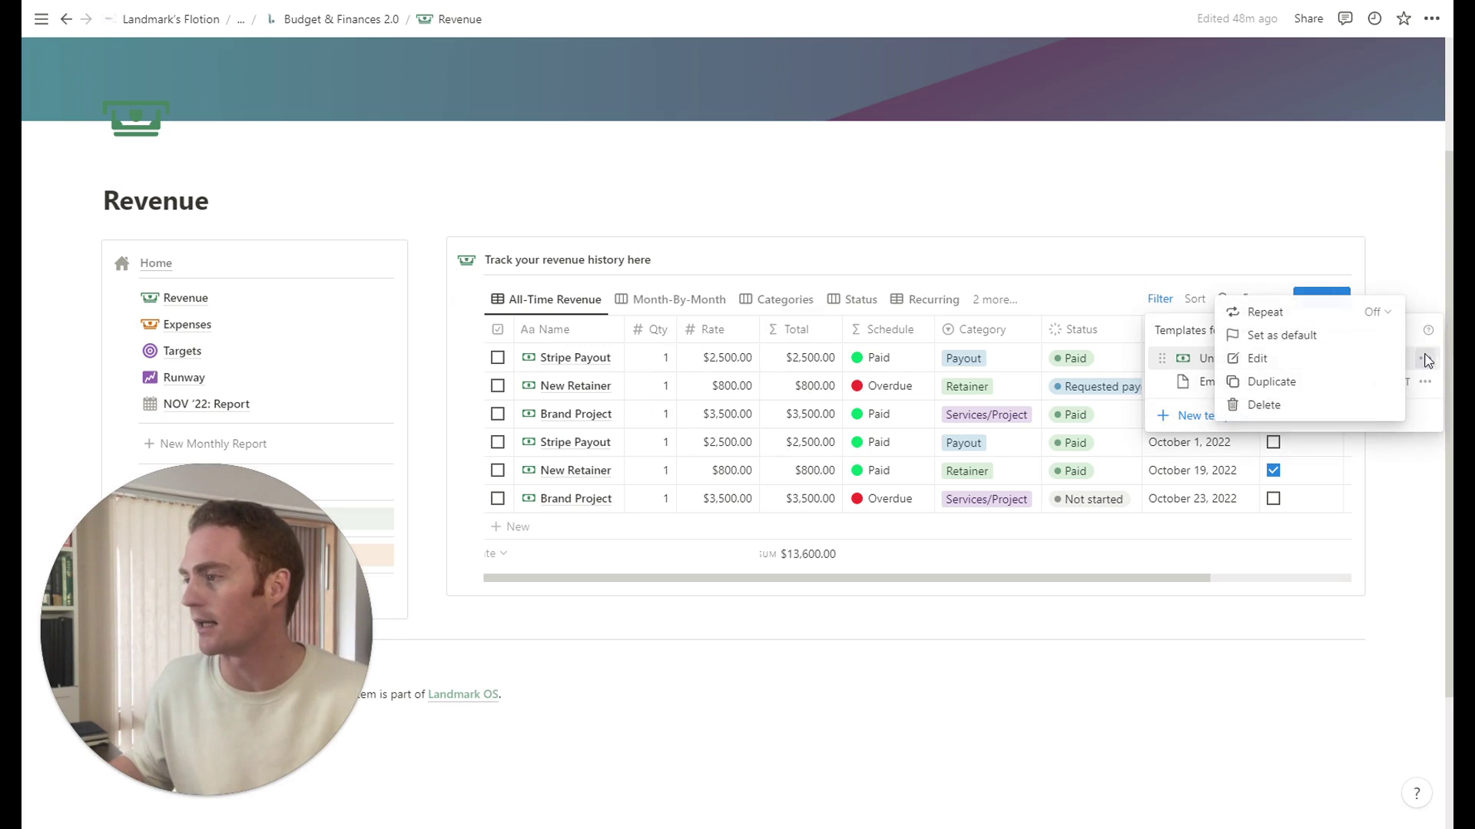
click(1340, 338)
click(796, 413)
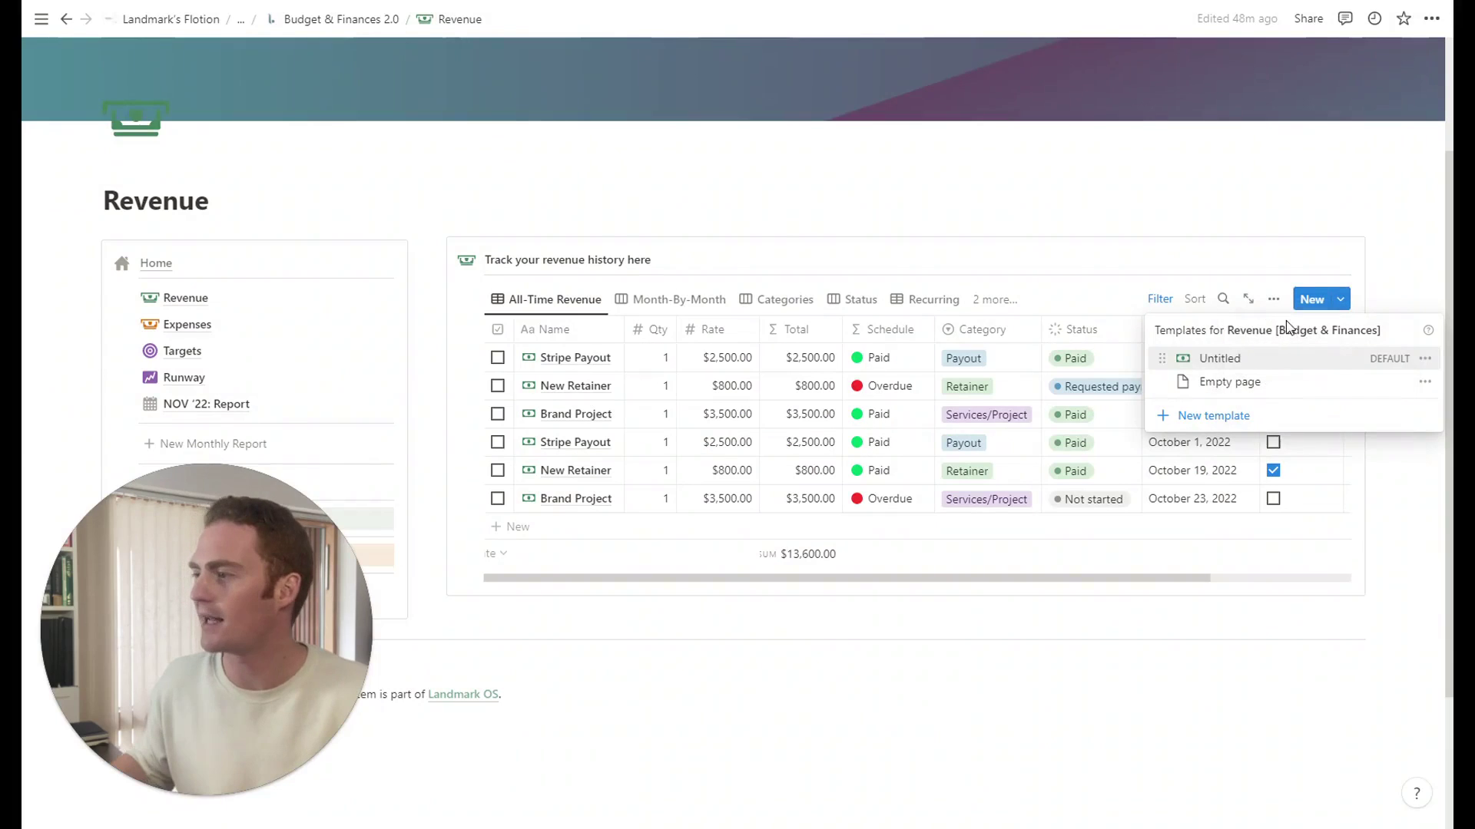
click(1376, 247)
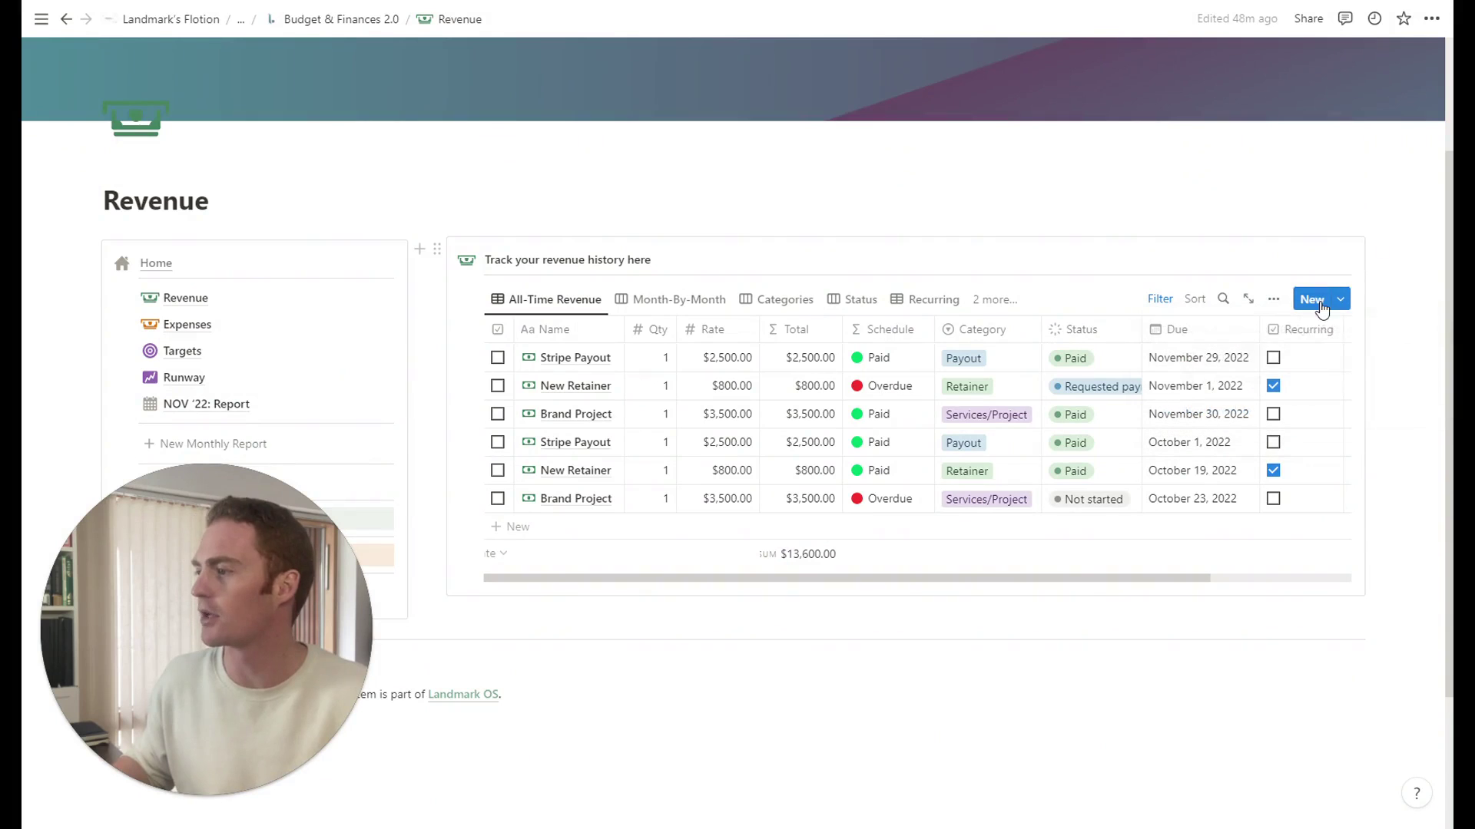
Add a revenue row 'New Design Project' with quantity 1 and rate $2,500
click(579, 542)
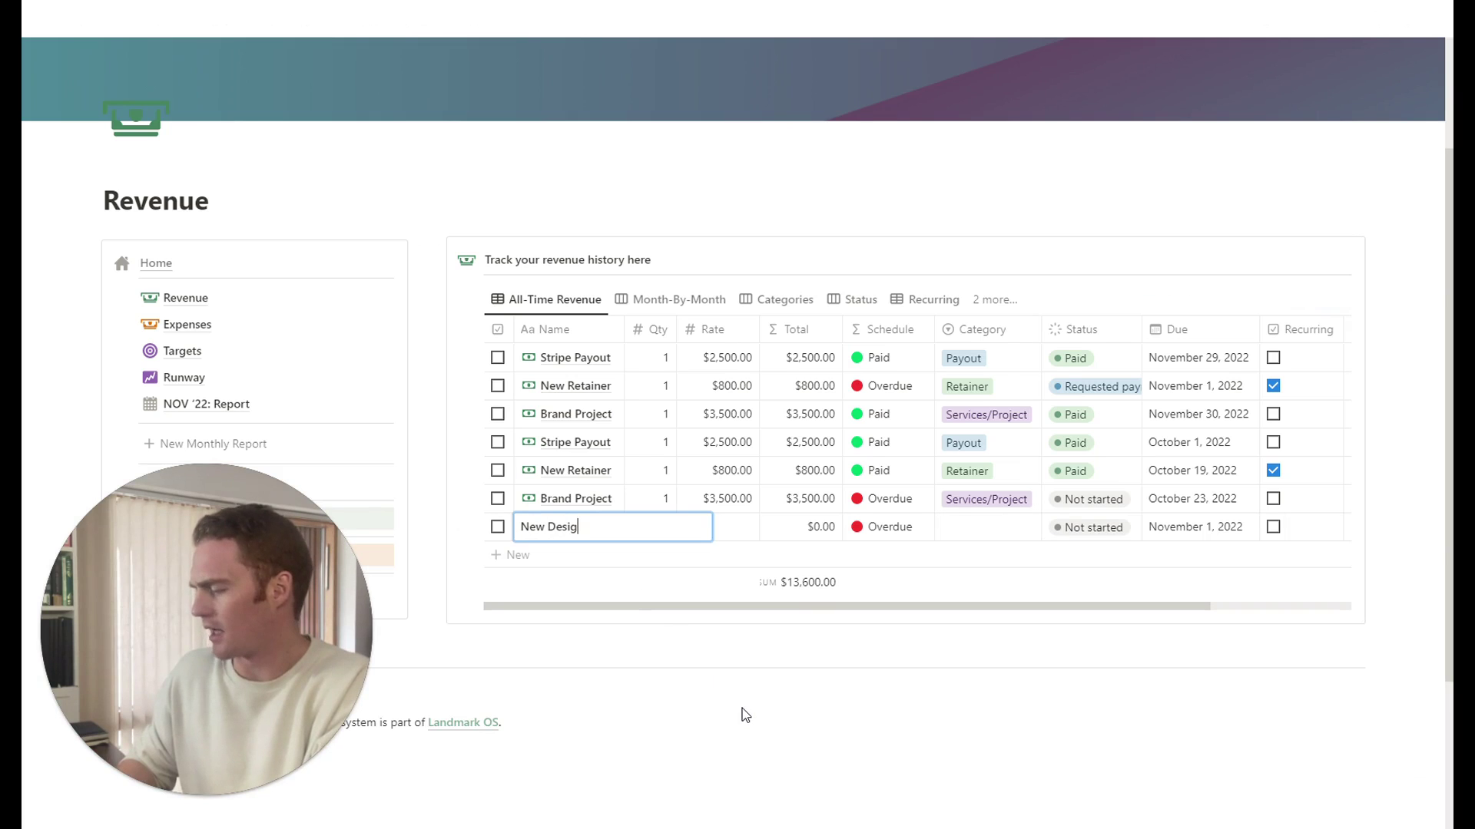
text(New Design Project)
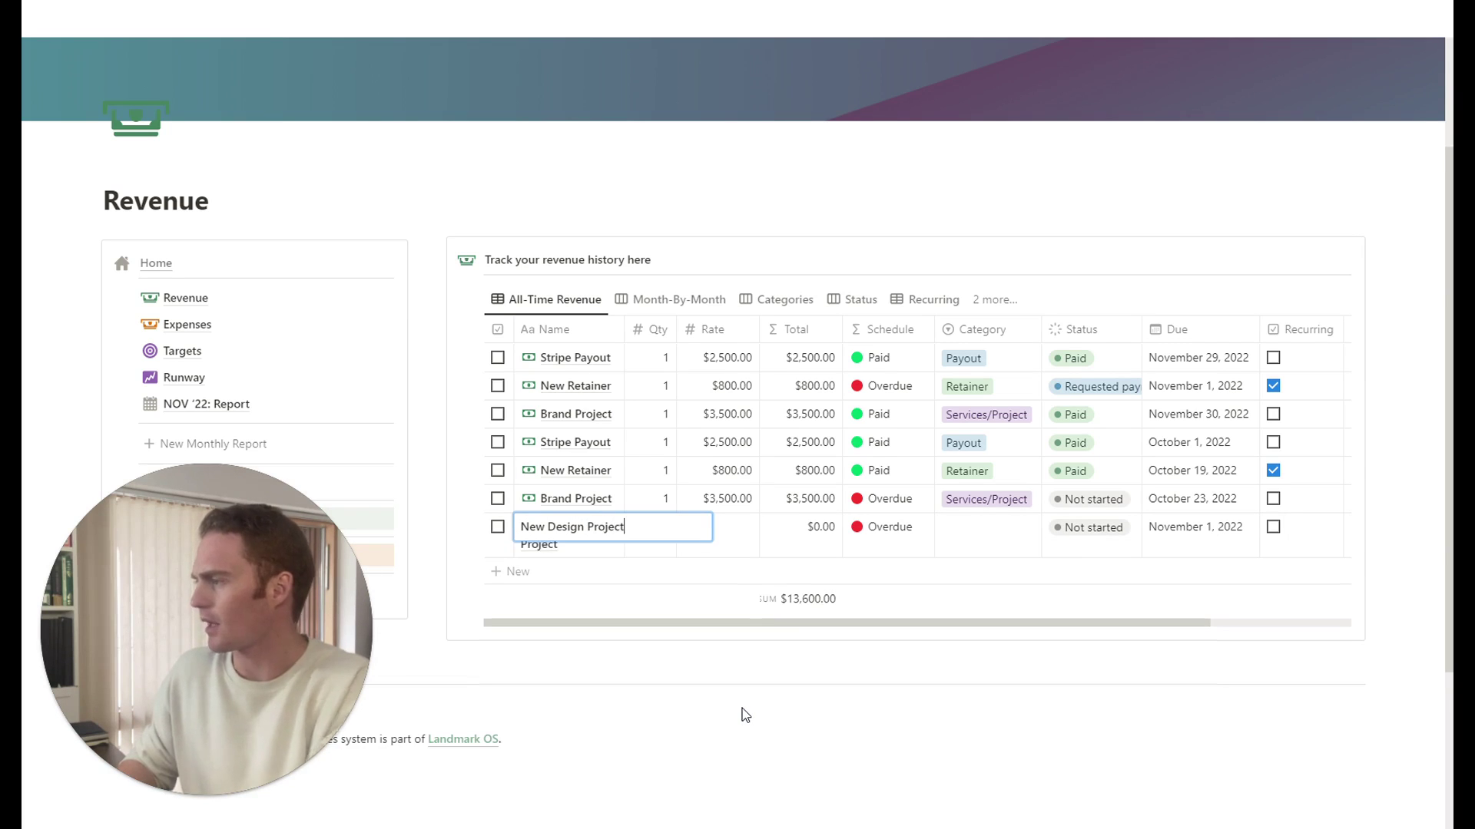
key(Tab)
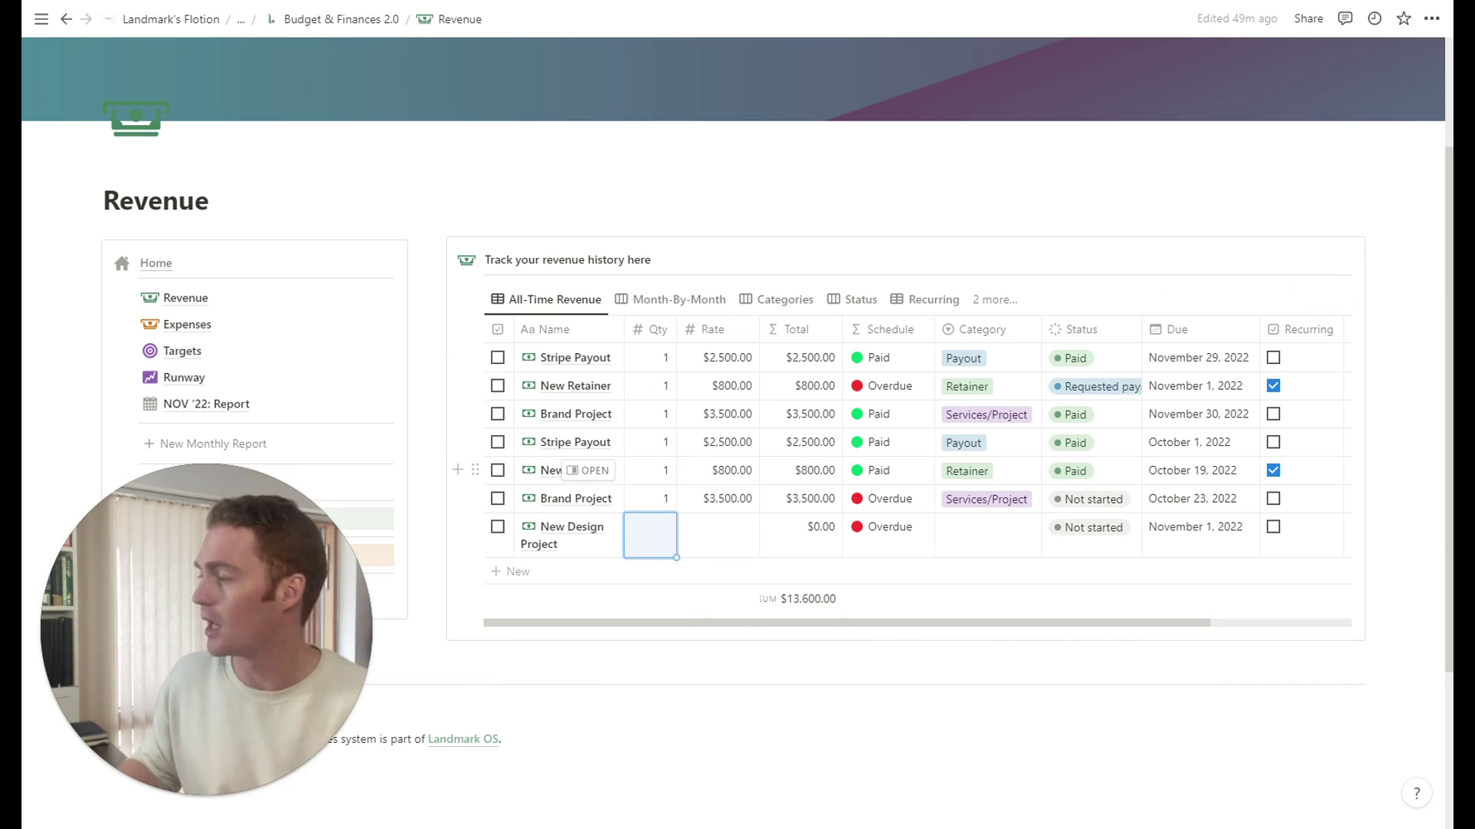
text(1)
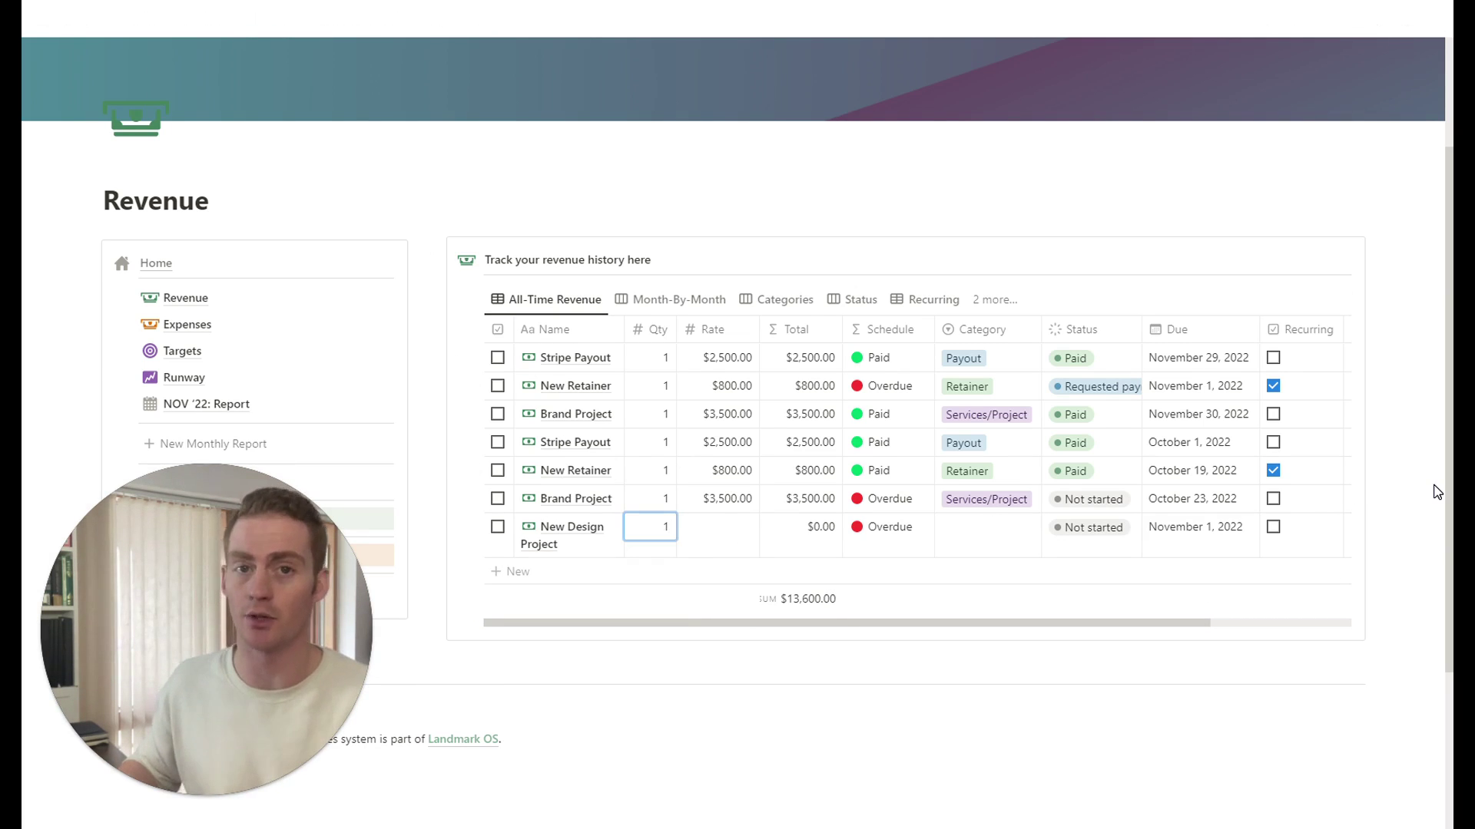
key(Tab)
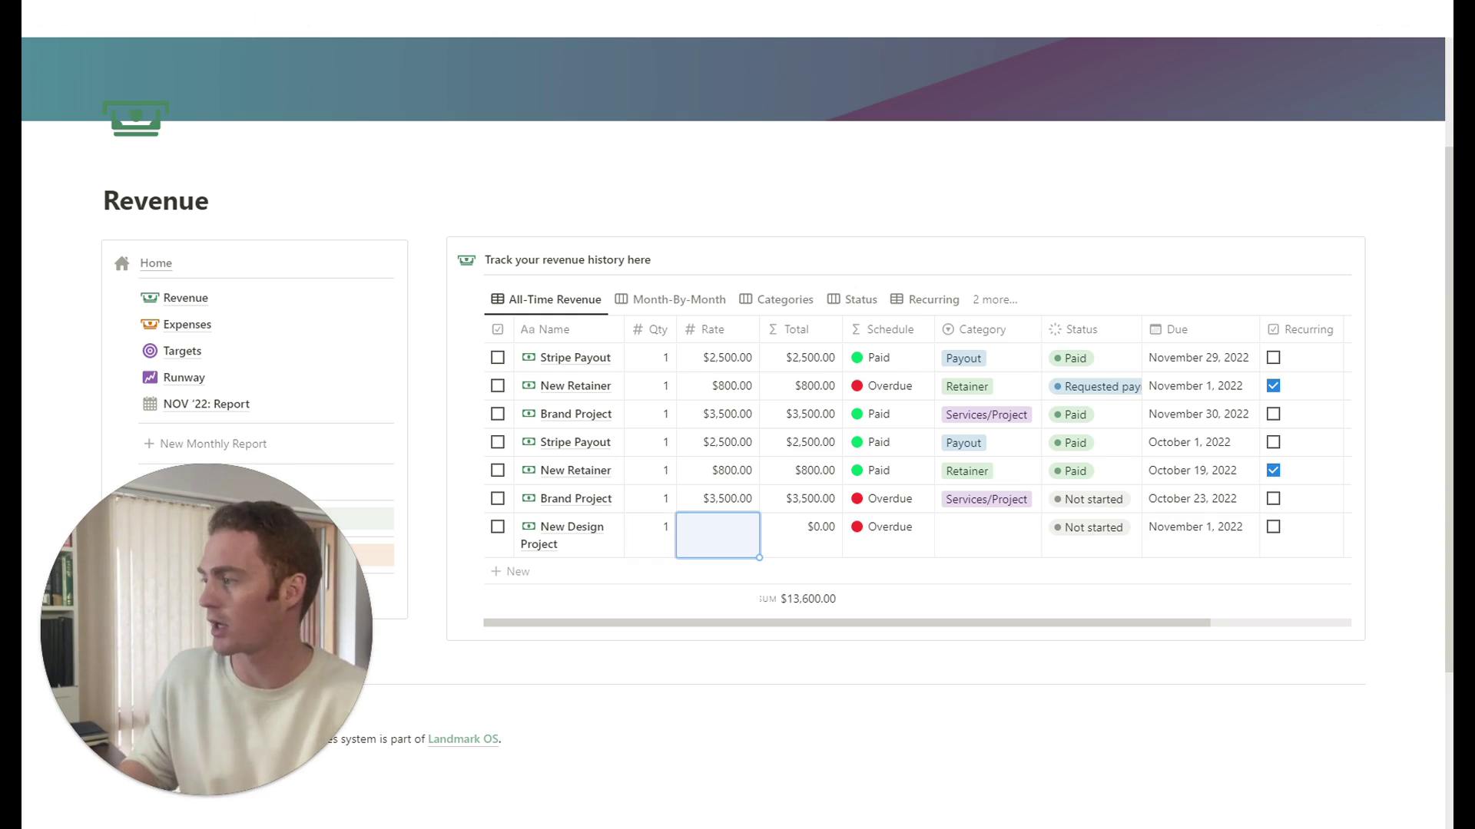
text(2500)
key(Tab)
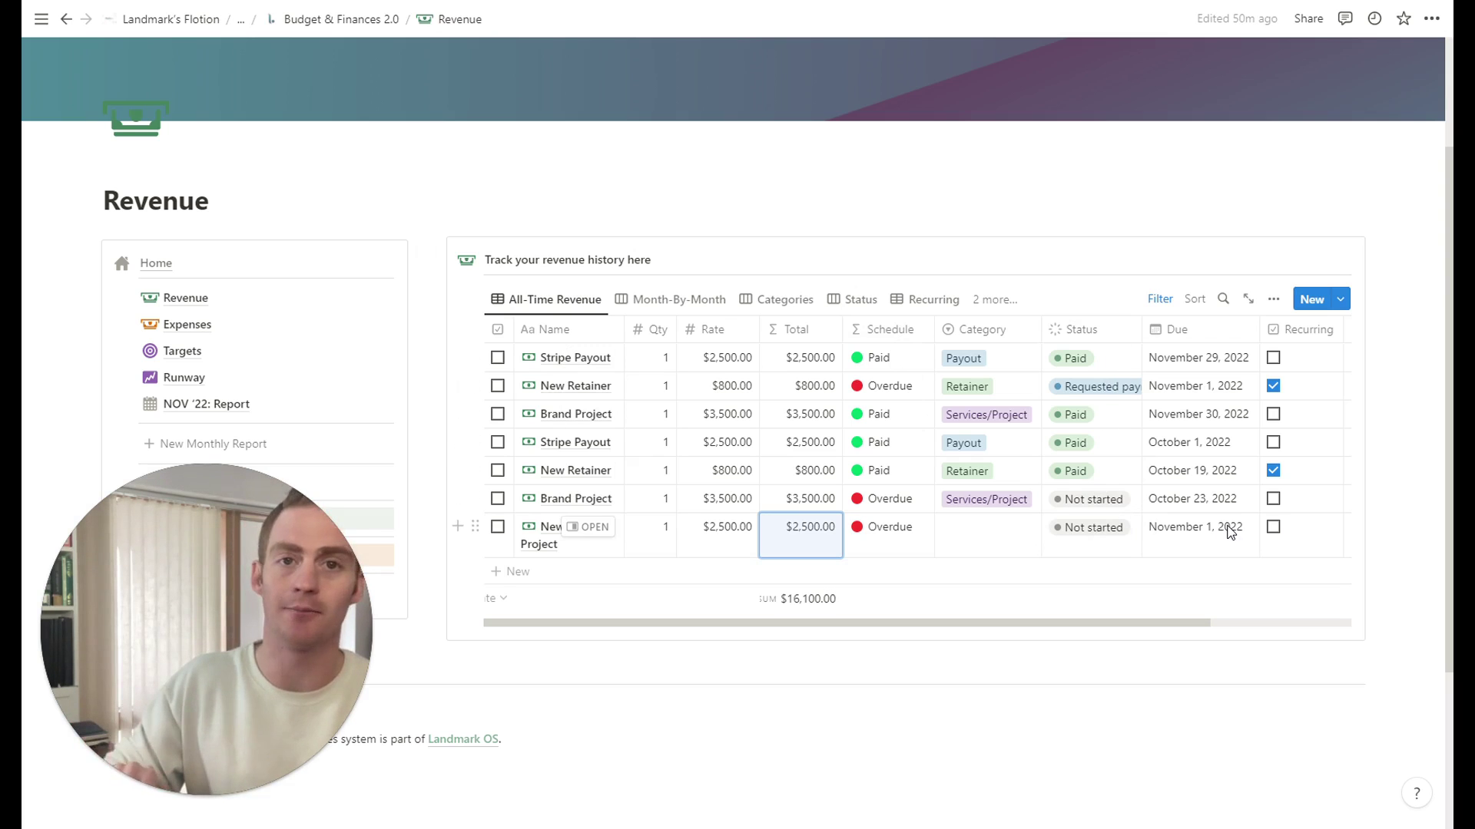
Set New Design Project's status to Requested payment and its due date to November 18, 2022
click(1123, 543)
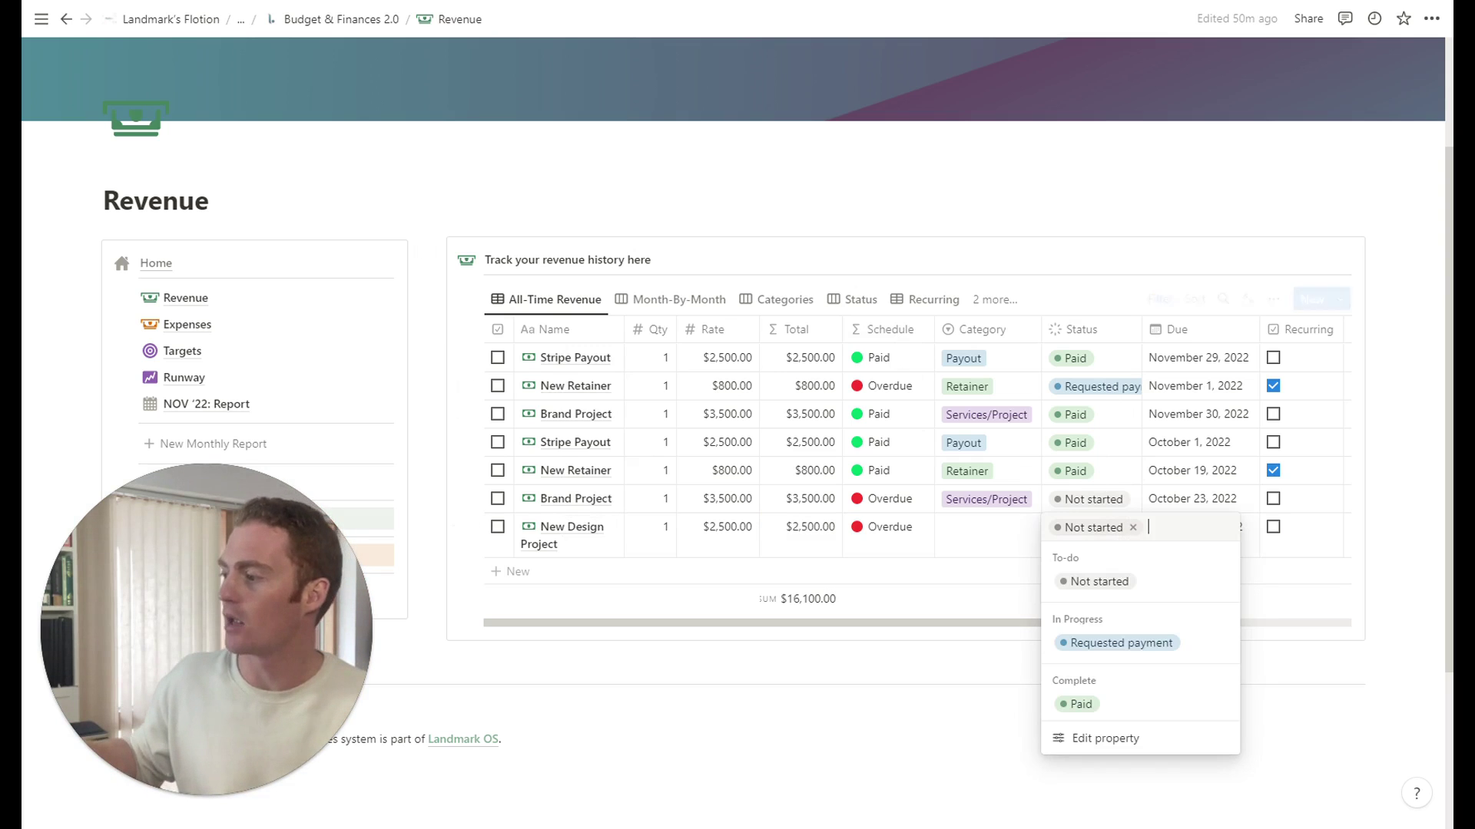
click(1121, 642)
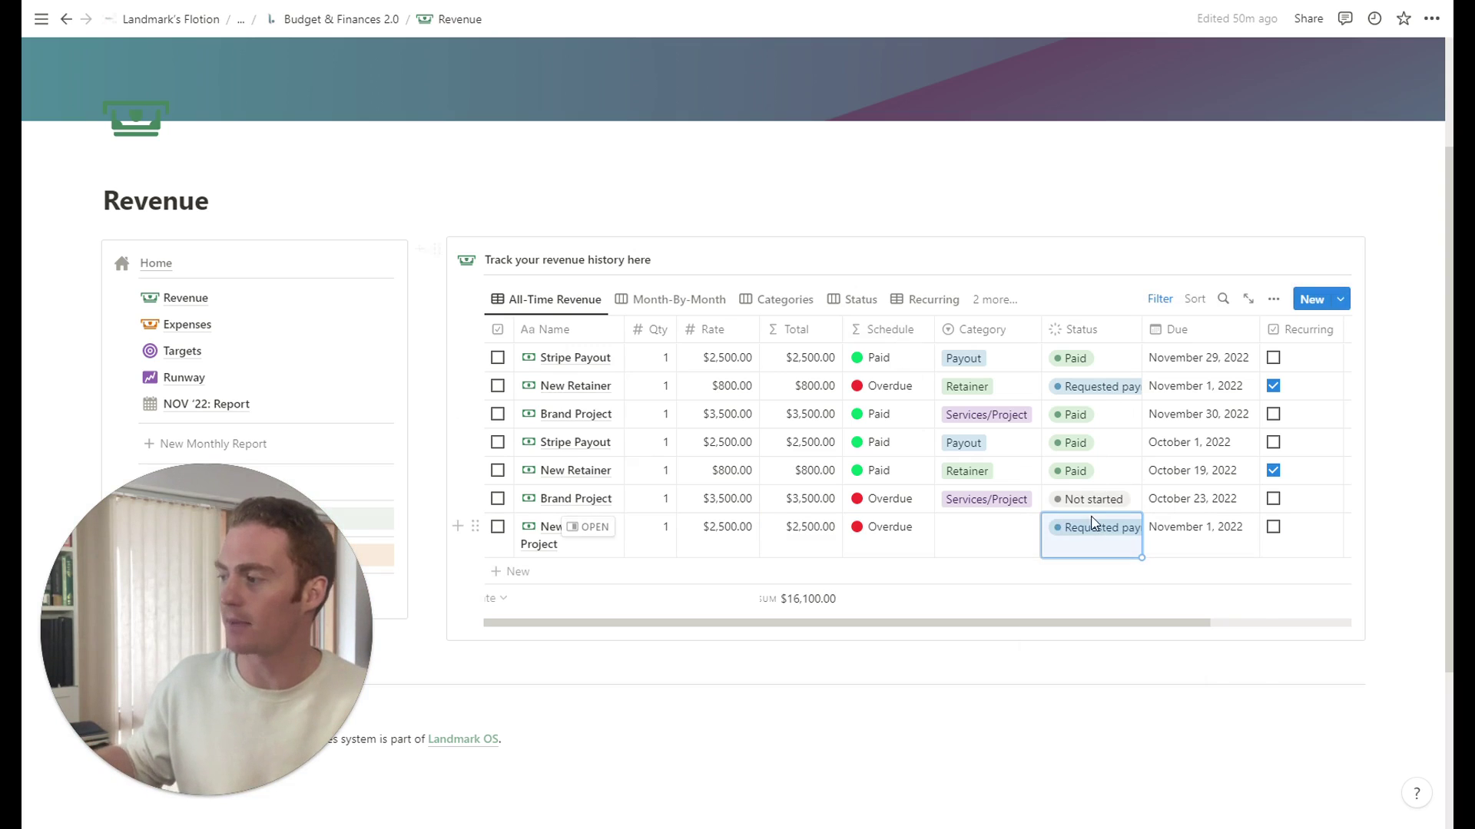
click(1215, 544)
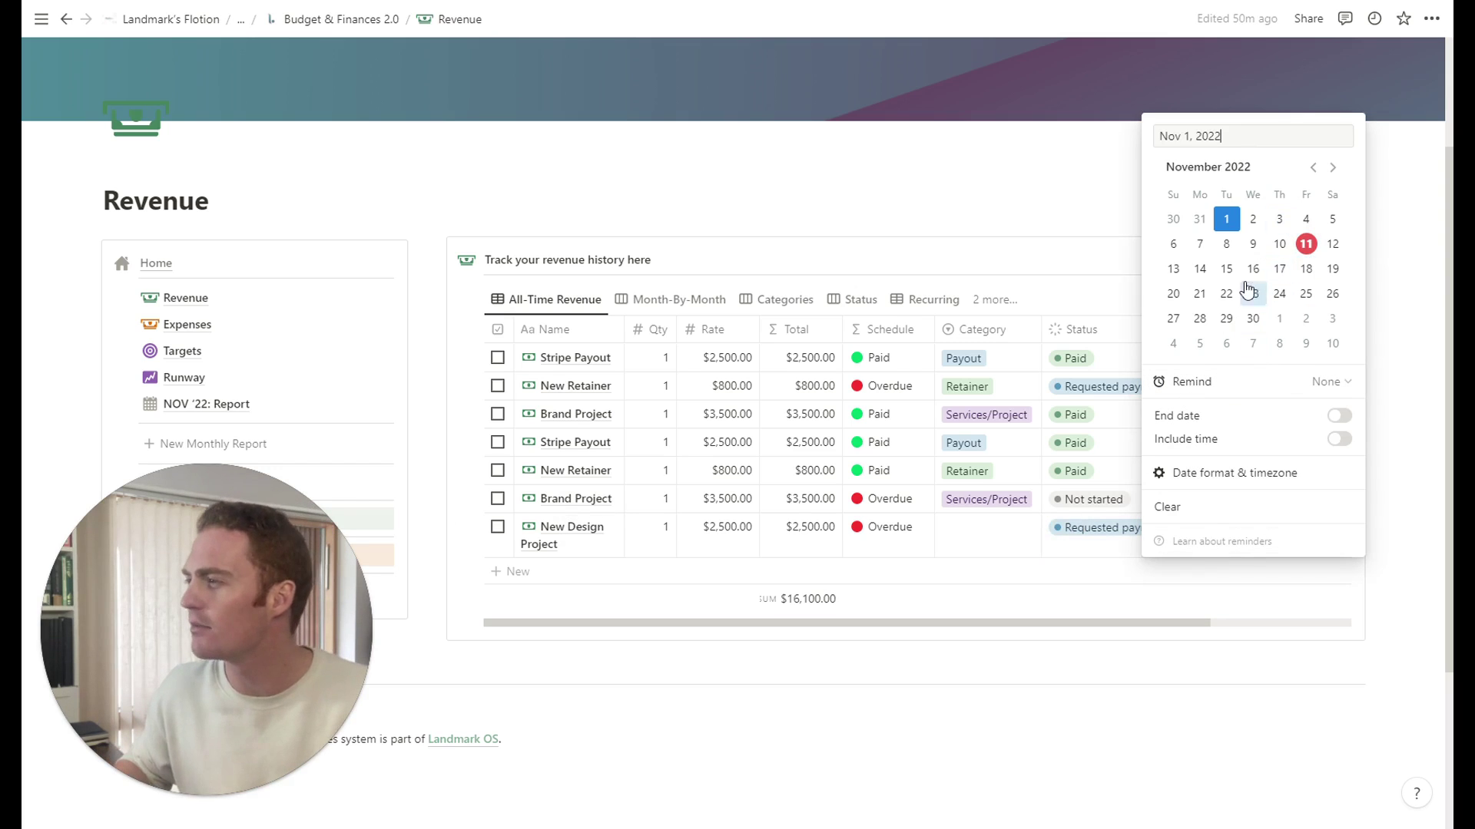
click(1305, 271)
click(1393, 452)
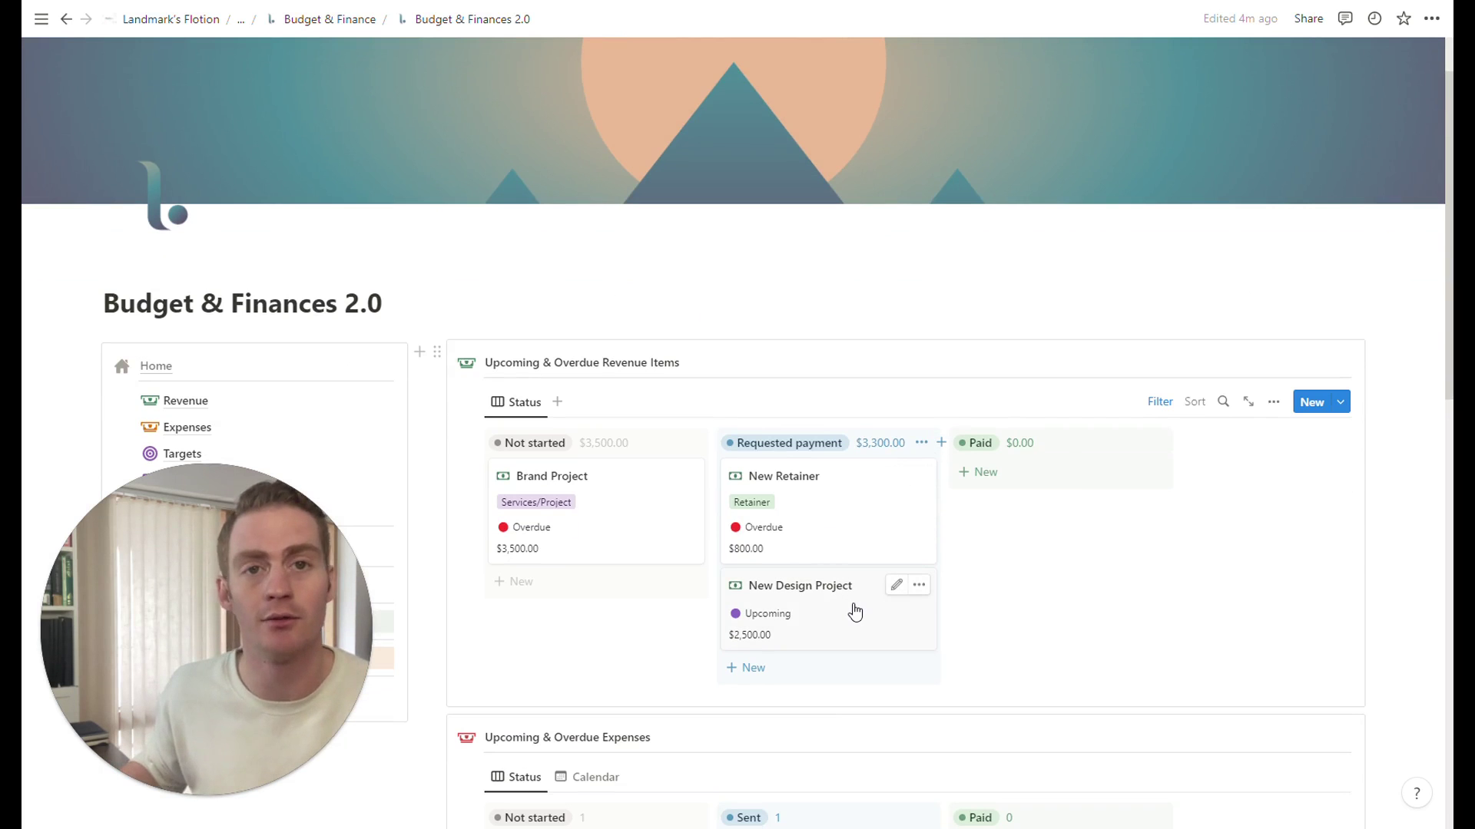
Scroll to the upcoming revenue board, where Requested payment now totals $3,300
scroll(821, 603, down, 1)
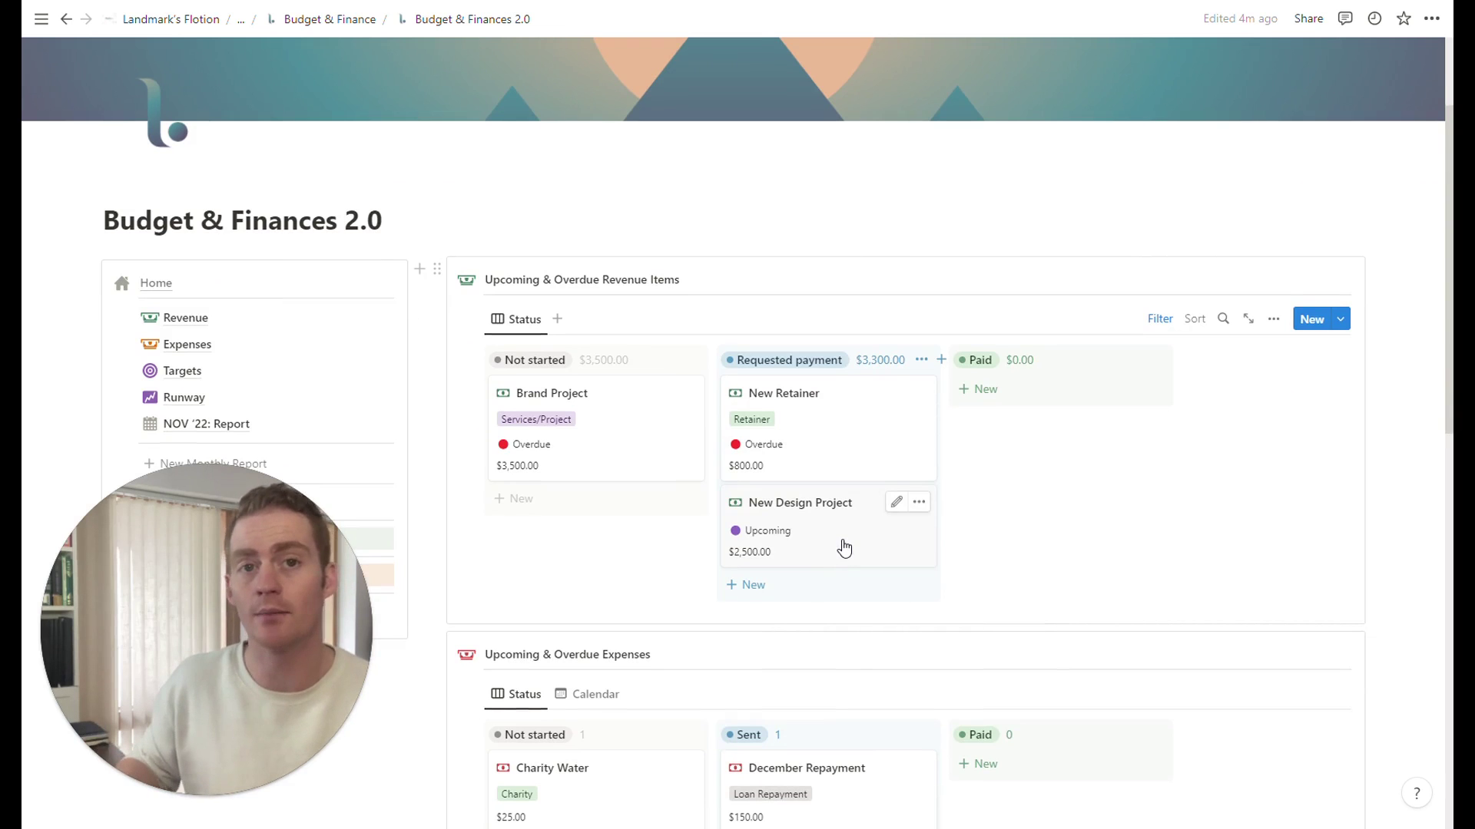
On the Revenue page, switch New Design Project's status to Paid, then back to Requested payment
click(215, 324)
scroll(1137, 470, down, 2)
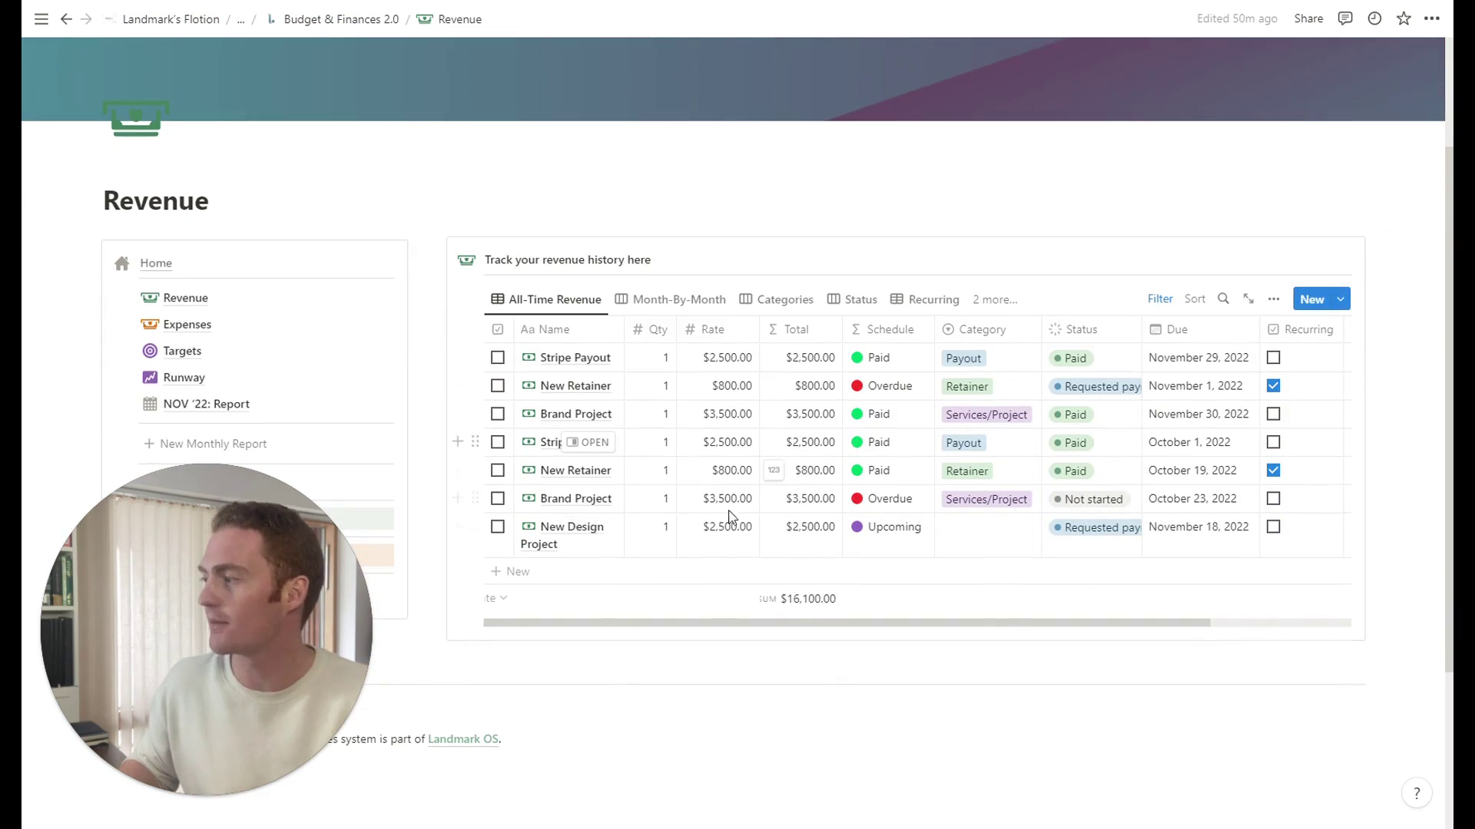
click(1115, 539)
click(1112, 721)
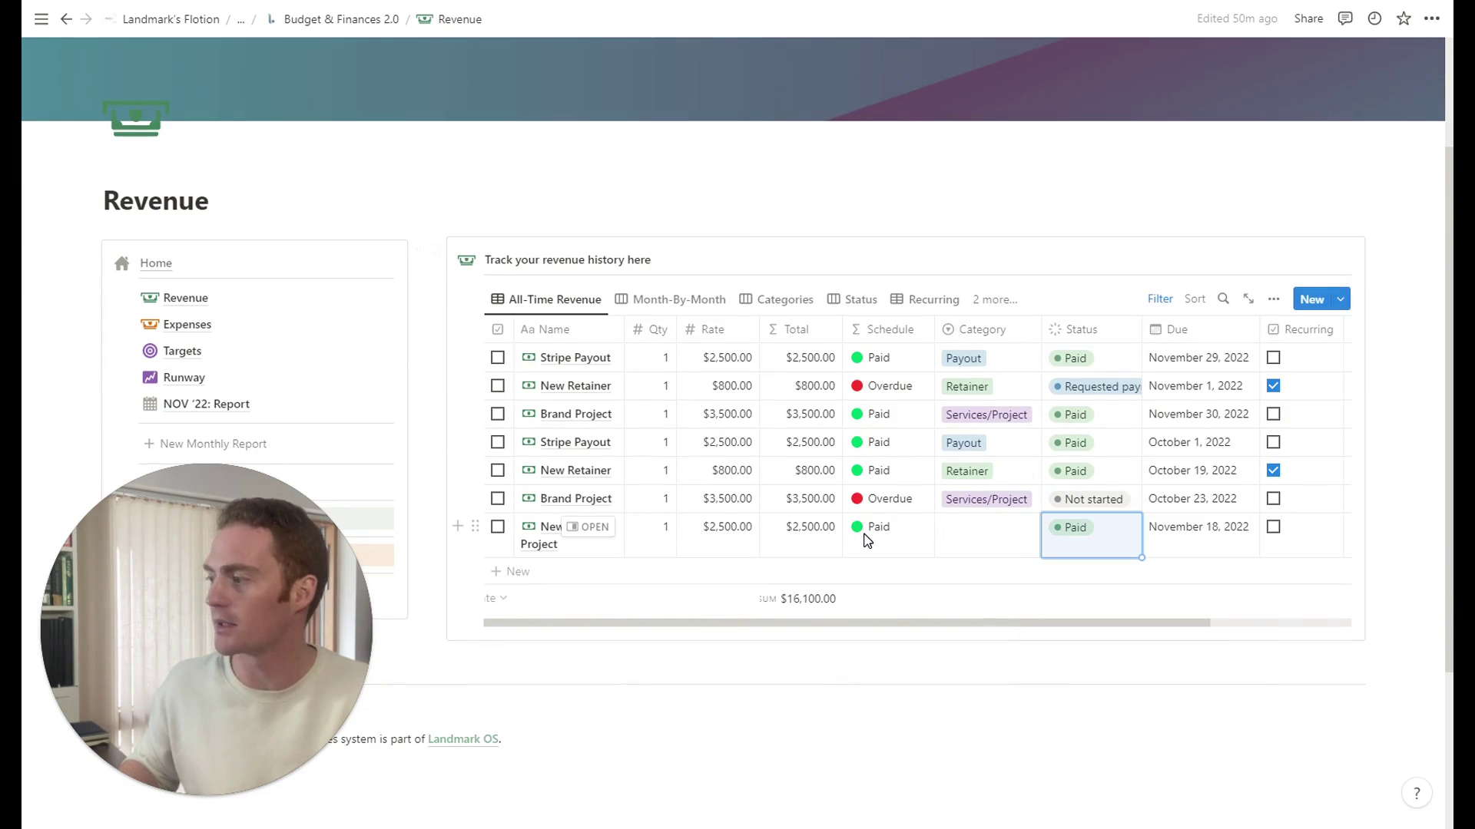
click(1096, 536)
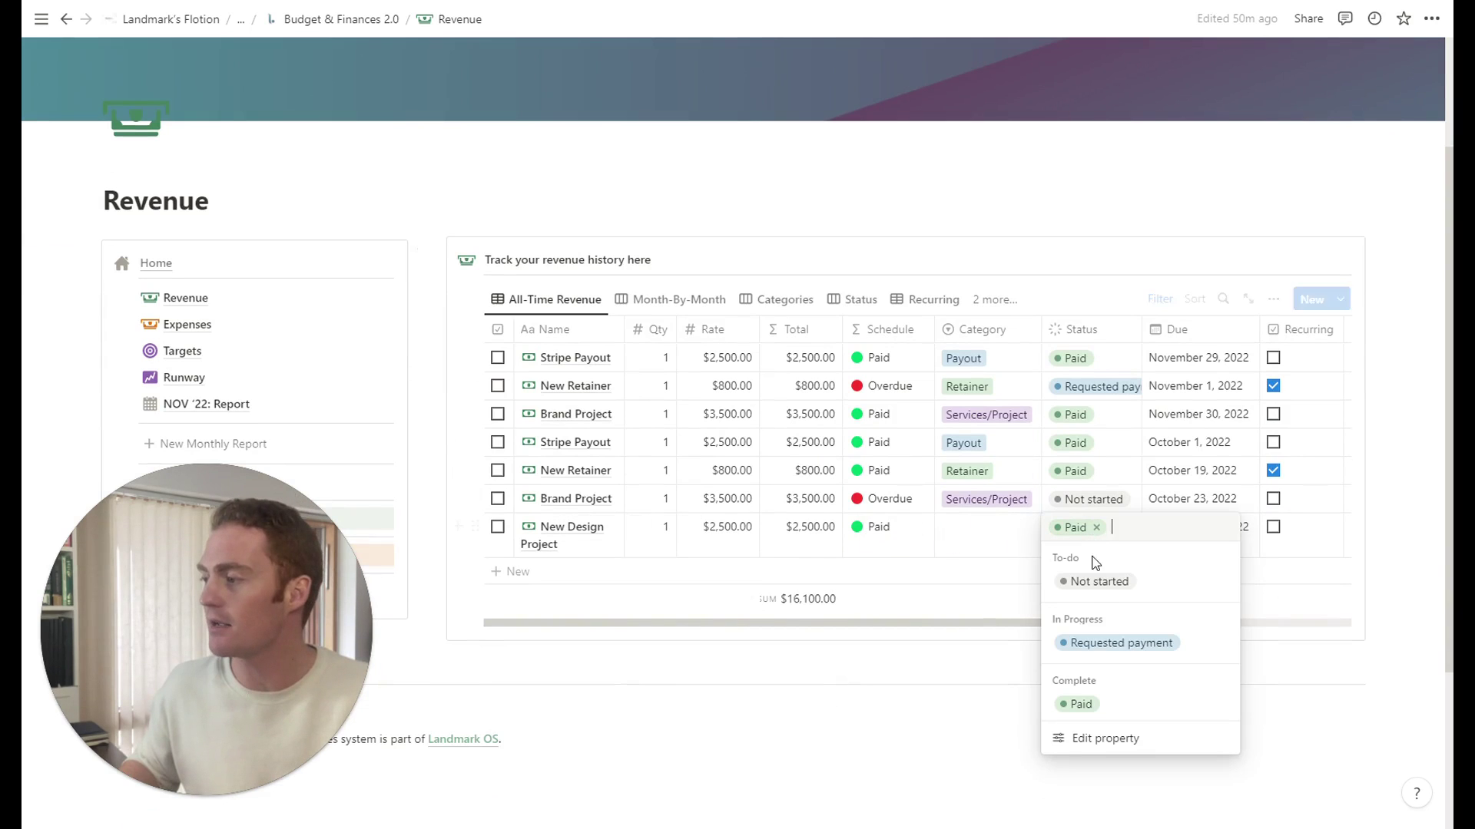
click(1115, 646)
Change its due date to November 10 to see Overdue, then restore November 18
click(1172, 528)
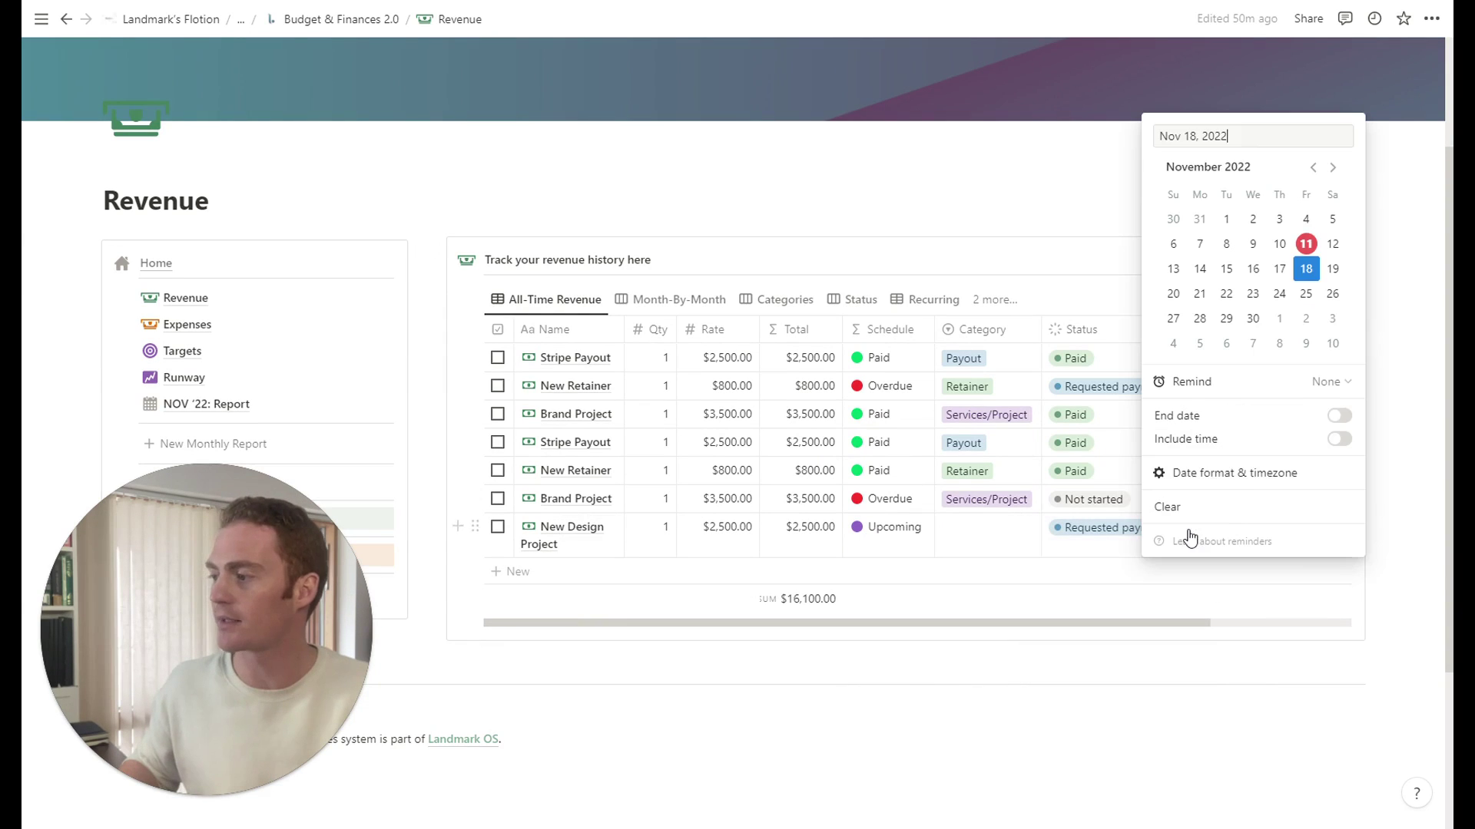
click(1278, 245)
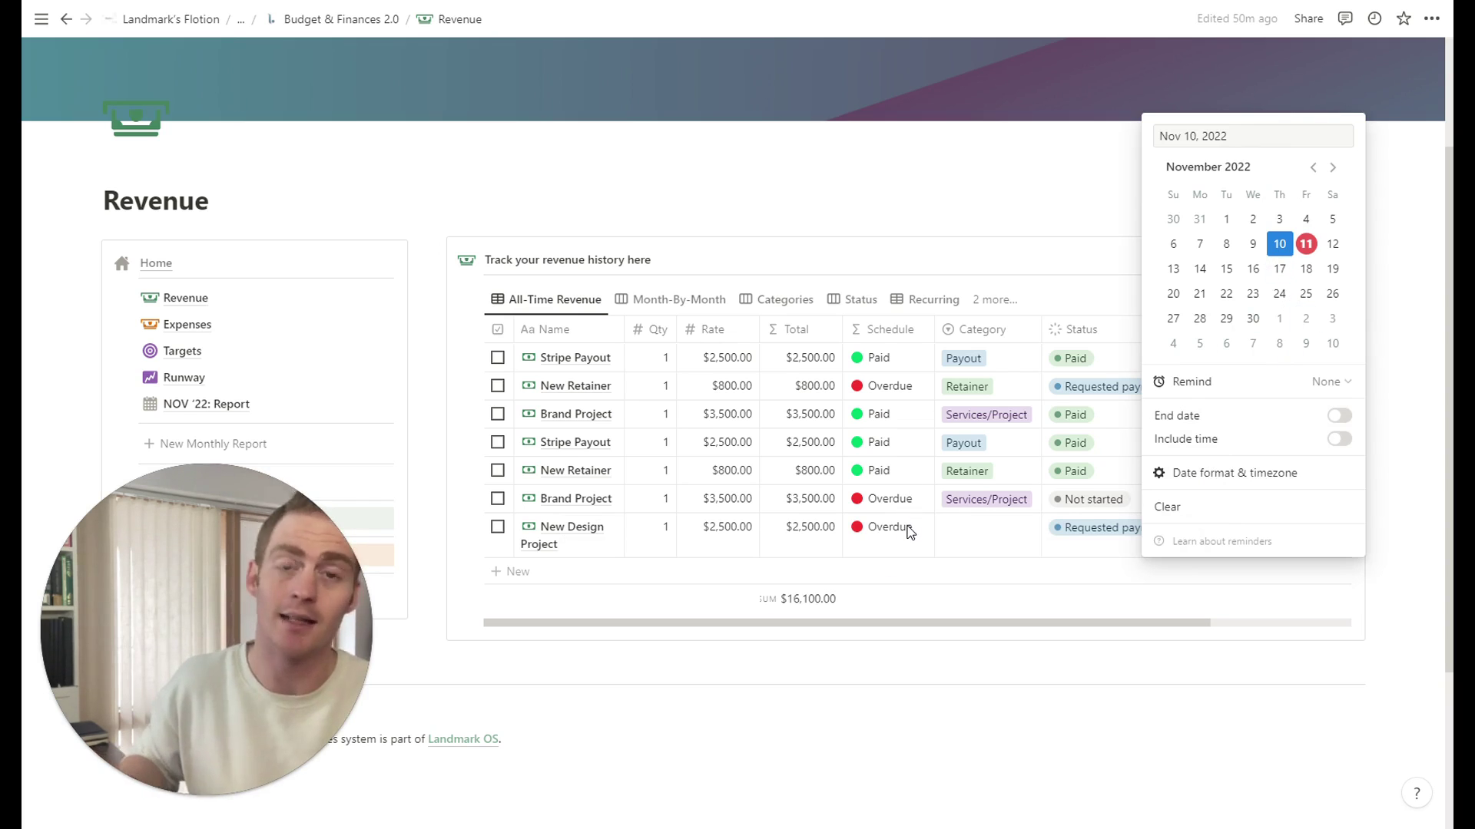
click(1086, 559)
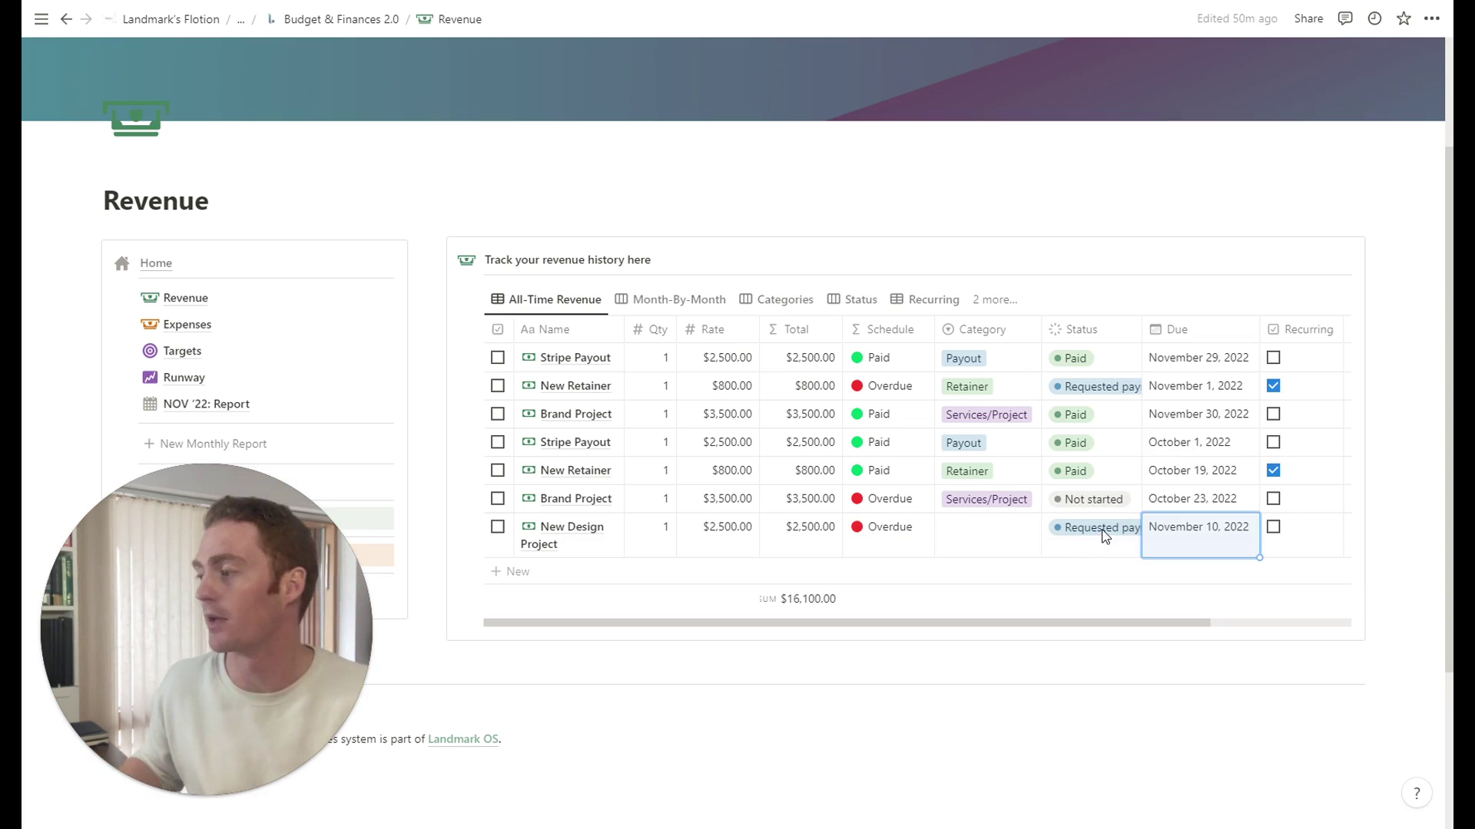
click(1187, 527)
click(1306, 268)
key(Escape)
Set New Design Project's category to Services/Project
click(977, 536)
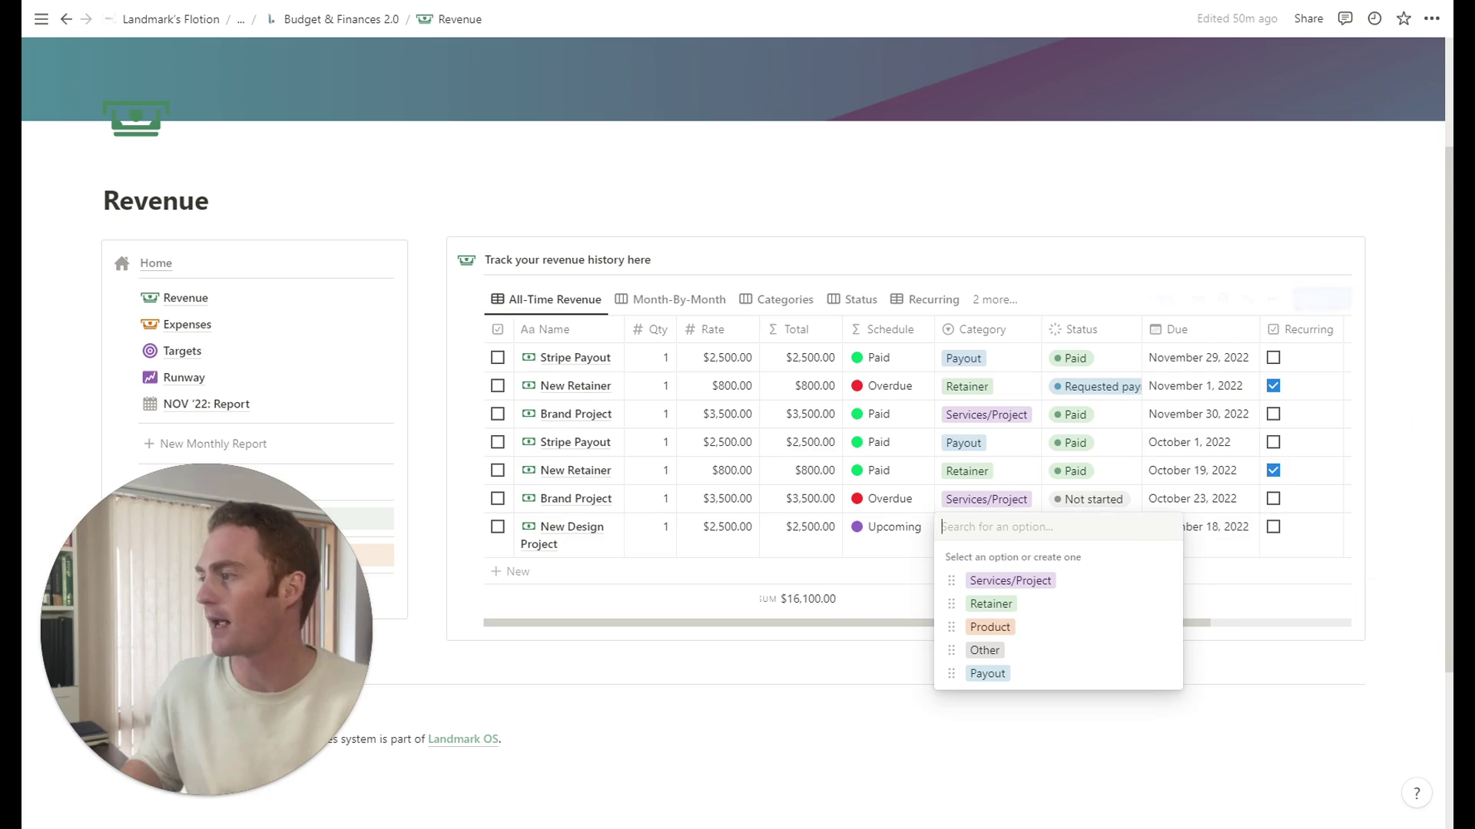
click(1012, 581)
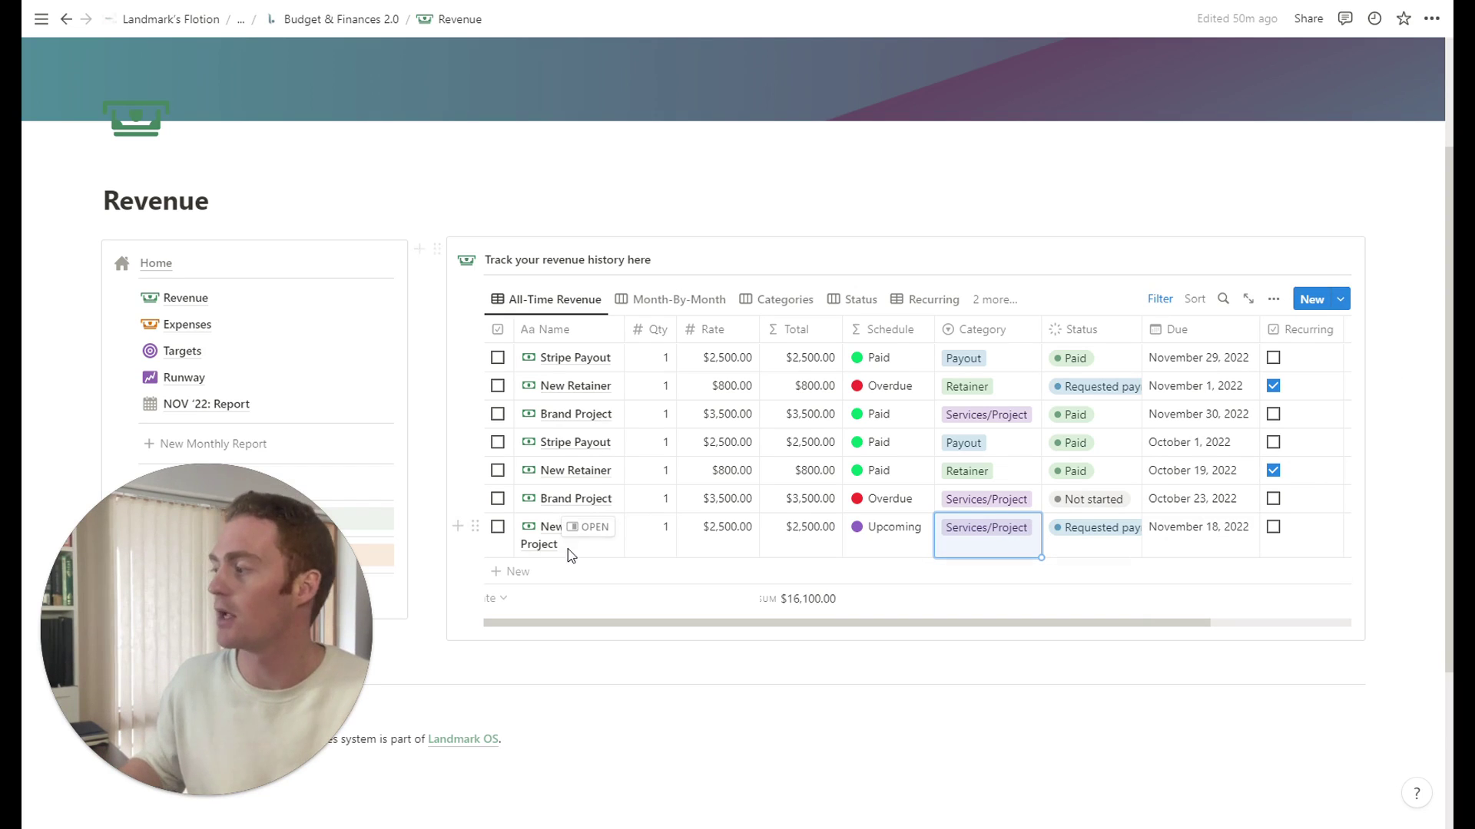
scroll(1179, 479, right, 5)
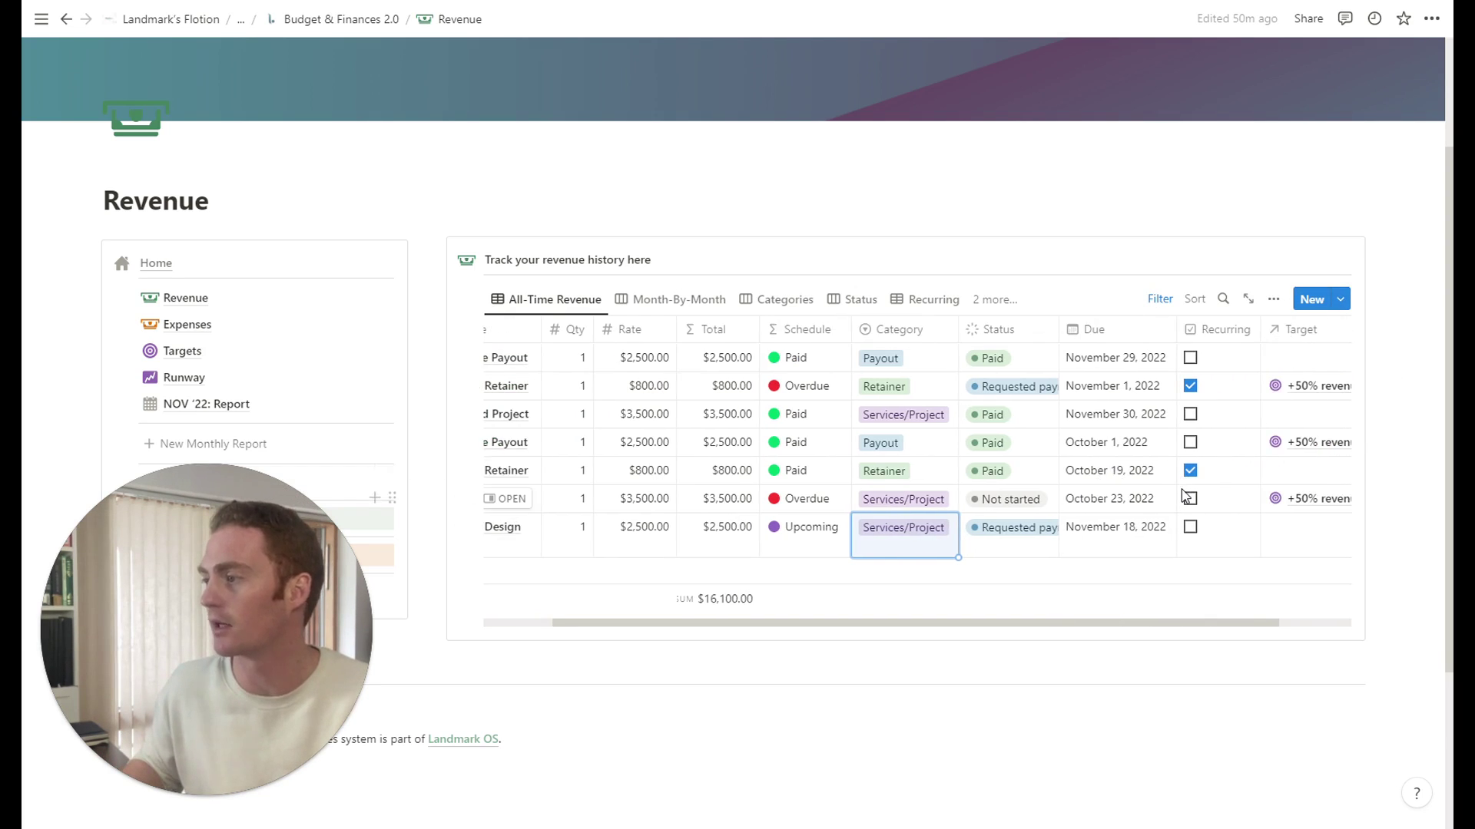
scroll(1118, 398, left, 5)
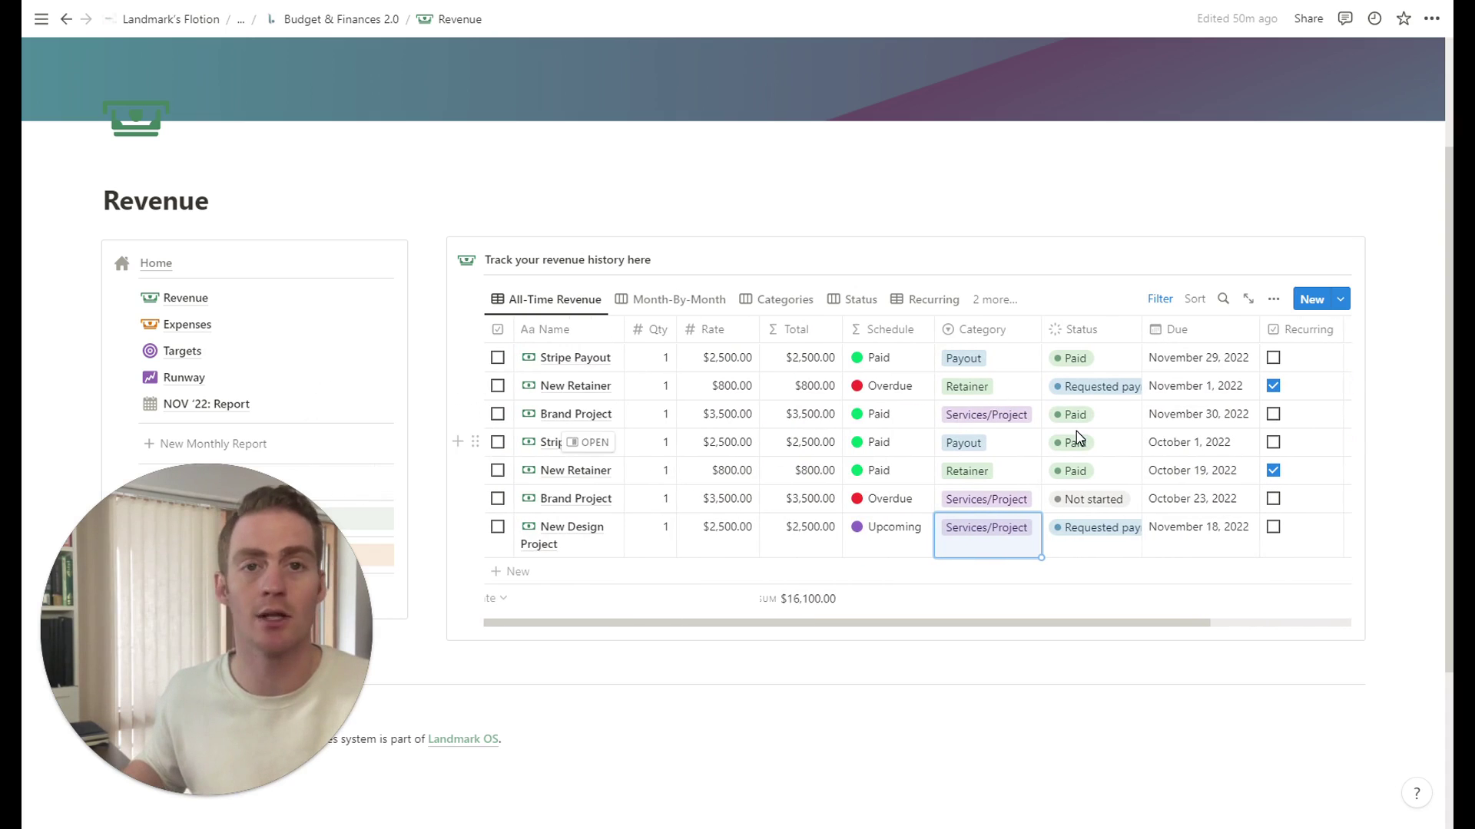
scroll(1076, 431, right, 5)
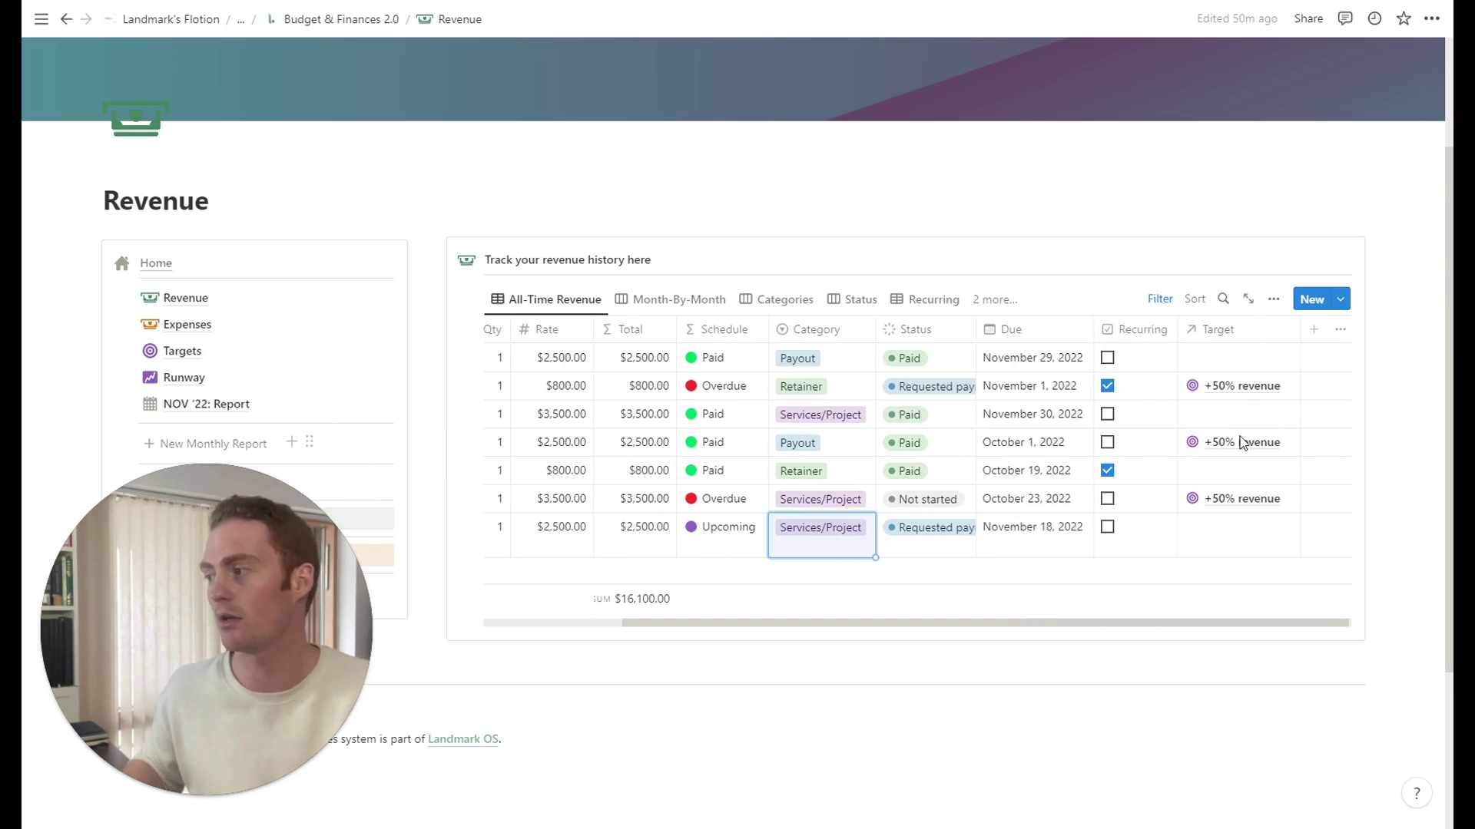
scroll(1189, 430, left, 5)
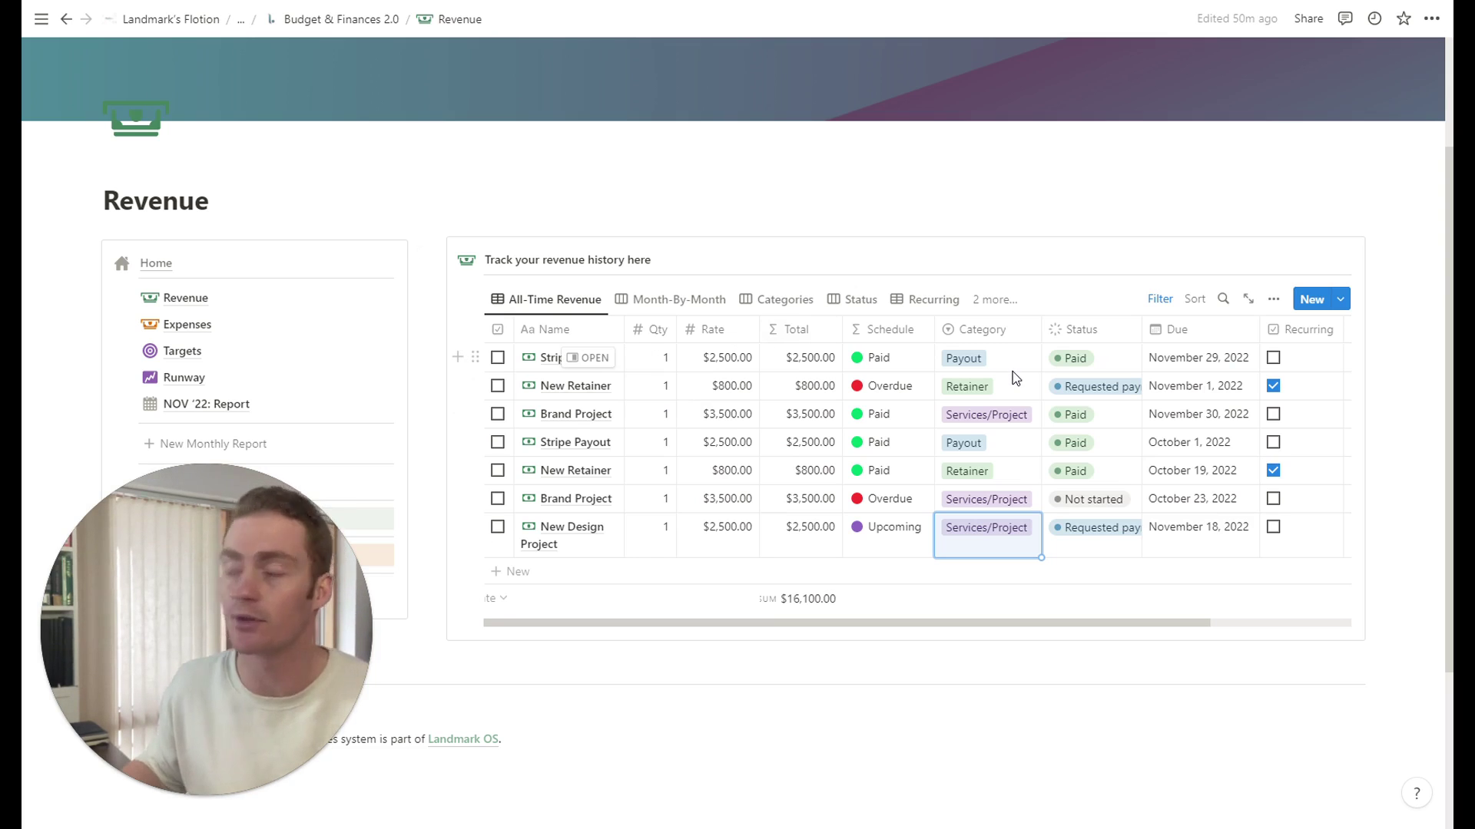
Tick Recurring on the first Stripe Payout row and check it under the Recurring Revenue toggle
click(1273, 358)
scroll(277, 391, down, 2)
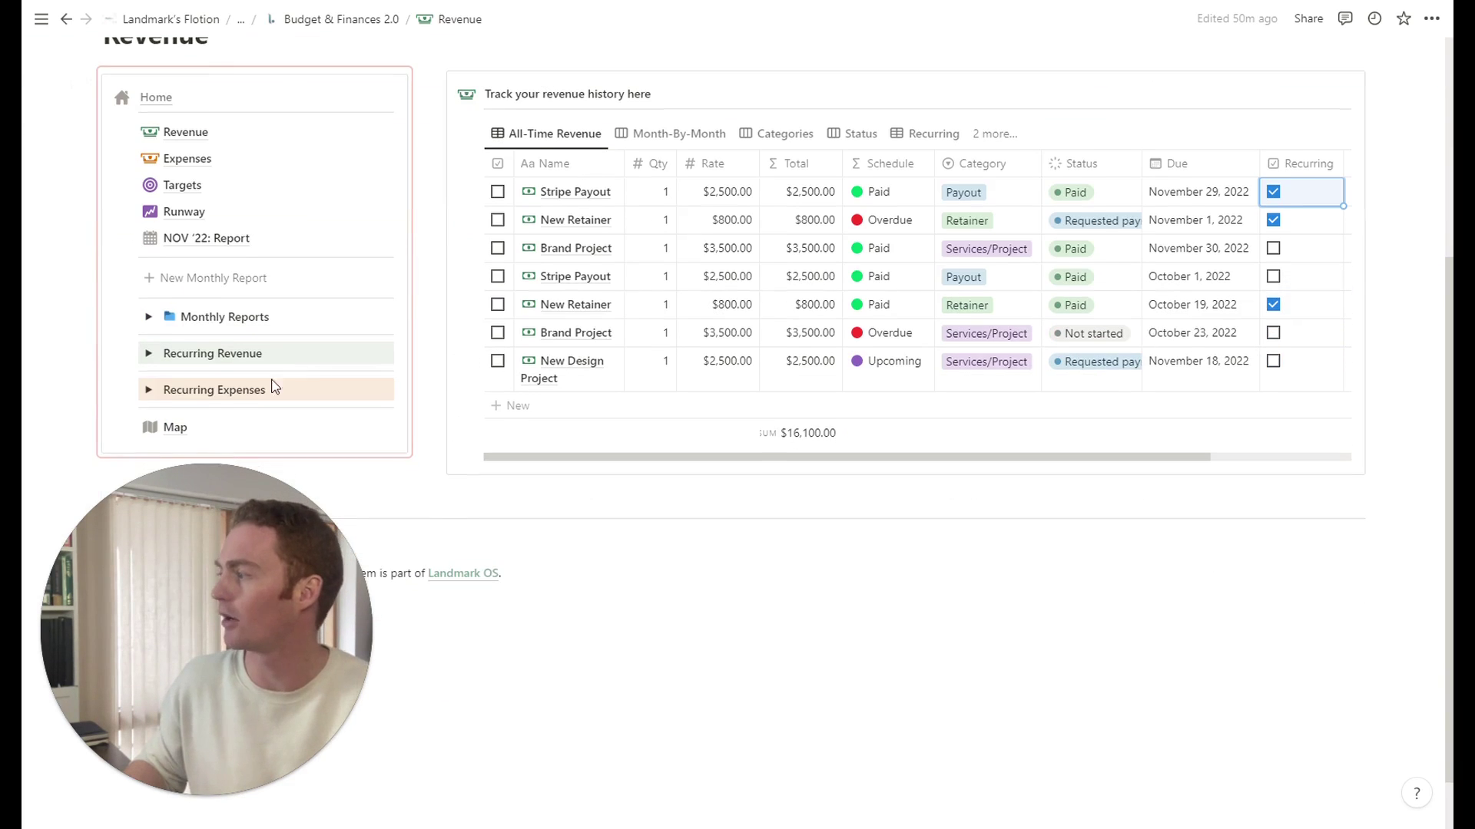
click(149, 353)
scroll(269, 372, down, 2)
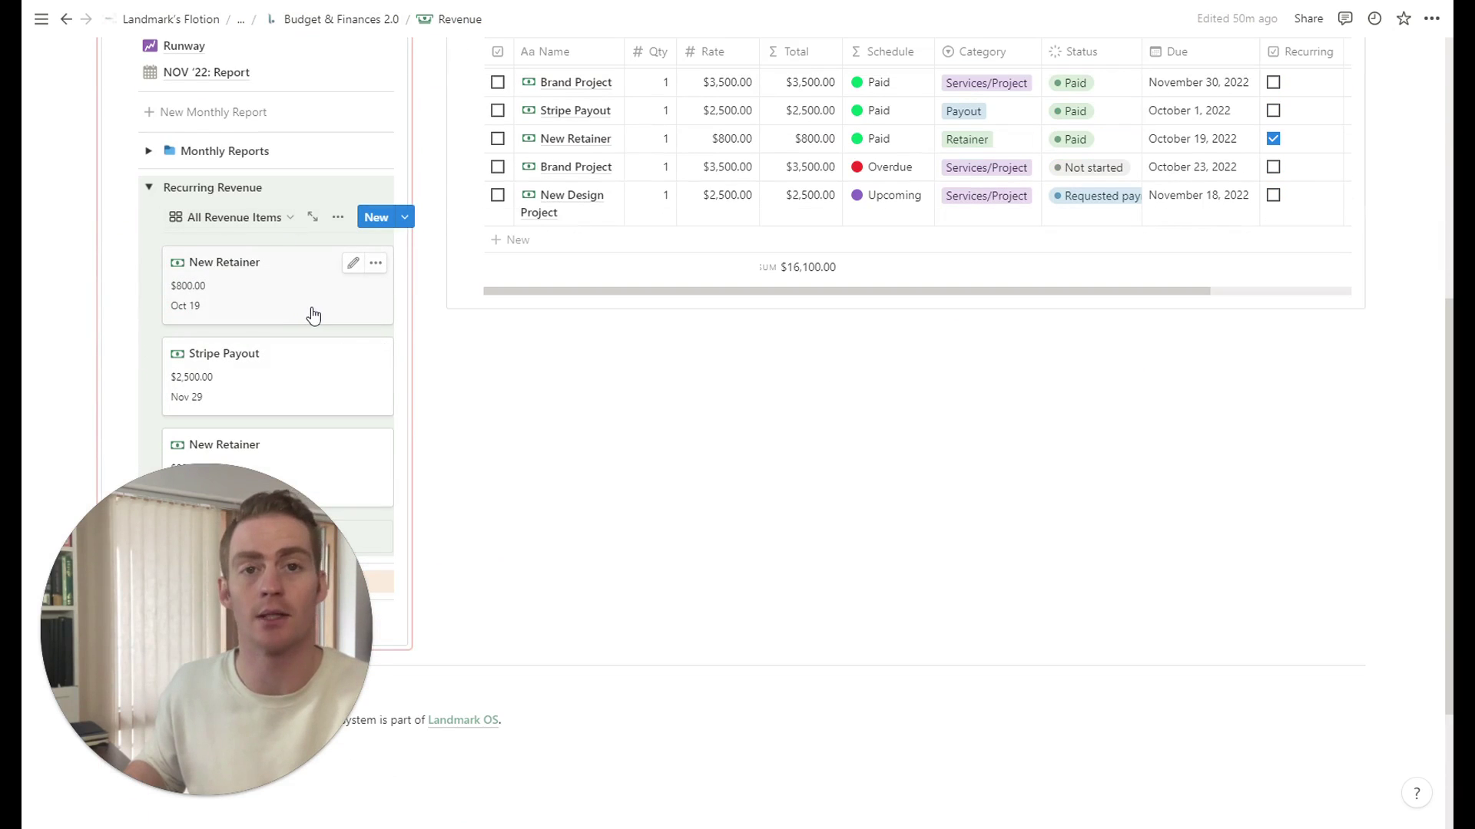
click(149, 188)
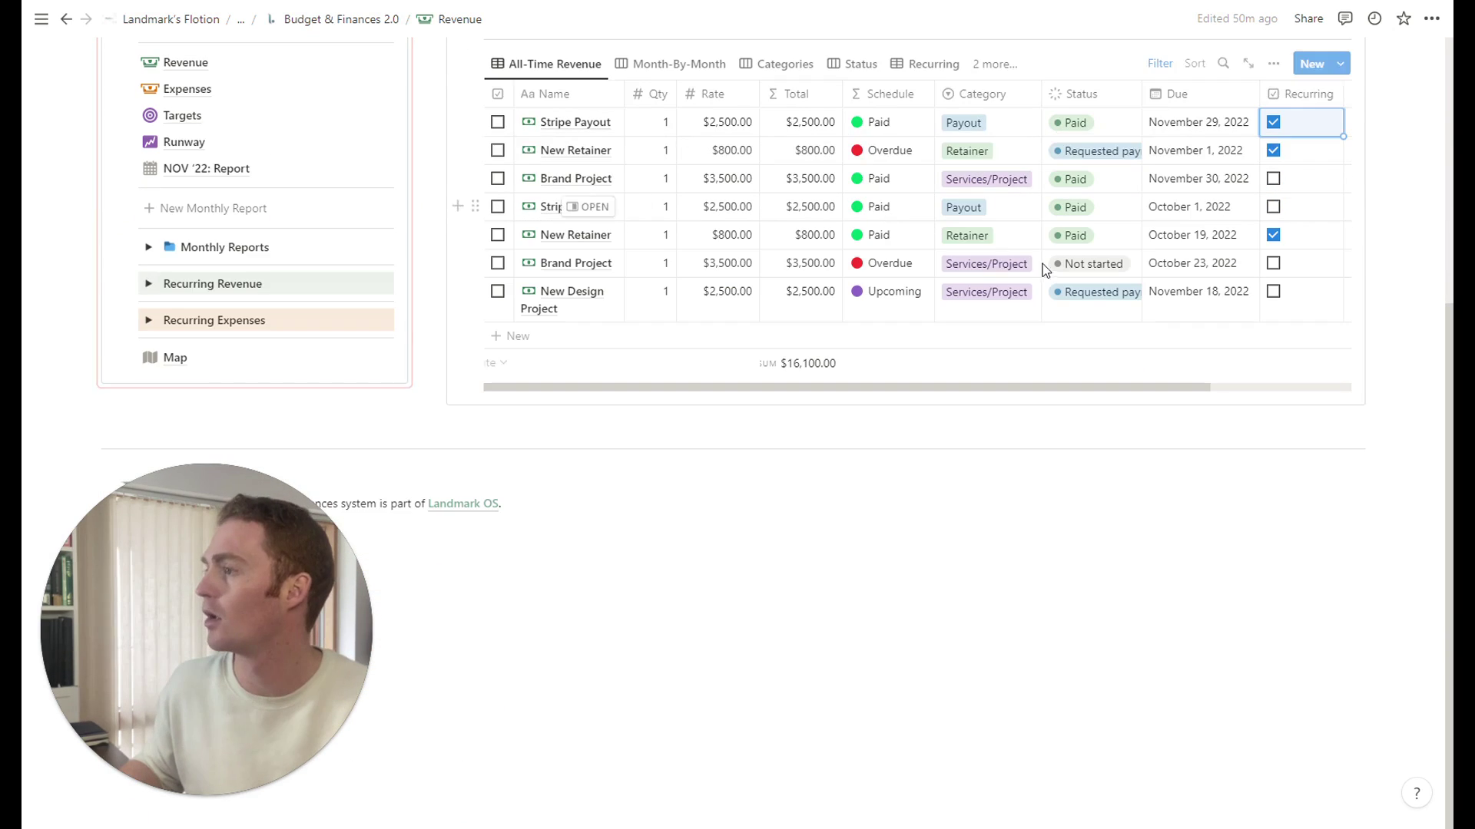
scroll(1048, 276, up, 2)
scroll(1075, 292, right, 2)
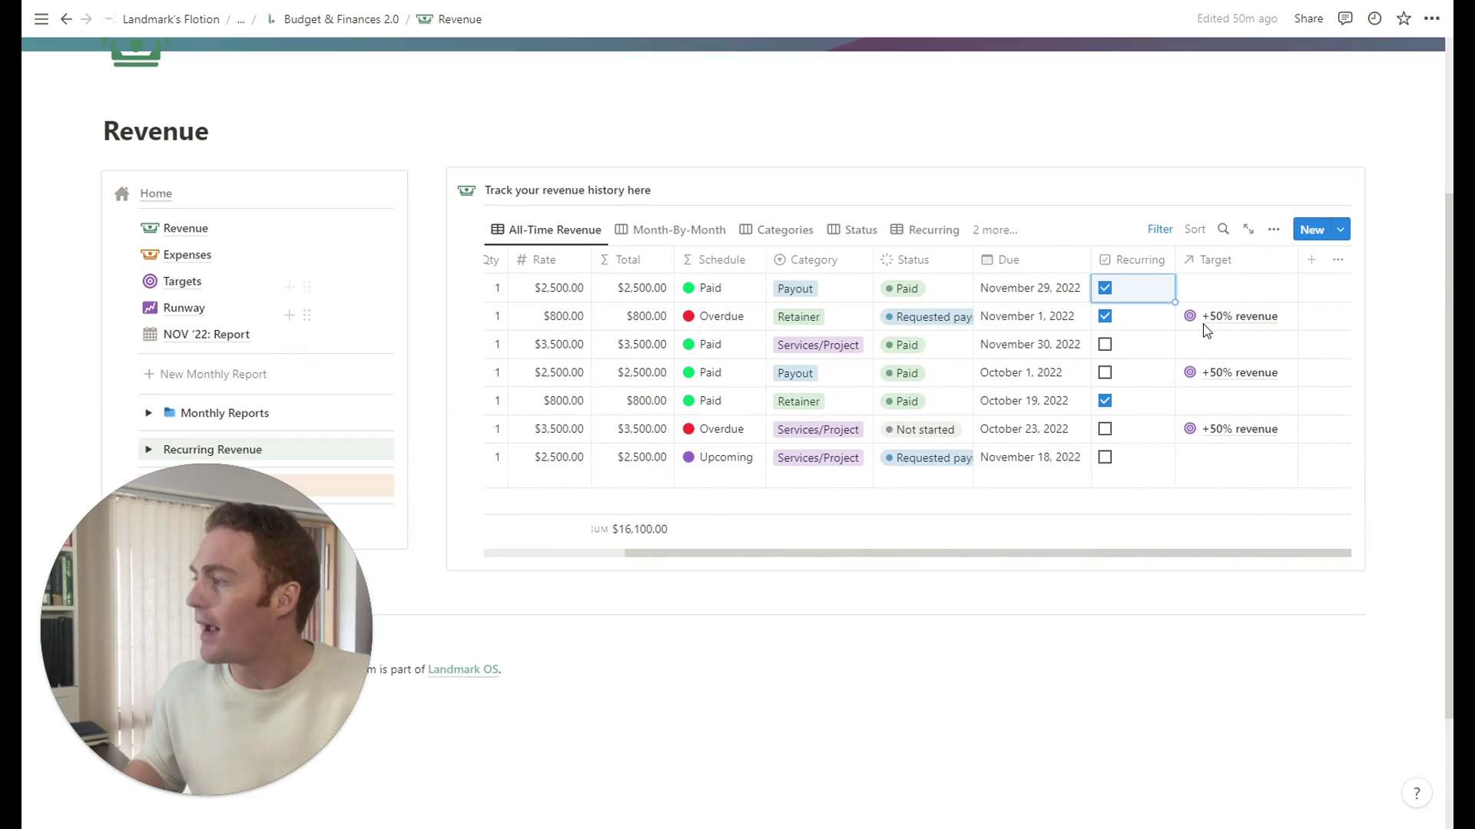
scroll(1206, 330, left, 3)
scroll(1229, 319, right, 3)
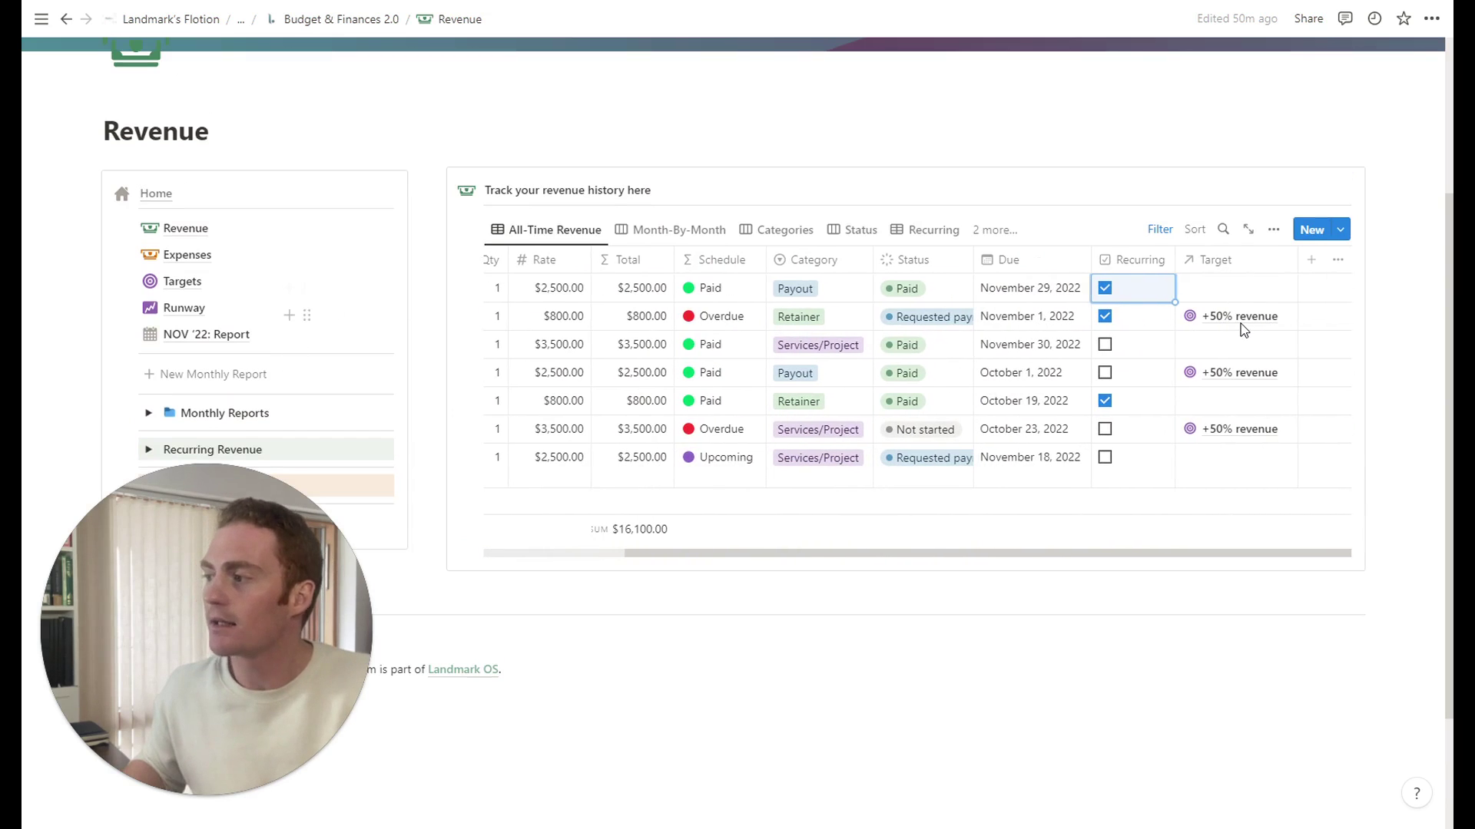
scroll(1241, 324, left, 3)
scroll(1241, 324, right, 3)
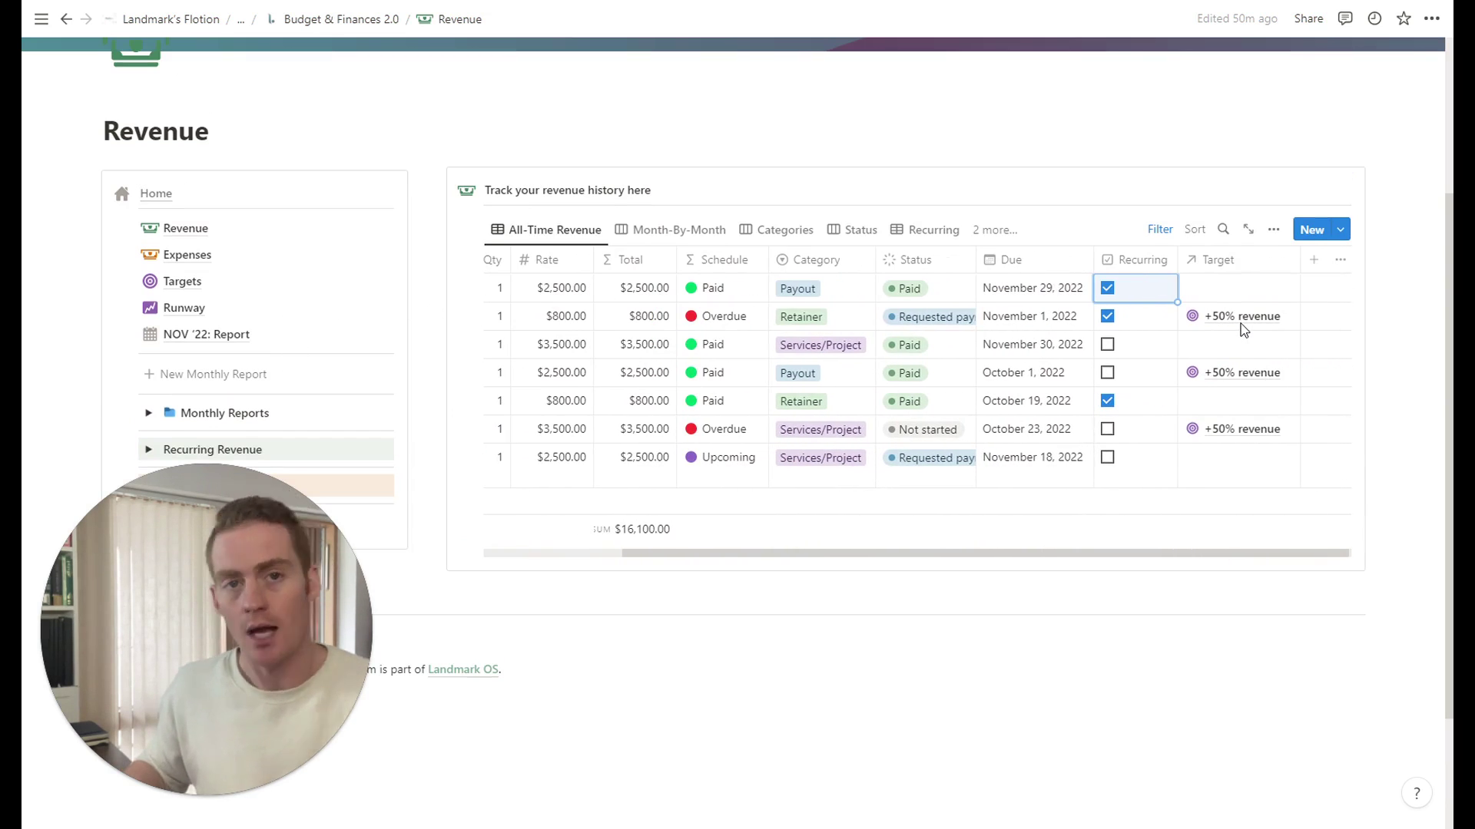
scroll(1241, 421, left, 3)
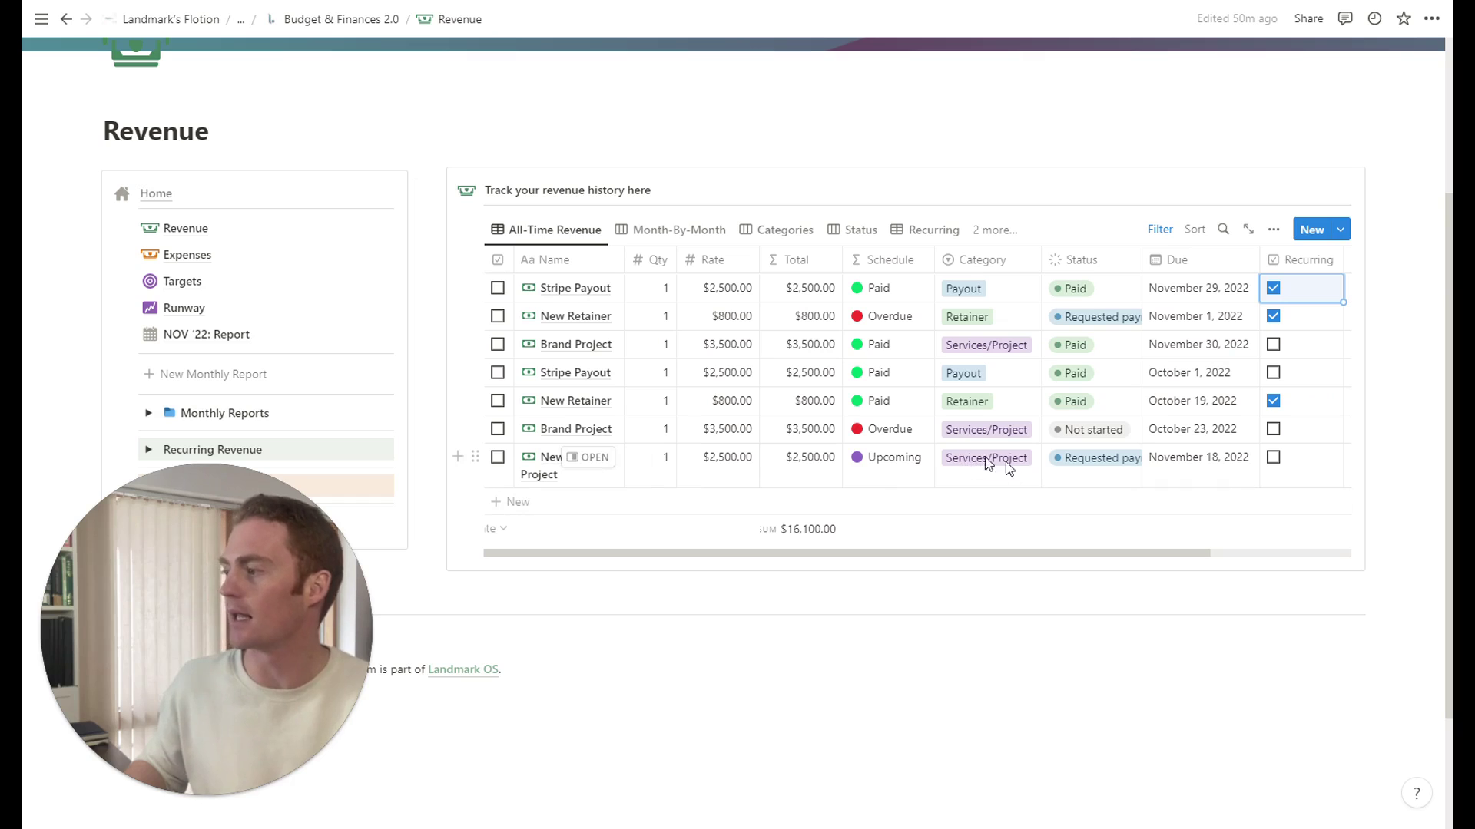
scroll(1022, 470, right, 3)
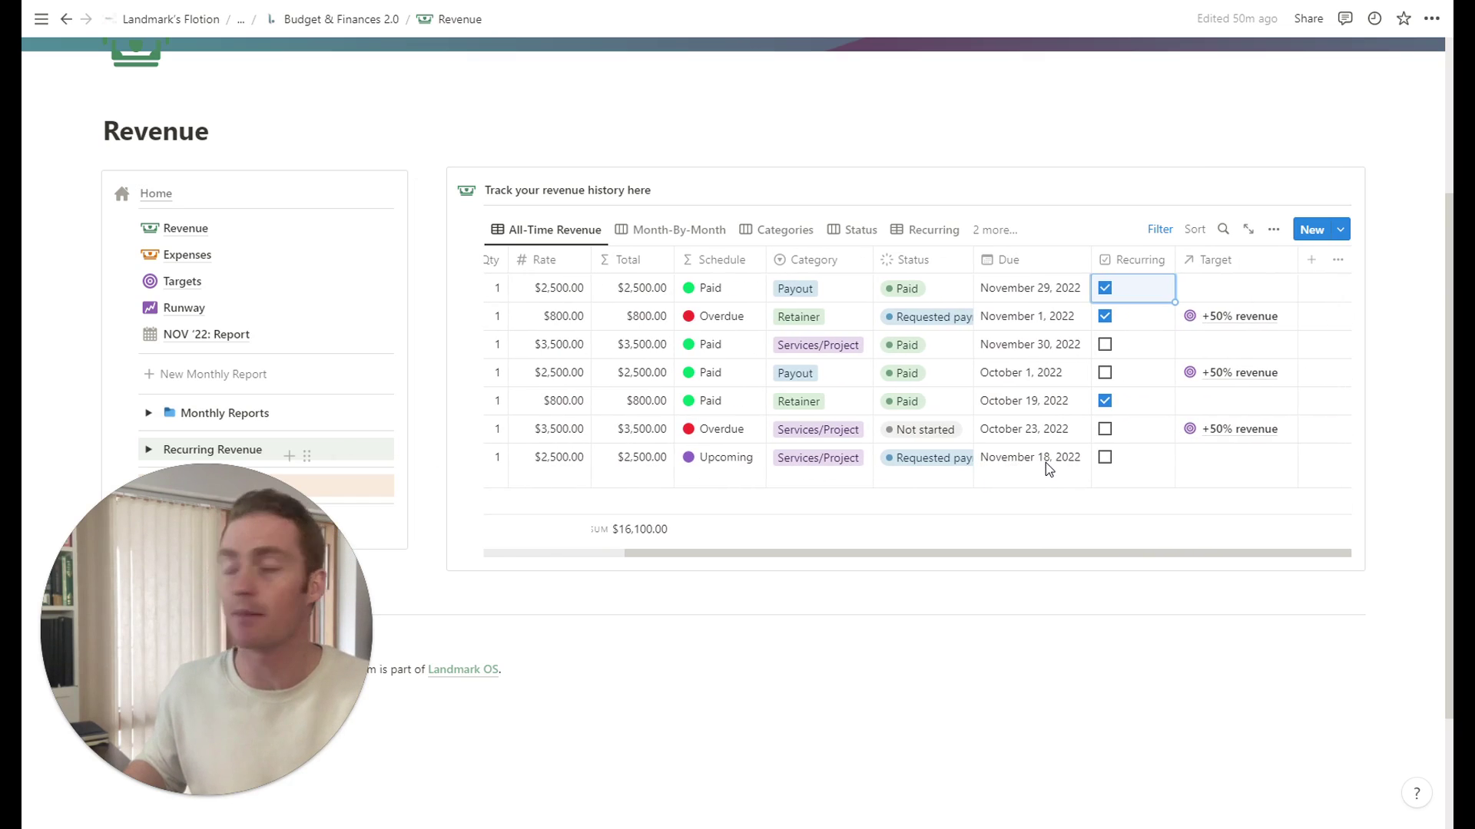
Link New Design Project to the +50% revenue target
click(1243, 468)
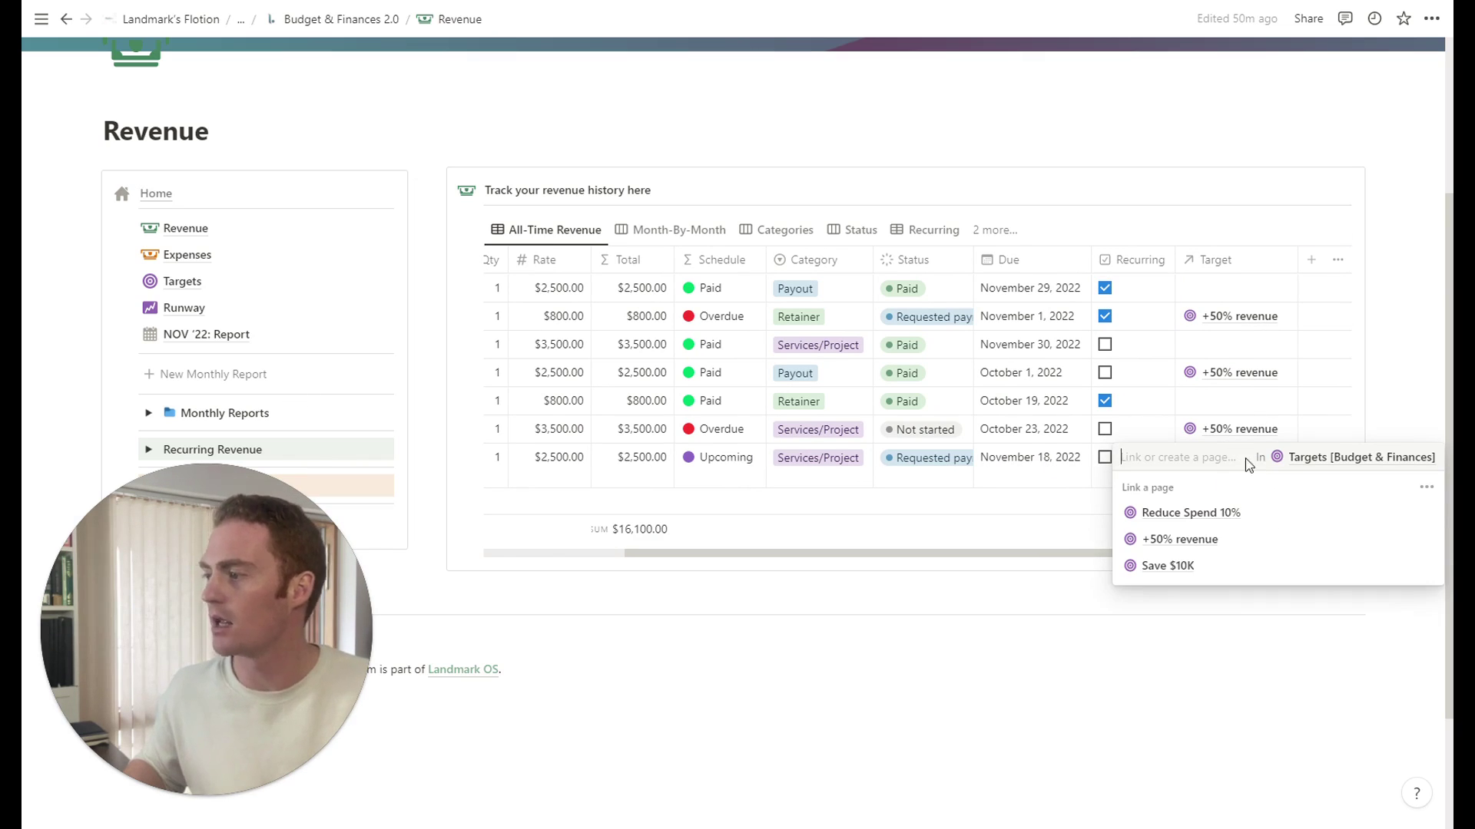
click(1217, 545)
key(Escape)
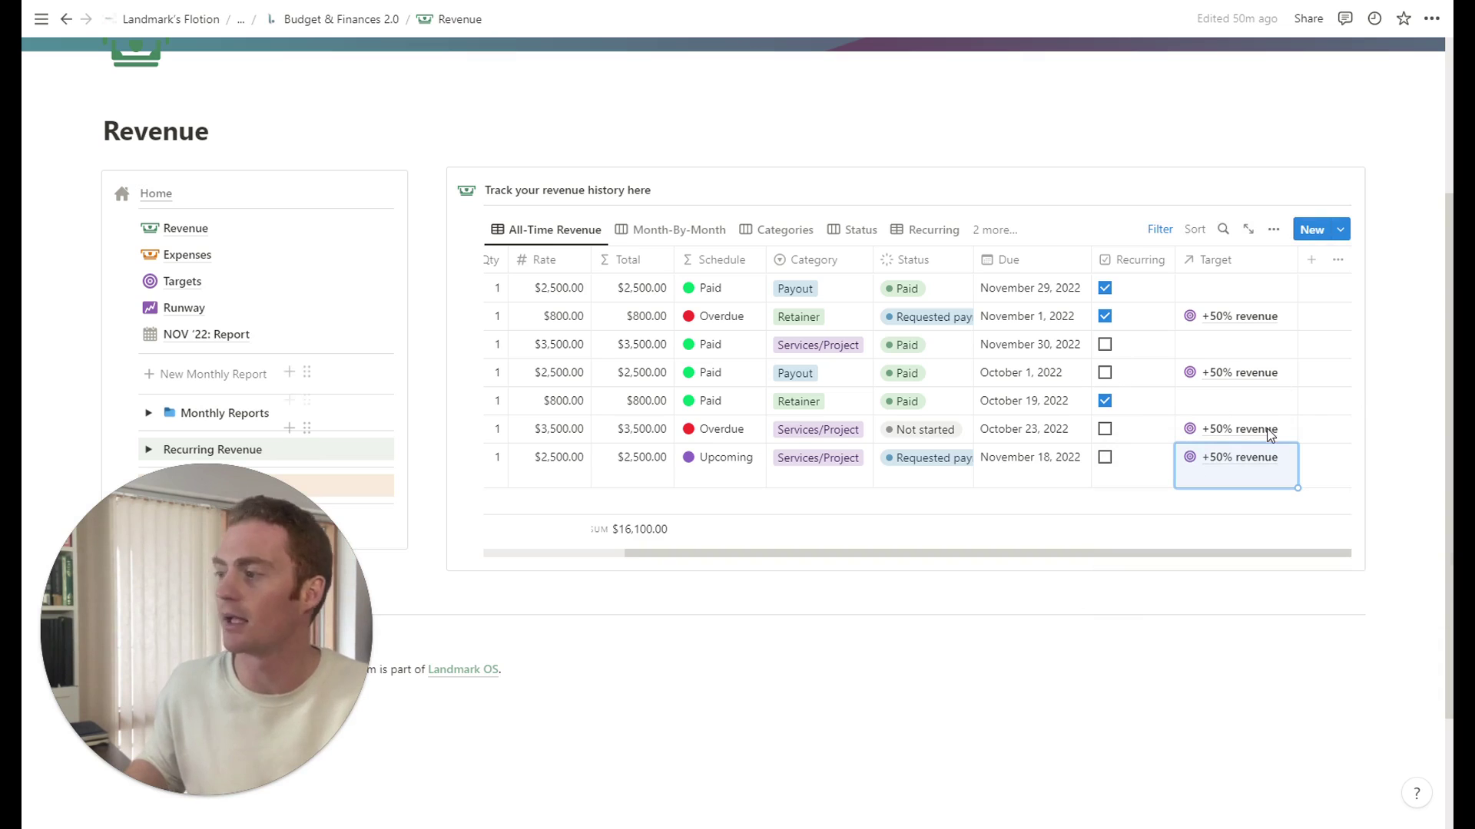
Go to the Targets page showing +50% revenue at $9,300, 310%
click(219, 288)
scroll(1329, 293, down, 6)
scroll(689, 425, down, 1)
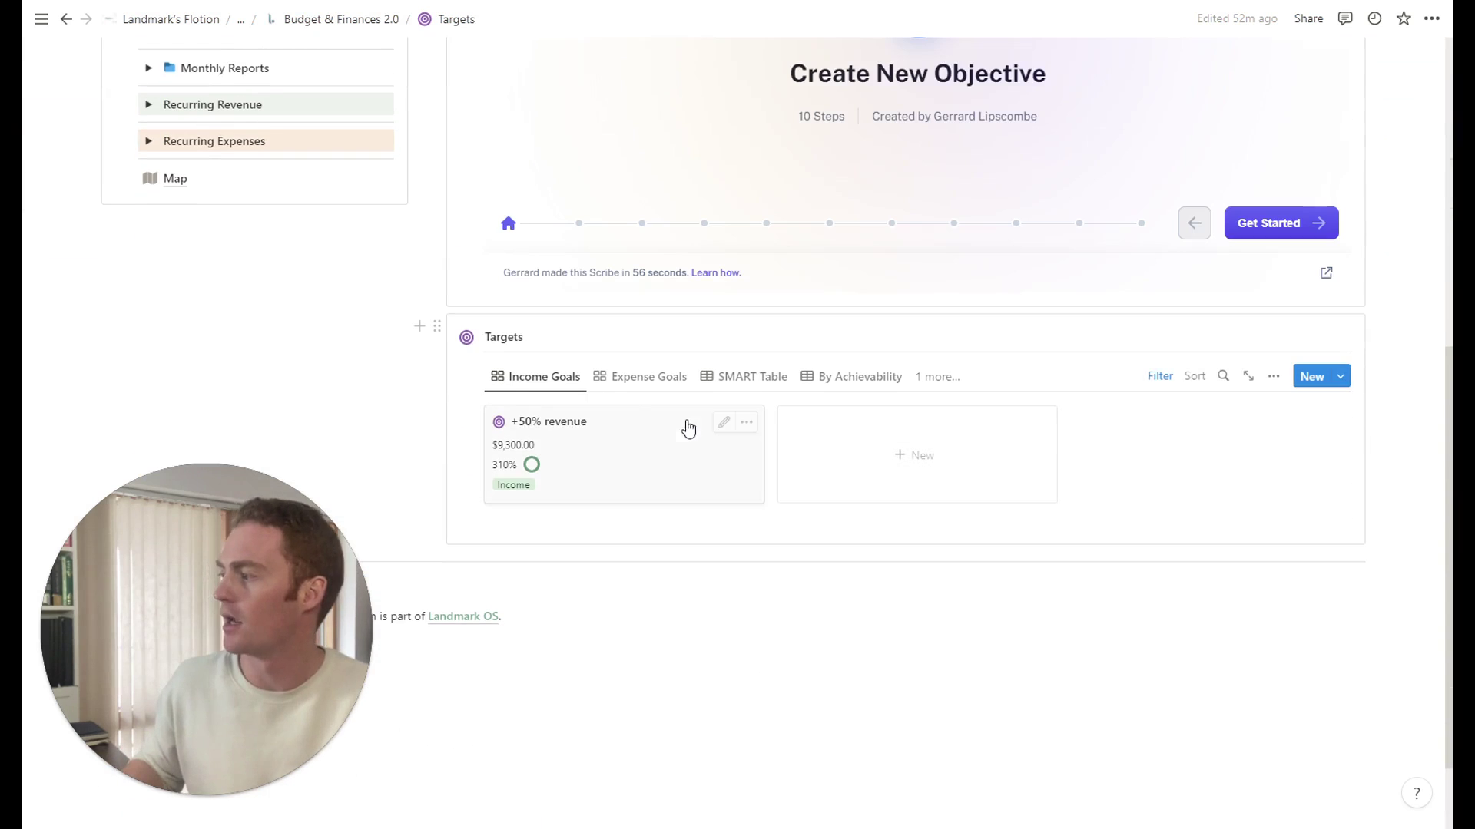
click(599, 446)
scroll(659, 384, down, 2)
scroll(948, 387, up, 2)
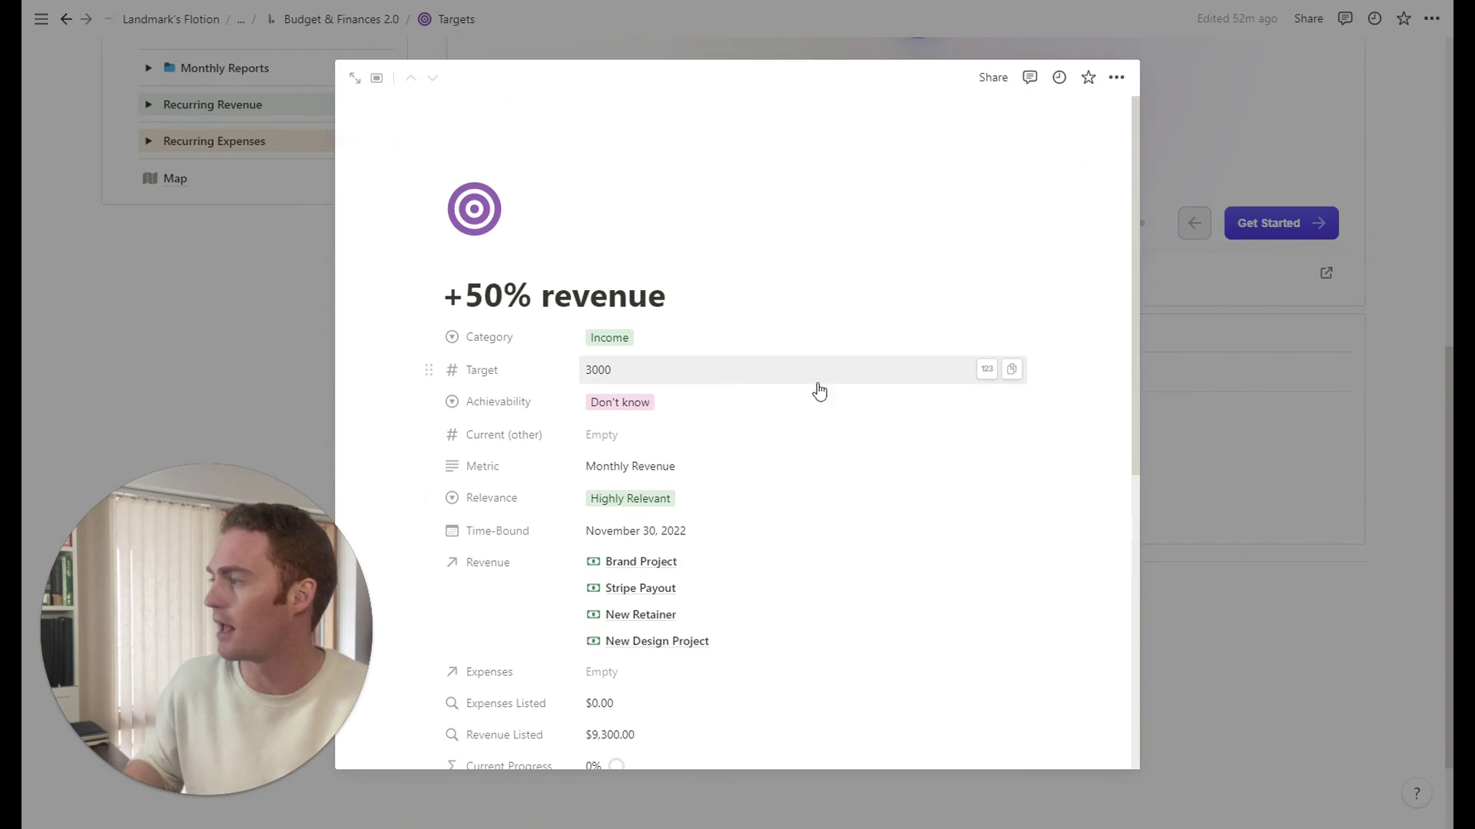
click(1399, 308)
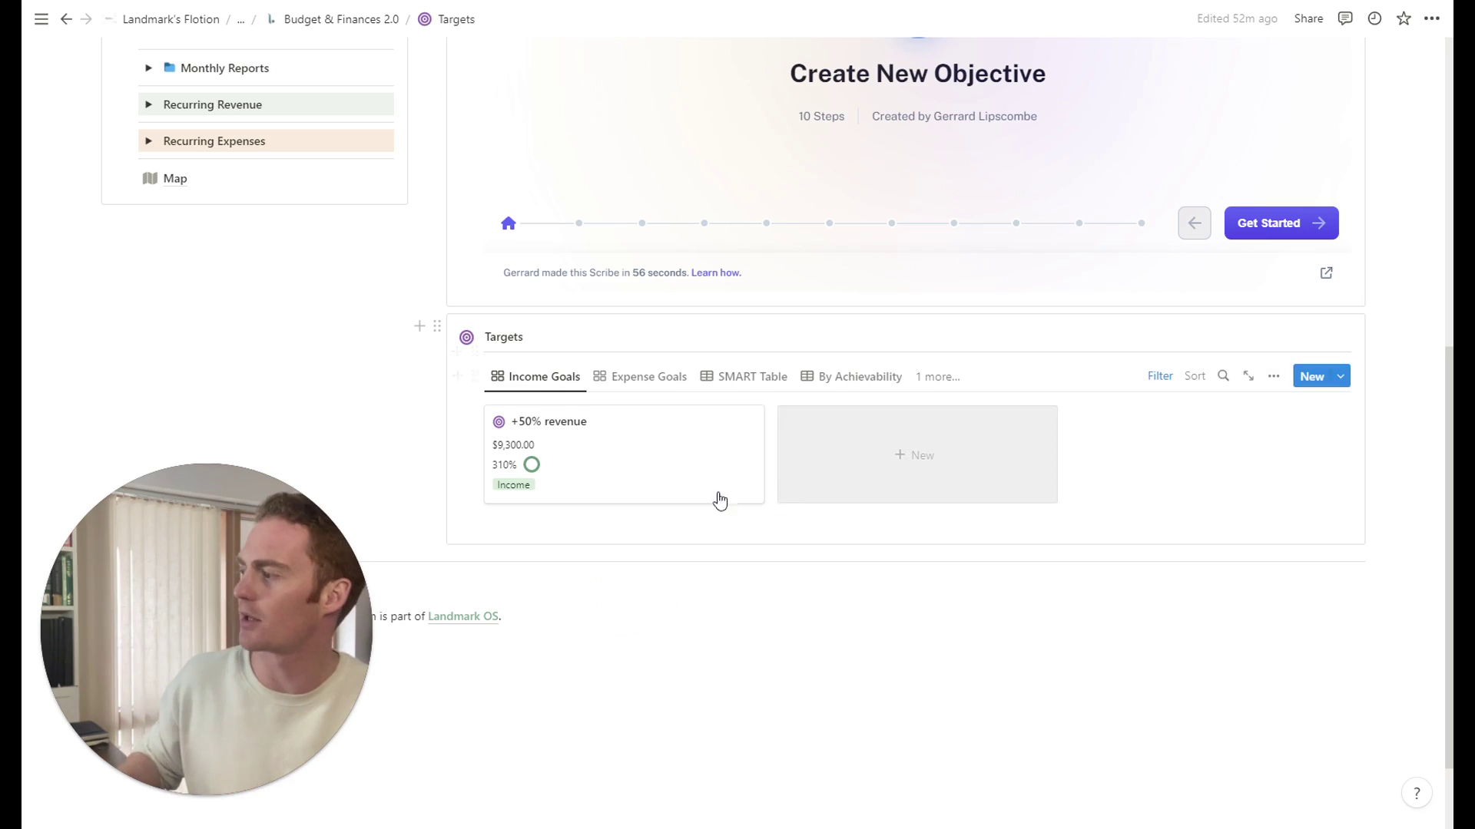
click(613, 452)
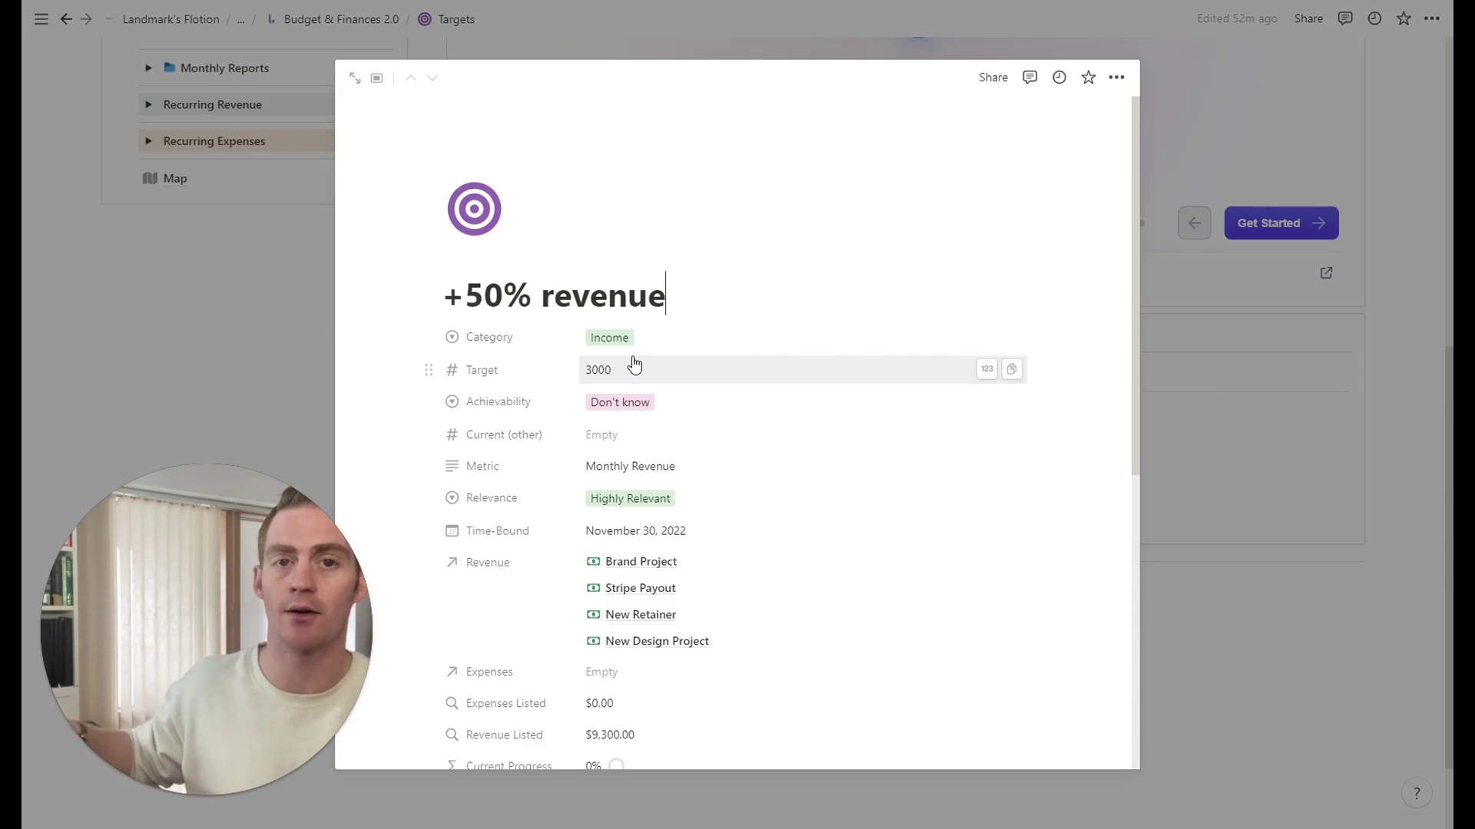
click(1402, 297)
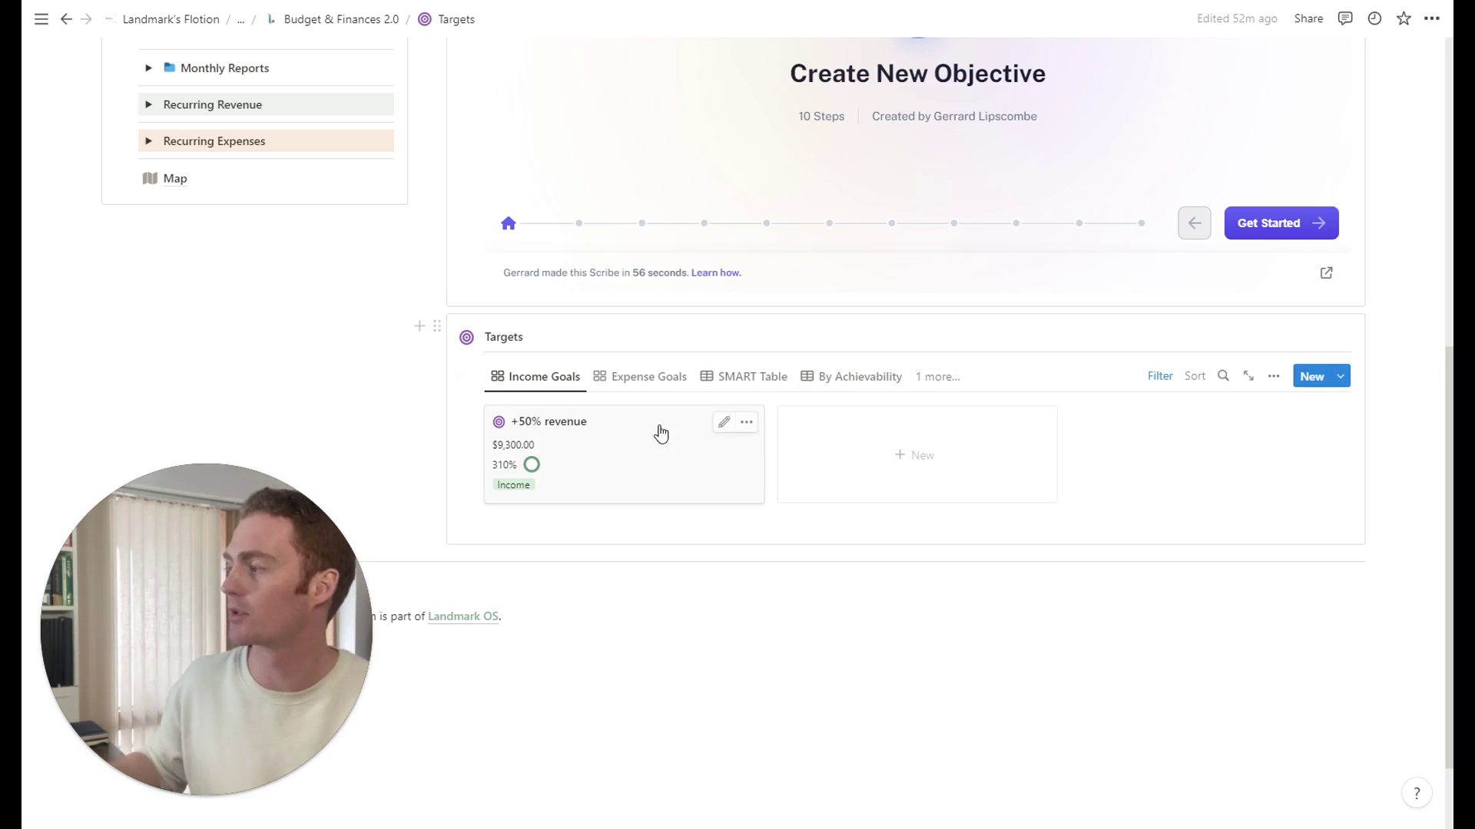
scroll(658, 431, up, 4)
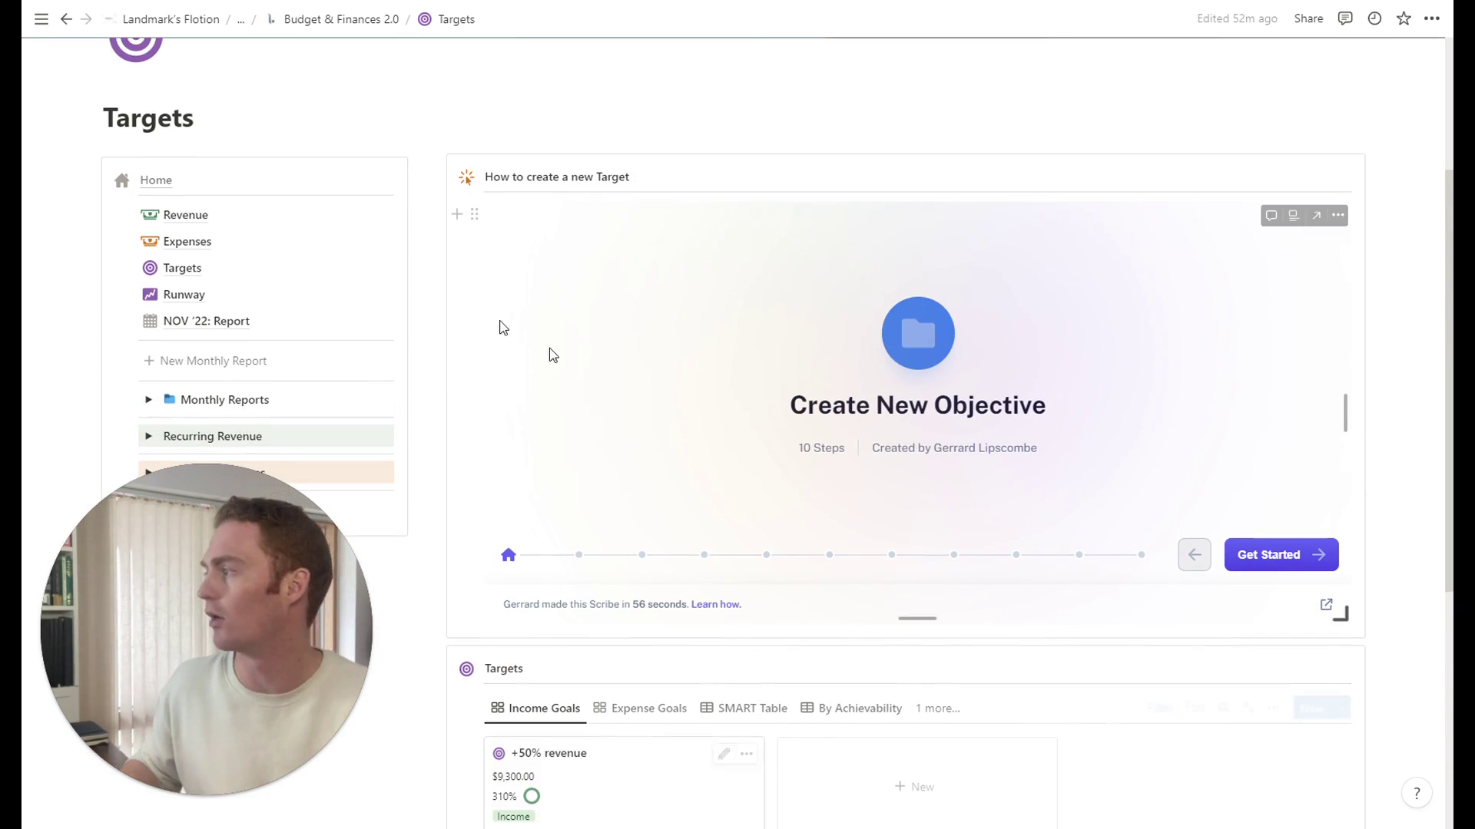
Open Revenue and switch to the Month-By-Month board: October $6,800, November $9,300
click(188, 216)
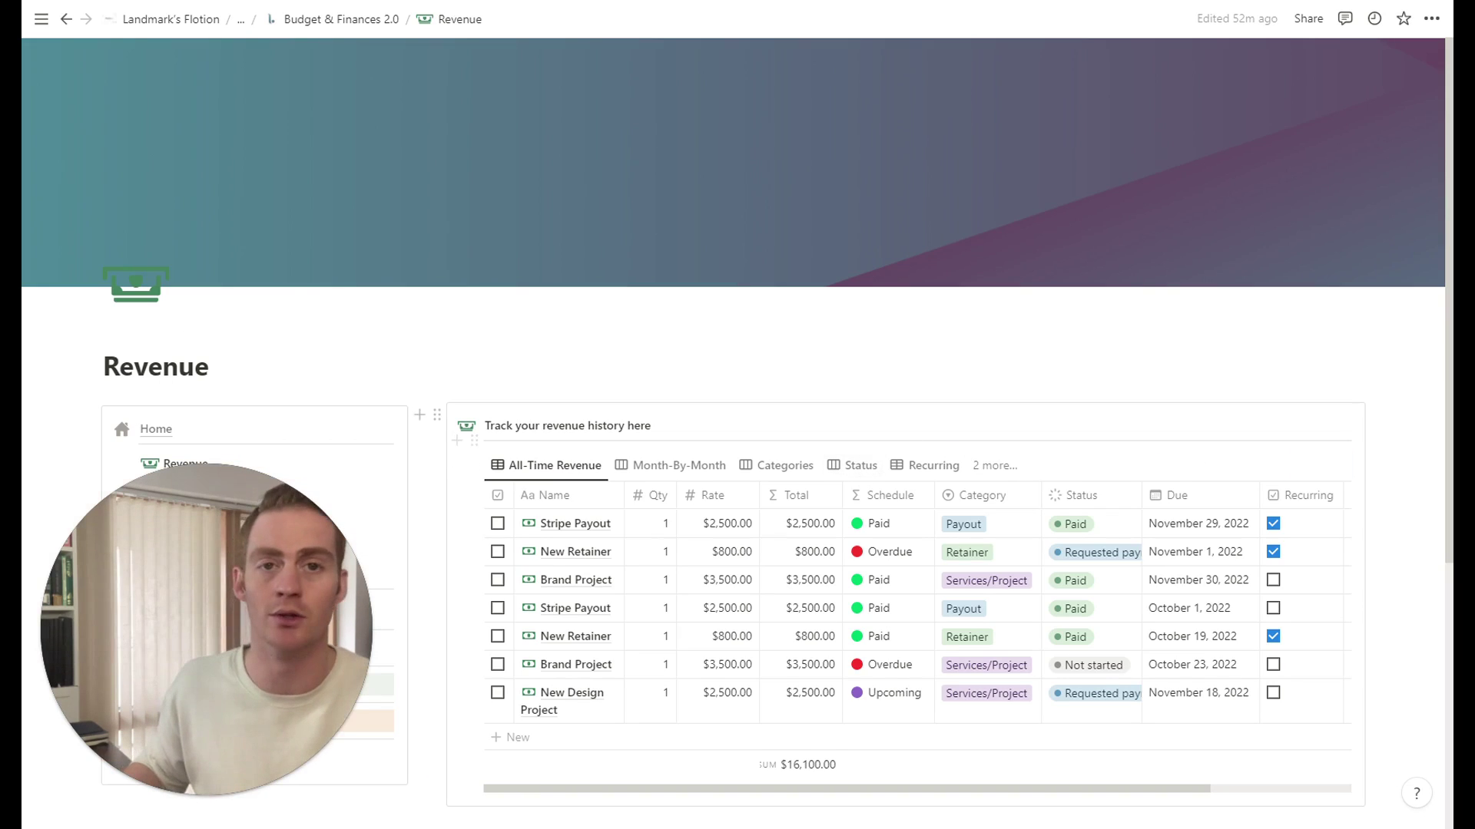
scroll(560, 336, down, 2)
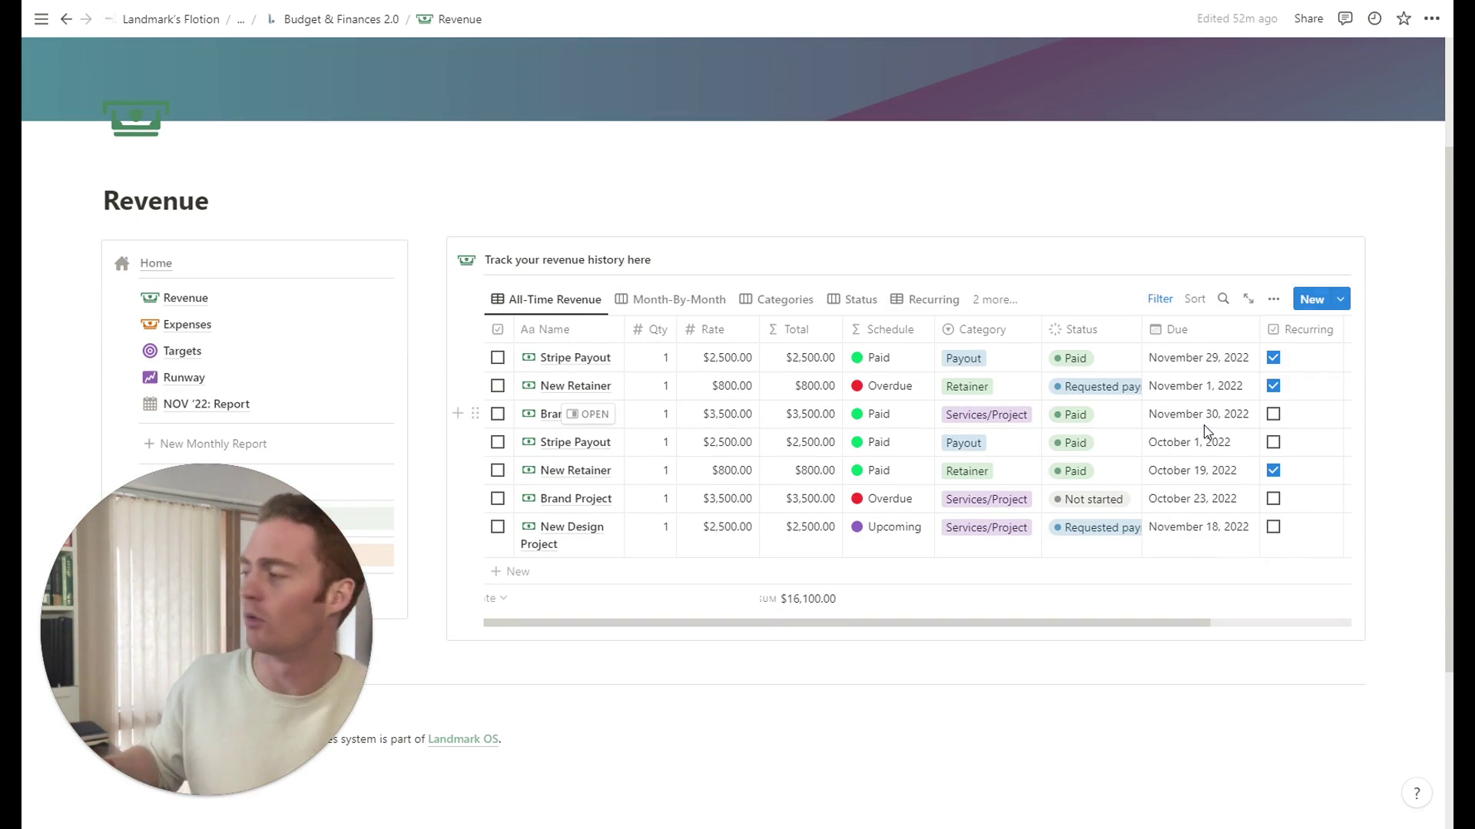
click(681, 299)
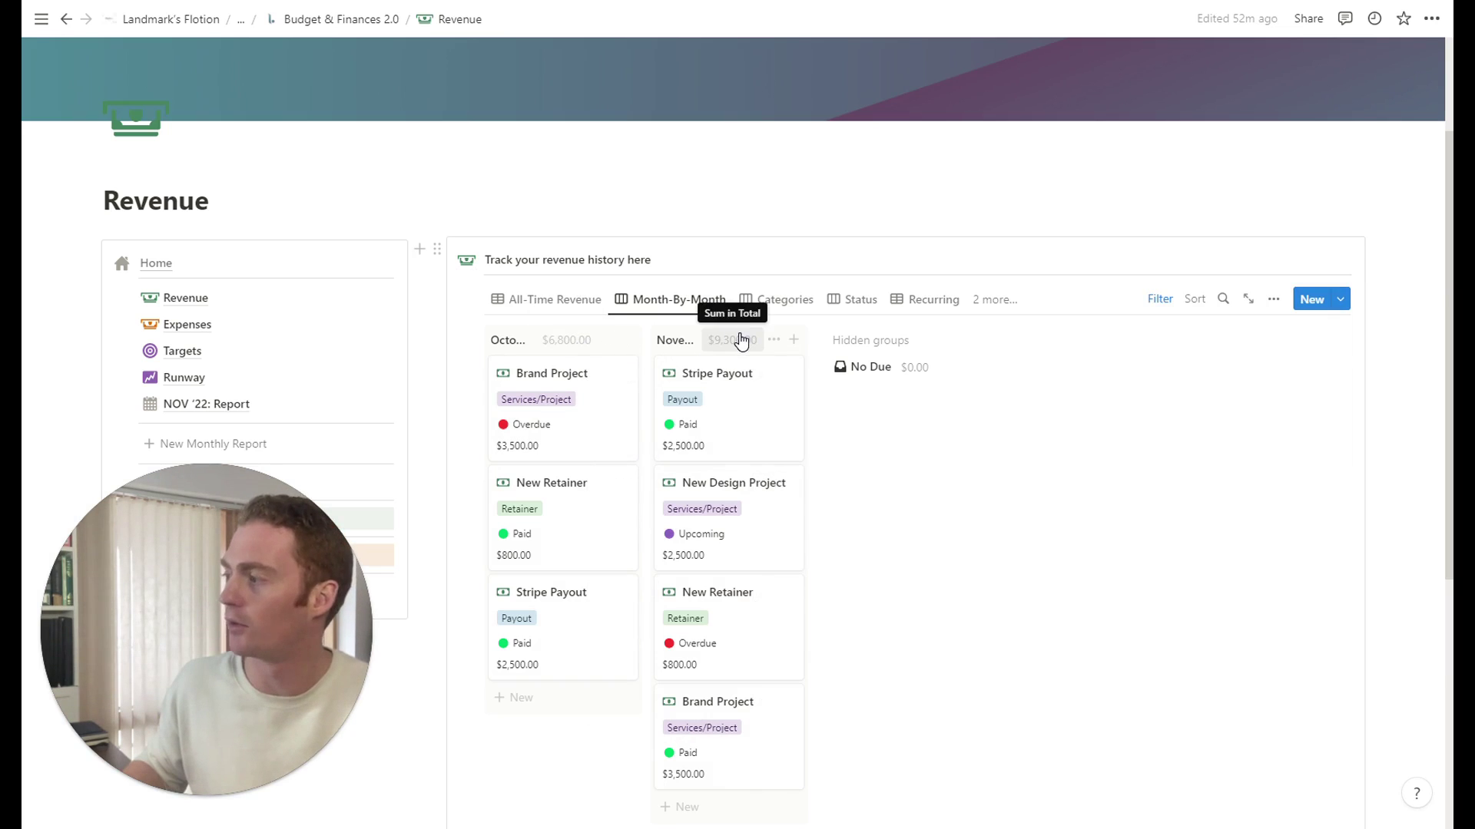
Confirm the October 19 New Retainer entry stays Retainer, then show the Categories board totals
click(805, 301)
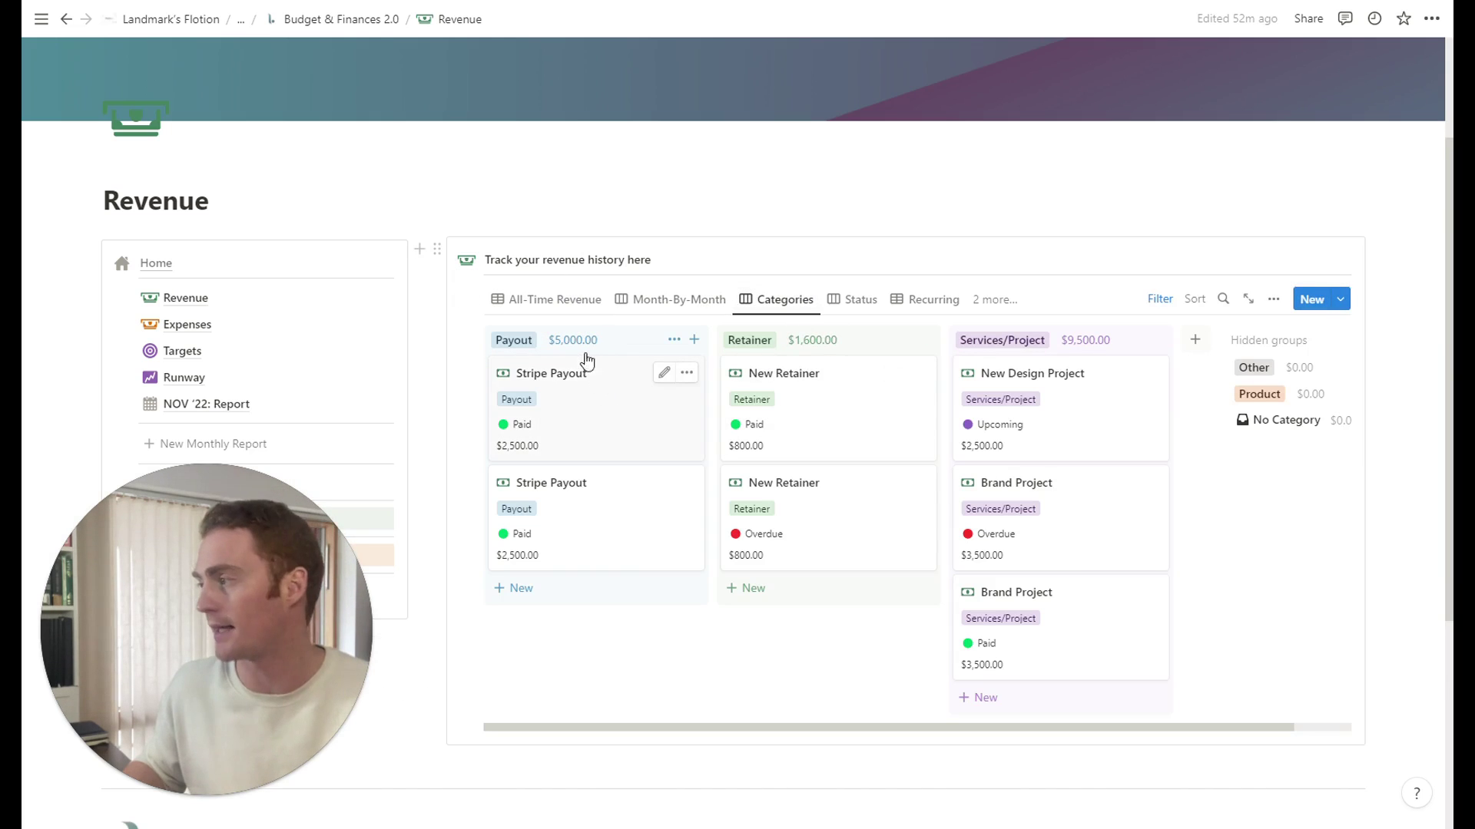
click(572, 305)
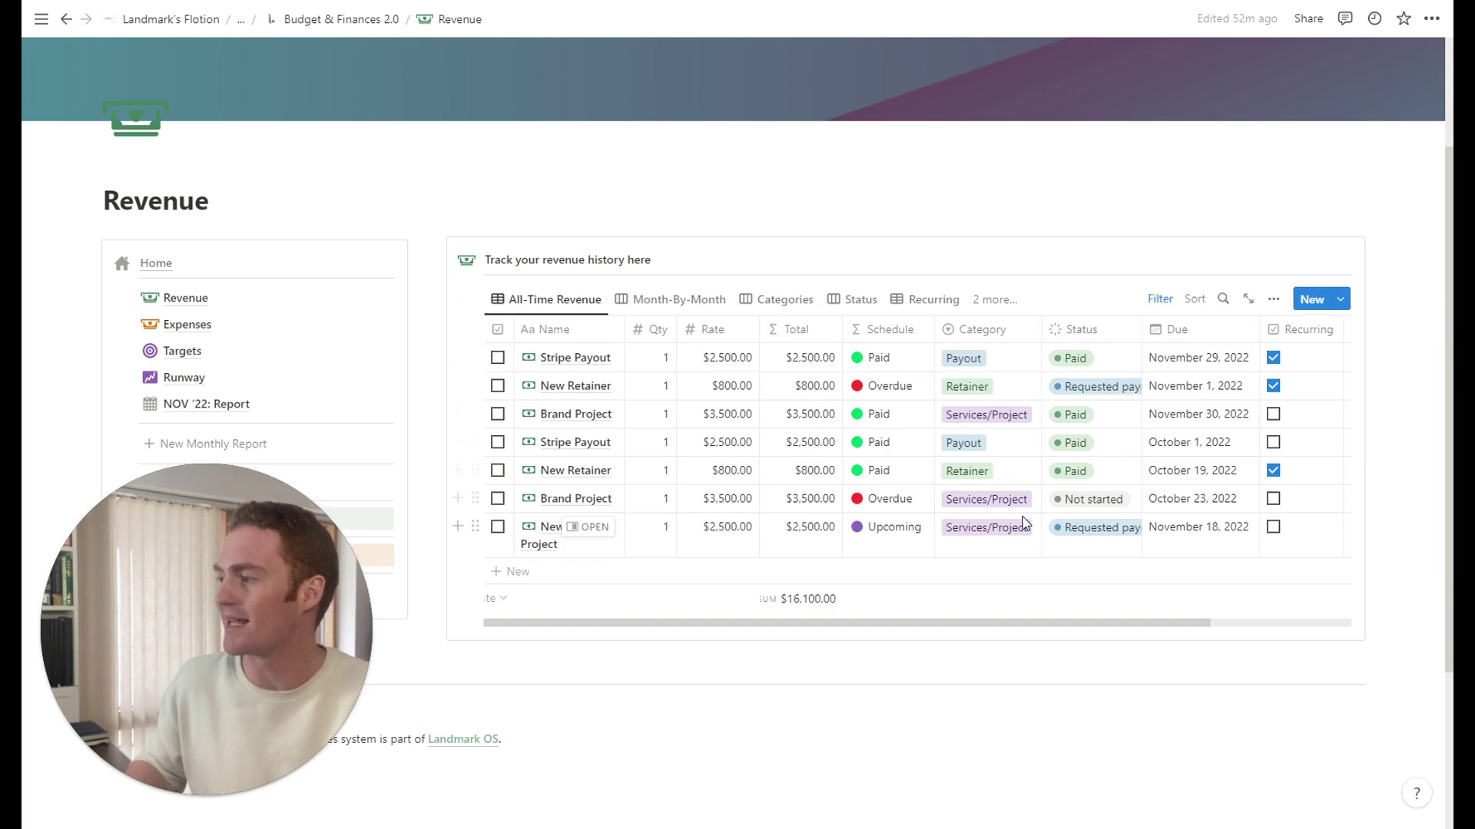
click(999, 471)
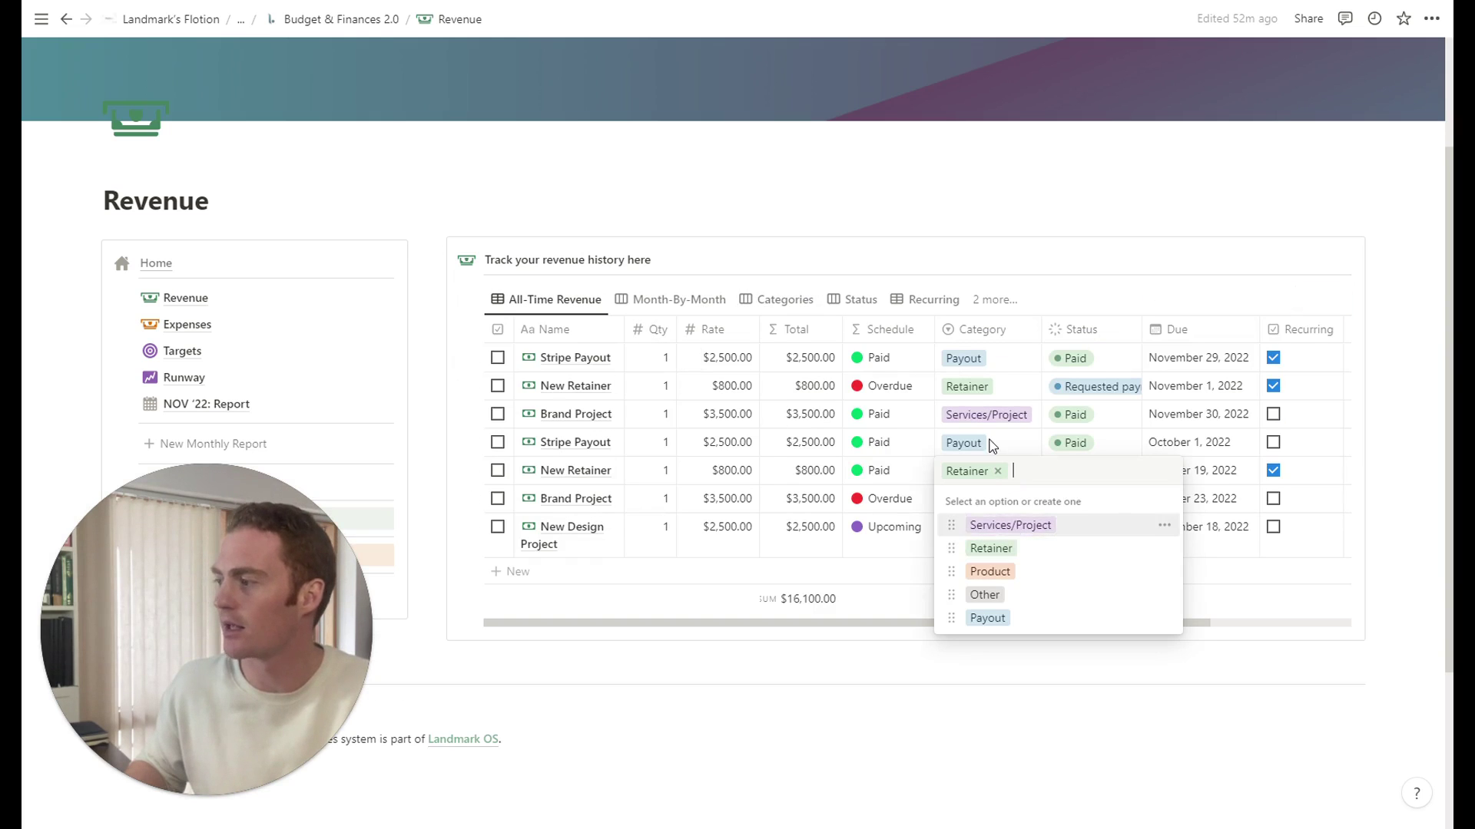
click(1014, 550)
click(995, 467)
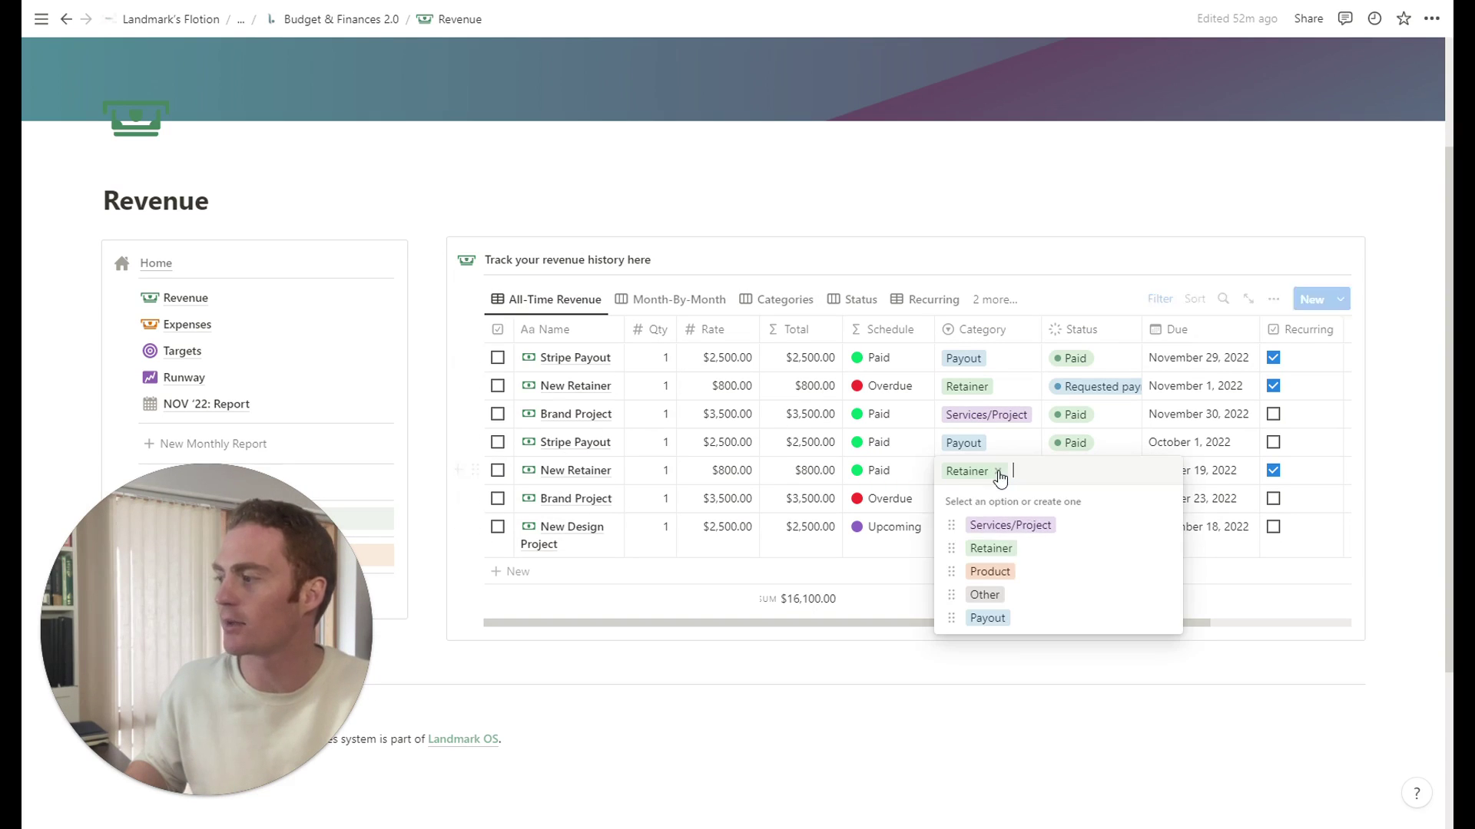
click(992, 552)
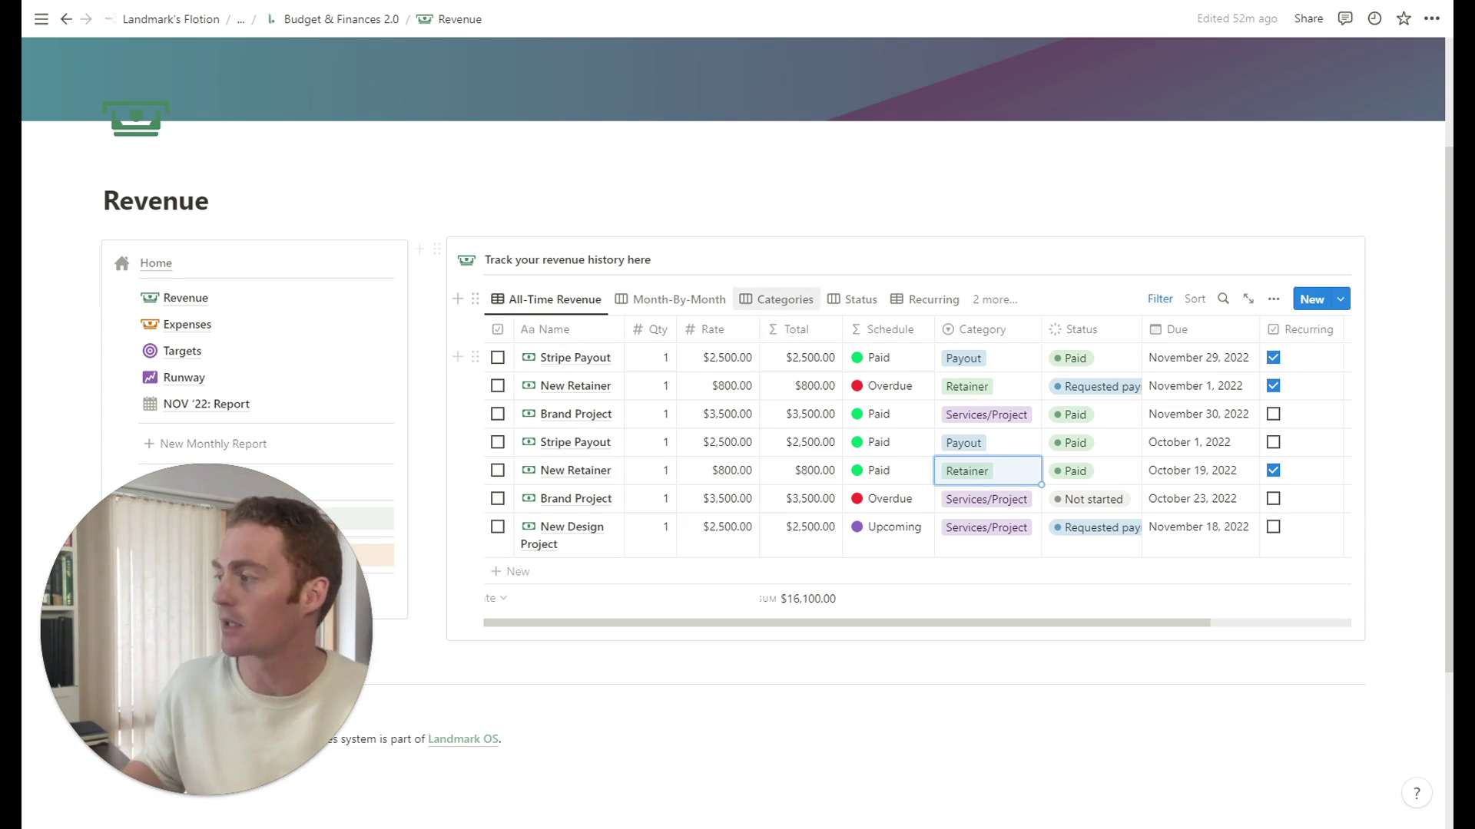
click(760, 299)
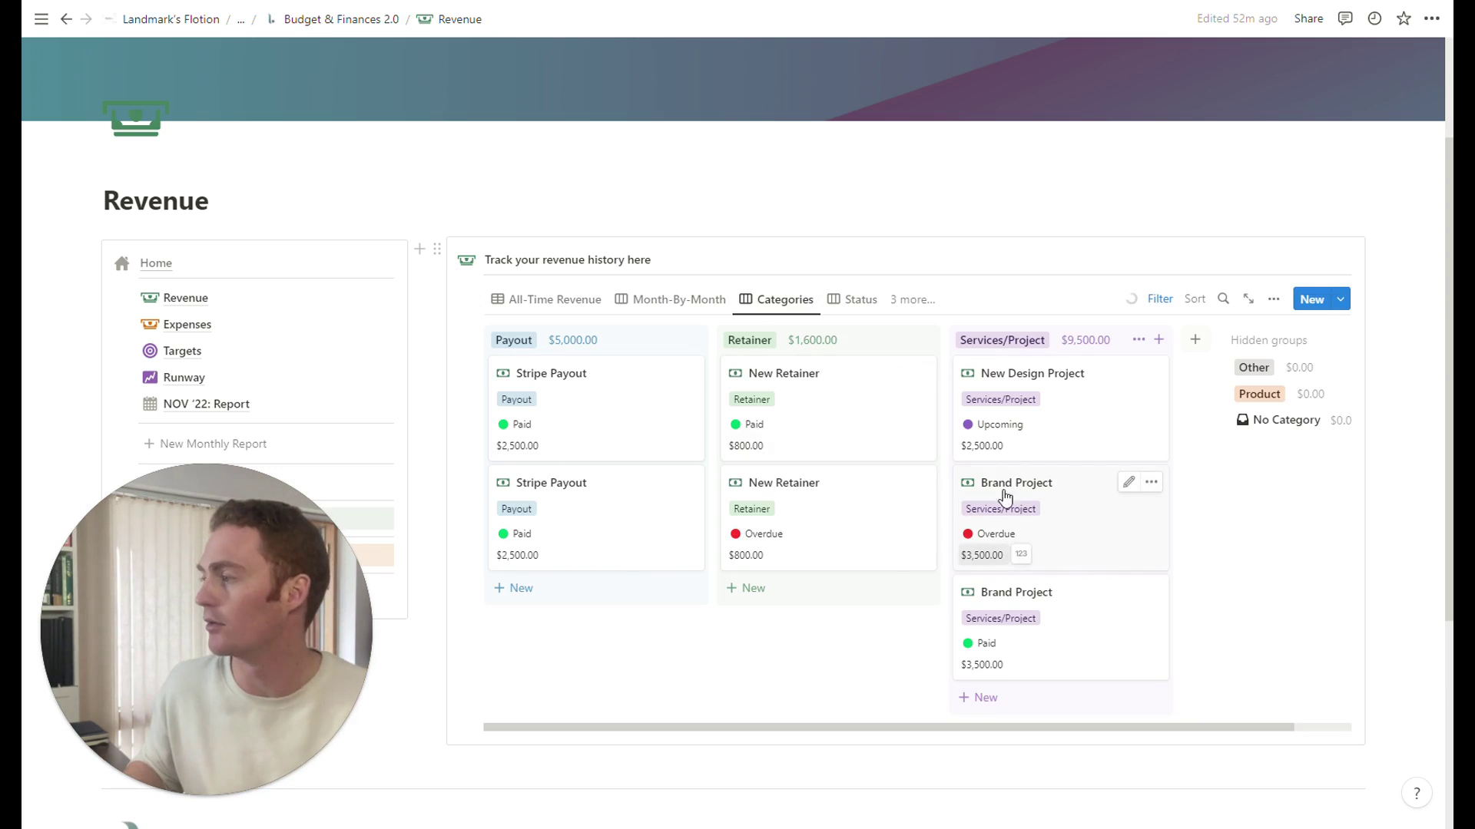
Glance at the Status view, then switch to the Recurring view with three items totalling $4,100
click(854, 300)
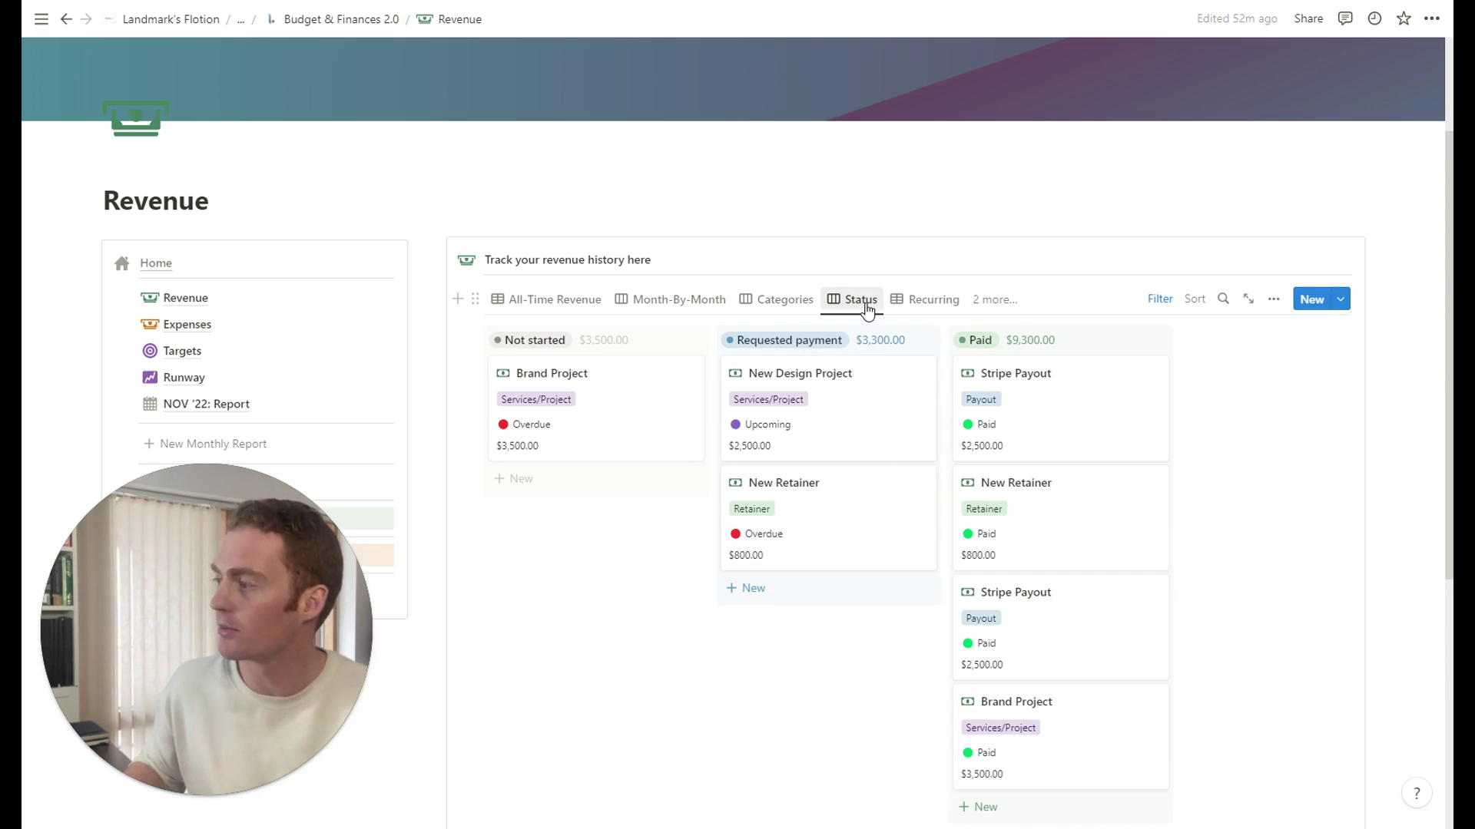
scroll(768, 392, down, 1)
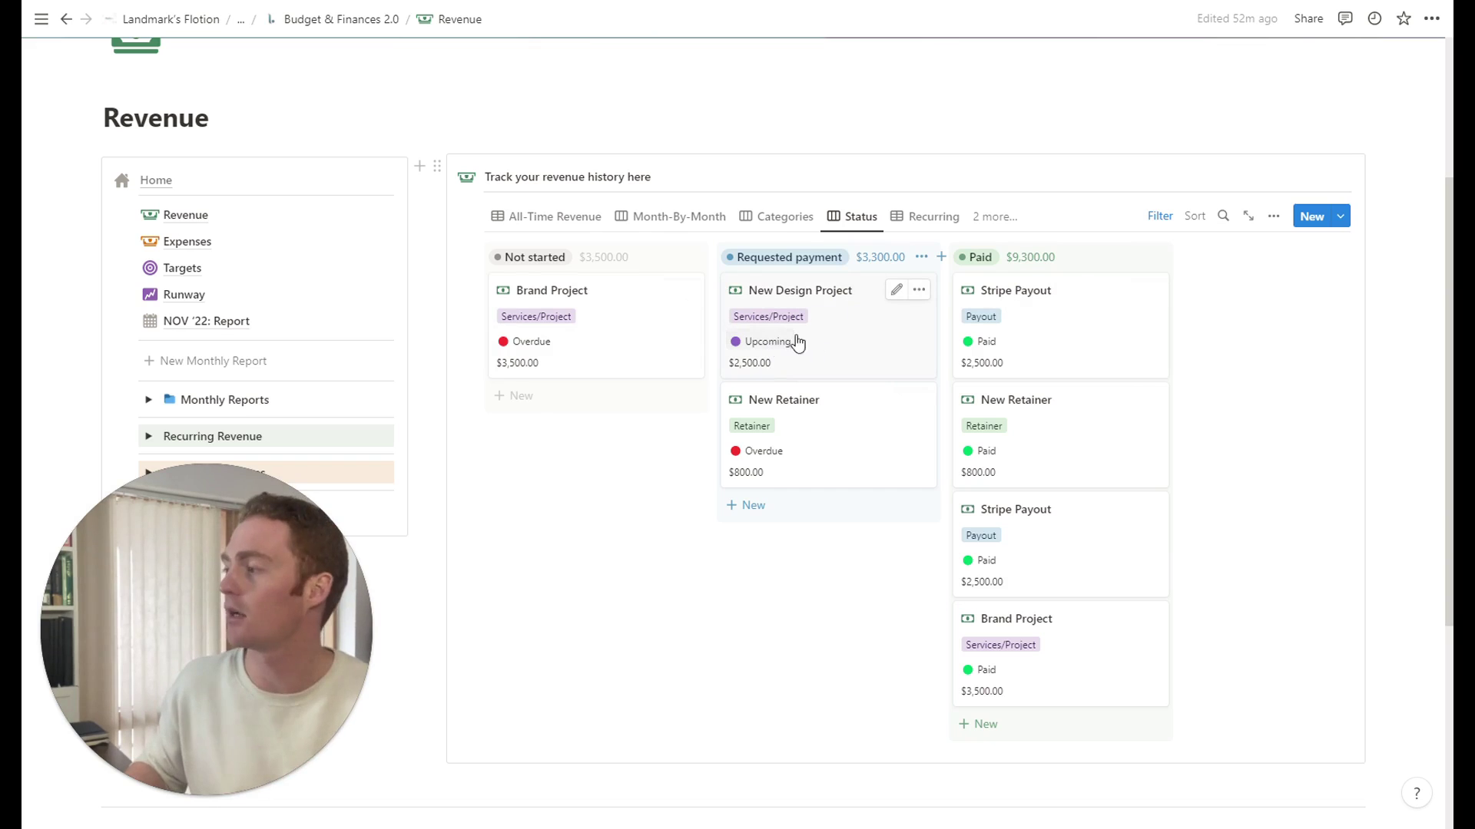
click(929, 217)
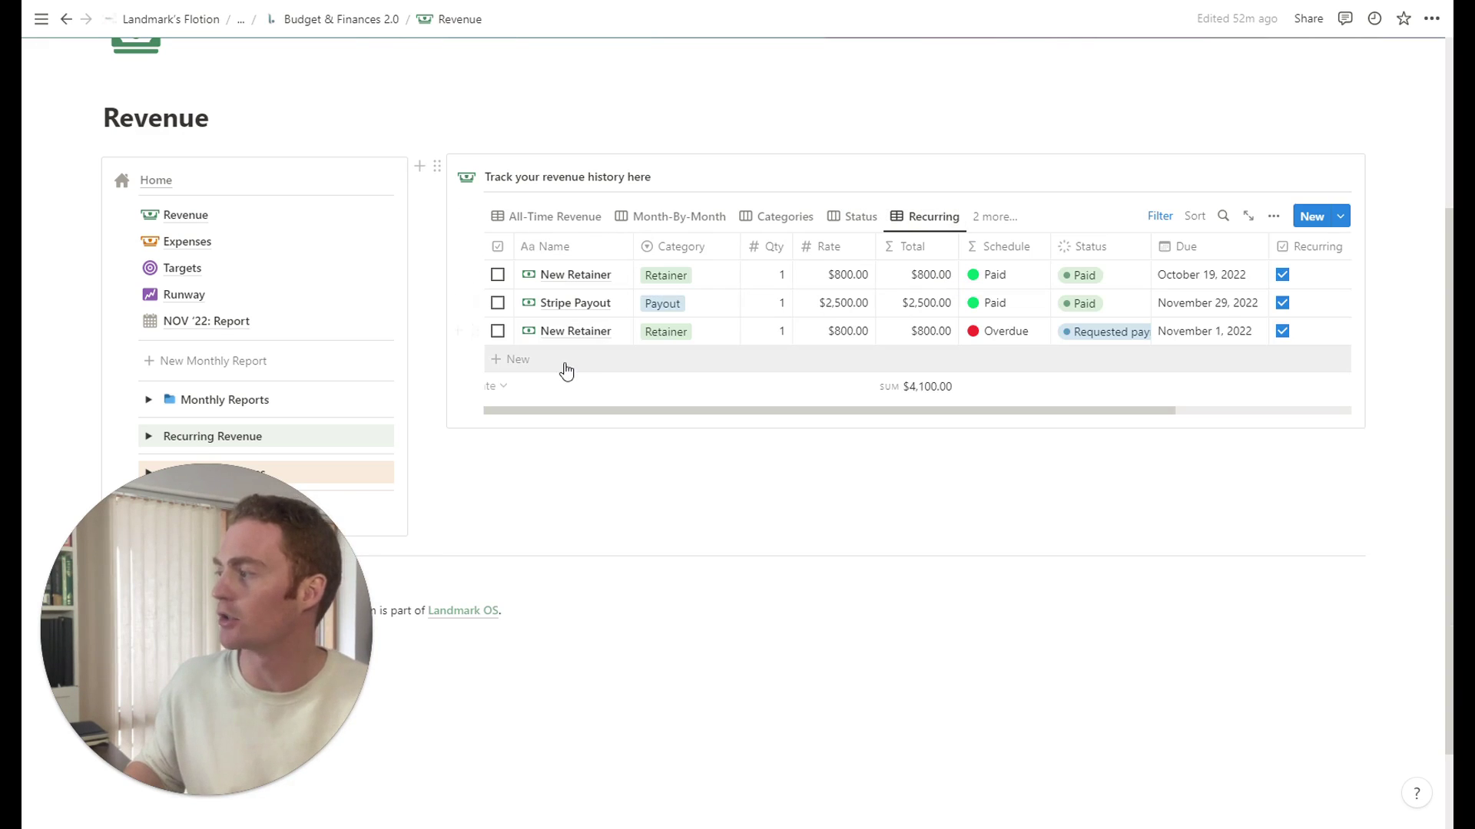
Check the Archive view, then archive the Stripe Payout entry from All-Time Revenue
click(983, 219)
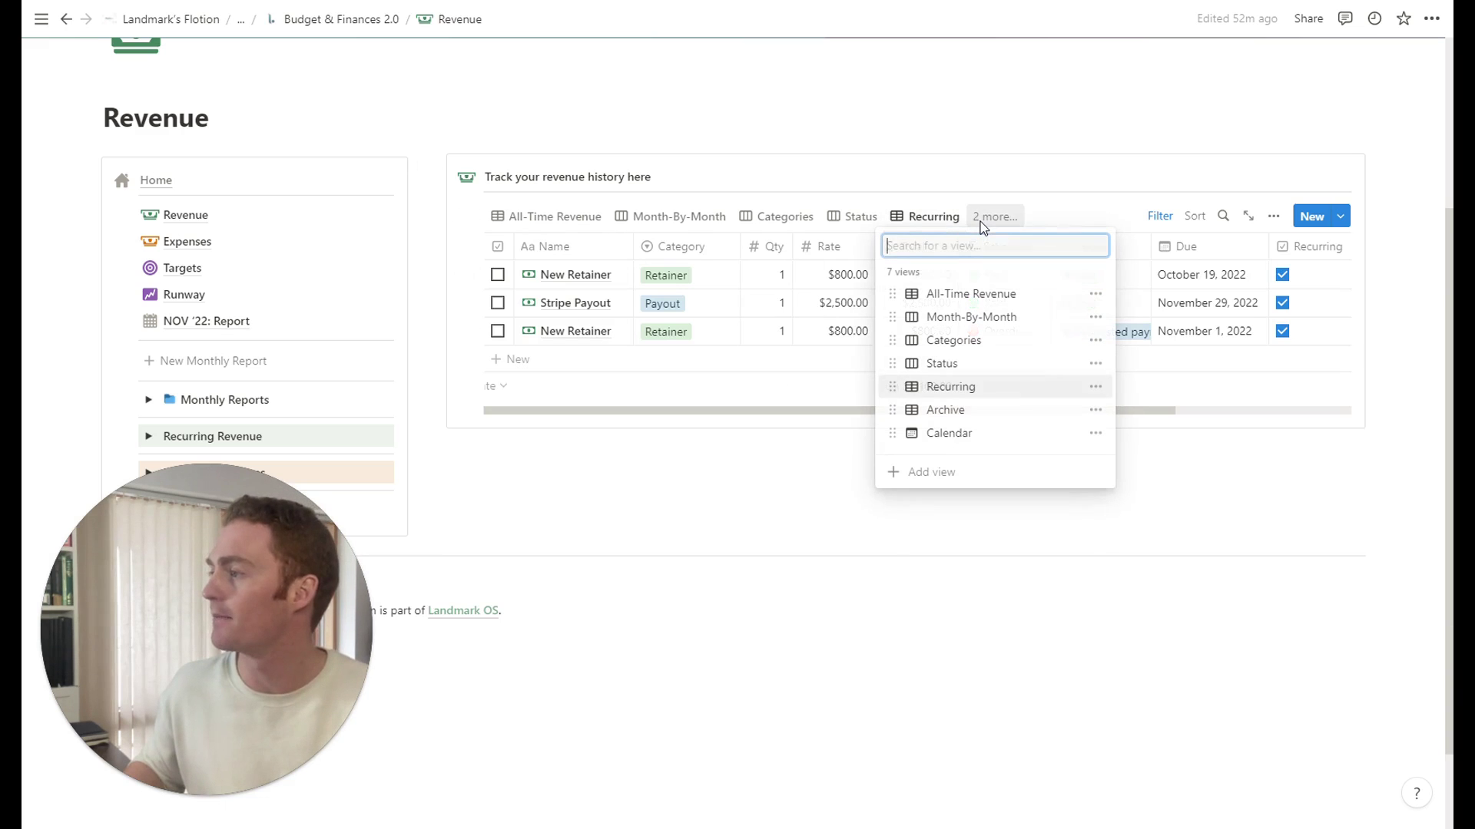
click(994, 408)
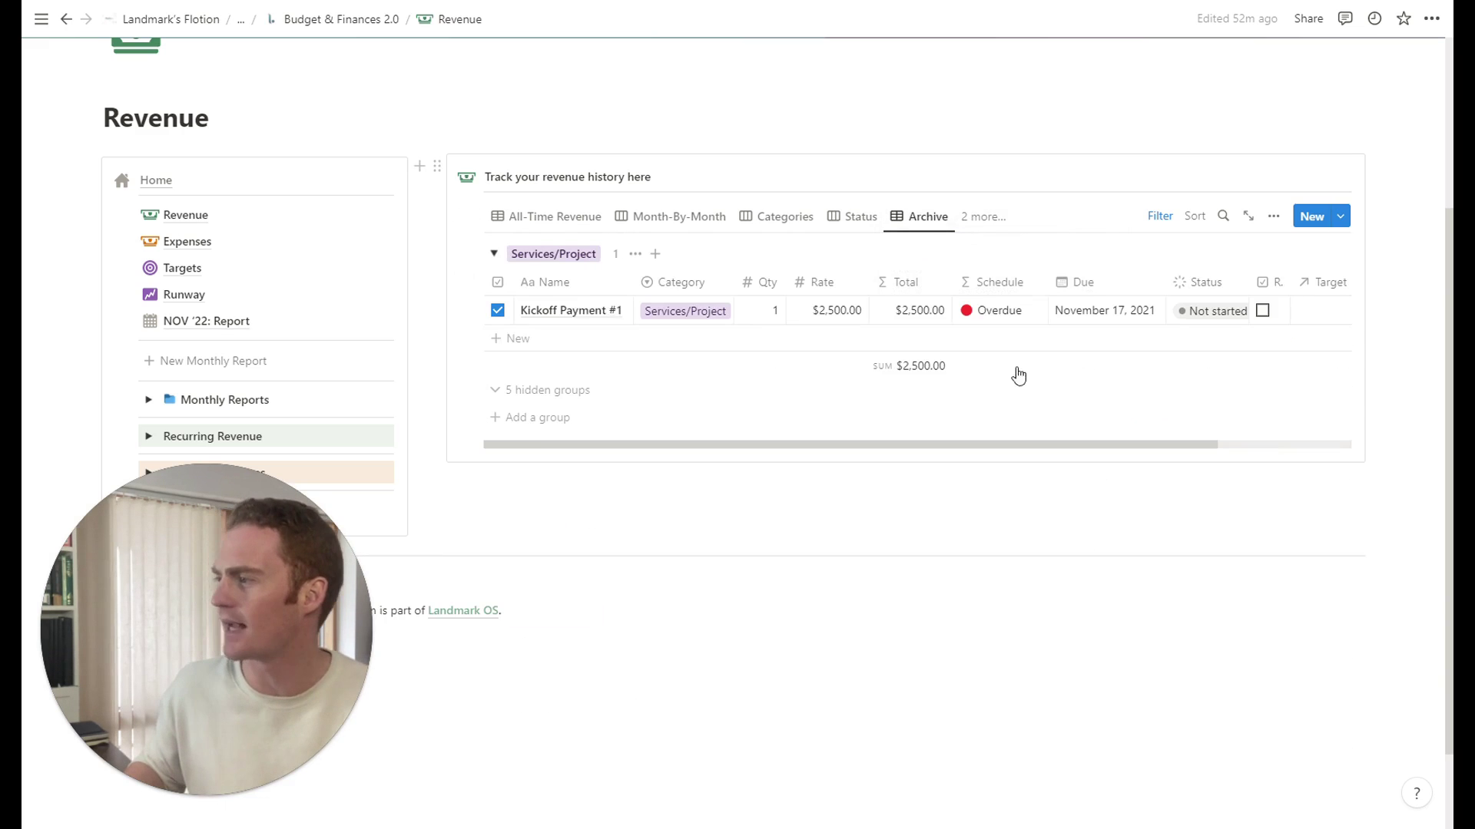
click(564, 218)
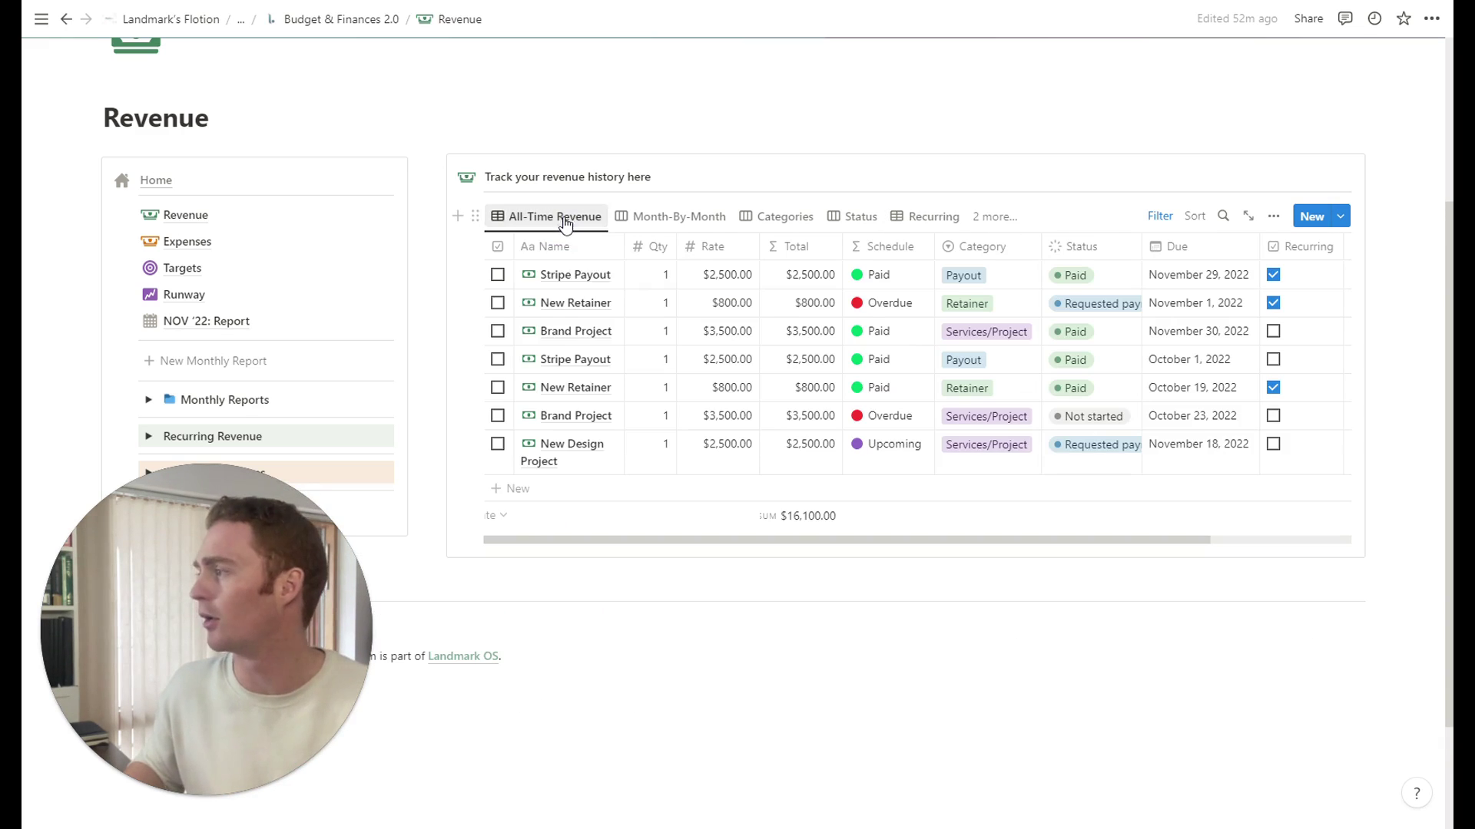
click(498, 275)
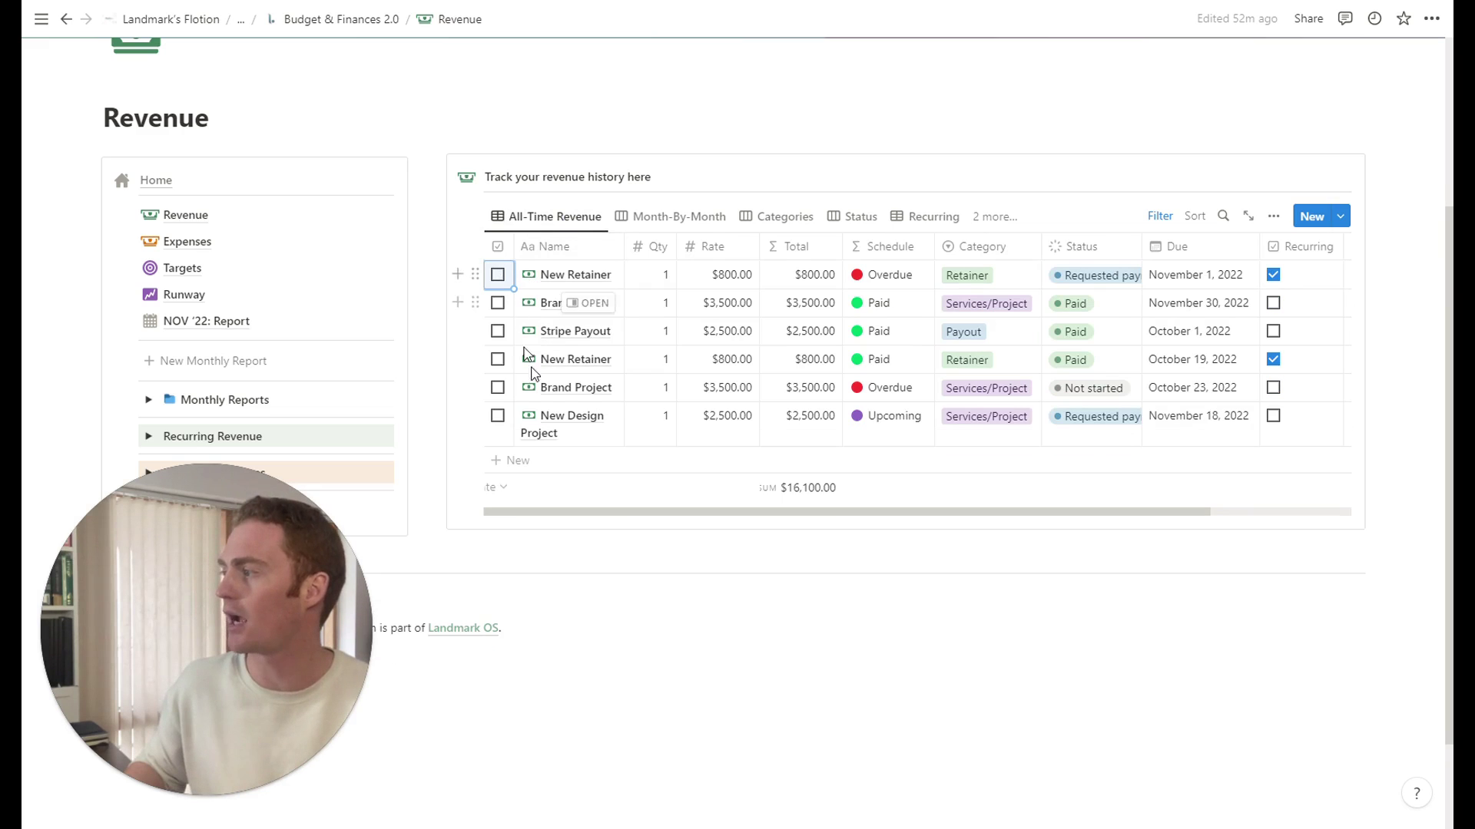
Restore the Stripe Payout entry from the Archive view
click(974, 218)
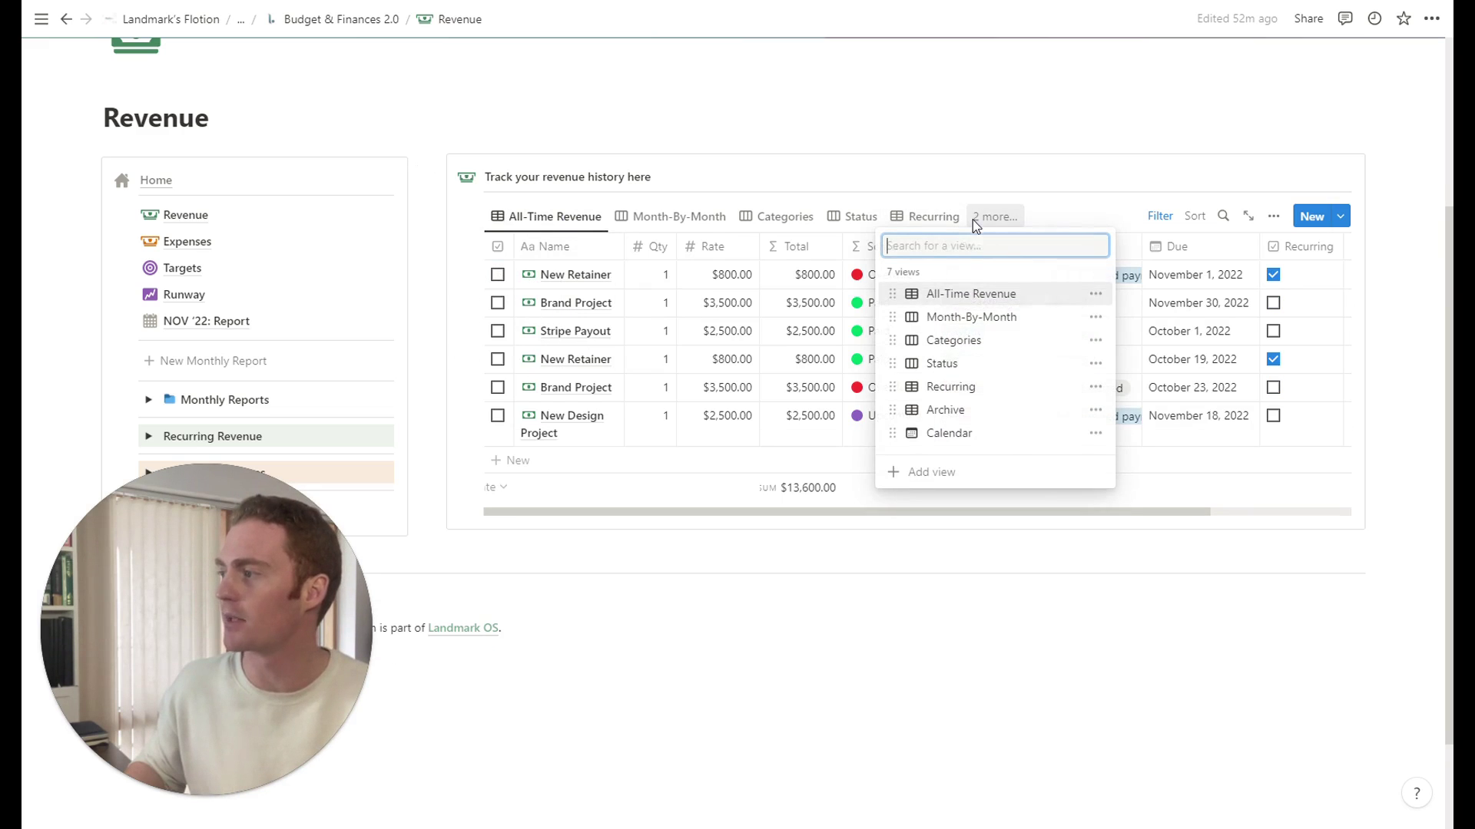
click(960, 413)
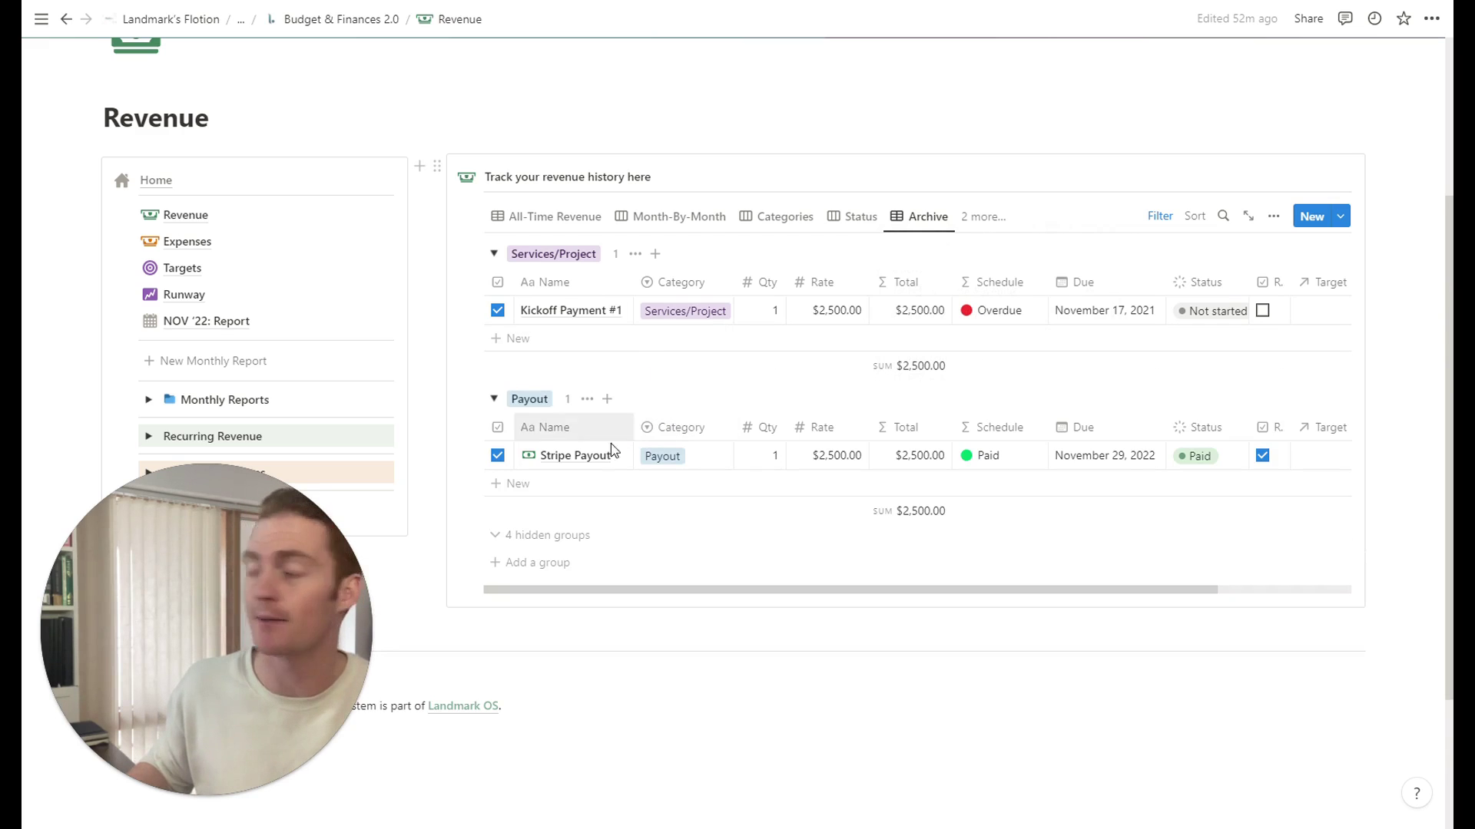
click(498, 456)
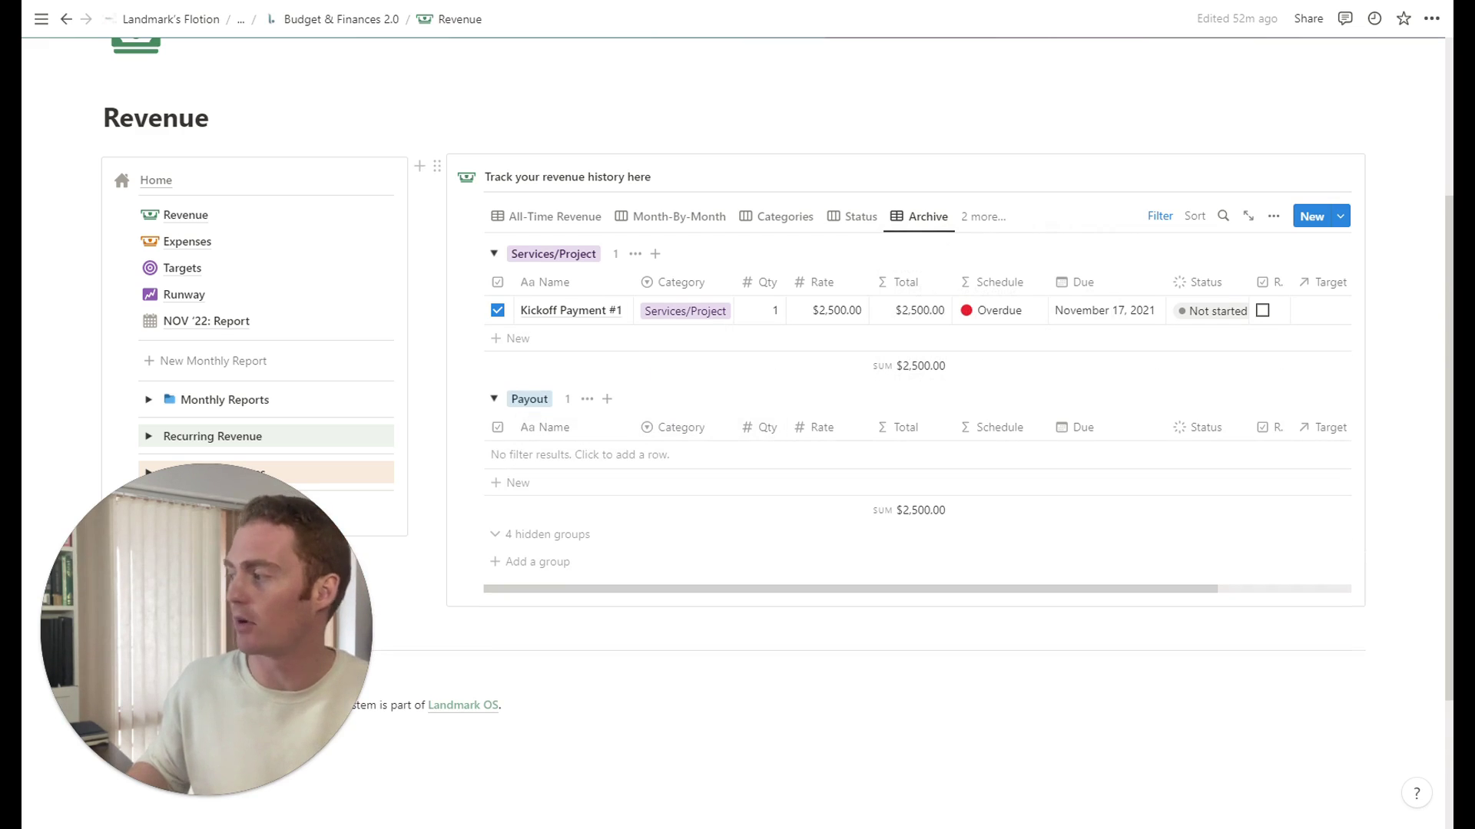
click(986, 217)
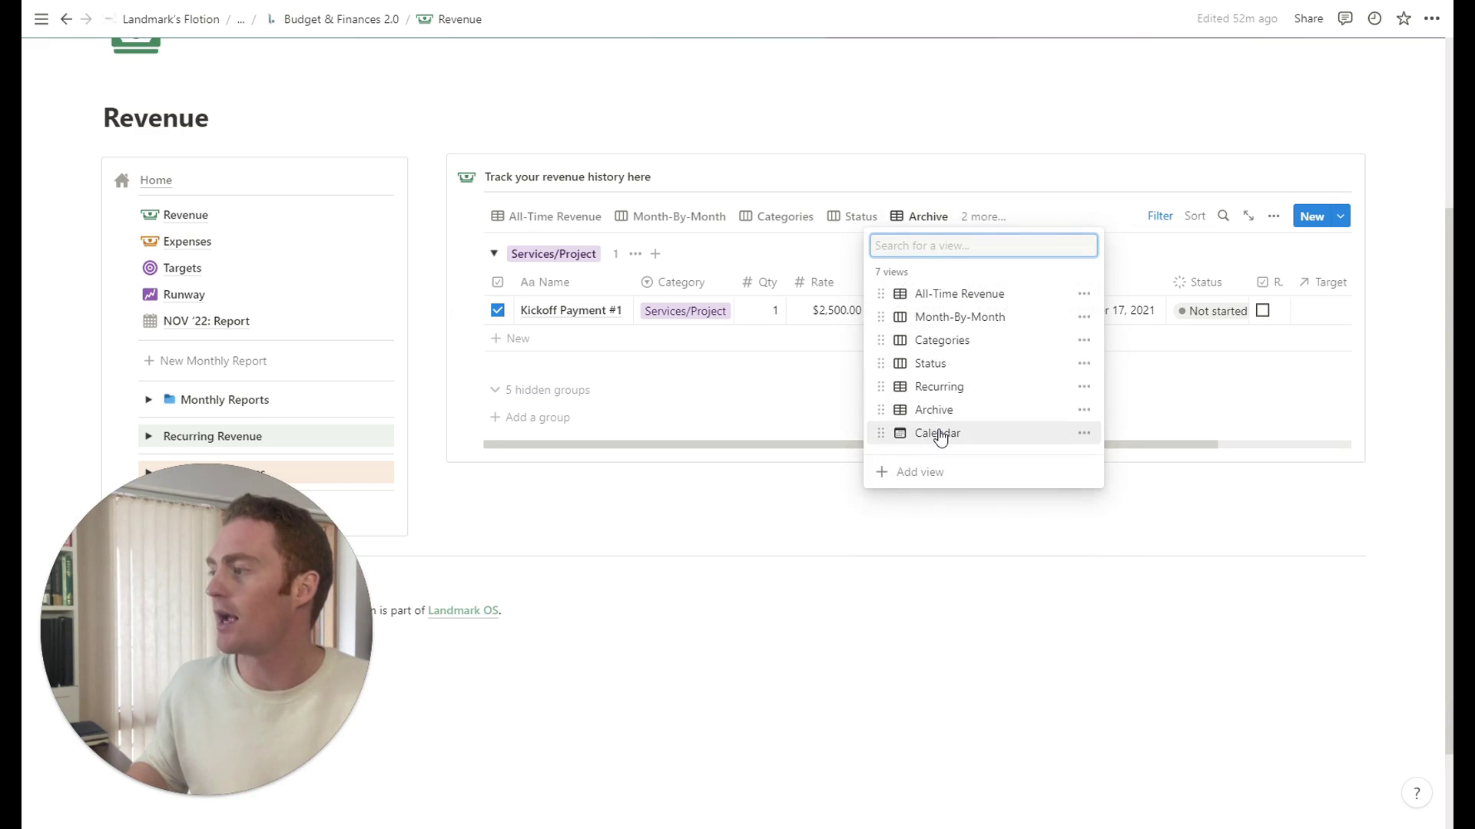
Switch revenue to the Calendar view and browse the November 2022 entries
click(939, 432)
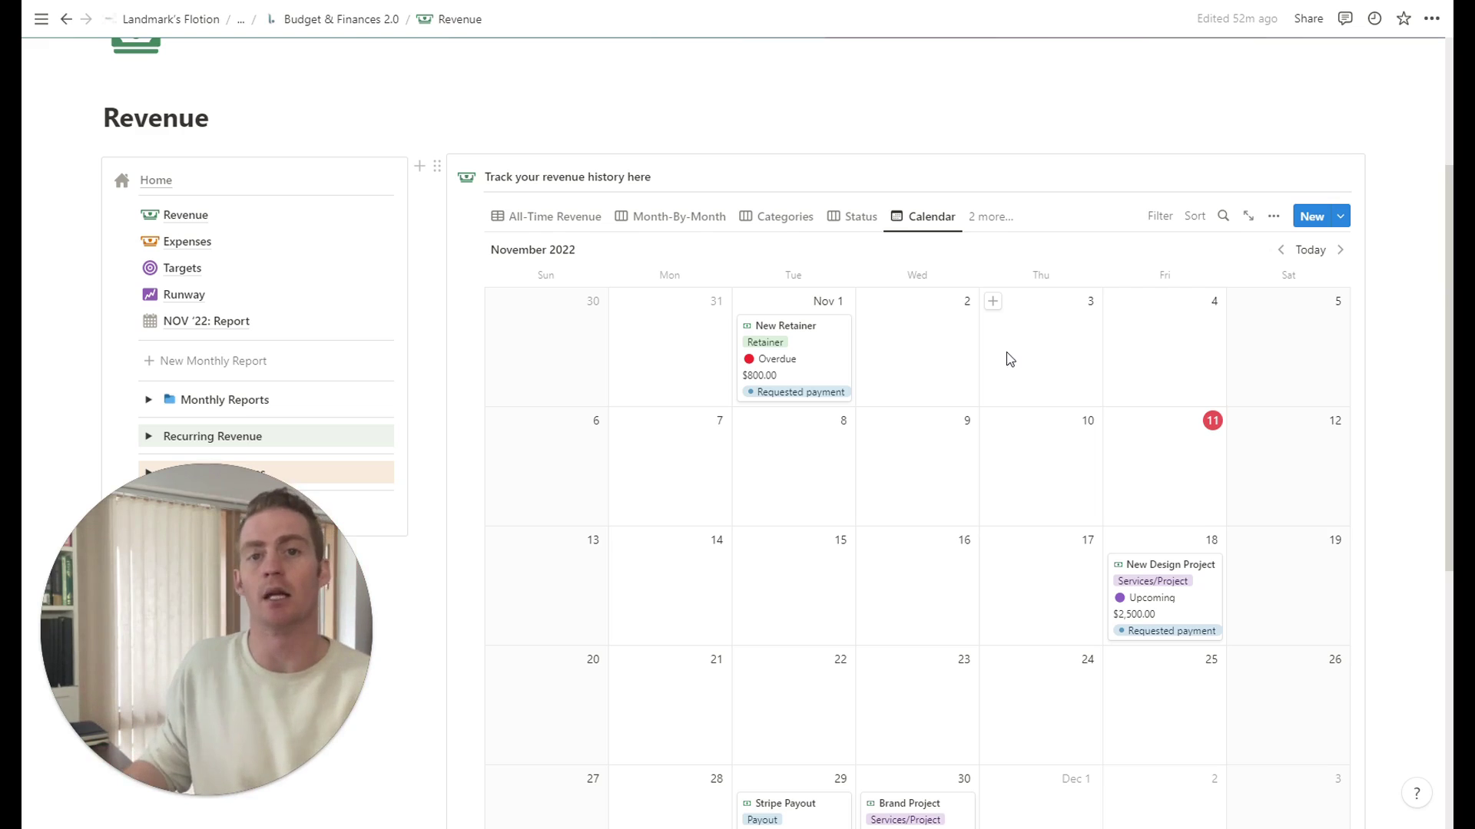
scroll(1017, 431, down, 3)
scroll(1076, 530, up, 1)
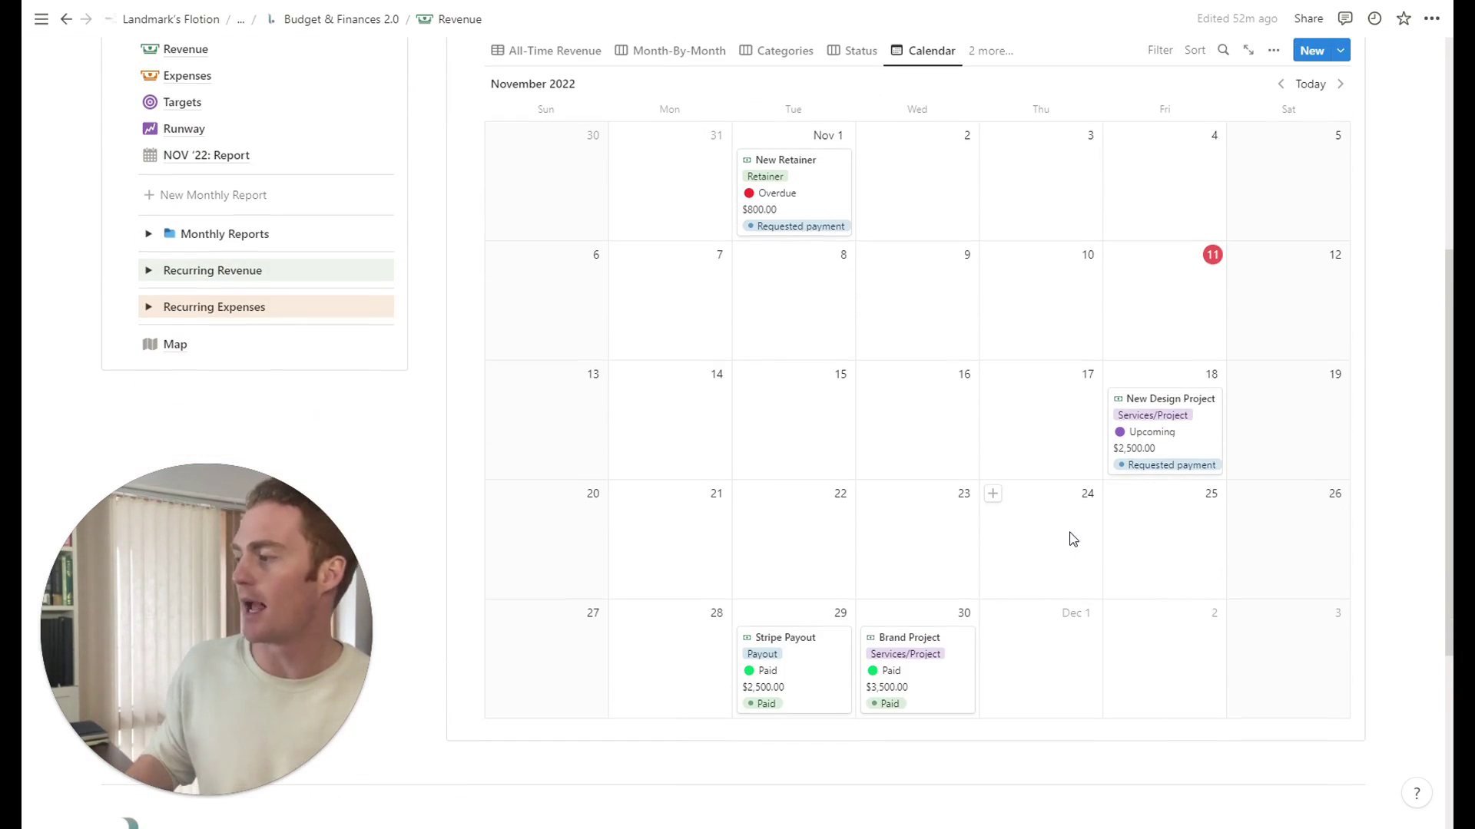
scroll(937, 499, up, 2)
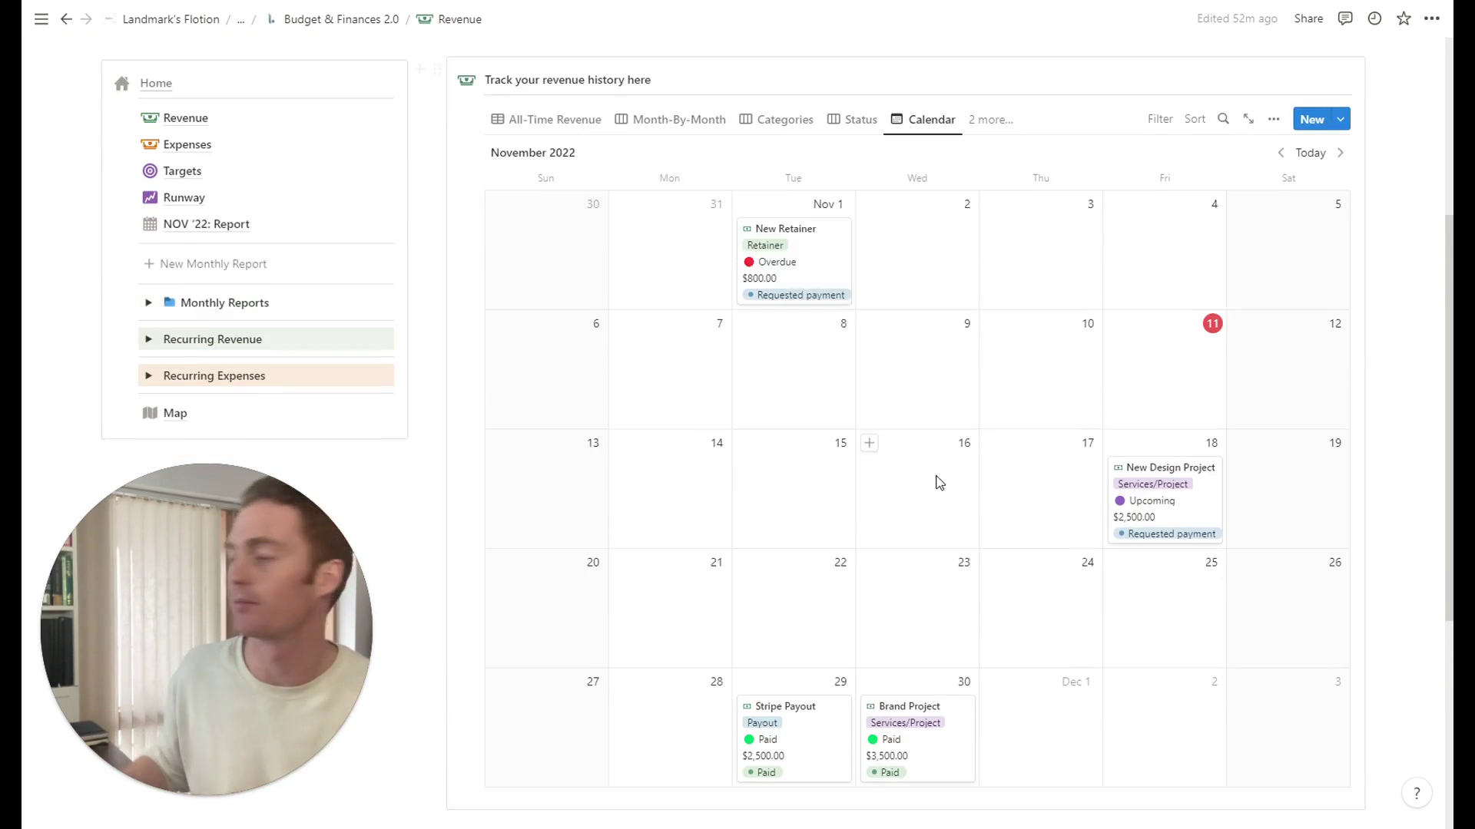
Return to All-Time Revenue, then open the Map page from the sidebar links and browse it
click(555, 217)
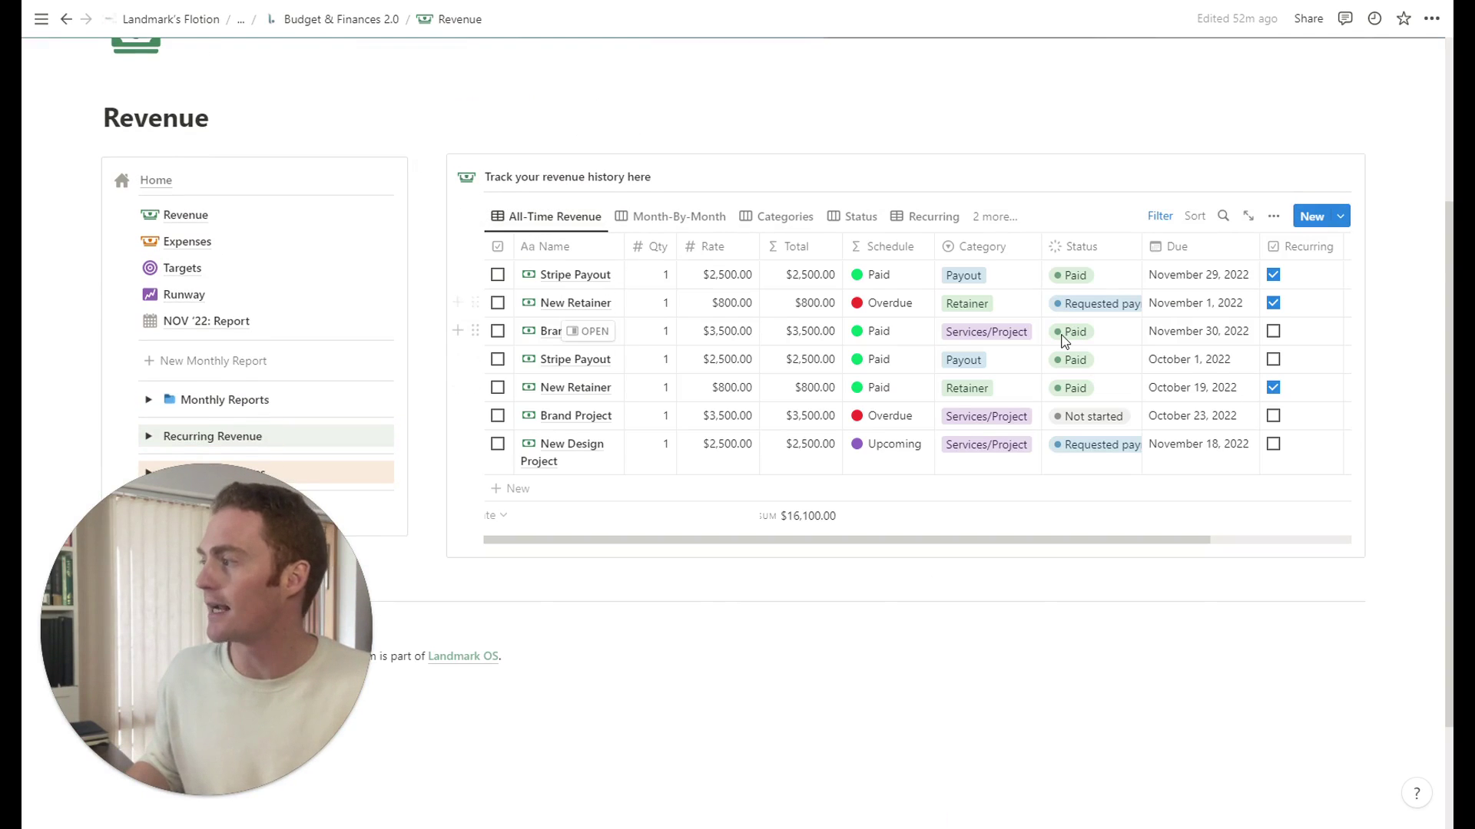
scroll(284, 339, down, 2)
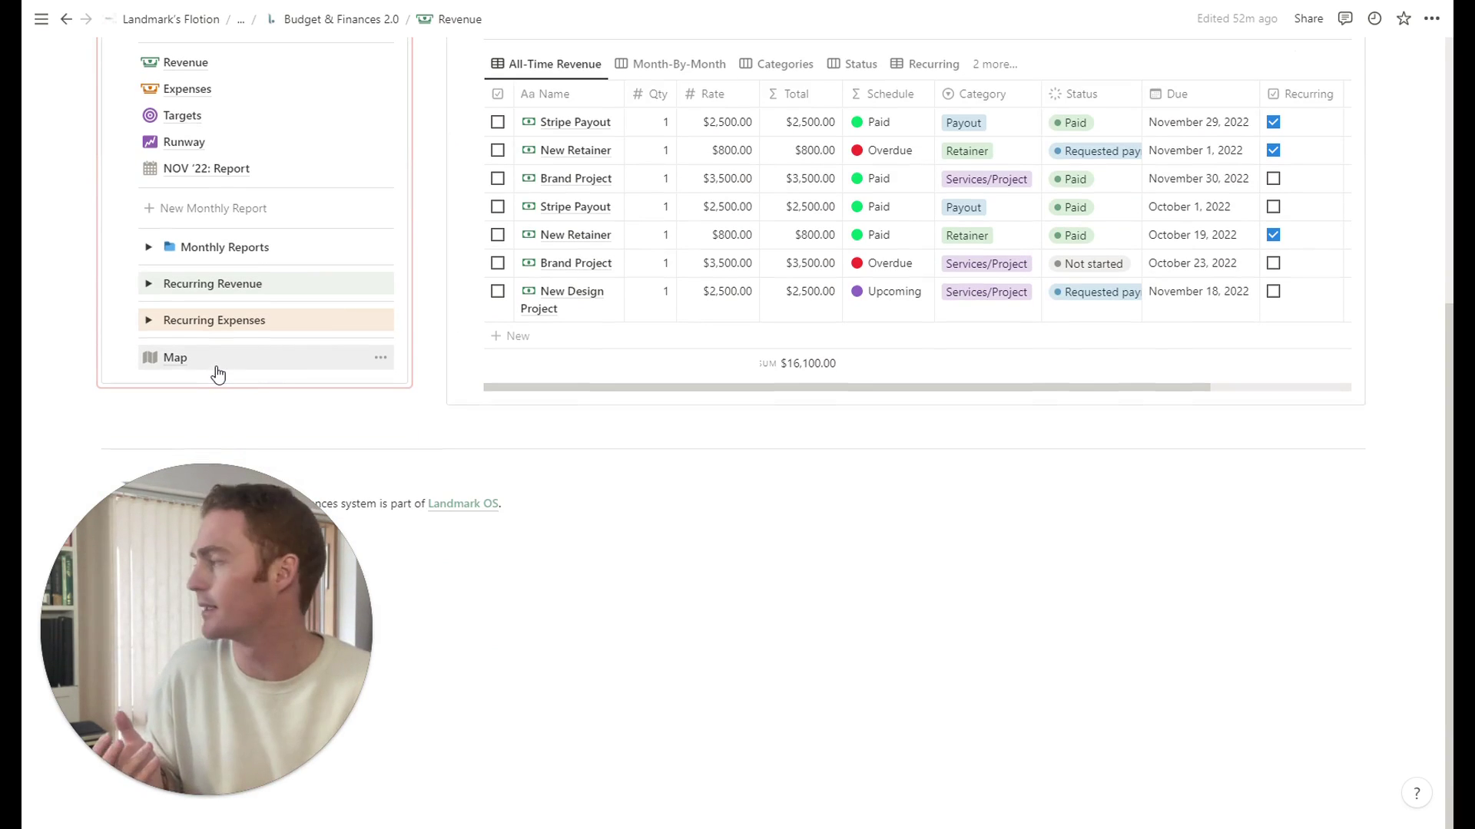
click(218, 374)
scroll(645, 491, down, 1)
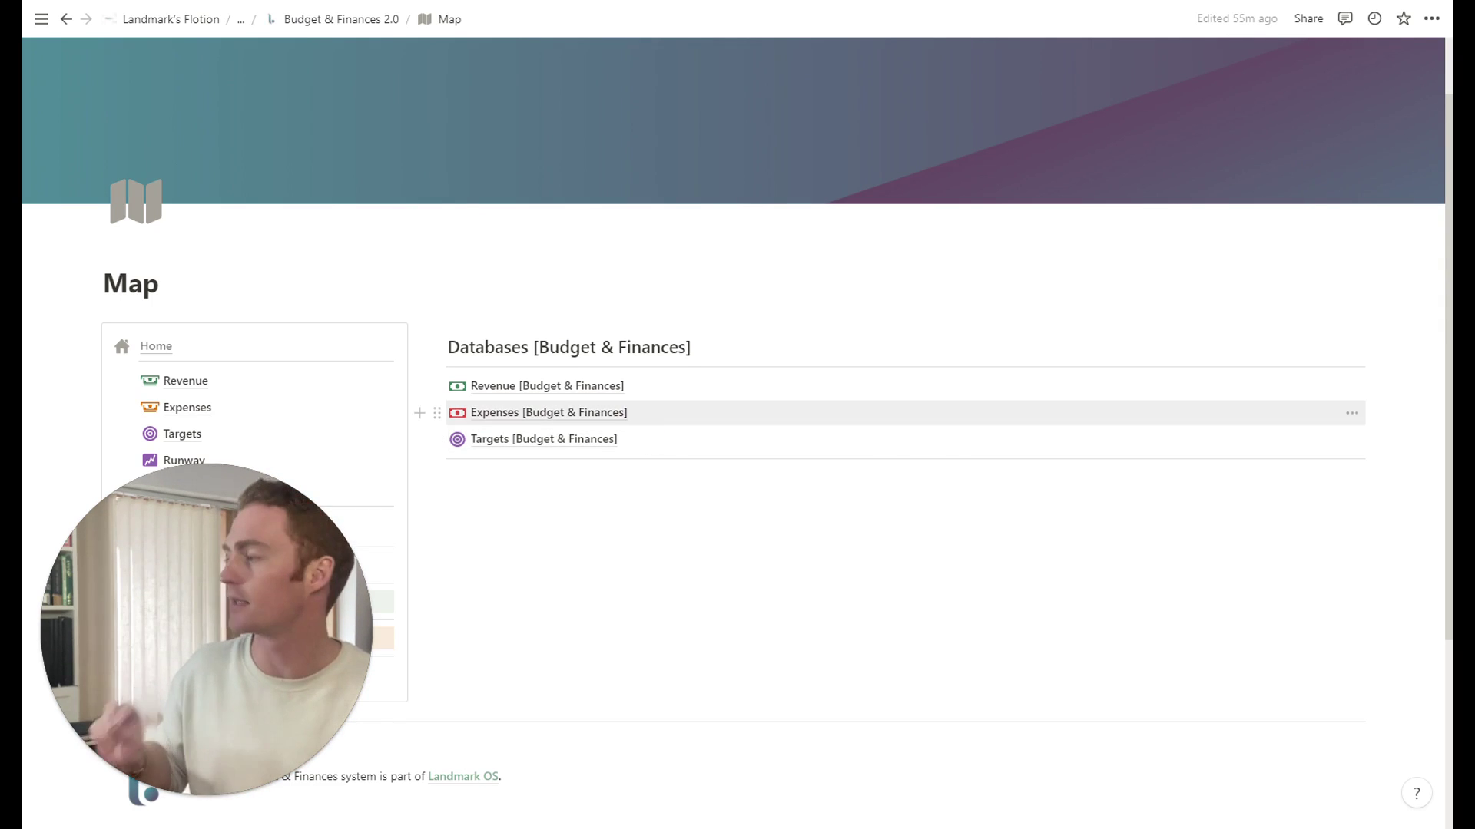
scroll(297, 402, down, 2)
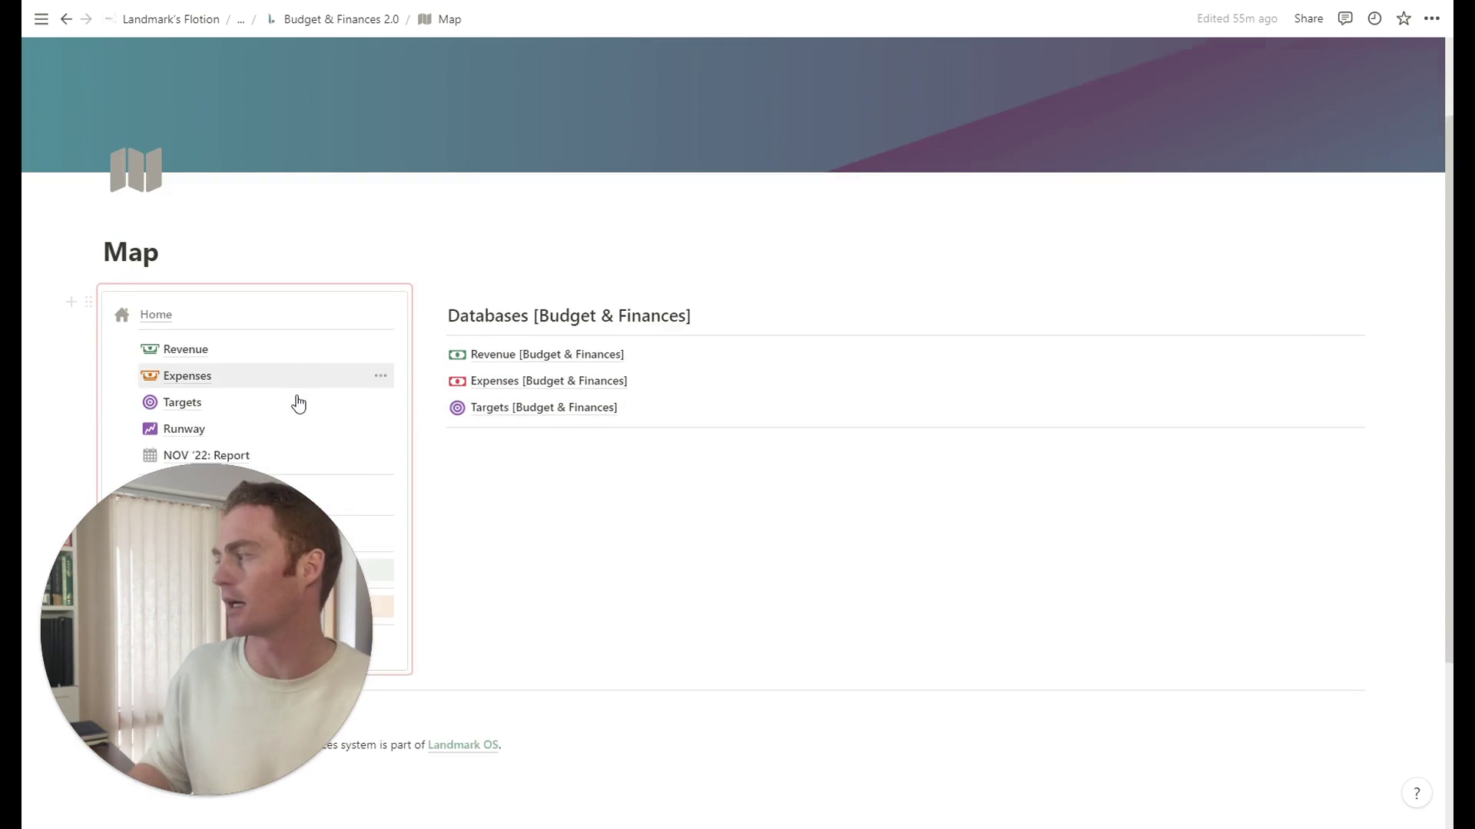
Open the Expenses page and try its Recurring, Status and Calendar views before returning to All Expenses
click(220, 335)
scroll(958, 619, down, 2)
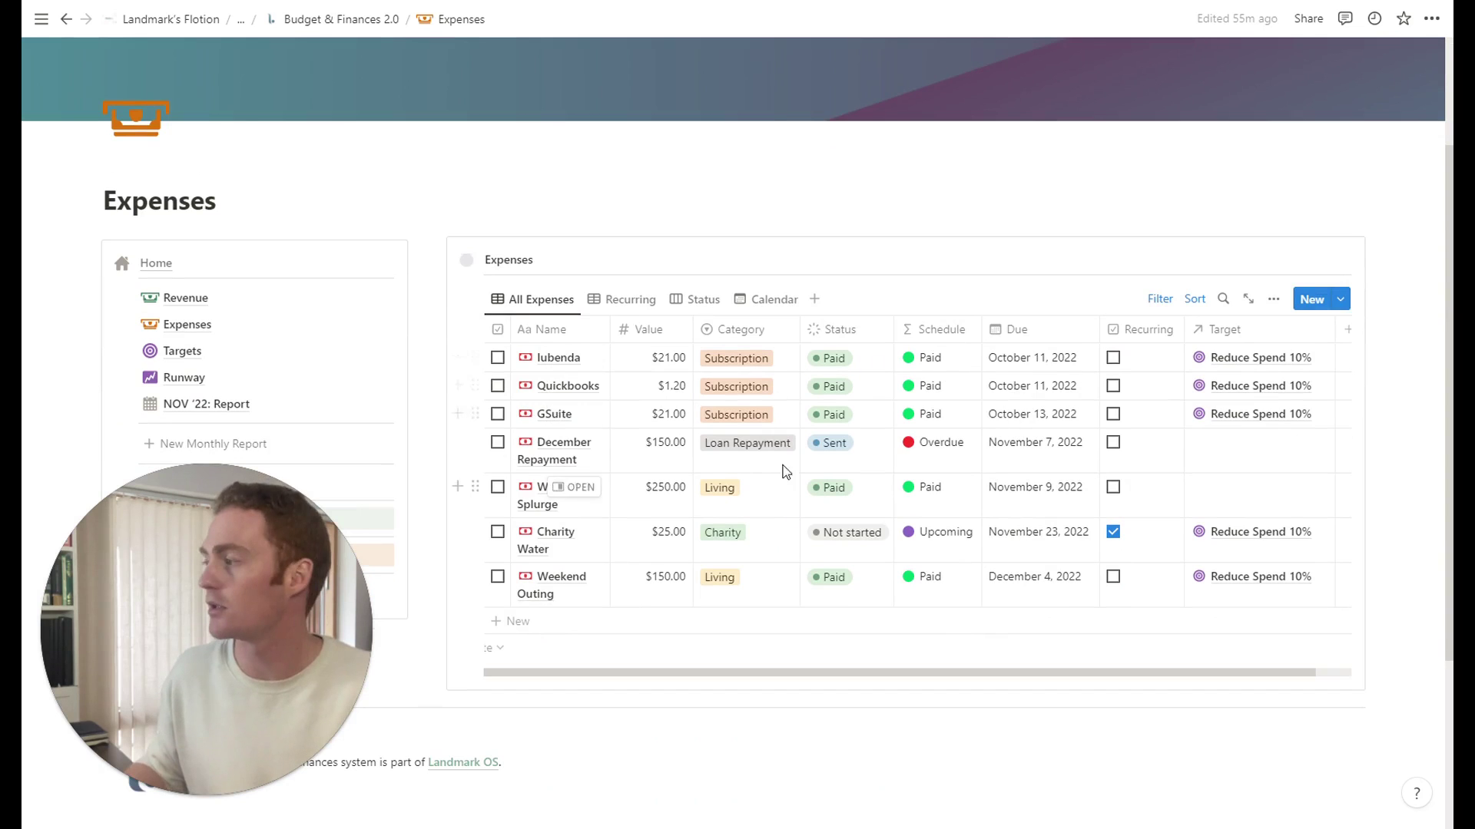
click(637, 299)
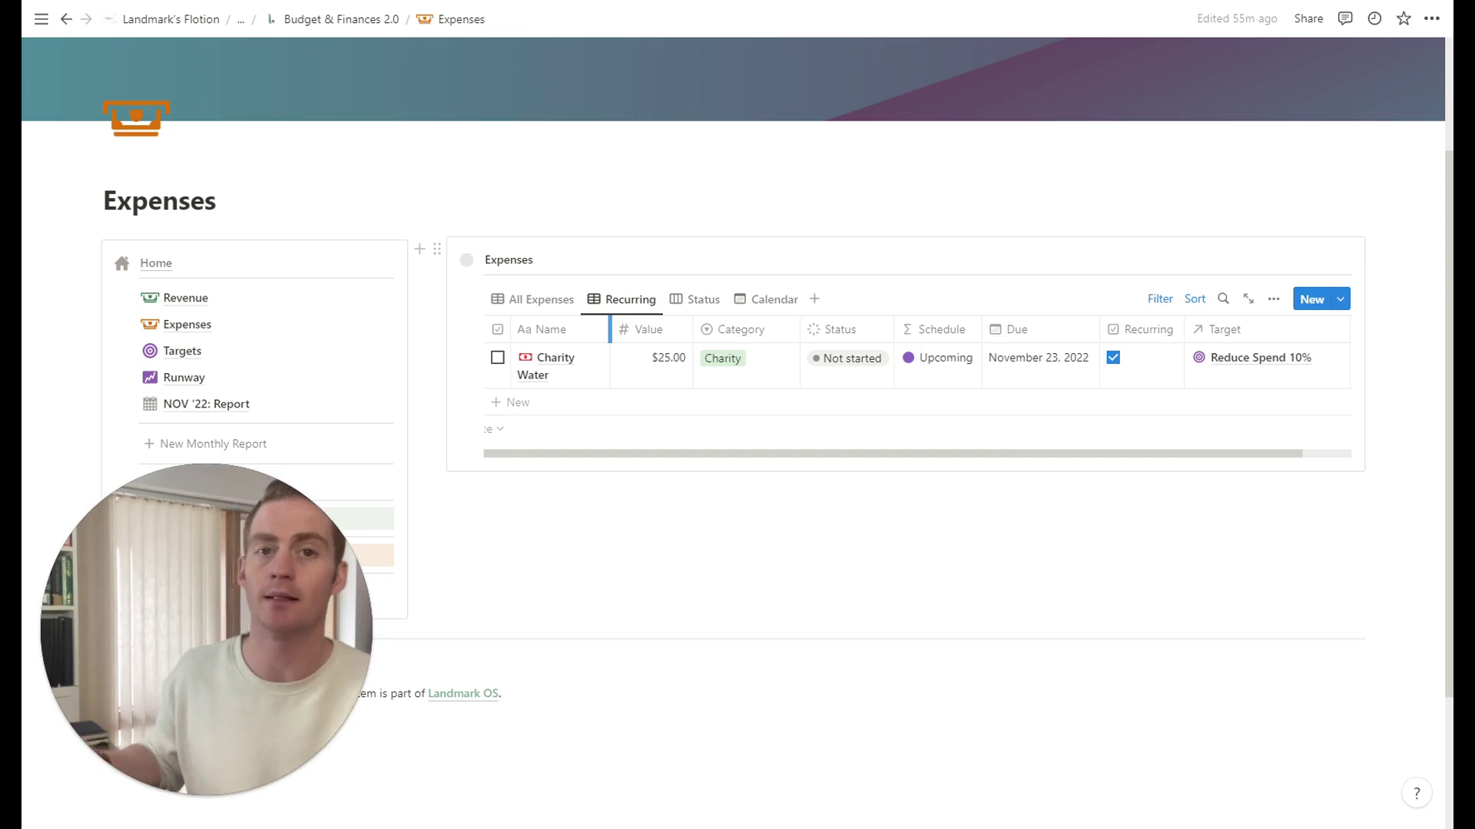
click(691, 301)
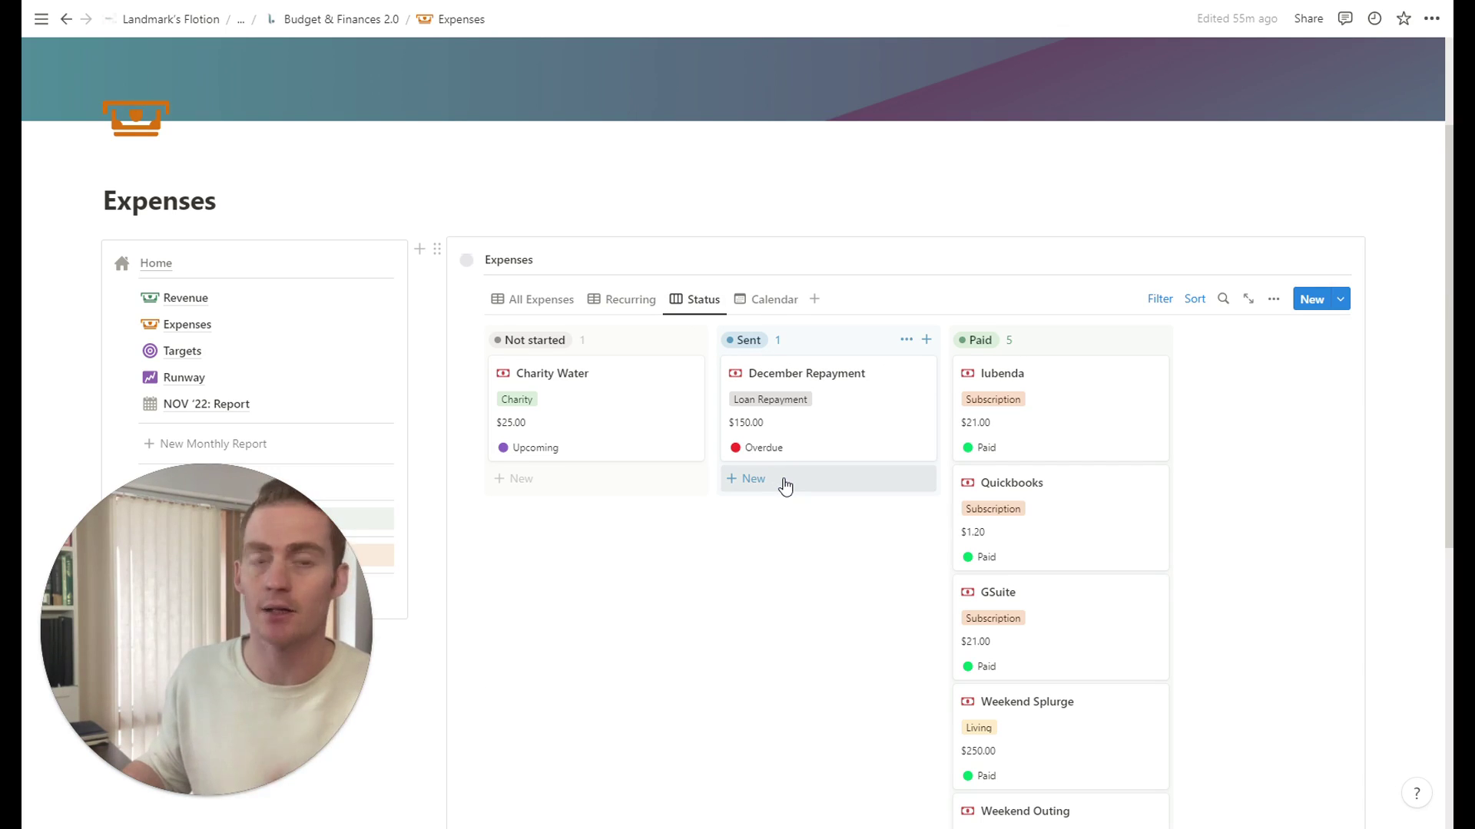
click(770, 300)
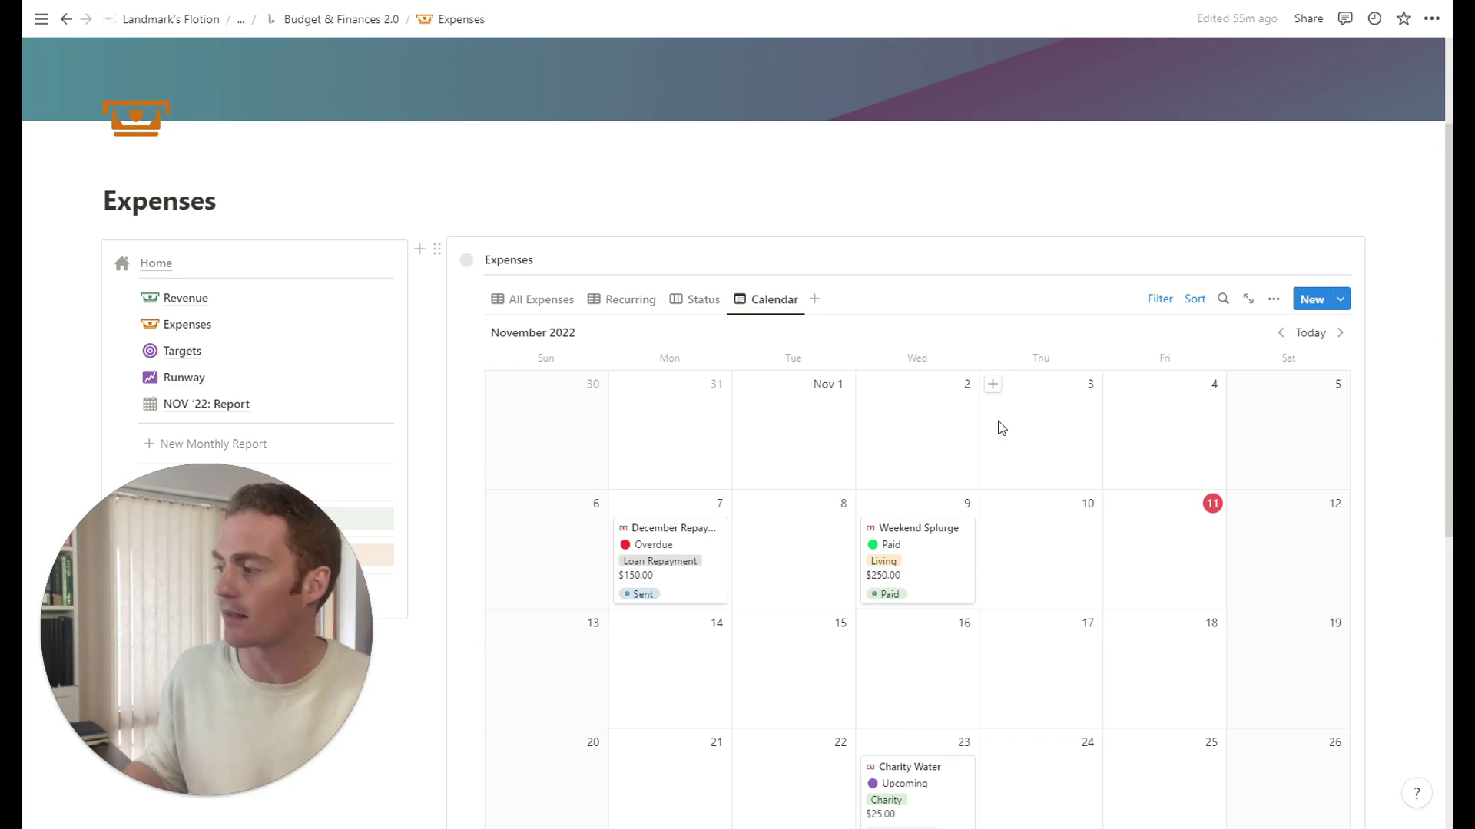
click(549, 301)
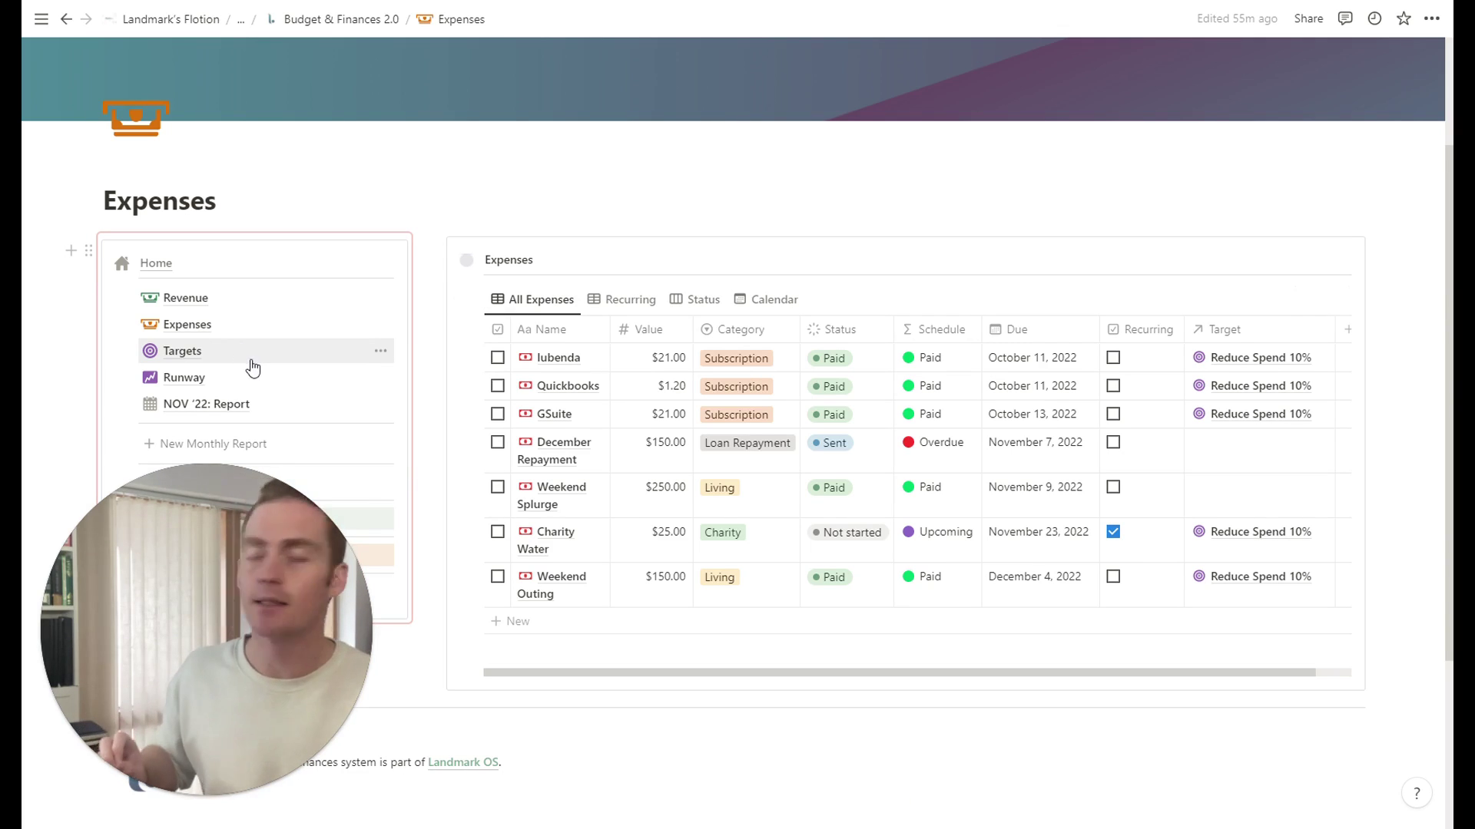
scroll(261, 361, down, 3)
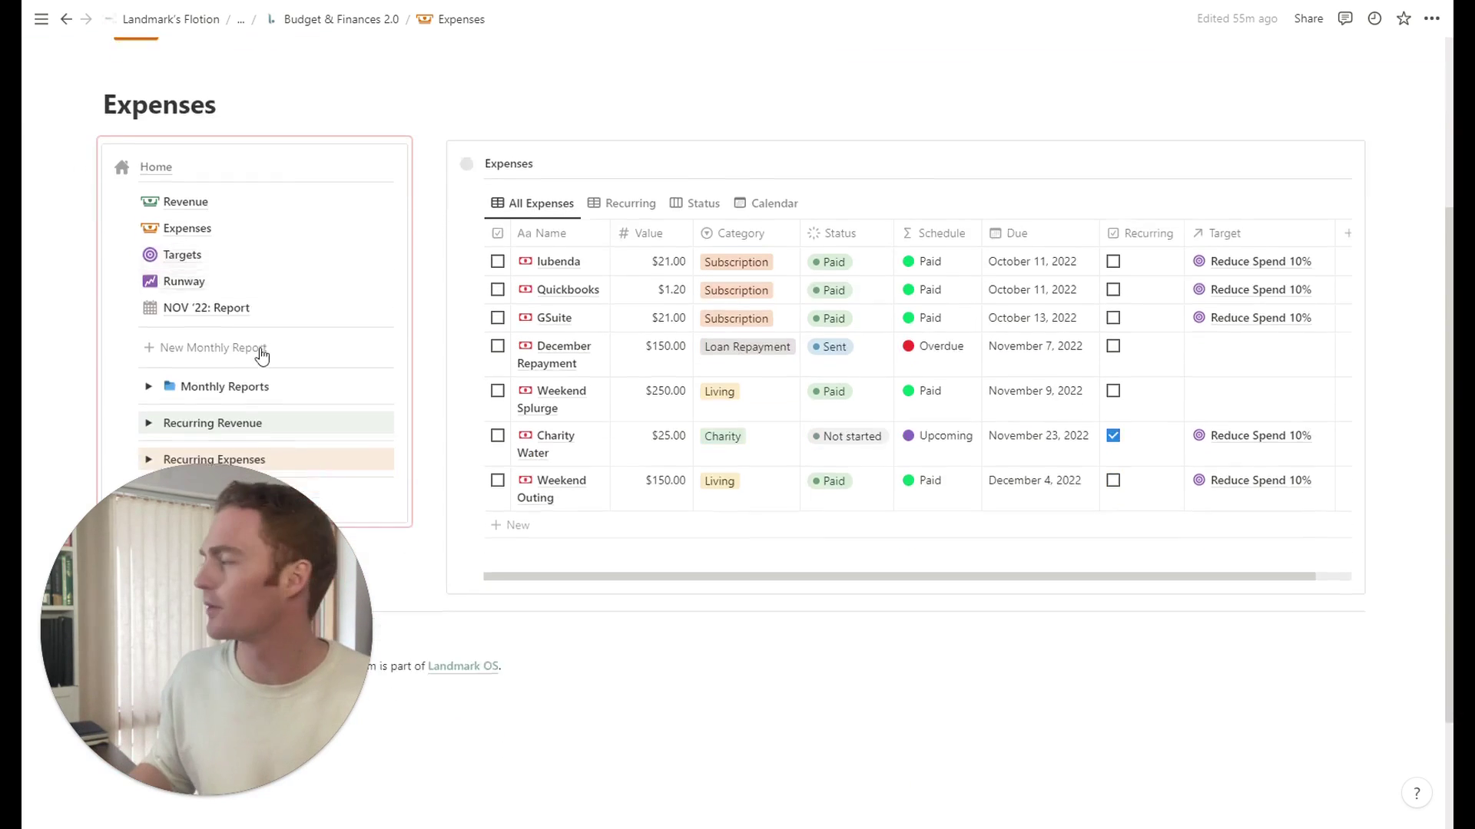
scroll(287, 339, up, 1)
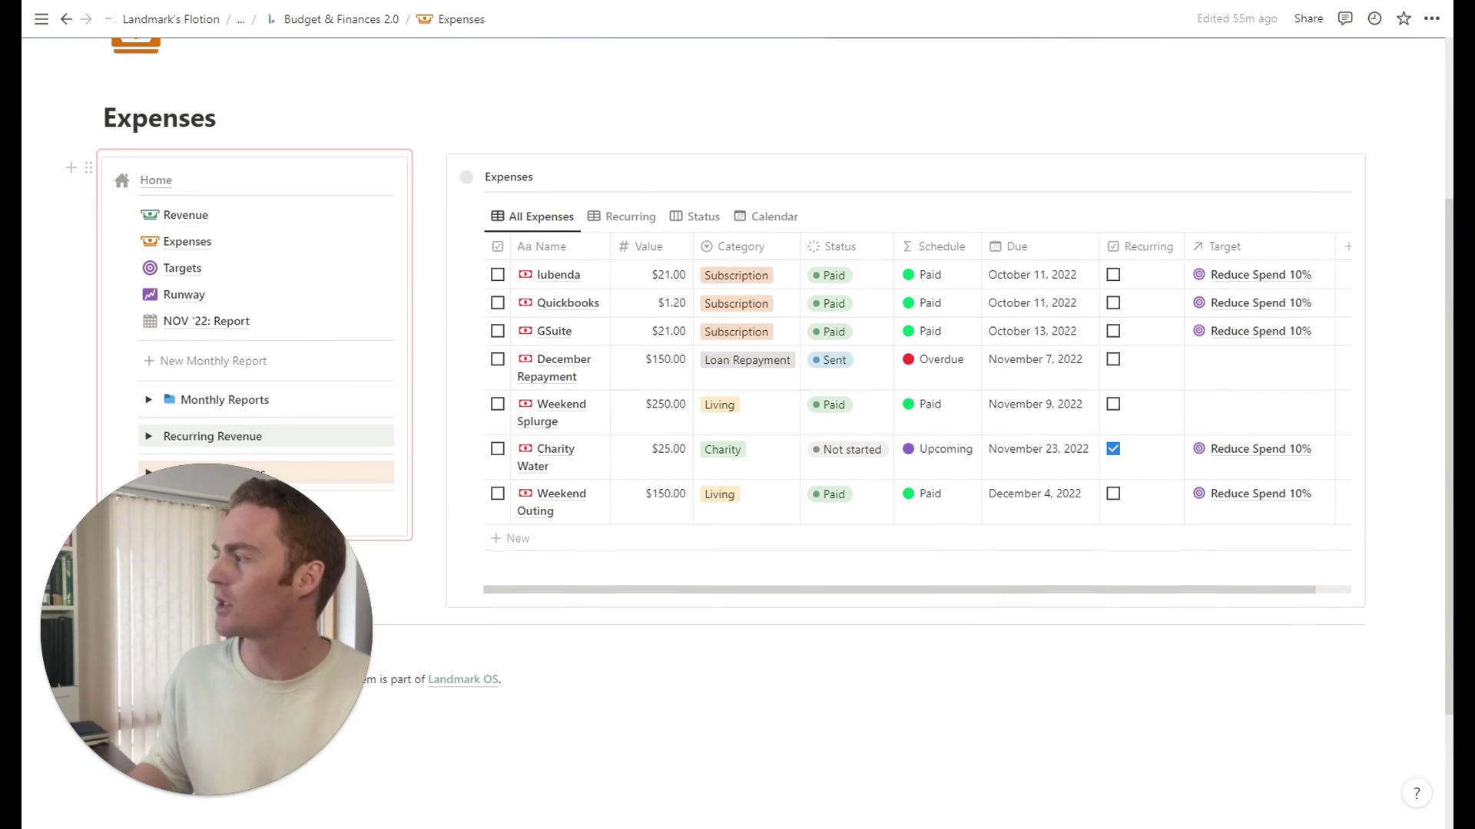
Open Targets, advance the new-target guide to step 4 'Name your Objective', and scroll to the gallery
click(212, 274)
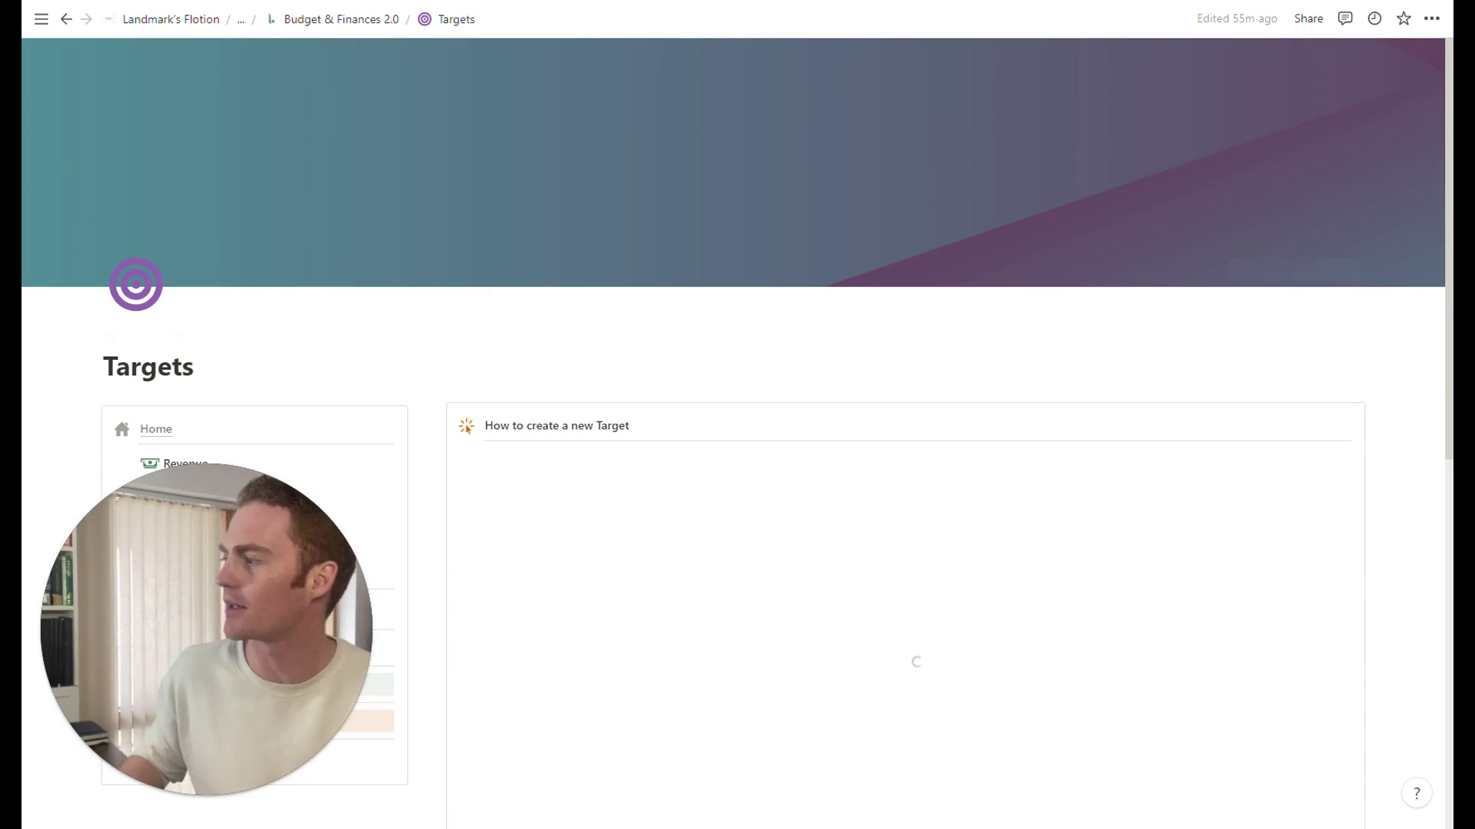
scroll(1147, 498, down, 2)
click(1284, 641)
click(1284, 641)
click(1285, 641)
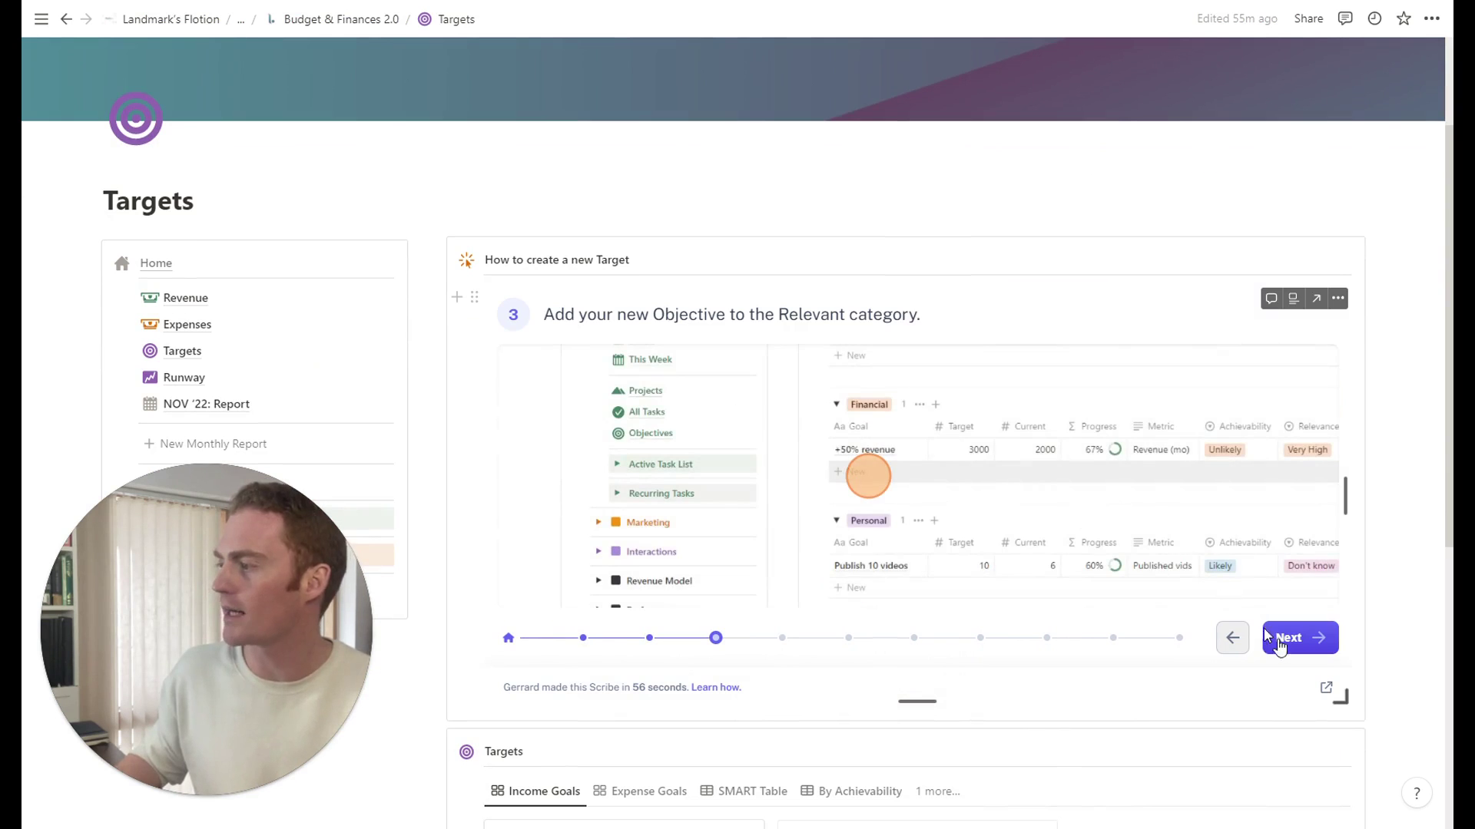
click(1286, 640)
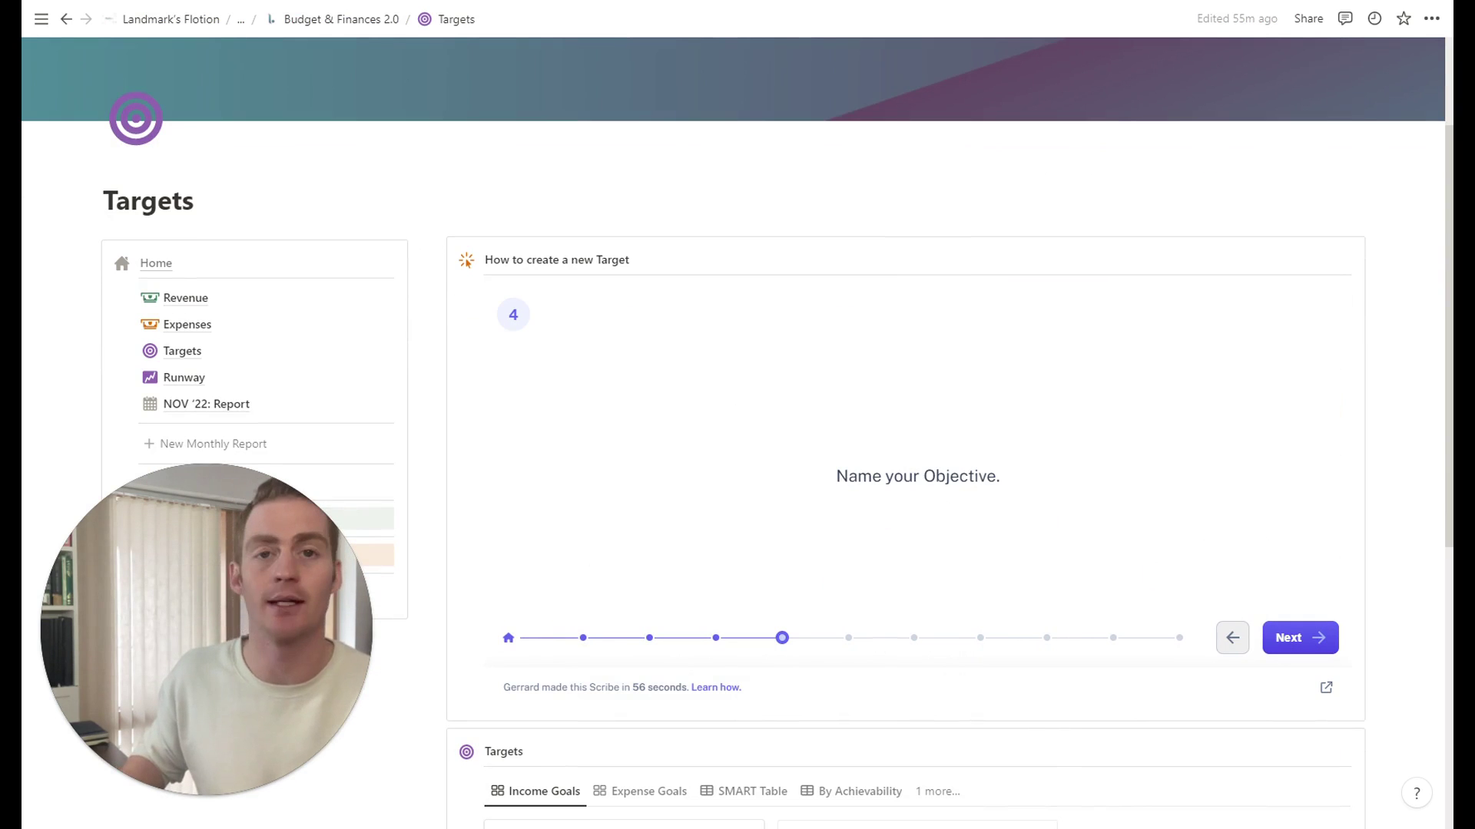
scroll(777, 433, down, 5)
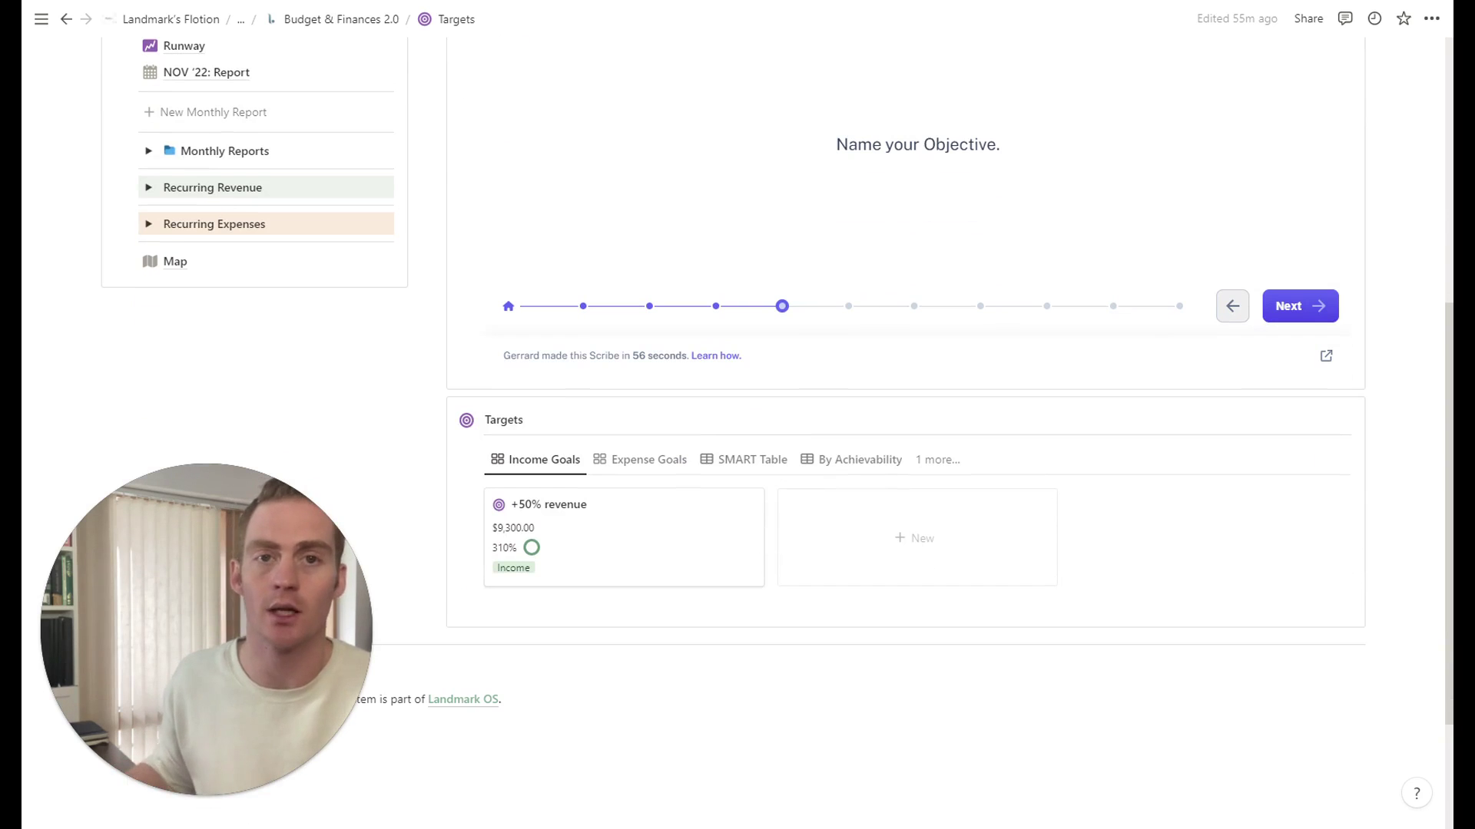
scroll(783, 425, down, 1)
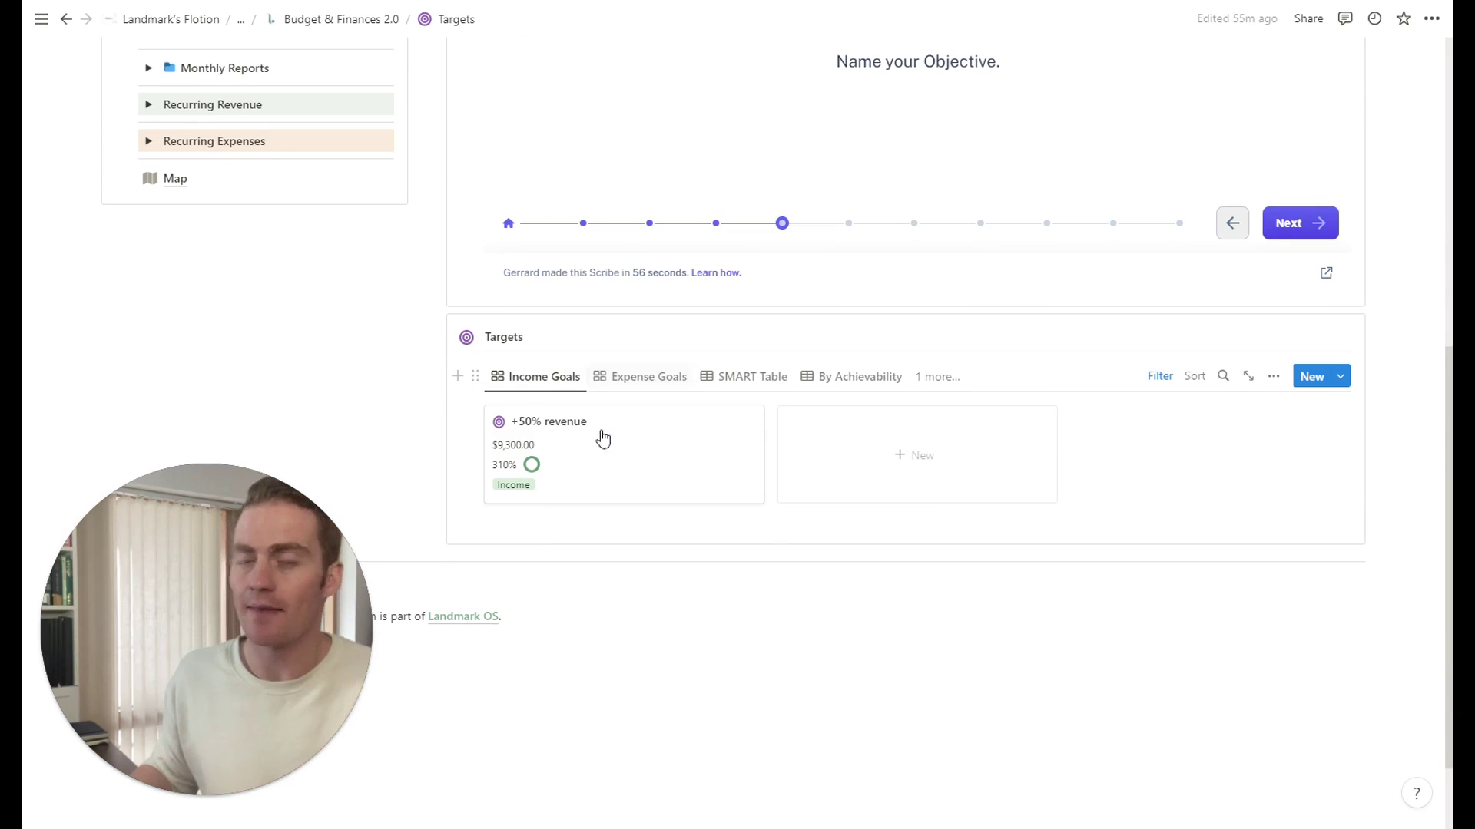
Open the +50% revenue target card, review its properties, and close it
click(620, 475)
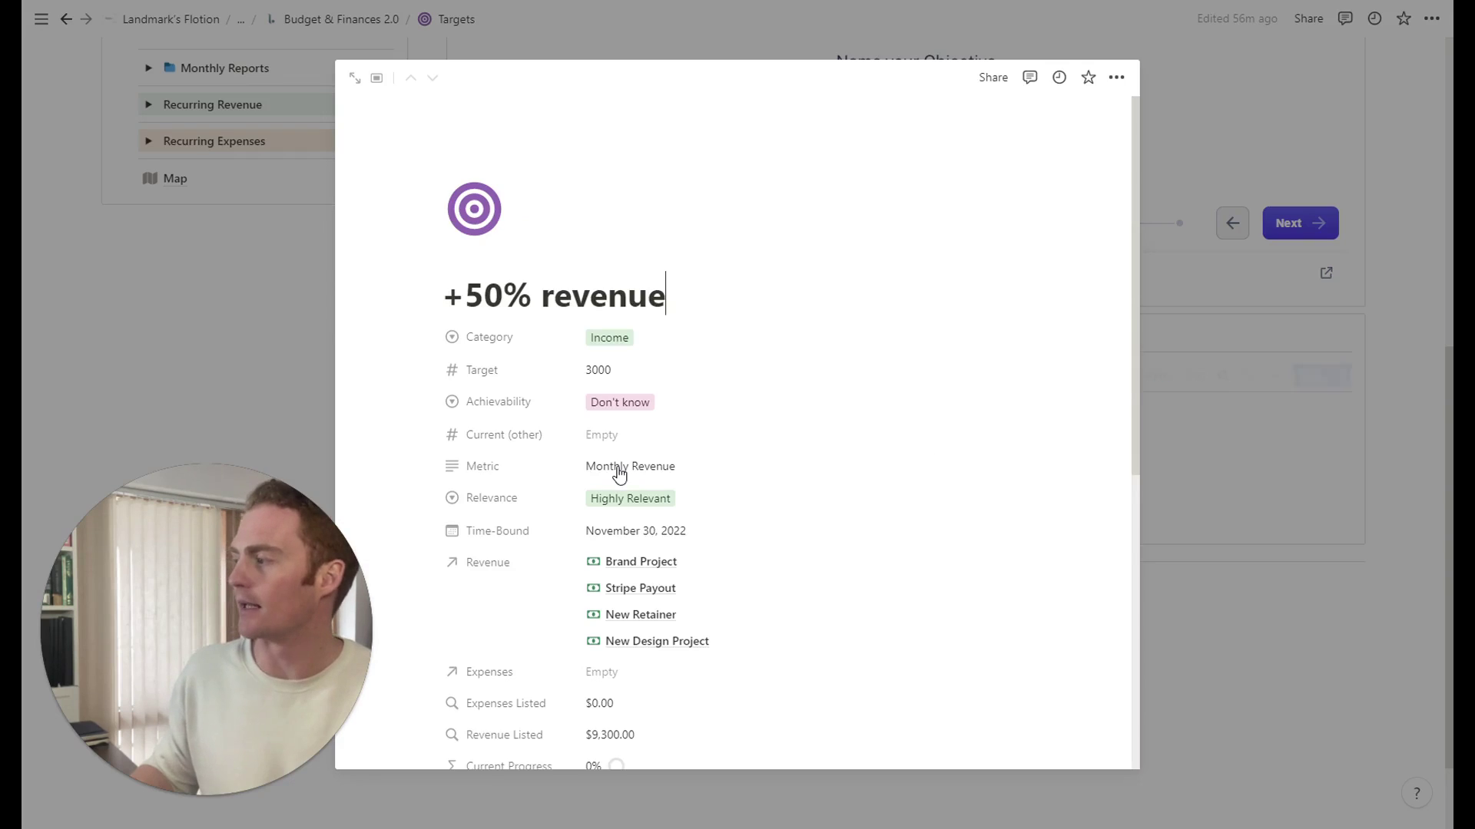
scroll(694, 402, down, 3)
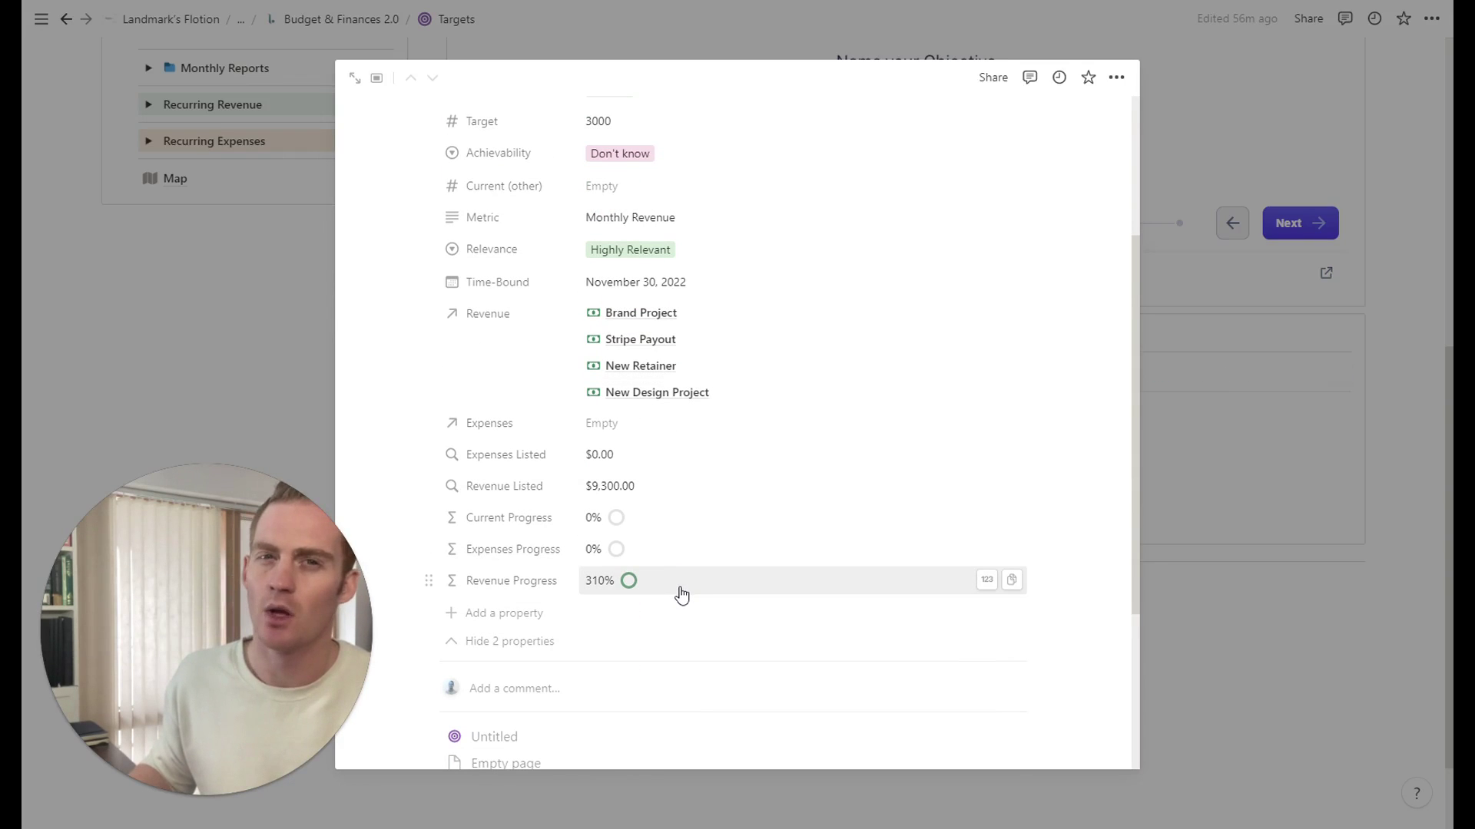
click(1395, 373)
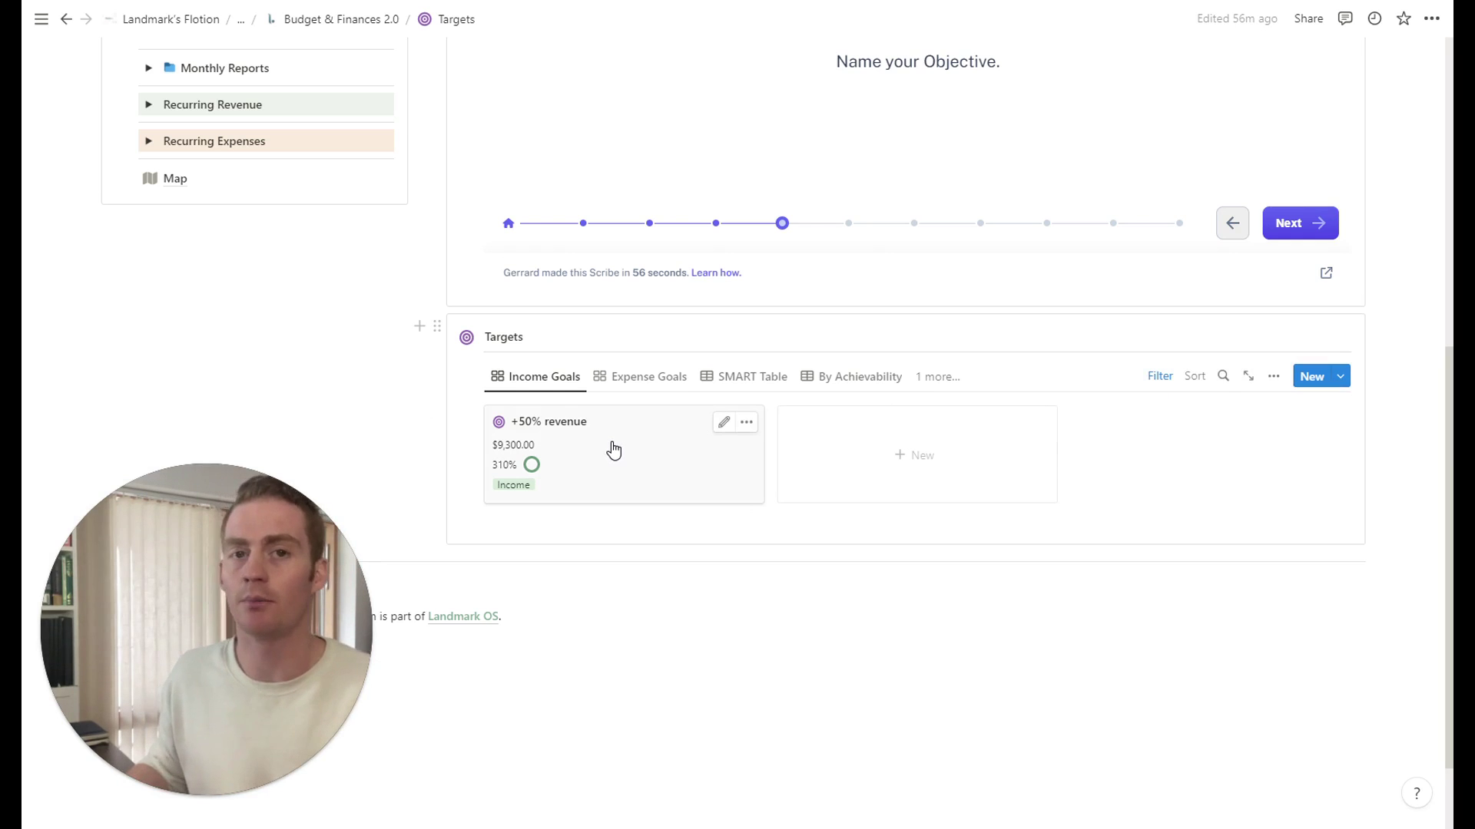
scroll(614, 450, up, 4)
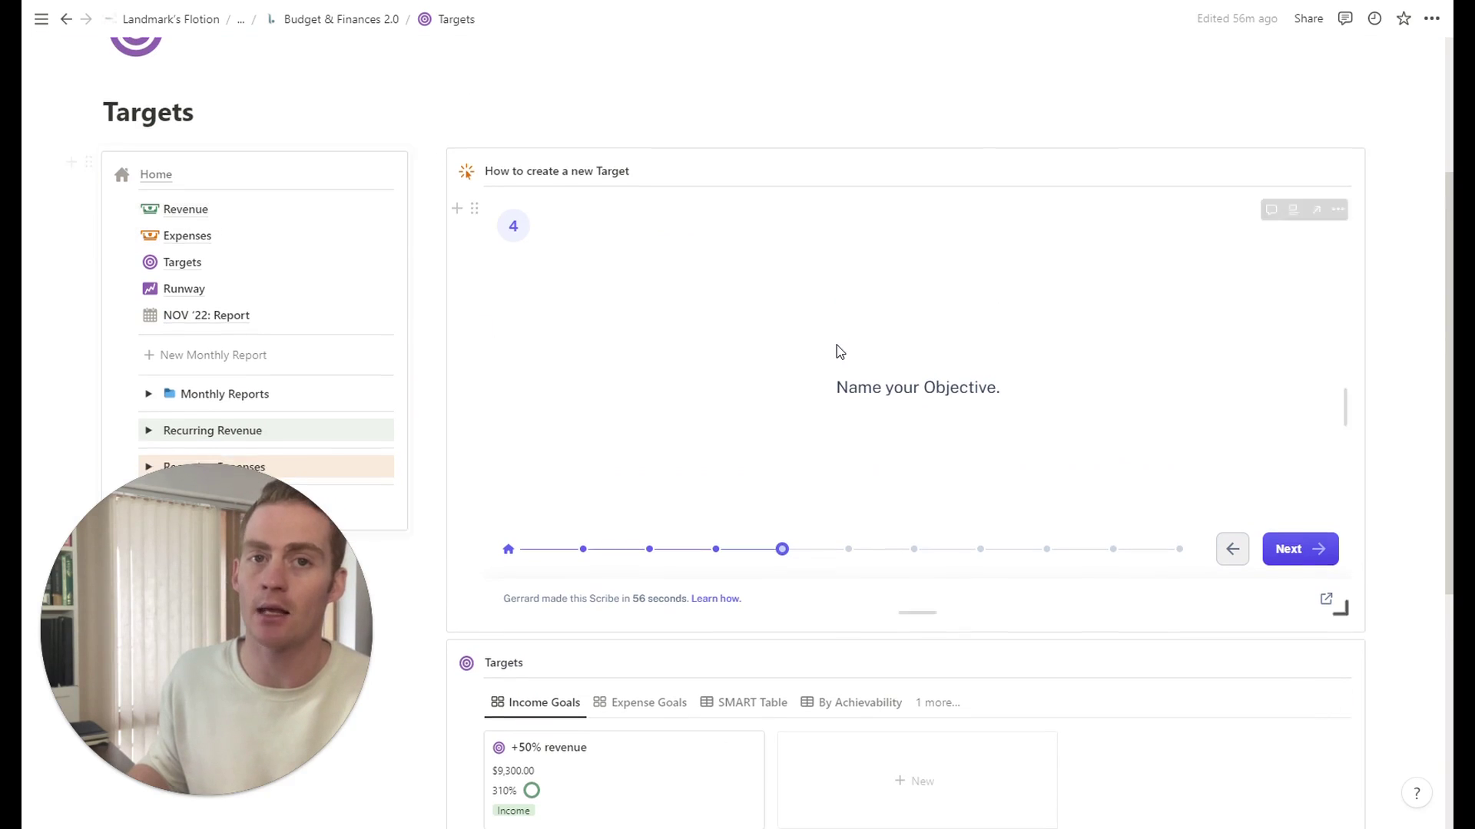
scroll(592, 440, down, 4)
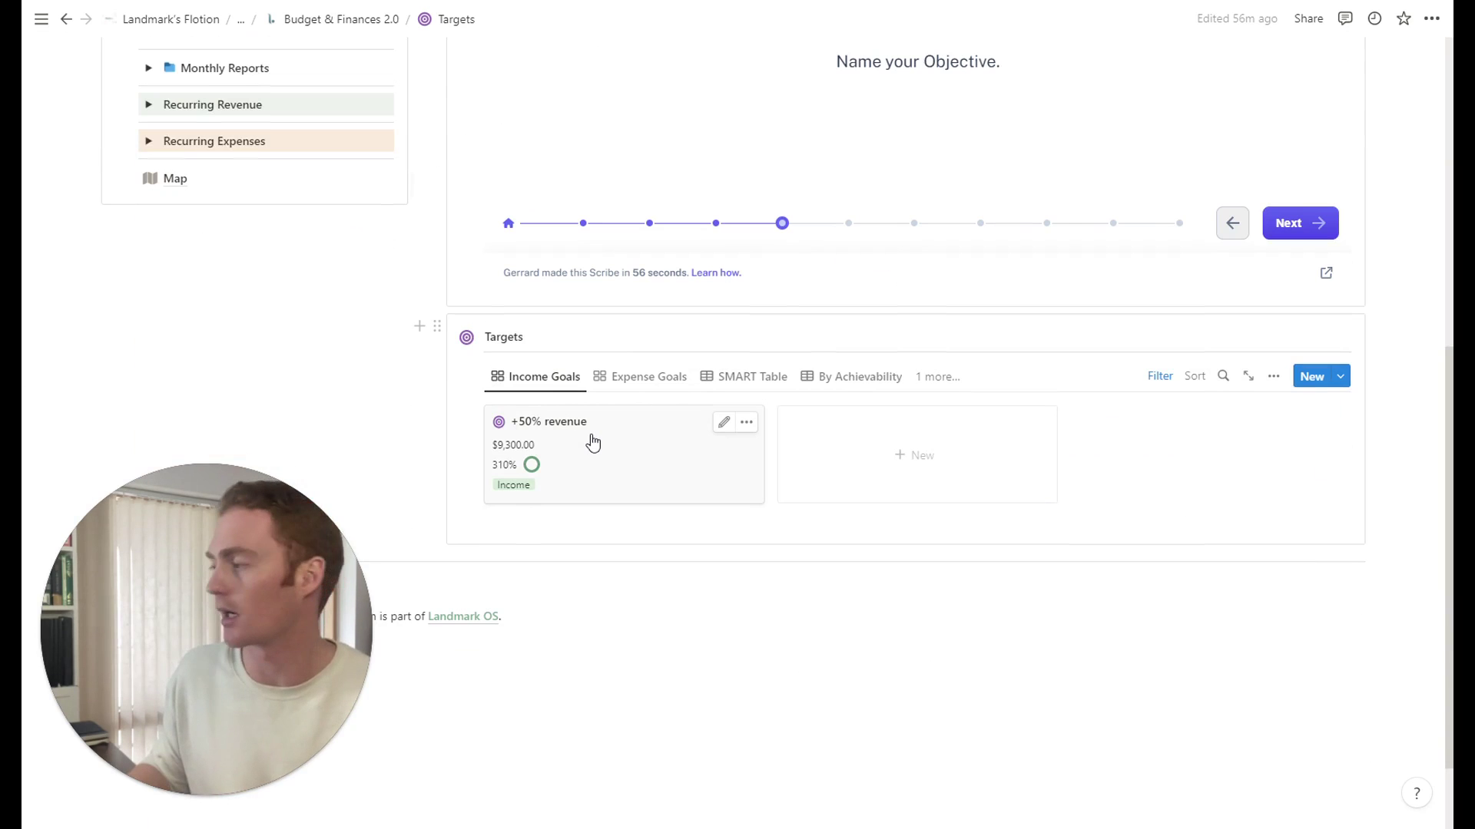
In the SMART Table, add a new goal named '$10K Revenue November'
click(744, 379)
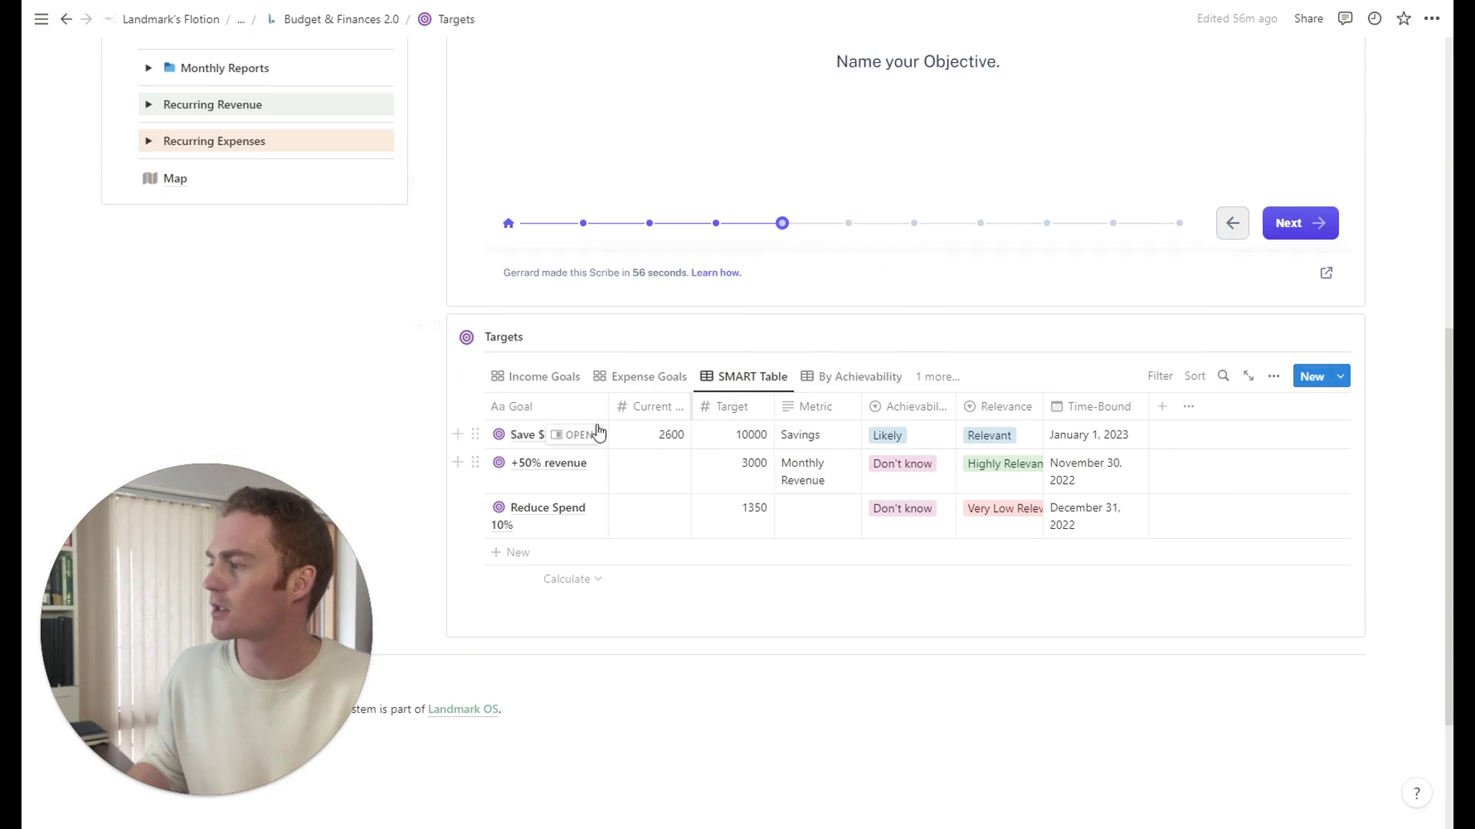
click(516, 553)
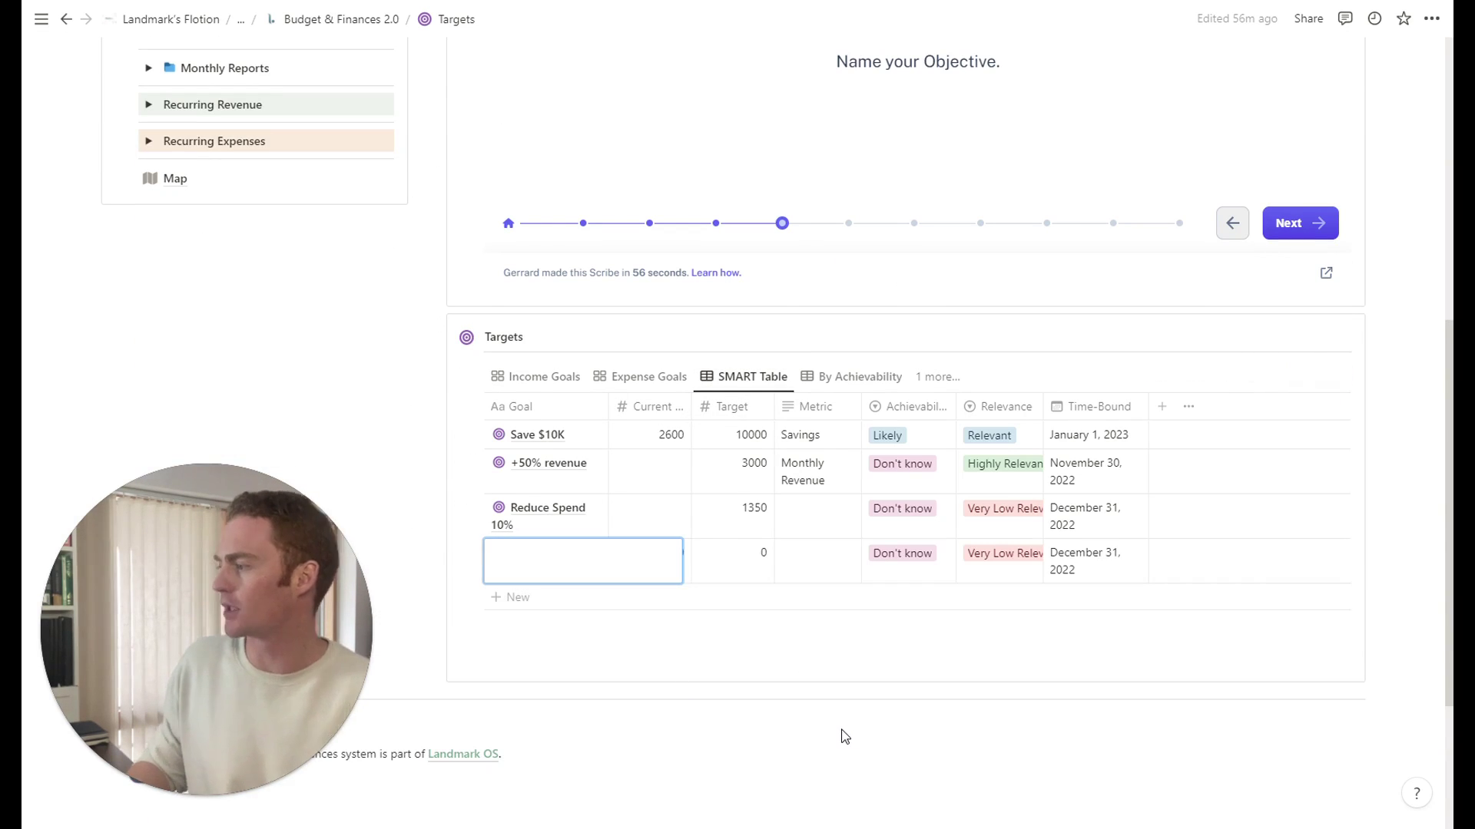
text($10)
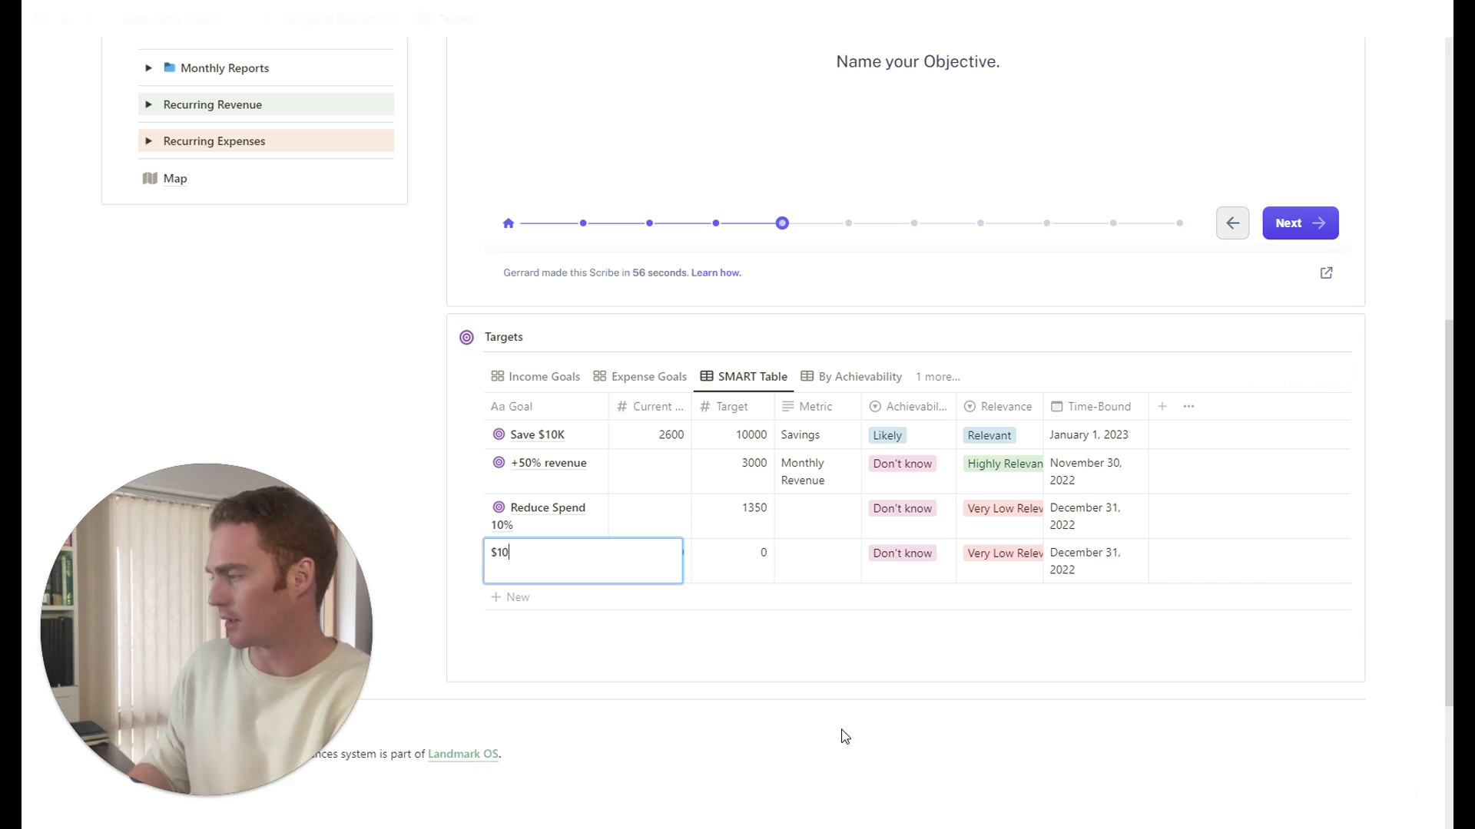
text(K)
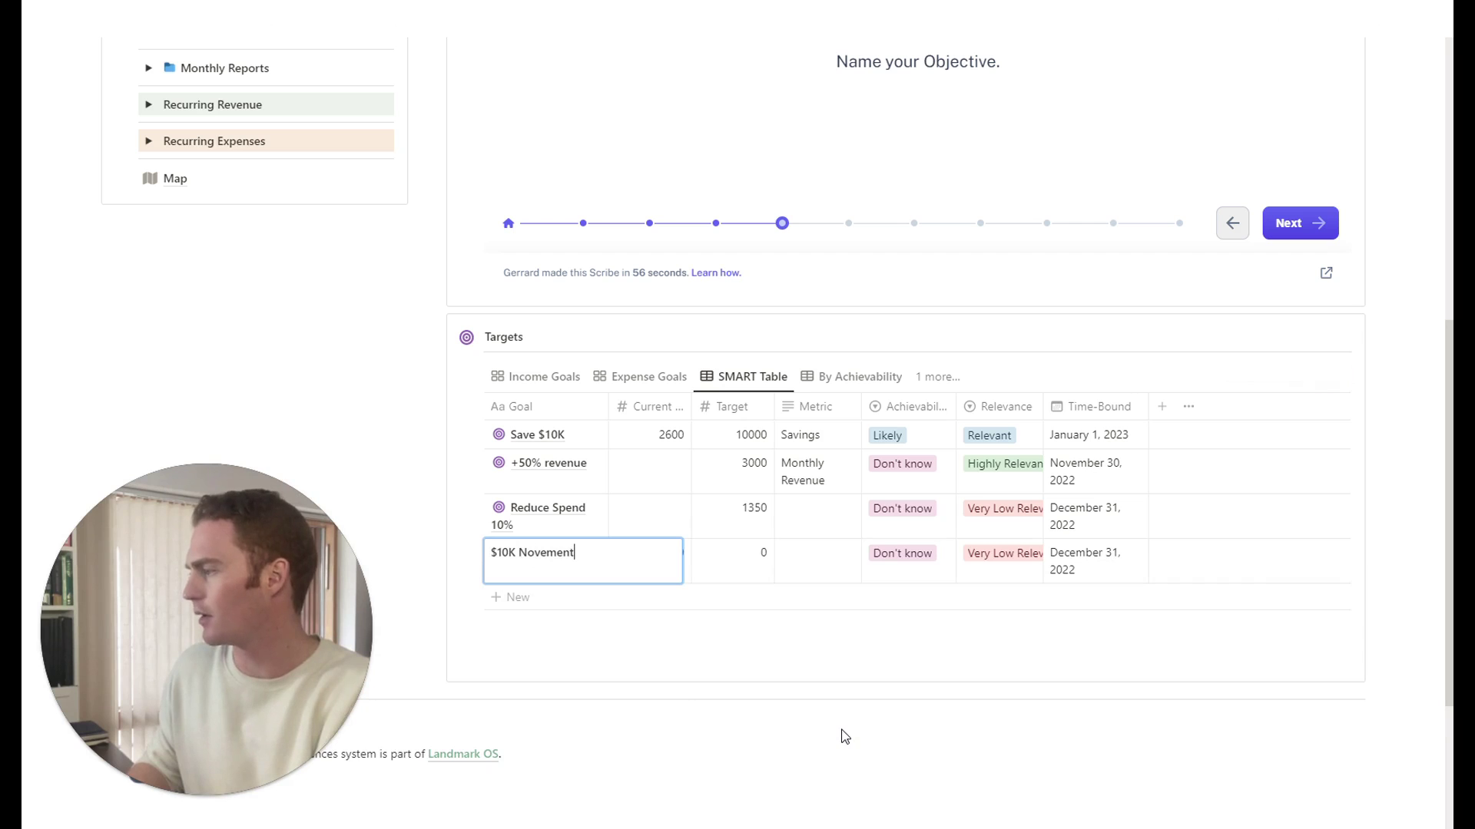
text( Novem)
key(BackSpace)
key(BackSpace)
key(BackSpace)
key(BackSpace)
key(BackSpace)
key(BackSpace)
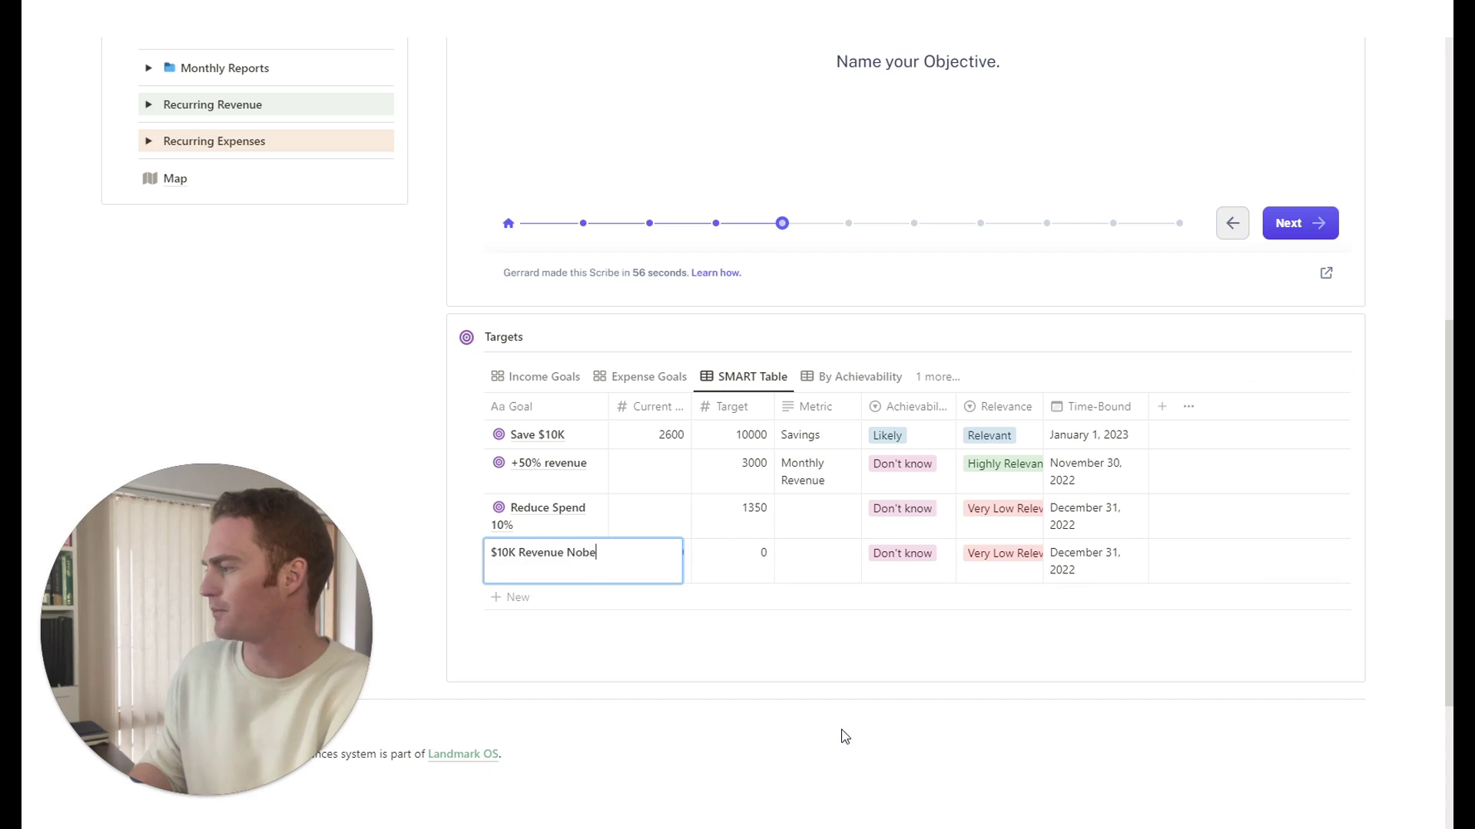
text(Revenue November)
key(Tab)
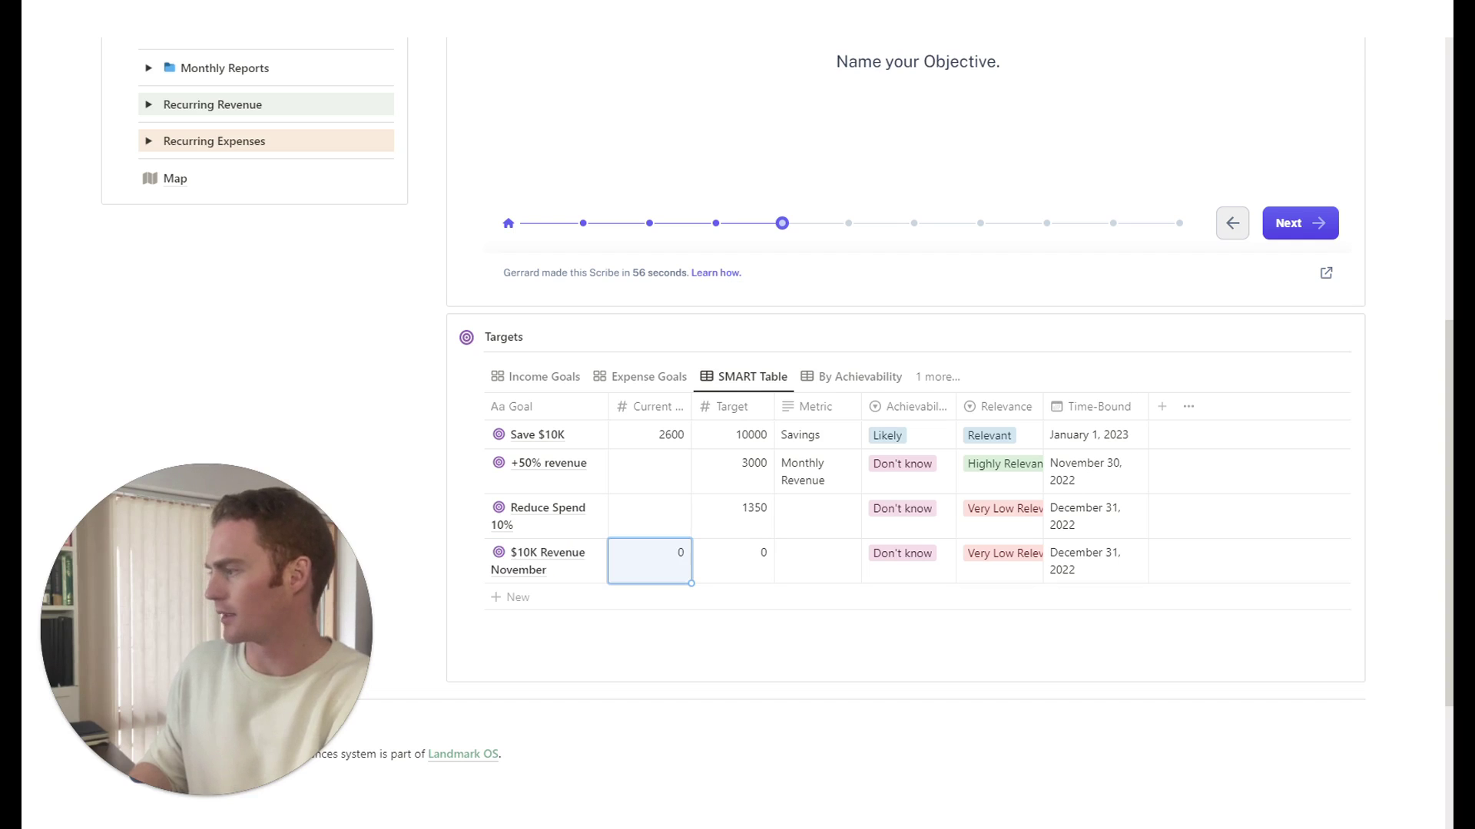
Enter Current 400 and Target 10000 for the new goal
text(0)
key(Return)
click(675, 559)
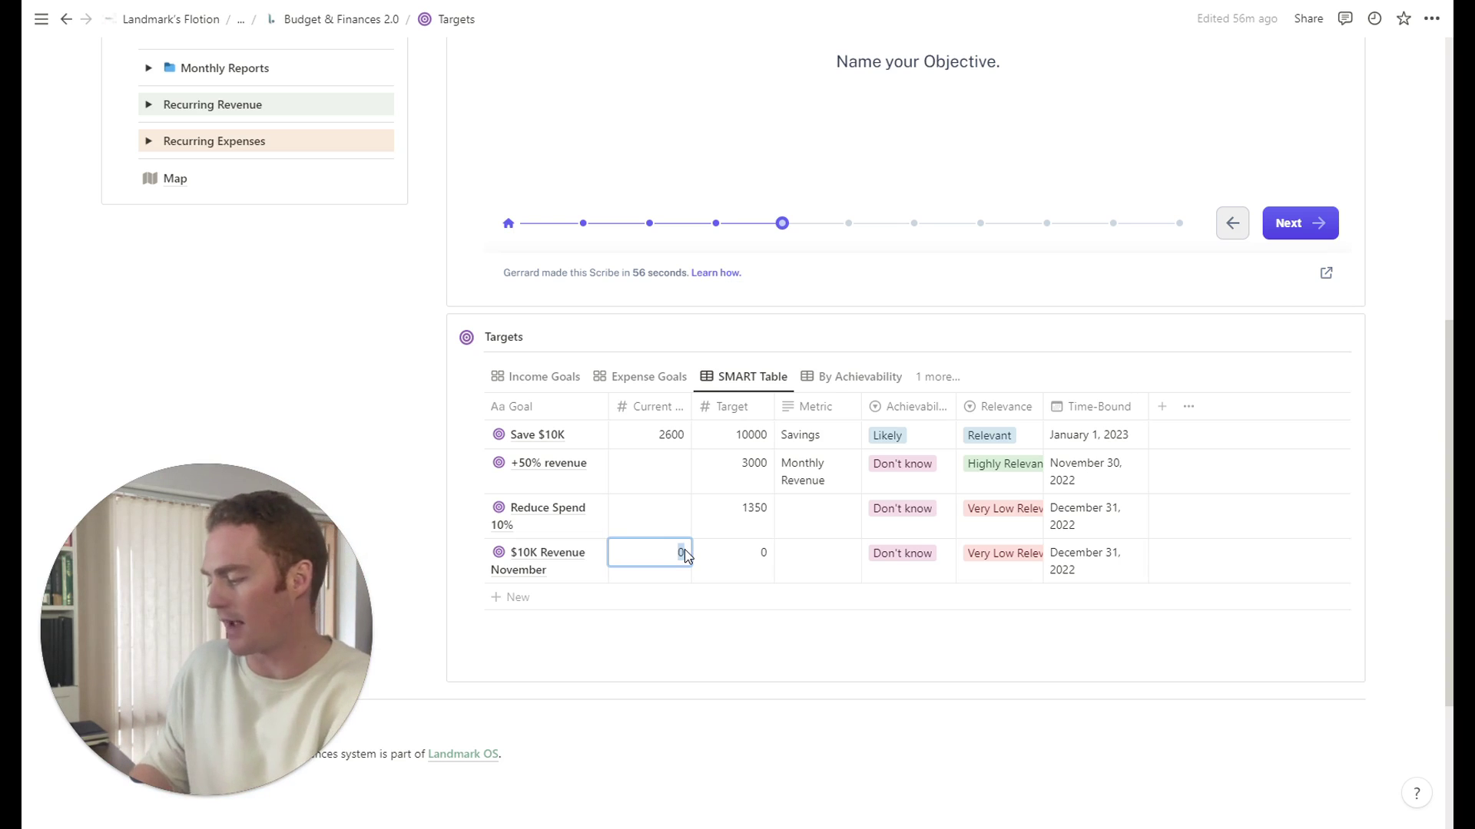
text(400)
key(Tab)
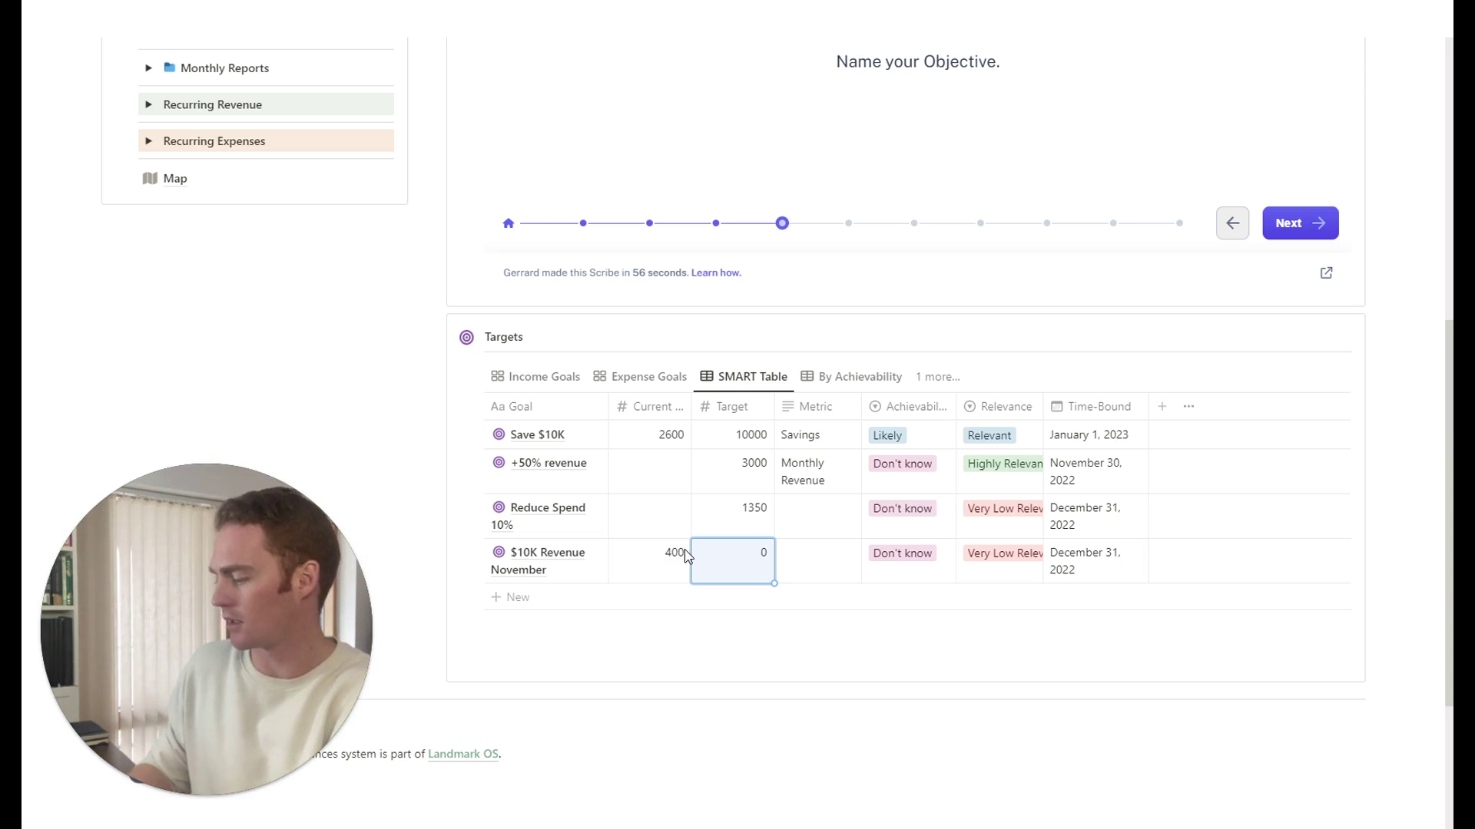
text(10000)
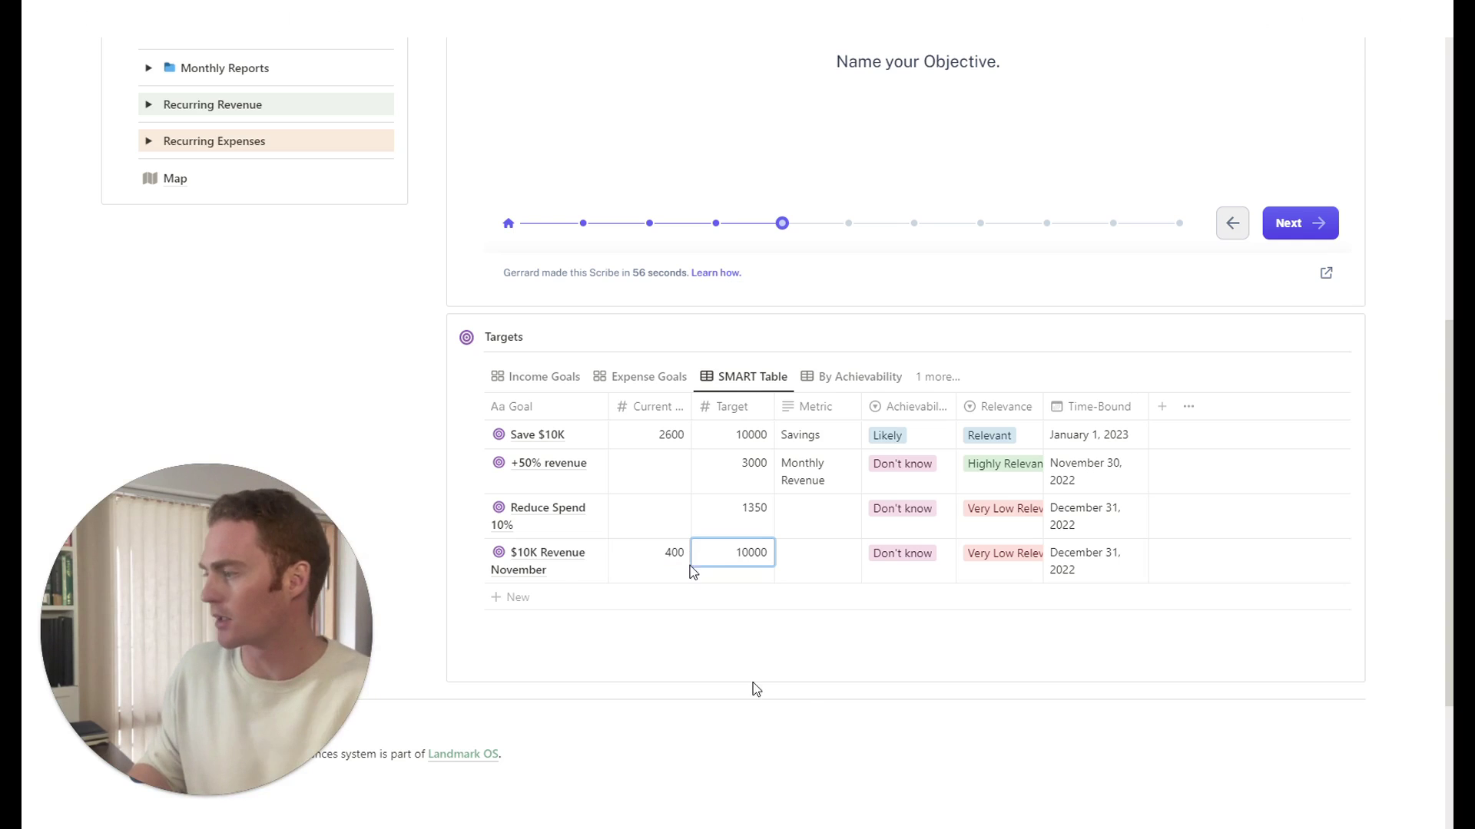
key(Escape)
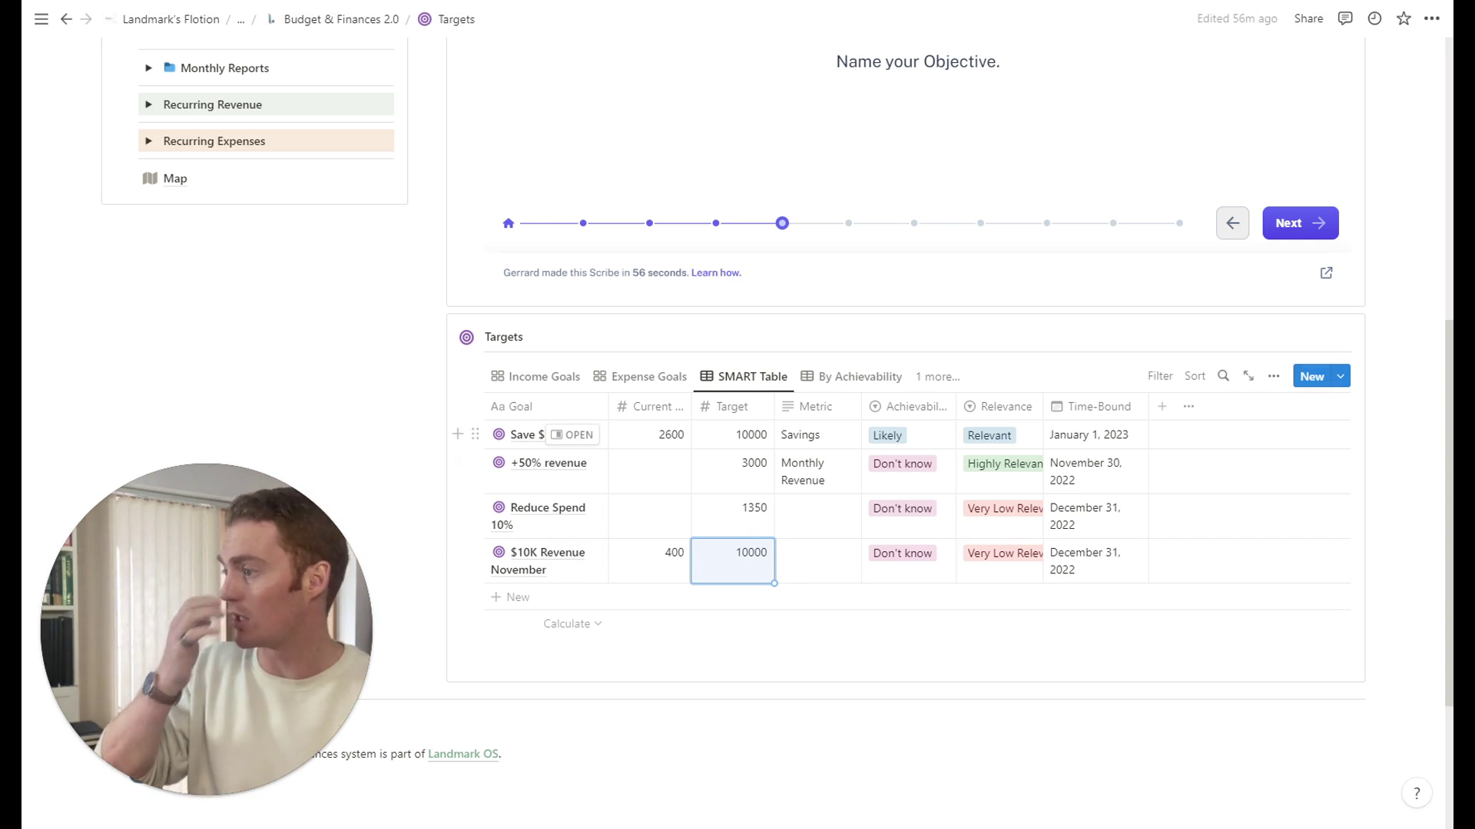
Peek at the goal's page, then reset its Current value to 0
click(582, 555)
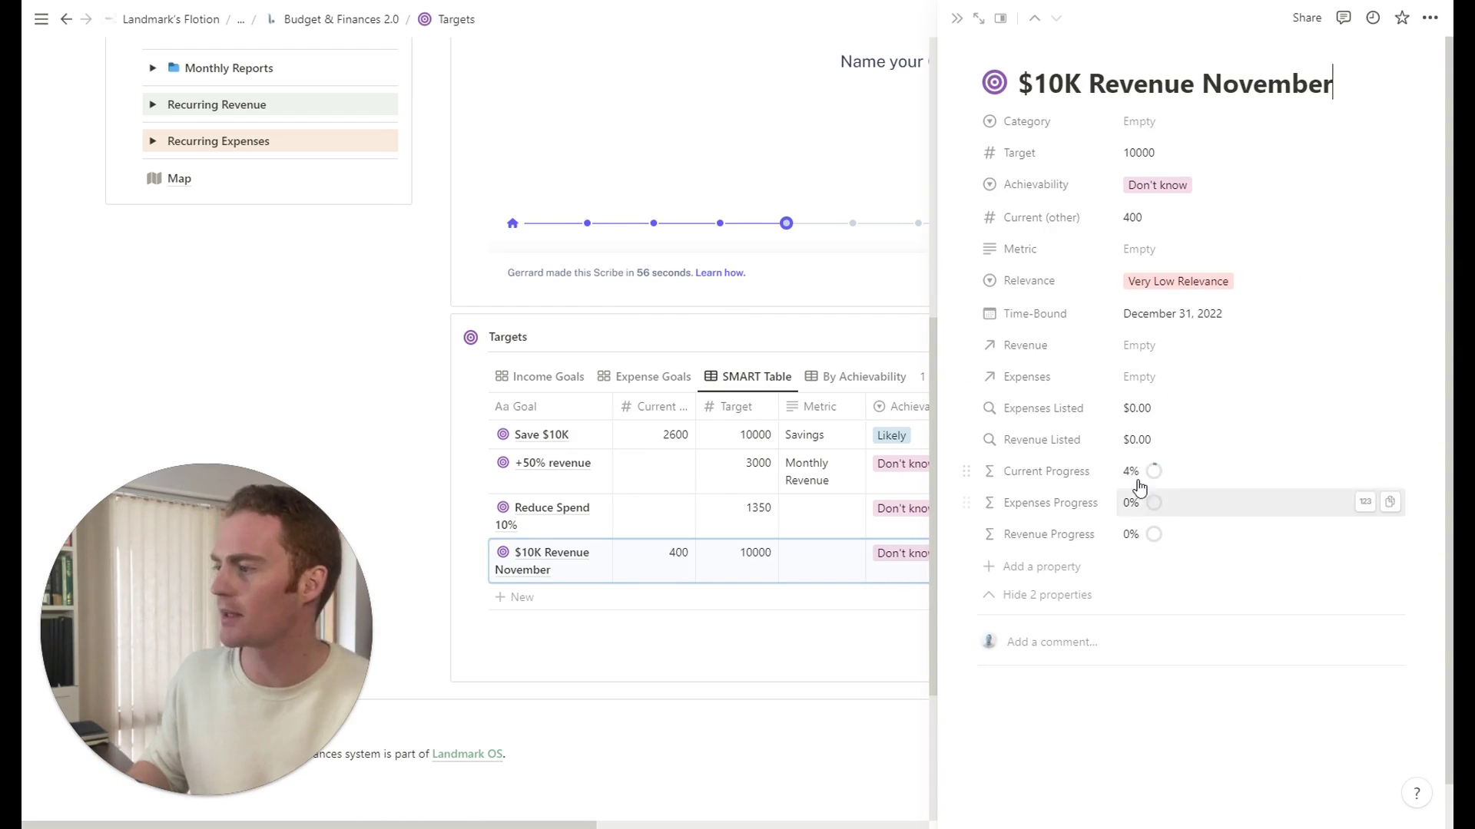
mouse_move(1151, 474)
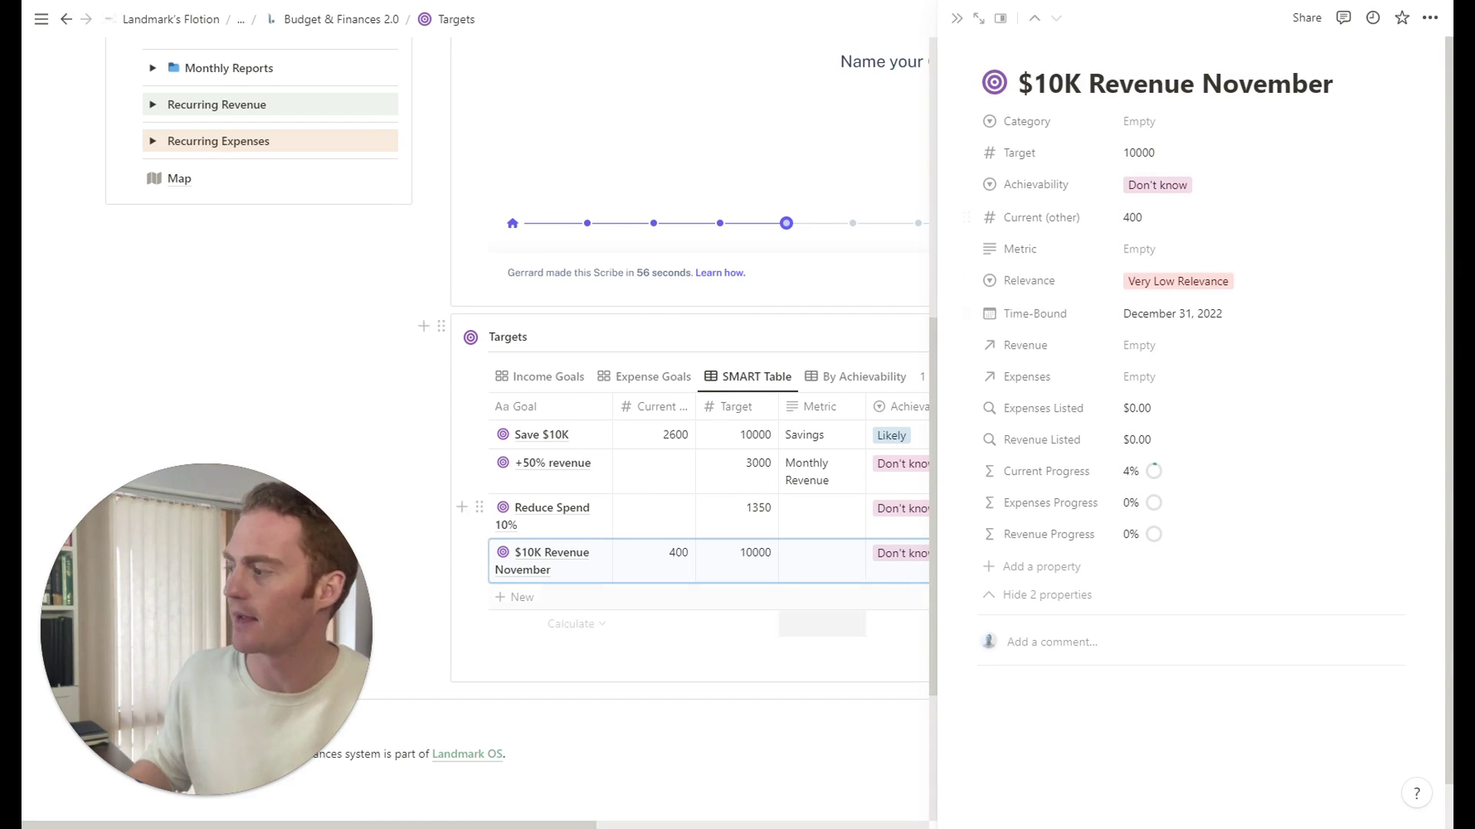
key(Escape)
key(Return)
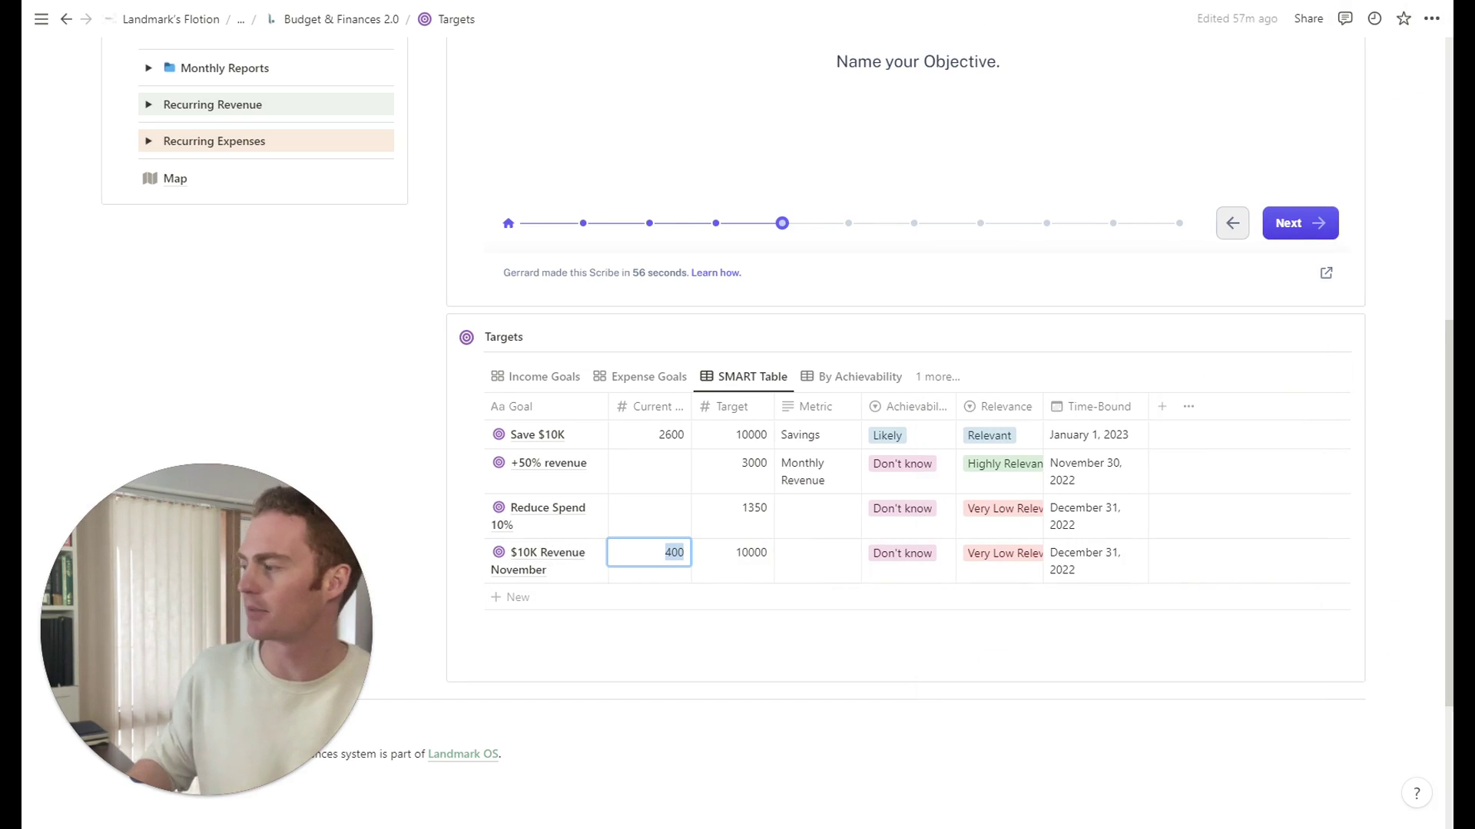
text(0)
key(Return)
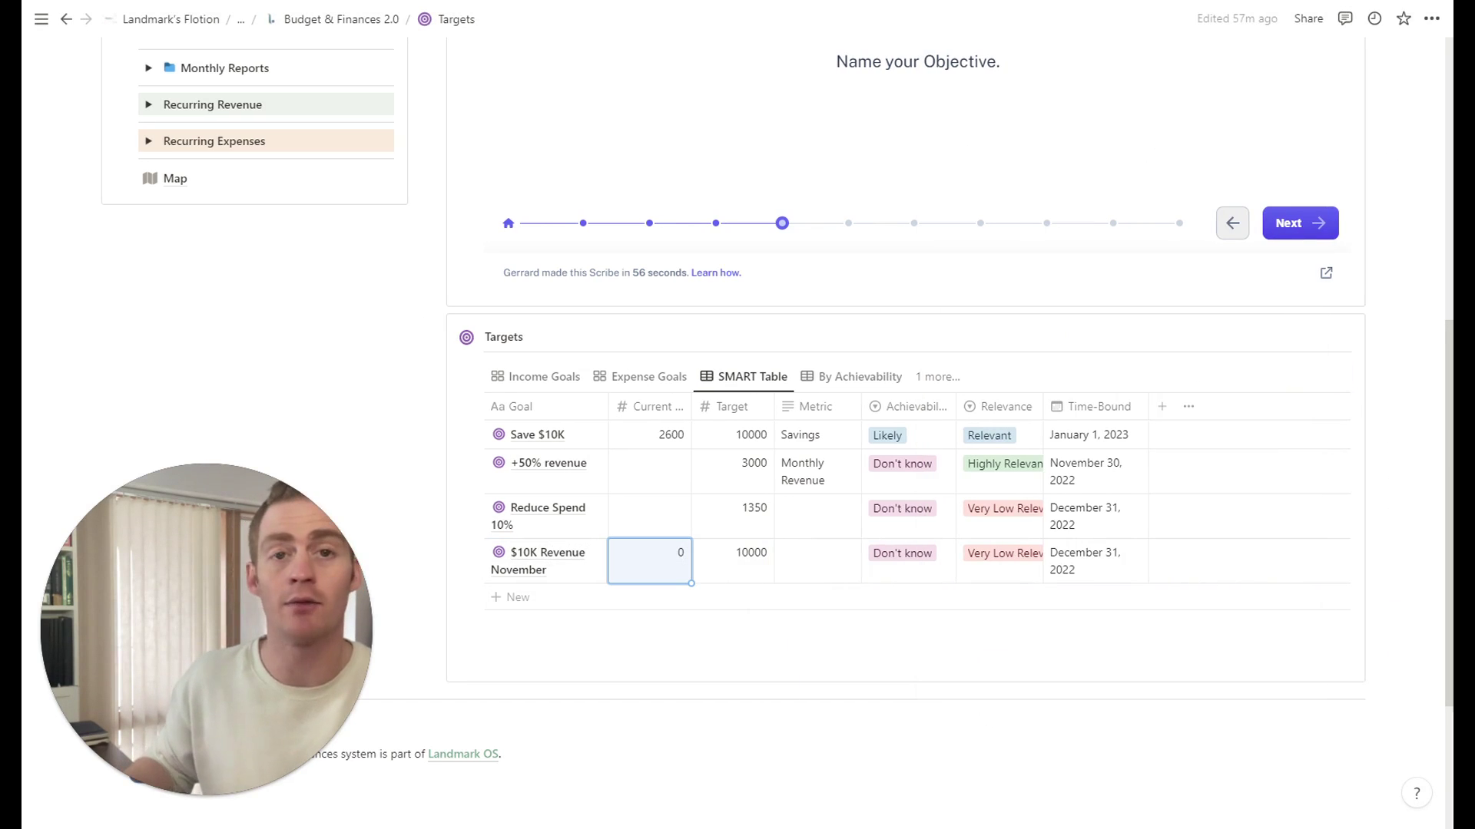
scroll(507, 458, up, 2)
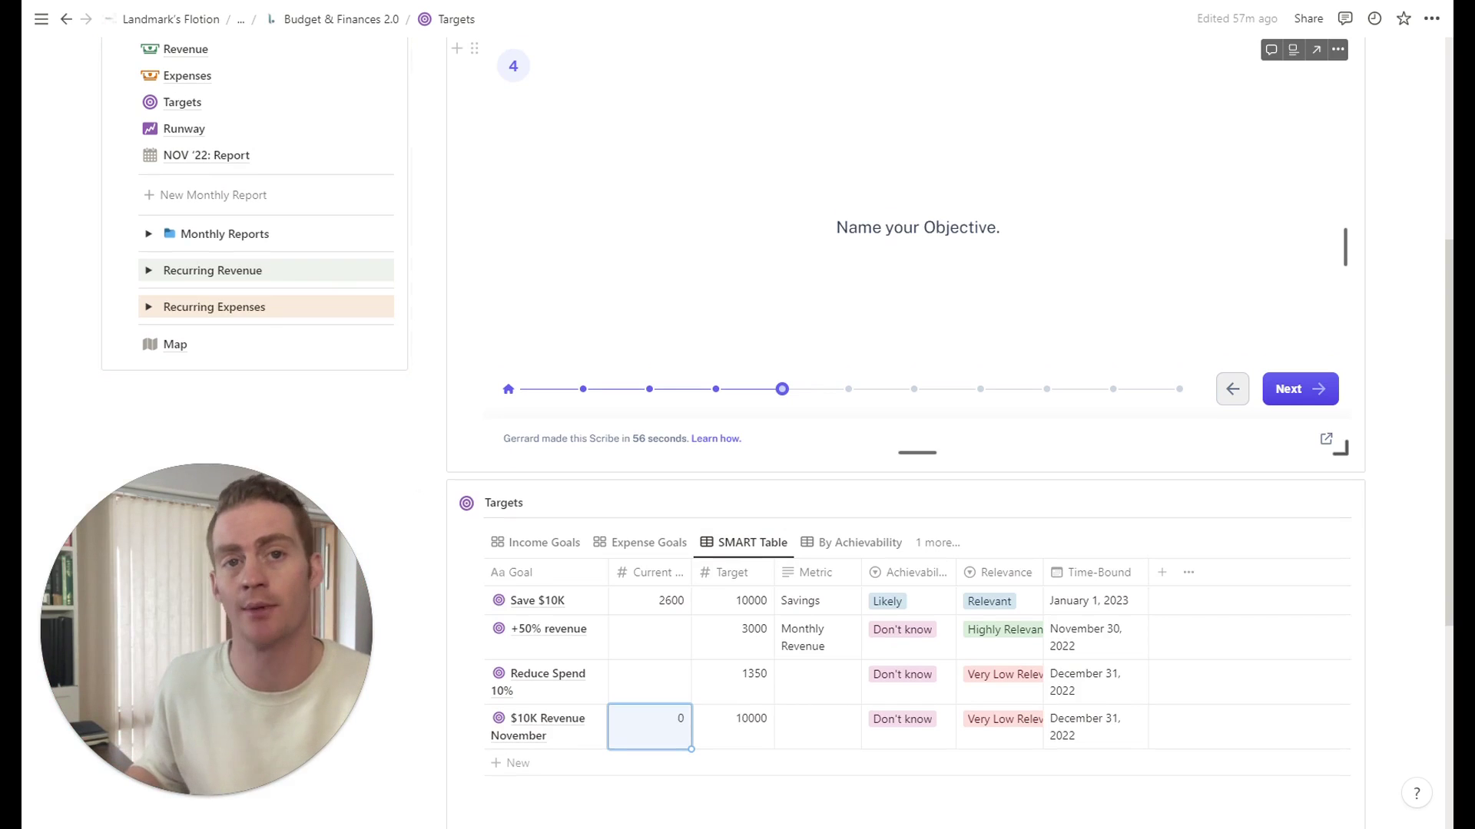
scroll(768, 461, down, 2)
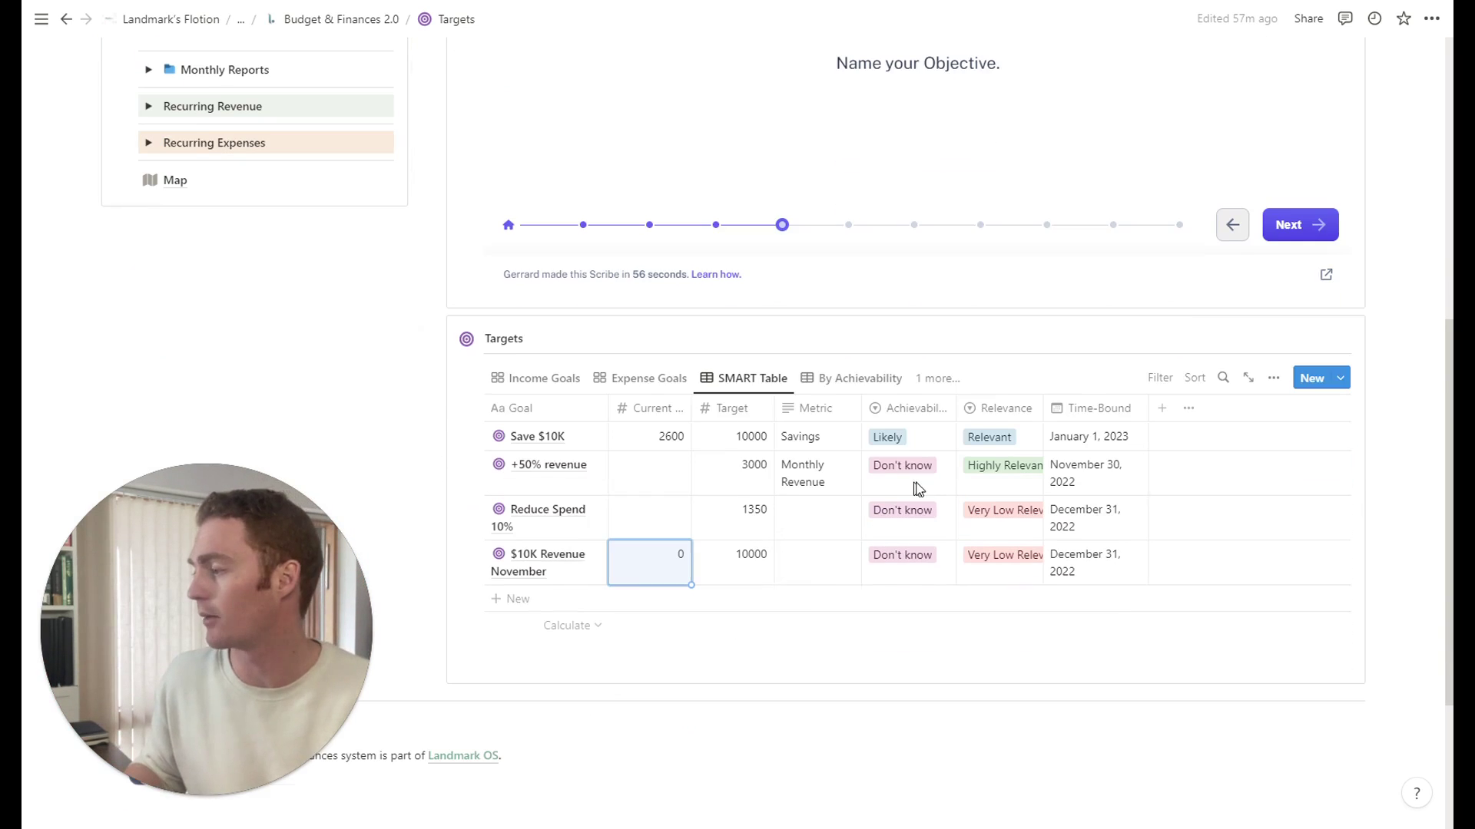
Set the goal's Metric to Revenue and Achievability to Likely, keeping Very Low Relevance
click(816, 561)
text(Revenue)
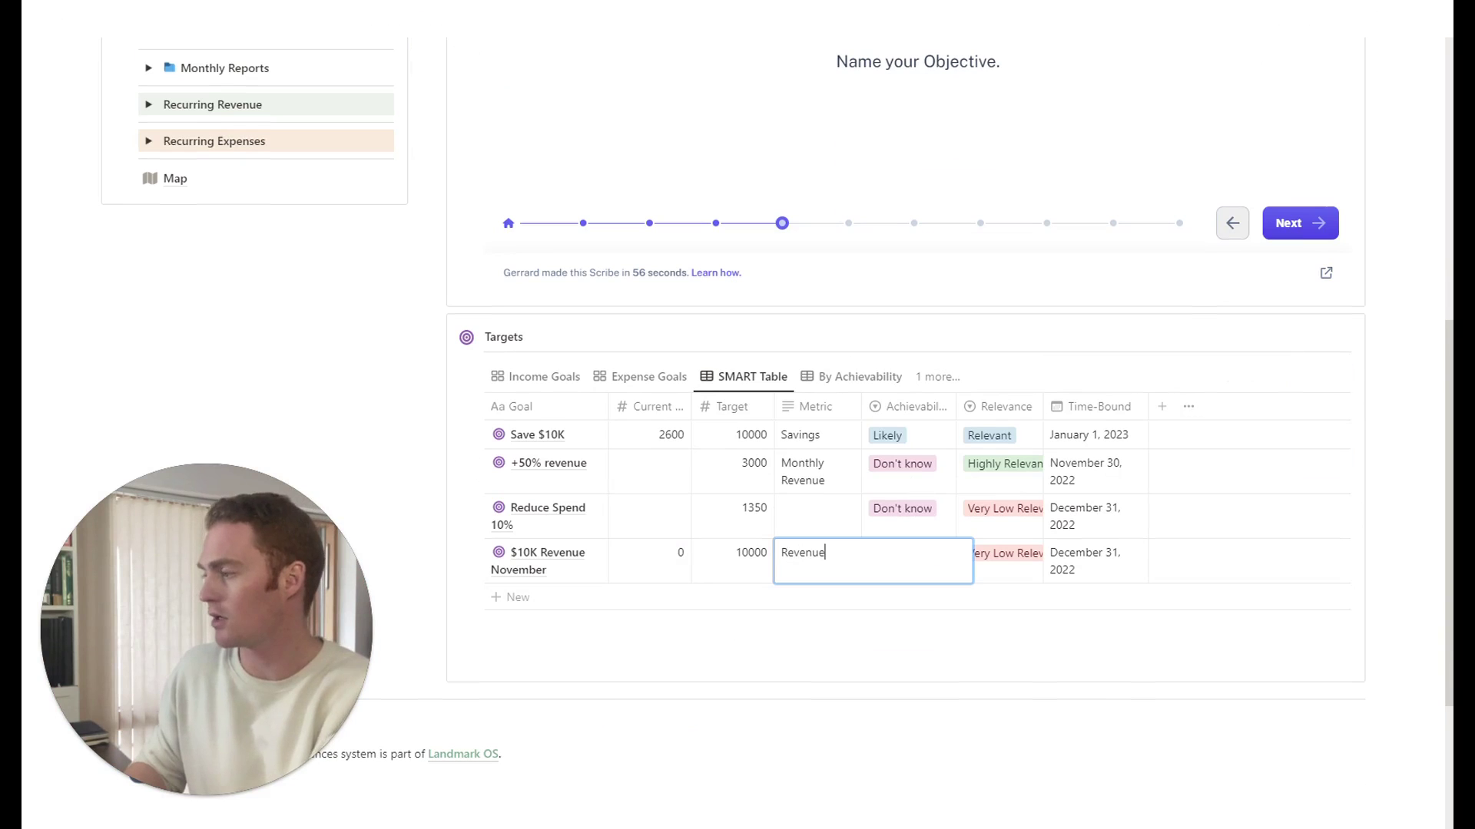
key(Tab)
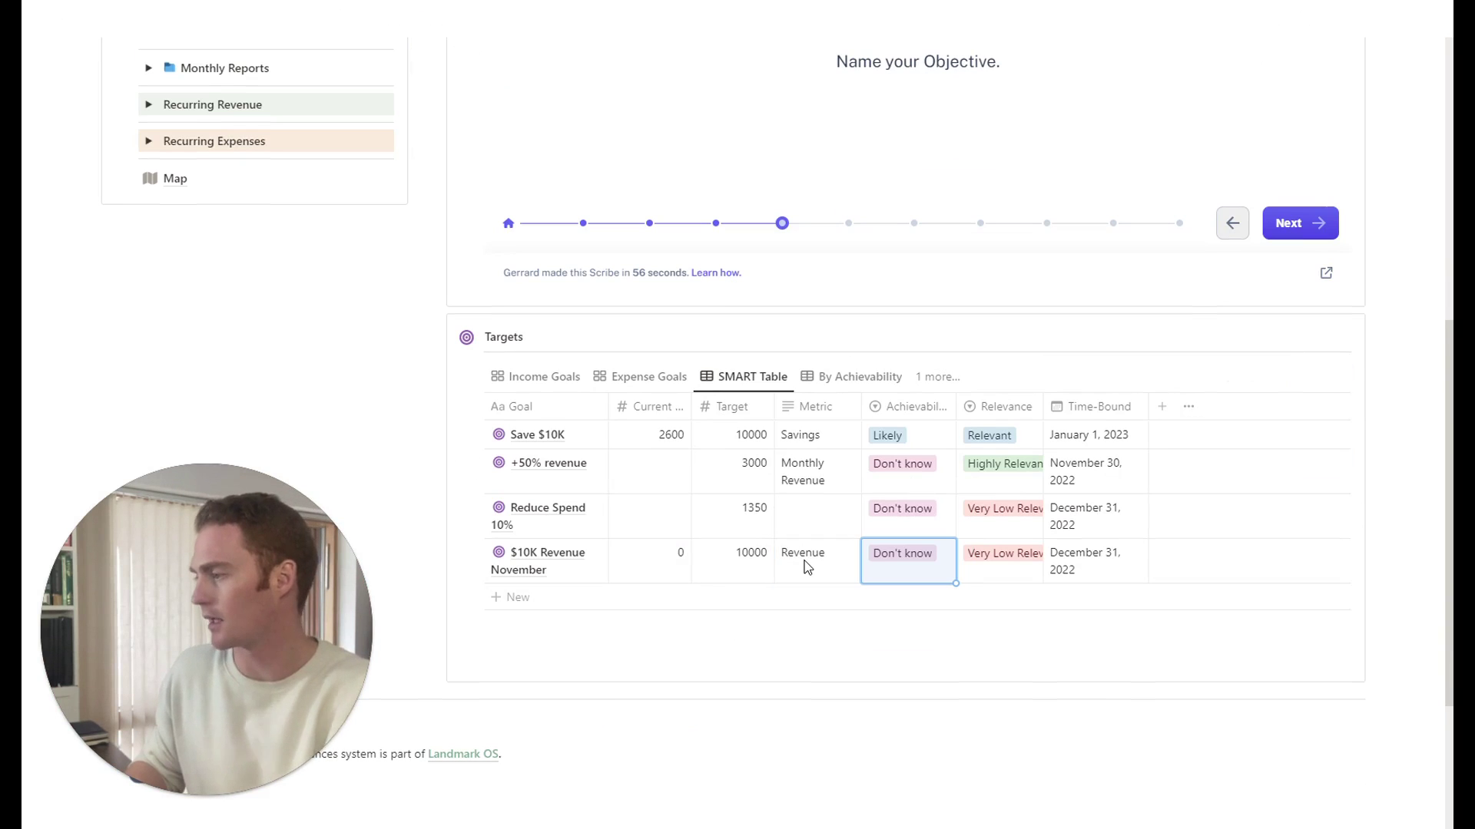
click(894, 575)
click(891, 630)
click(1003, 565)
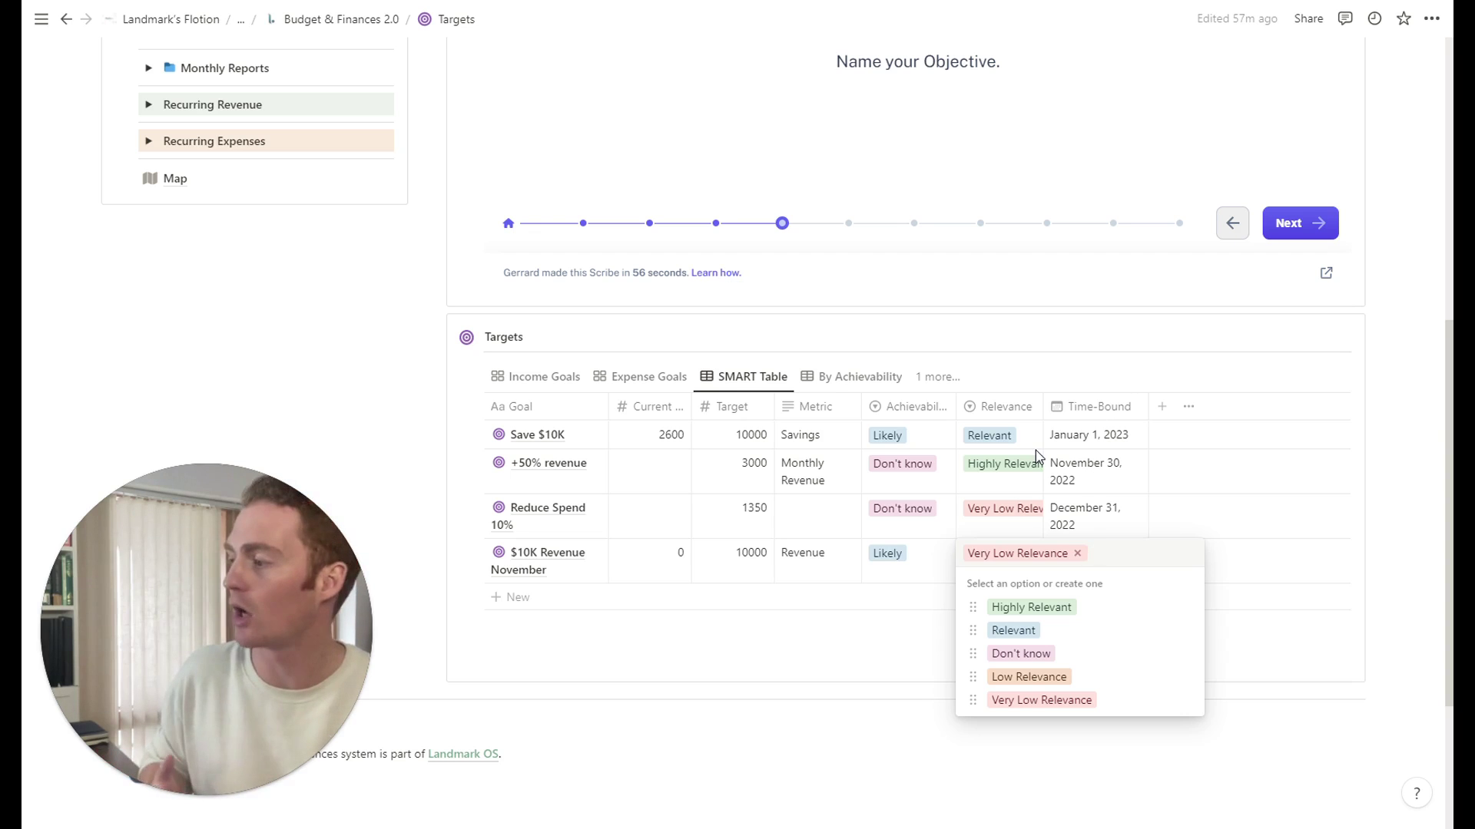
key(Escape)
Set the Time-Bound deadline to November 30, 2022 and open the goal's page beside the table
click(1096, 555)
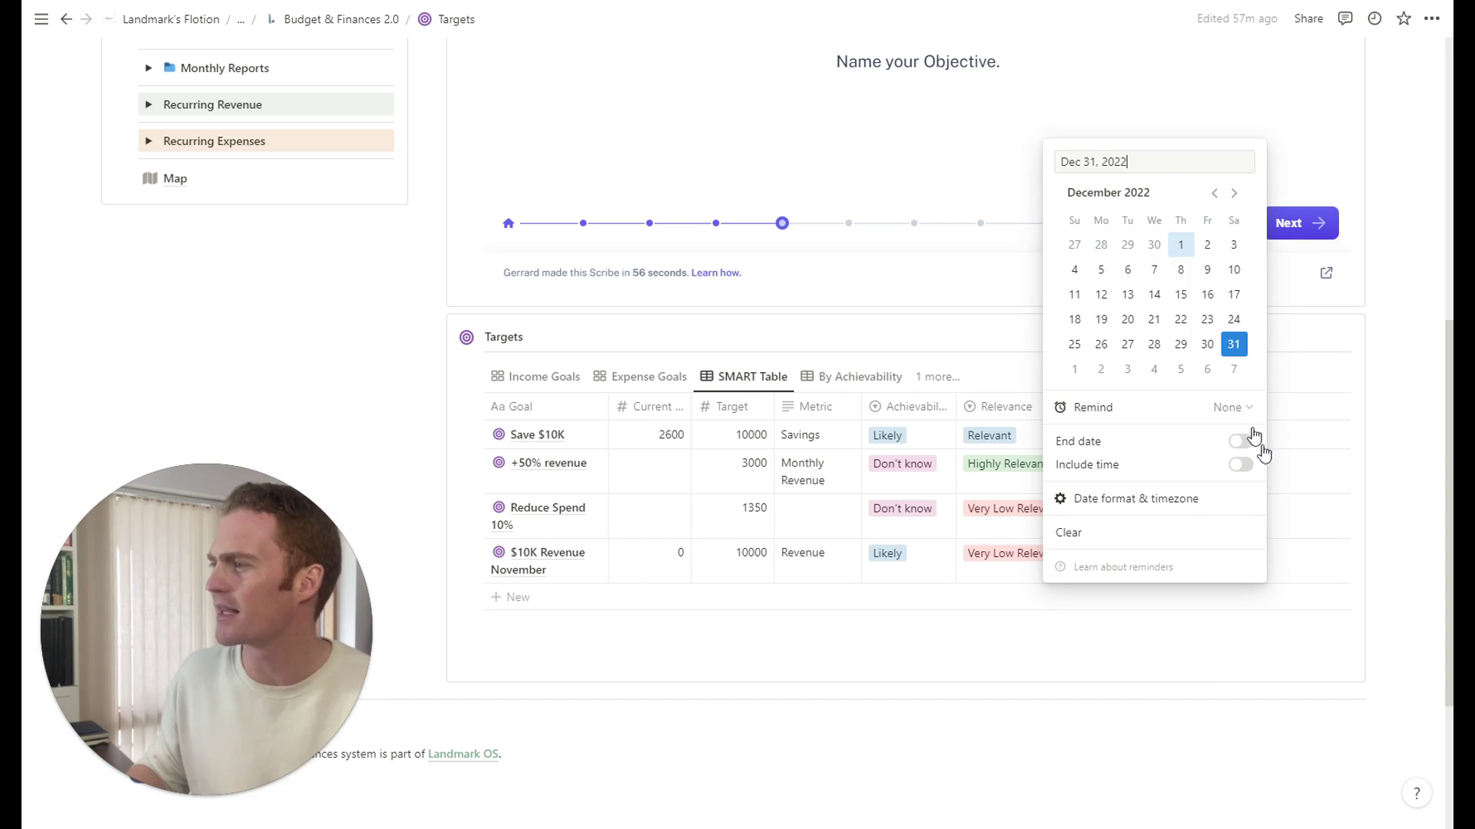
key(Page_Up)
key(Return)
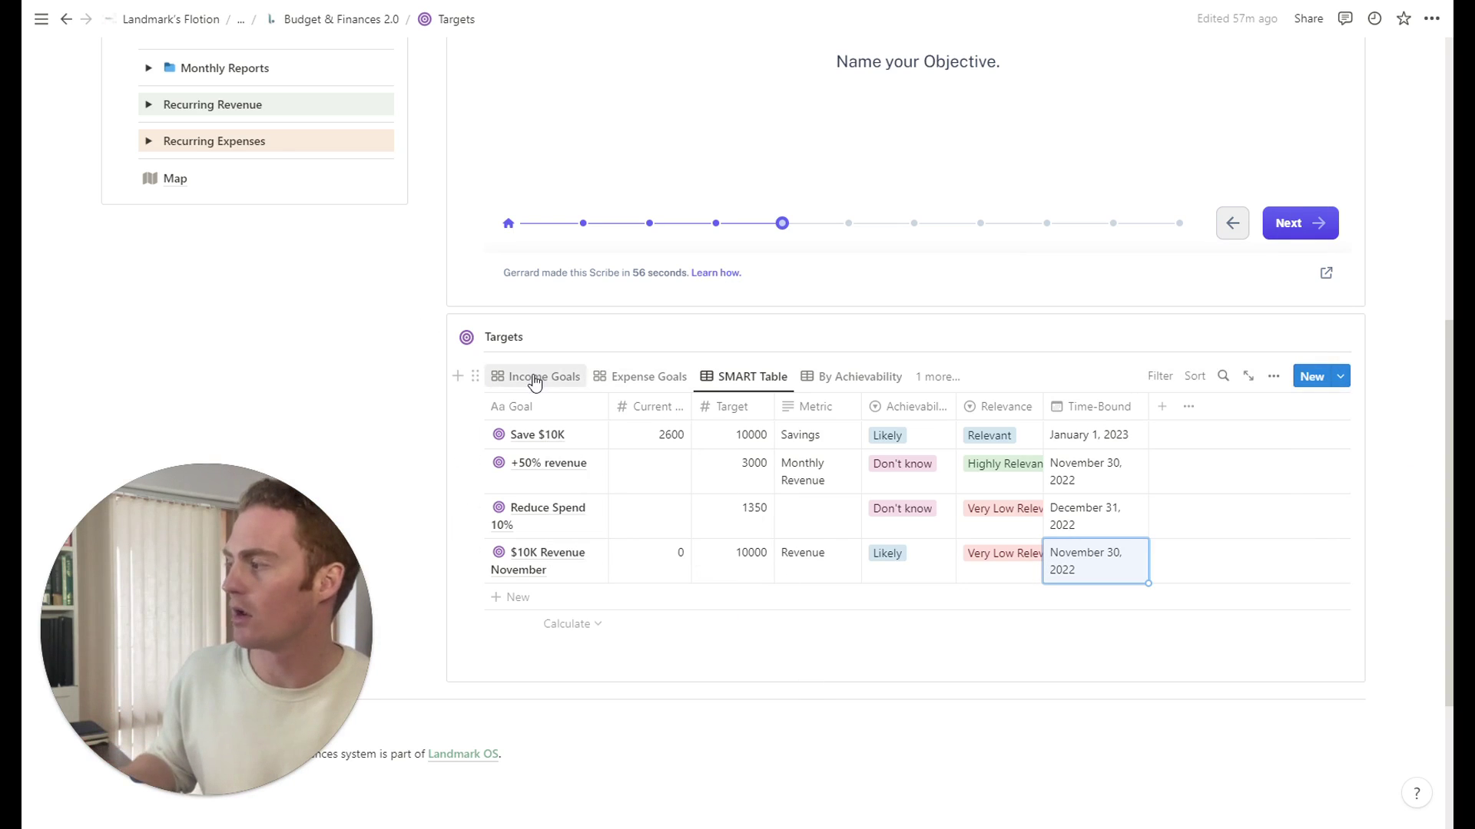
mouse_move(566, 555)
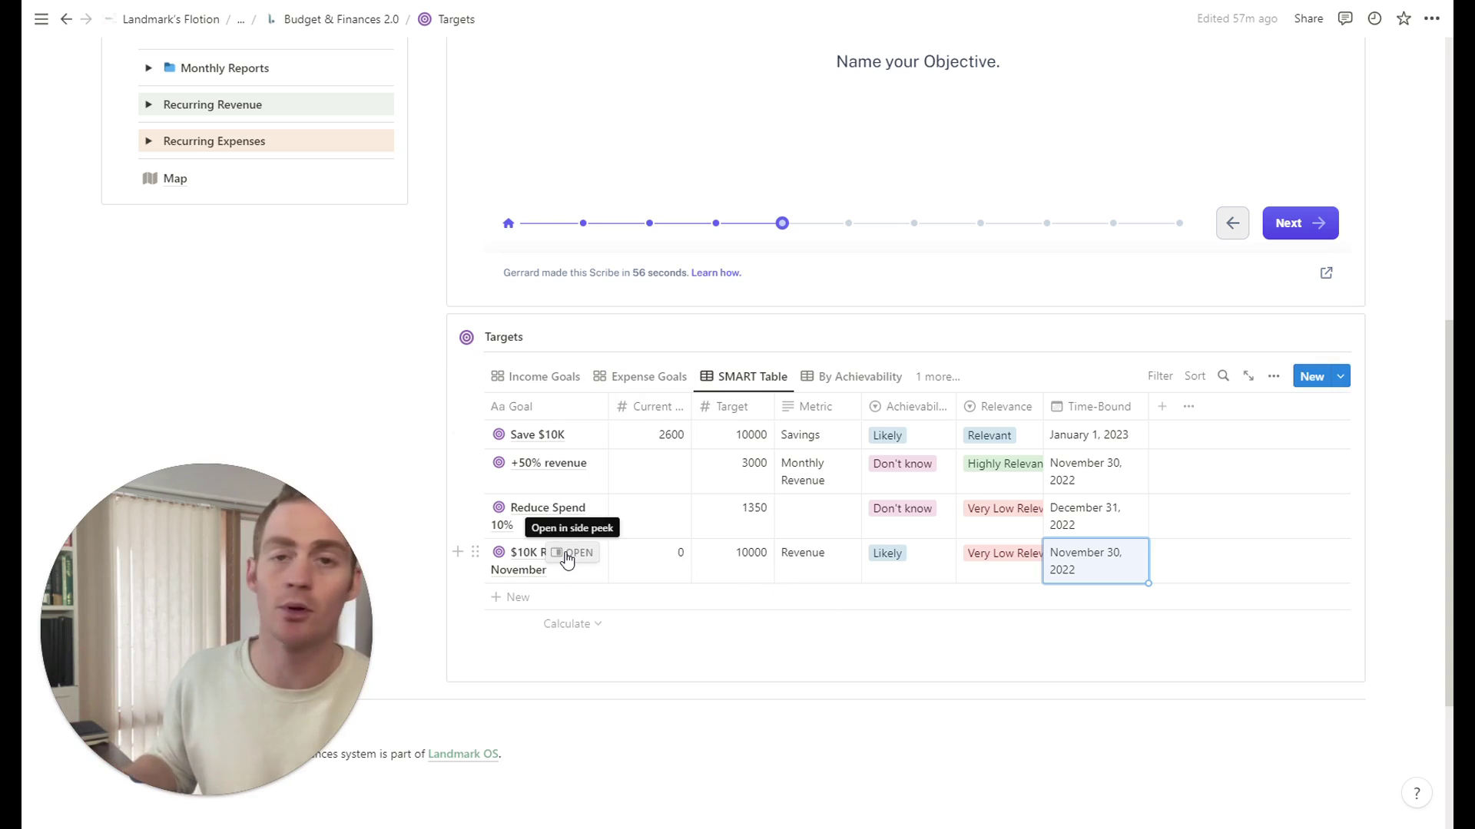
click(572, 553)
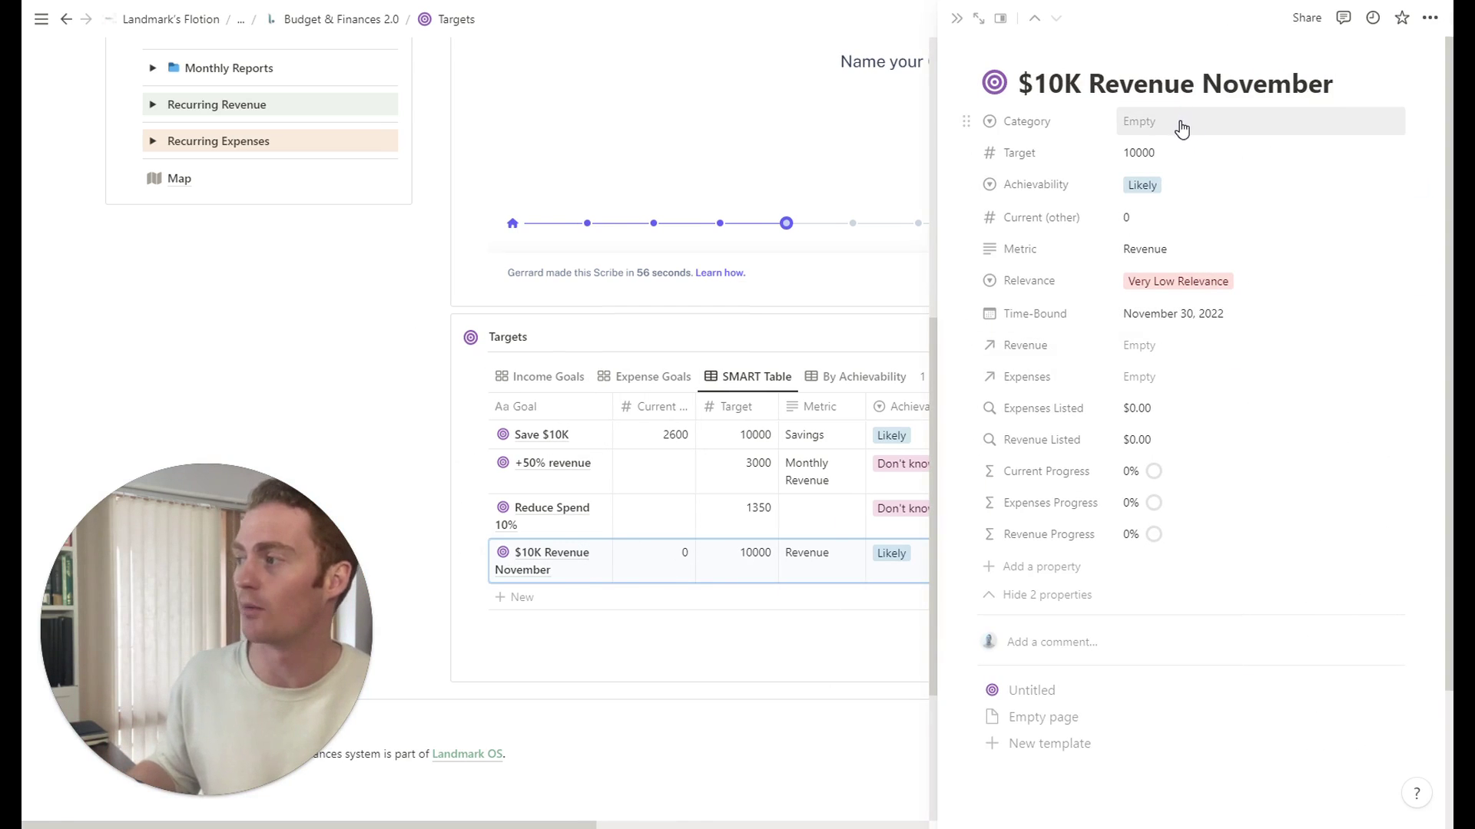
mouse_move(548, 557)
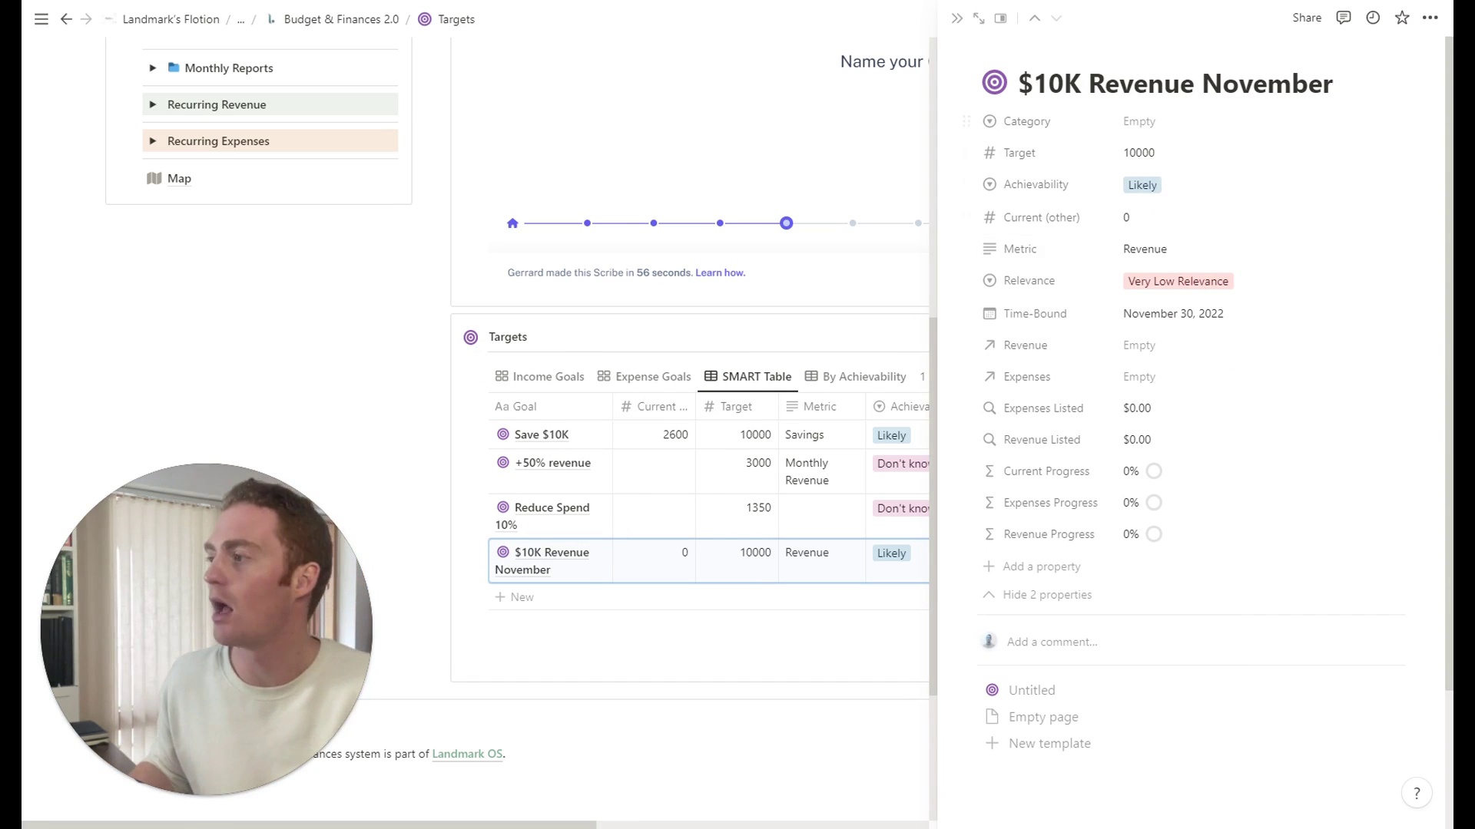
Set the $10K Revenue November Category to Income and switch to the Income Goals board
click(1139, 121)
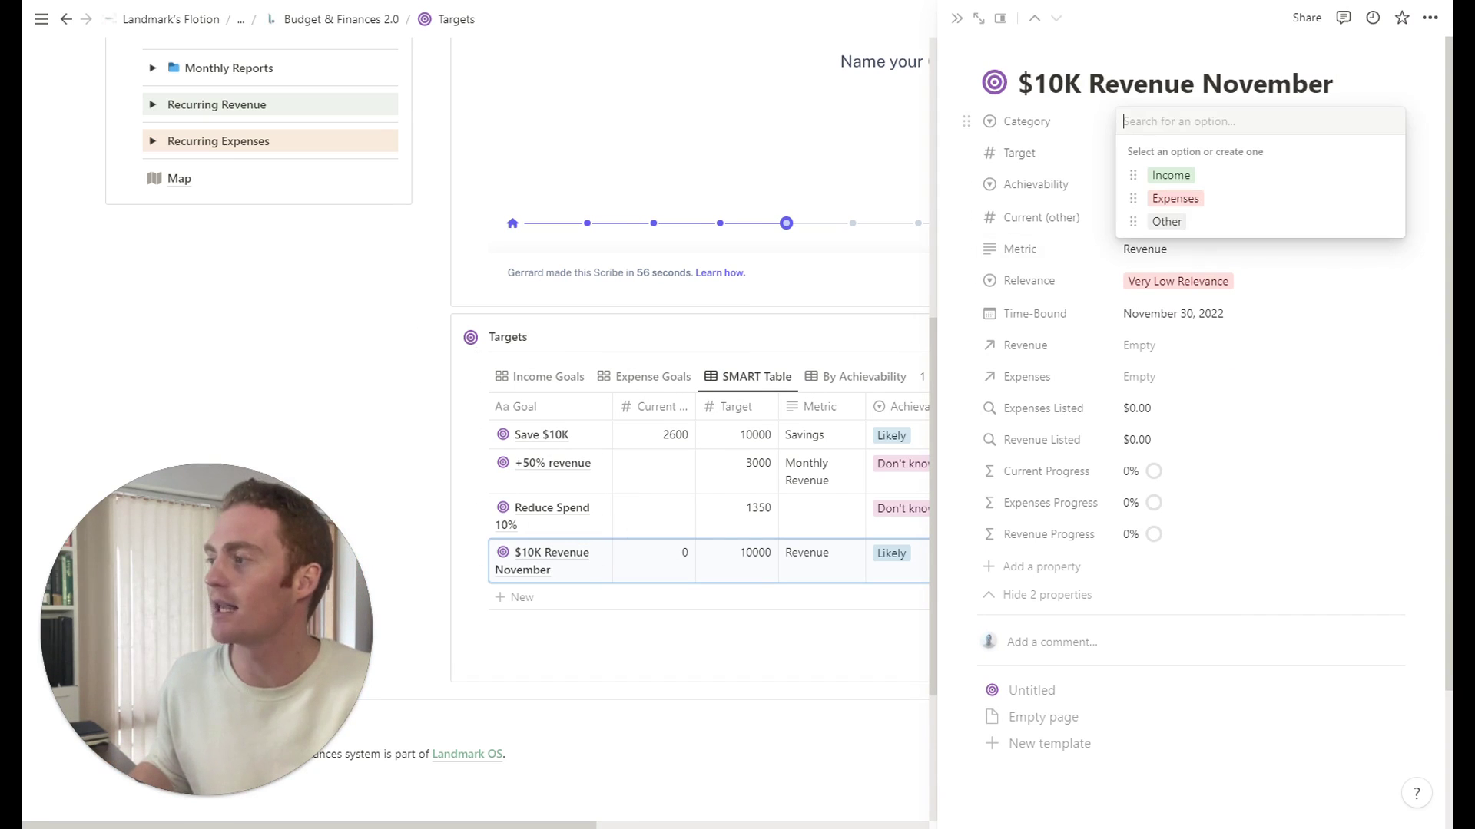
click(1173, 177)
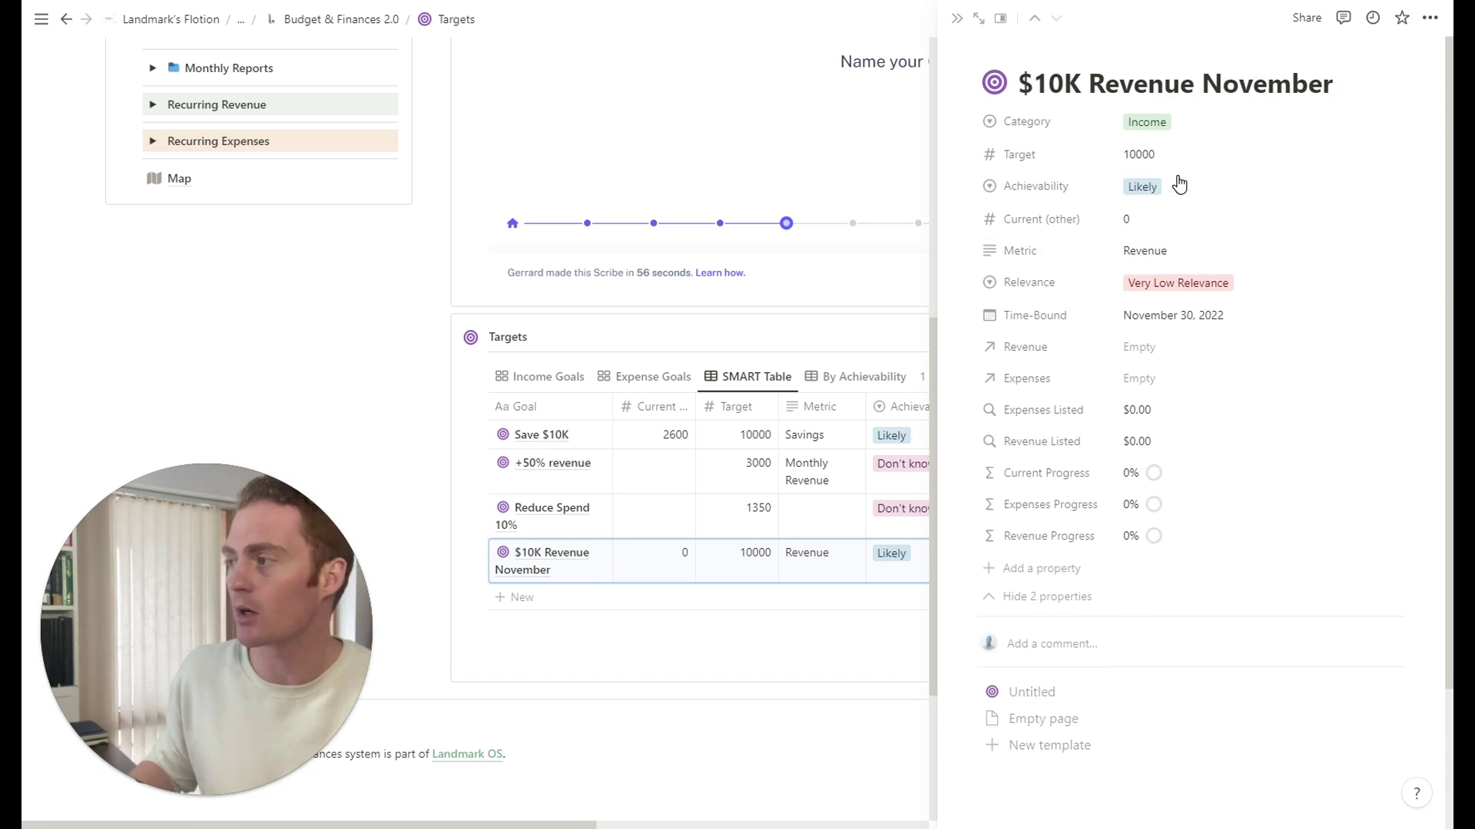
click(568, 387)
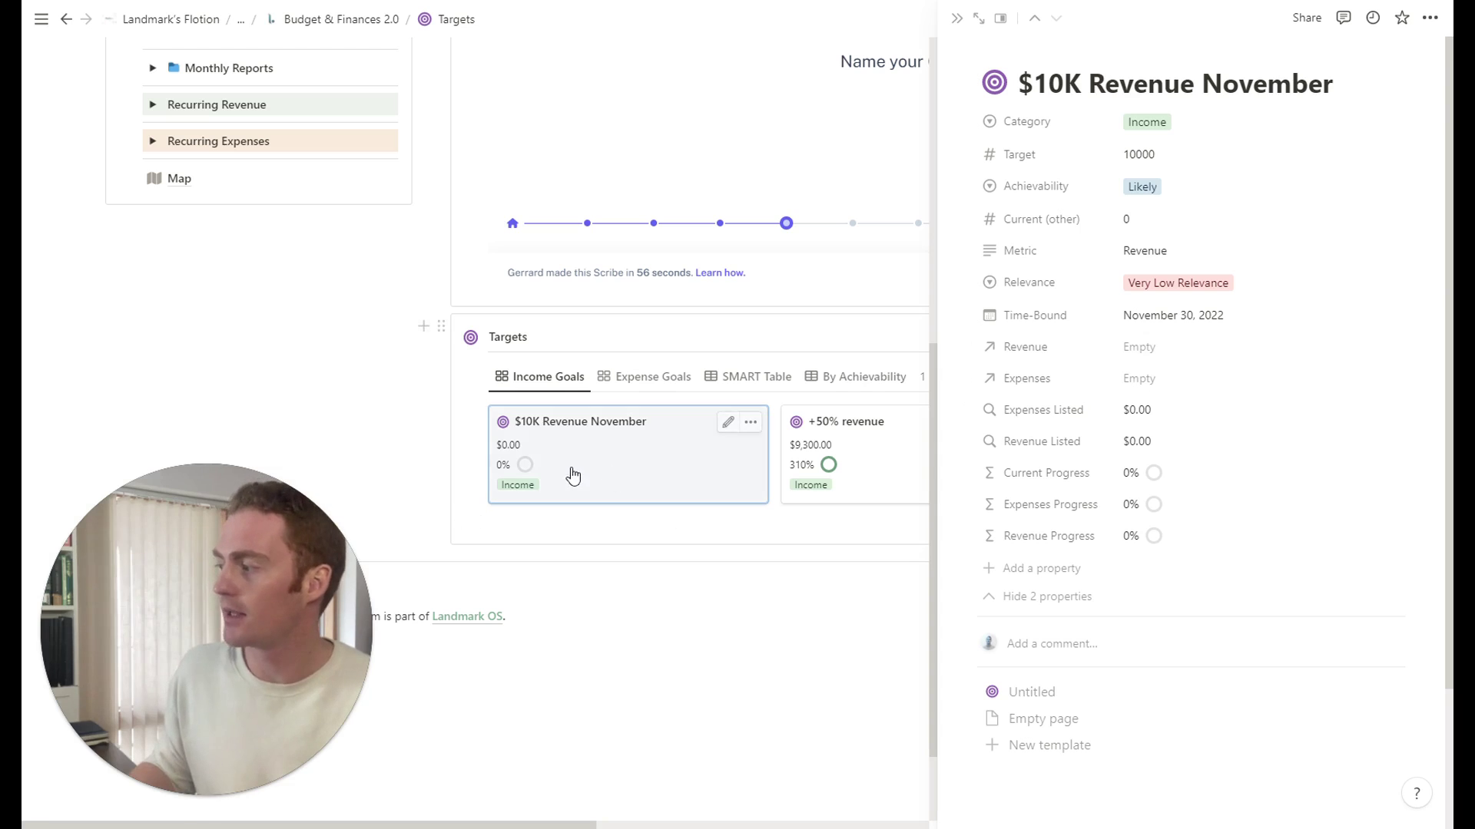
Leave the target unlinked and go to the Revenue page's Target column
click(1171, 348)
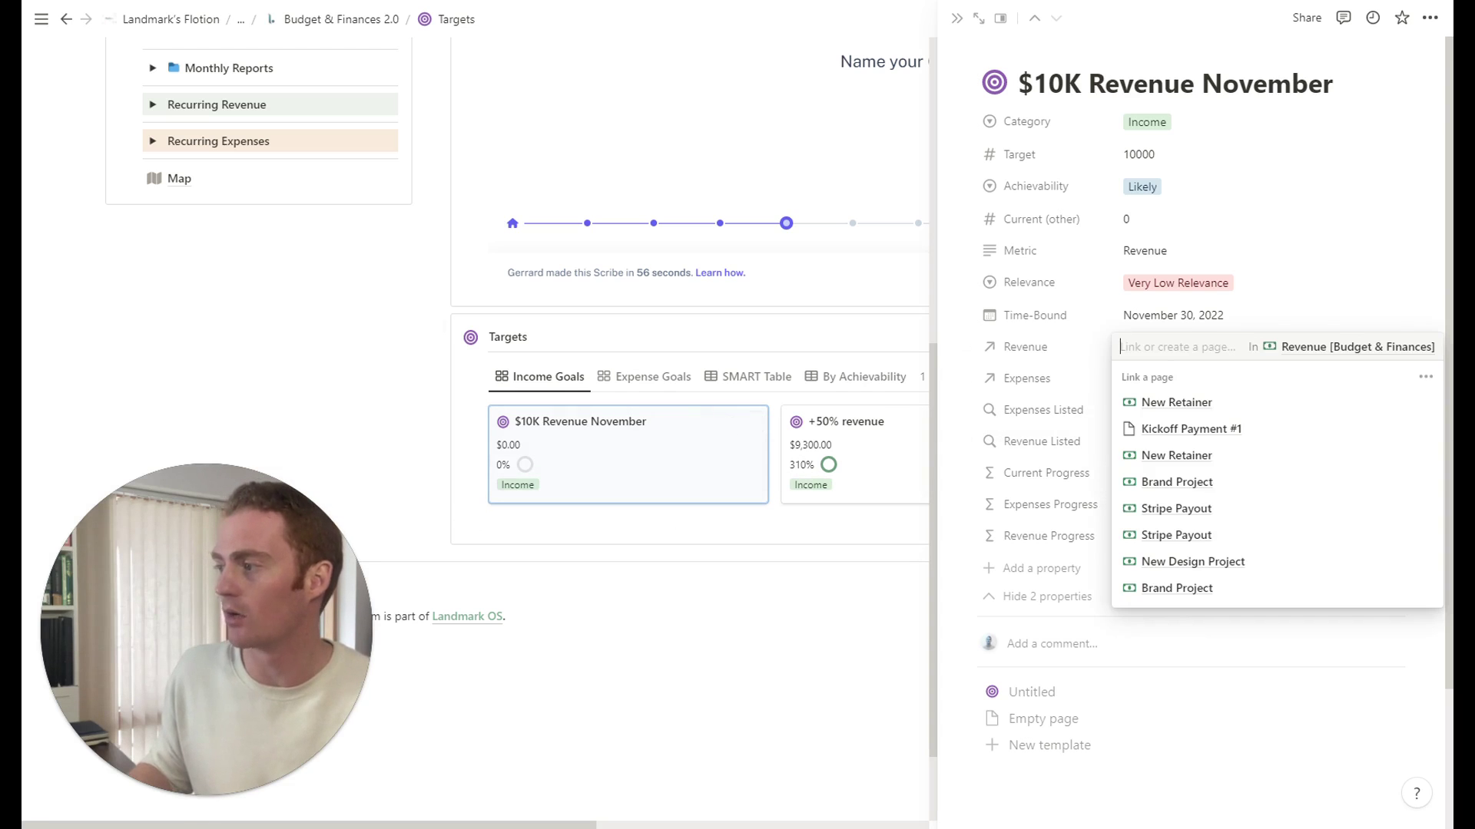
click(666, 633)
scroll(476, 430, up, 10)
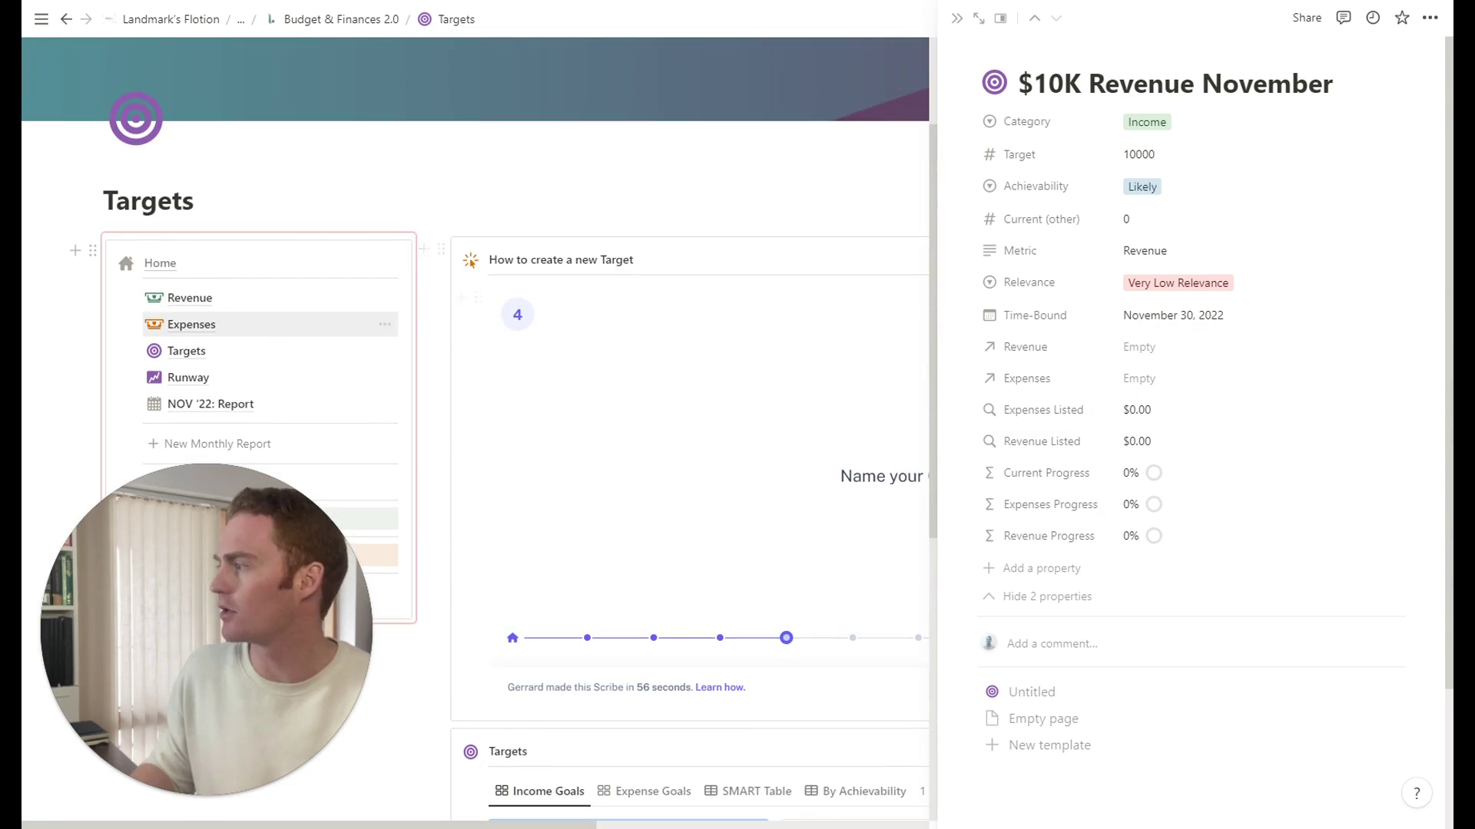
click(234, 305)
scroll(1152, 441, down, 2)
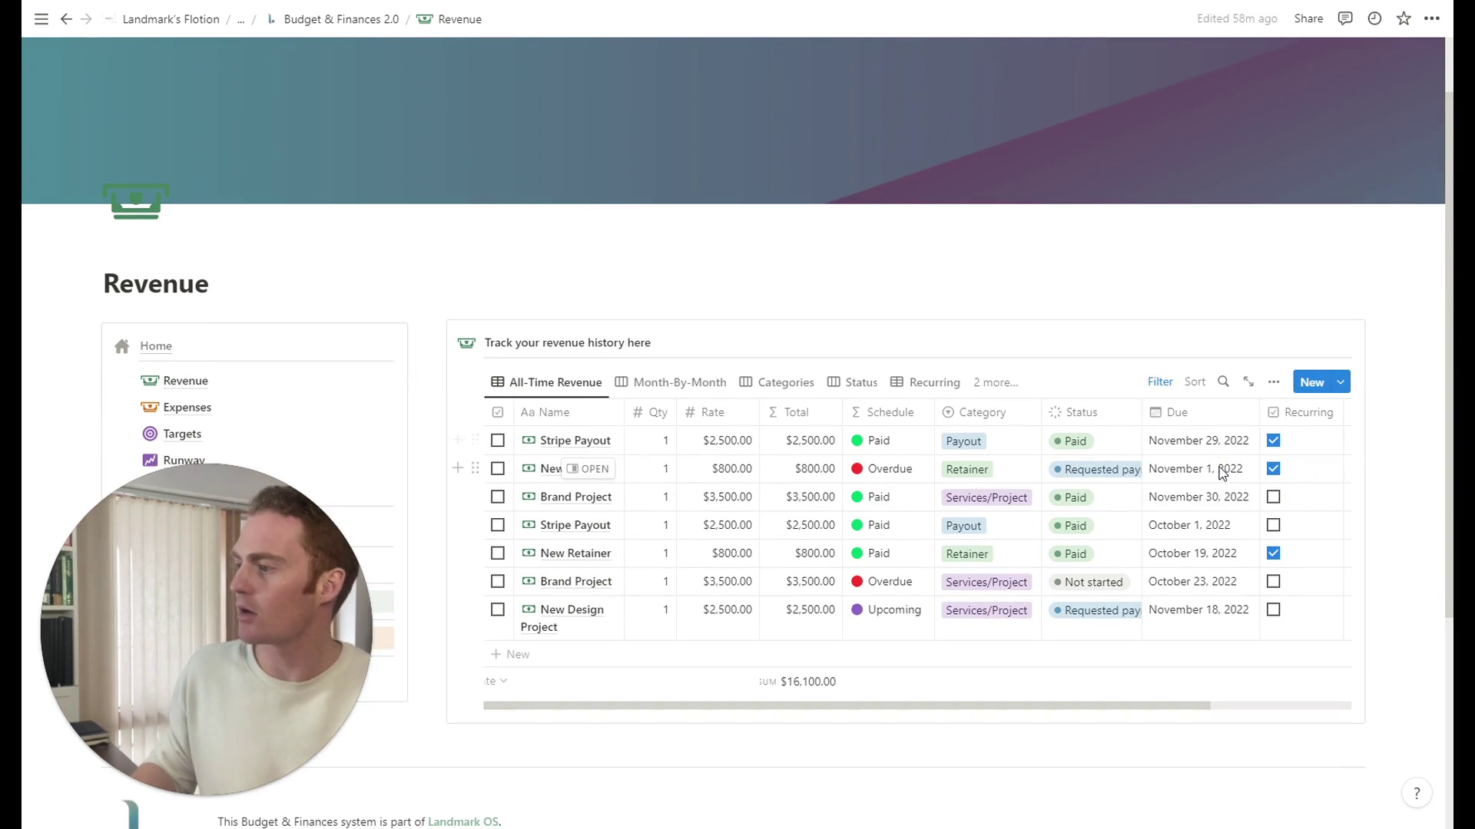
scroll(1191, 468, right, 3)
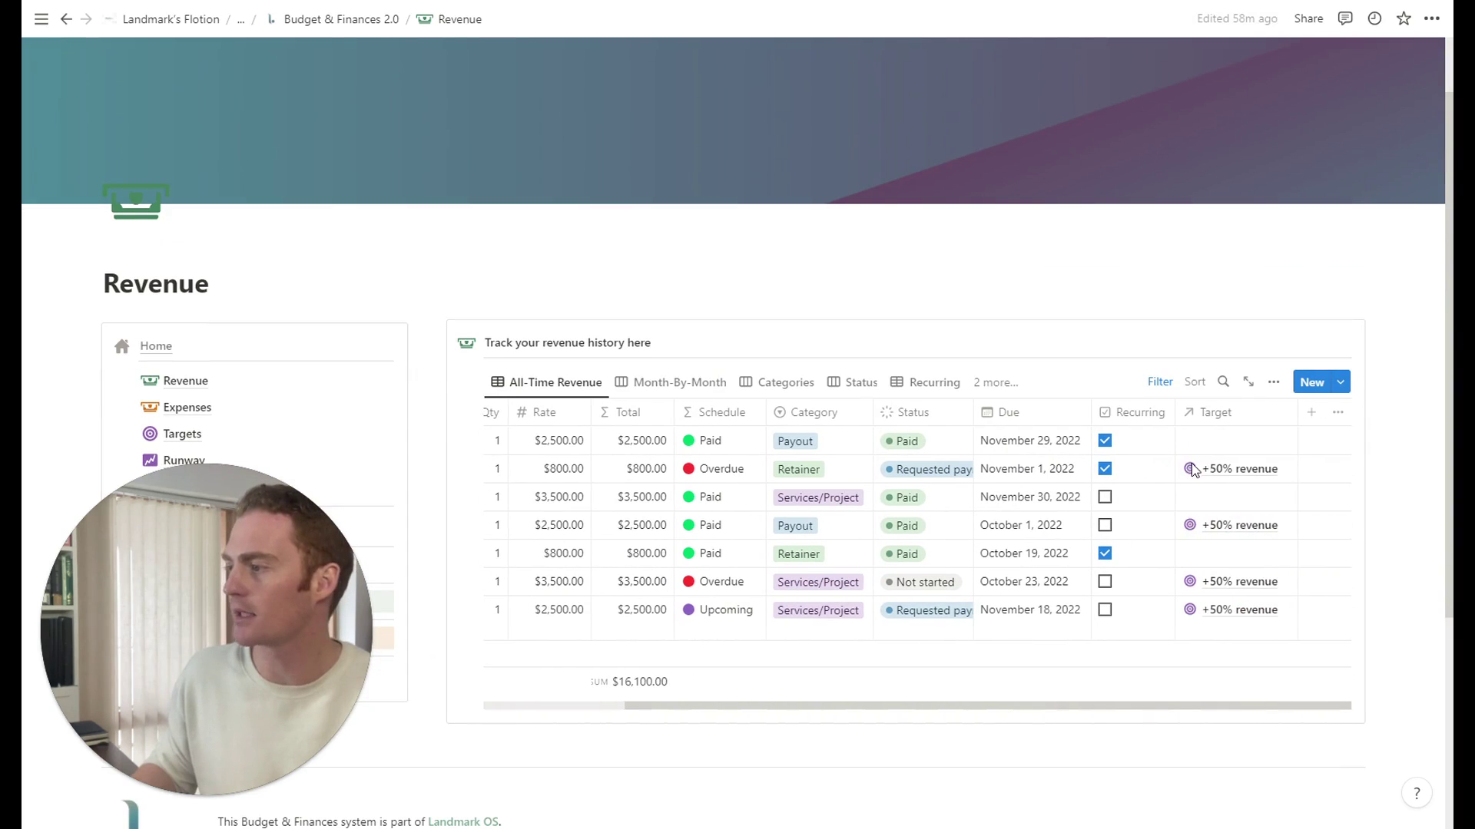
Link the Stripe Payout and New Retainer entries to the $10K Revenue November target
click(1209, 451)
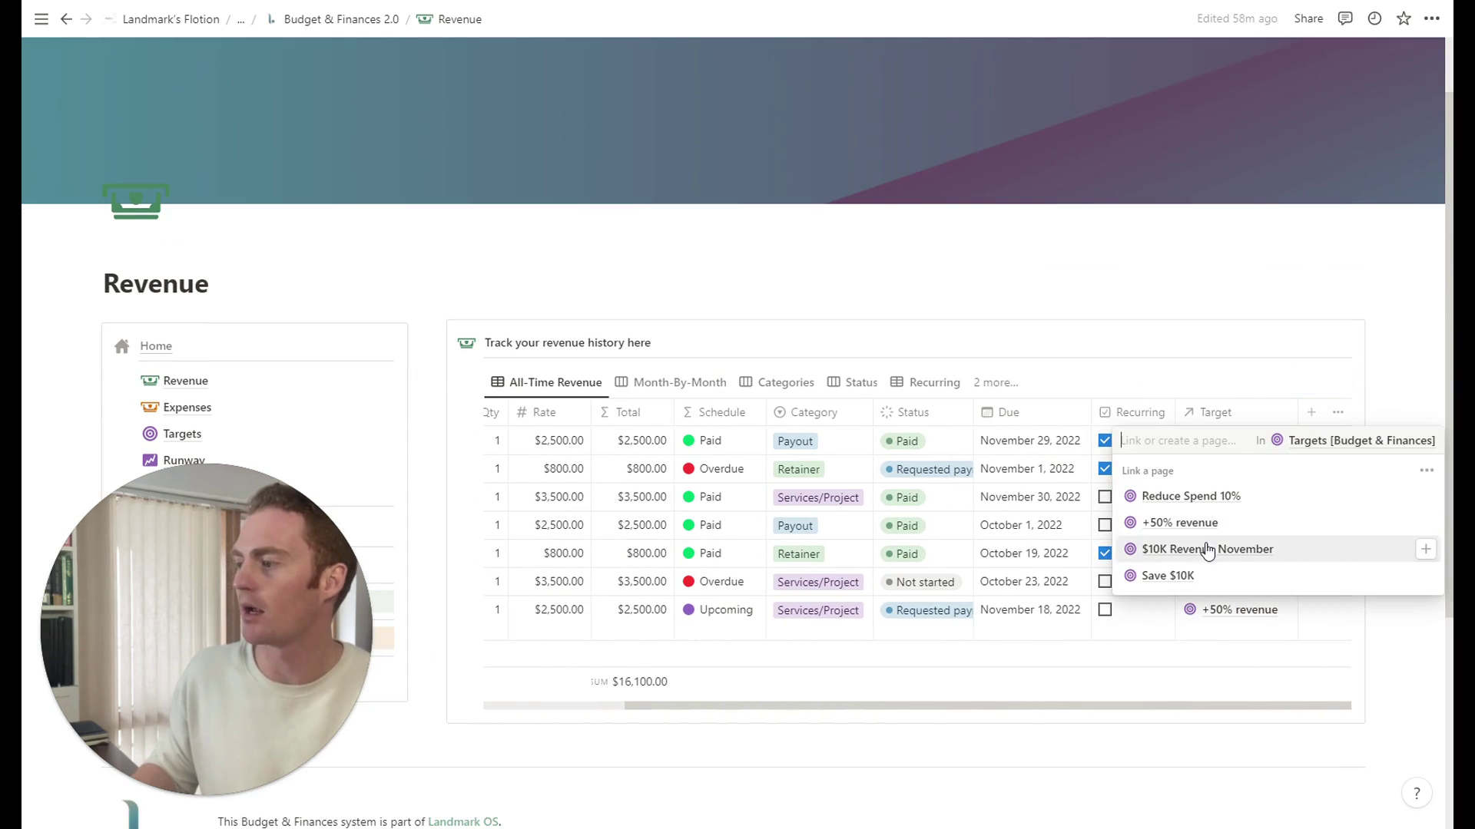
click(1228, 550)
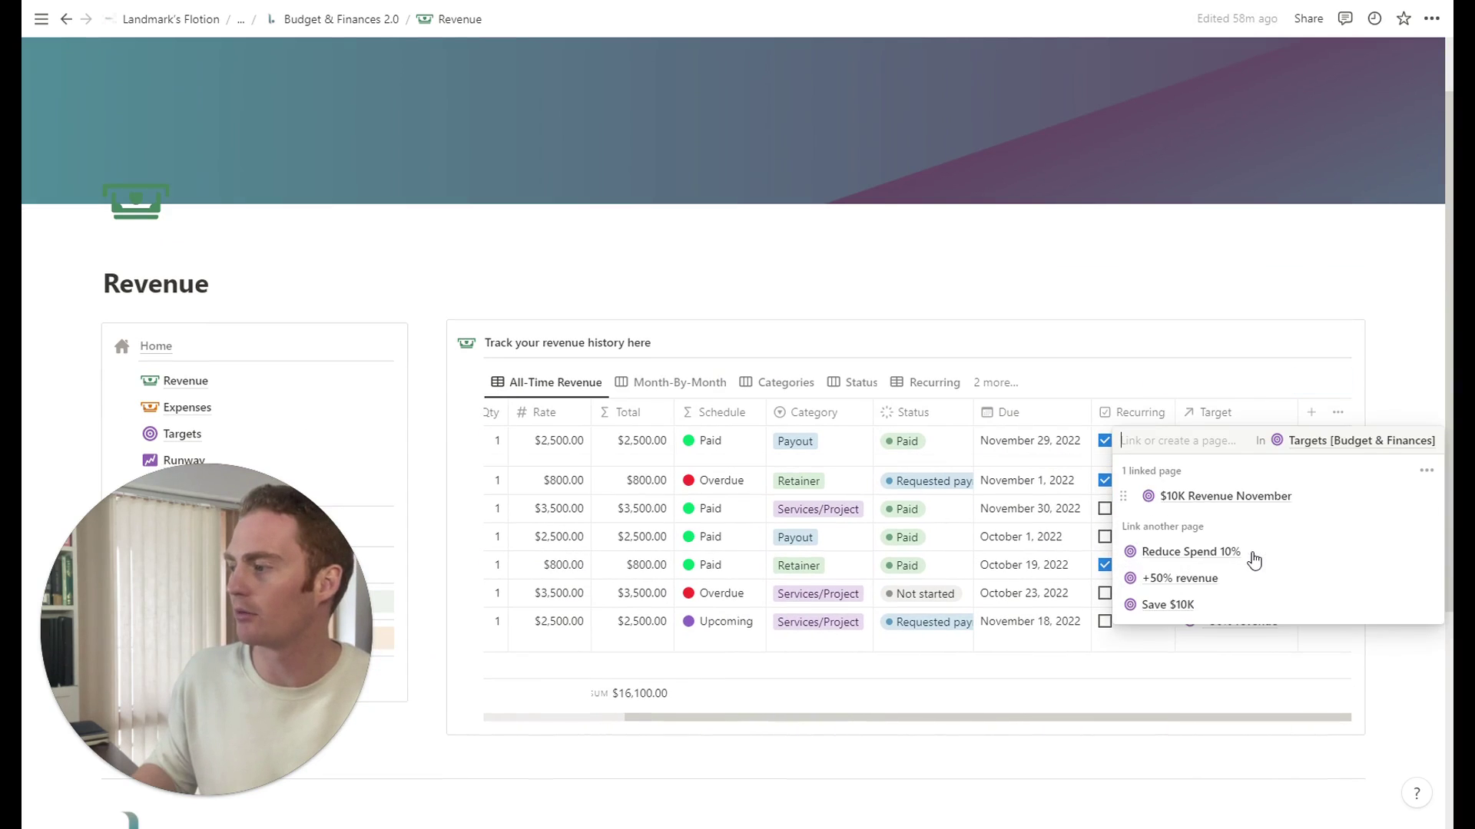
click(1234, 342)
click(1238, 485)
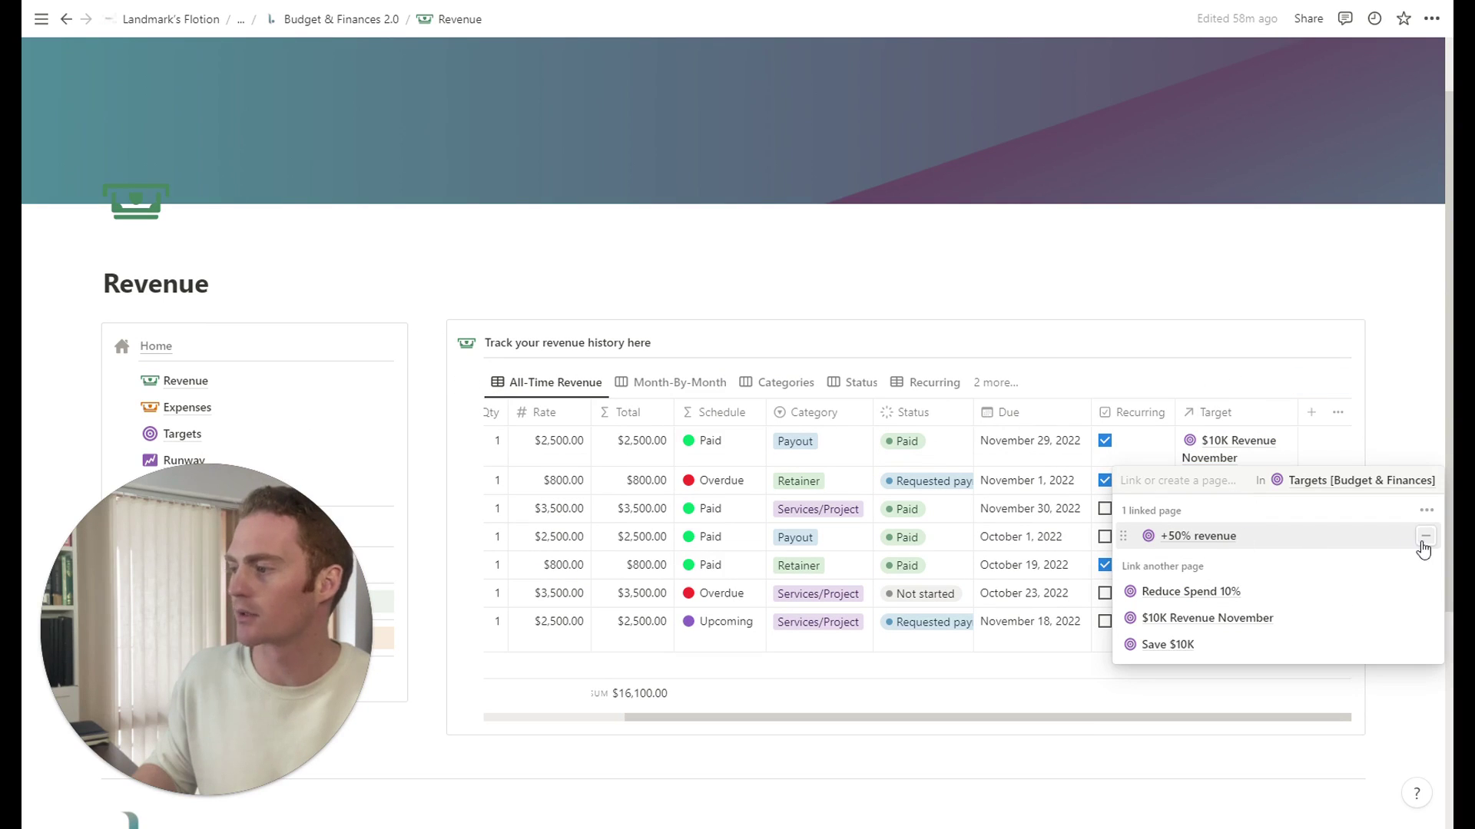
click(1366, 618)
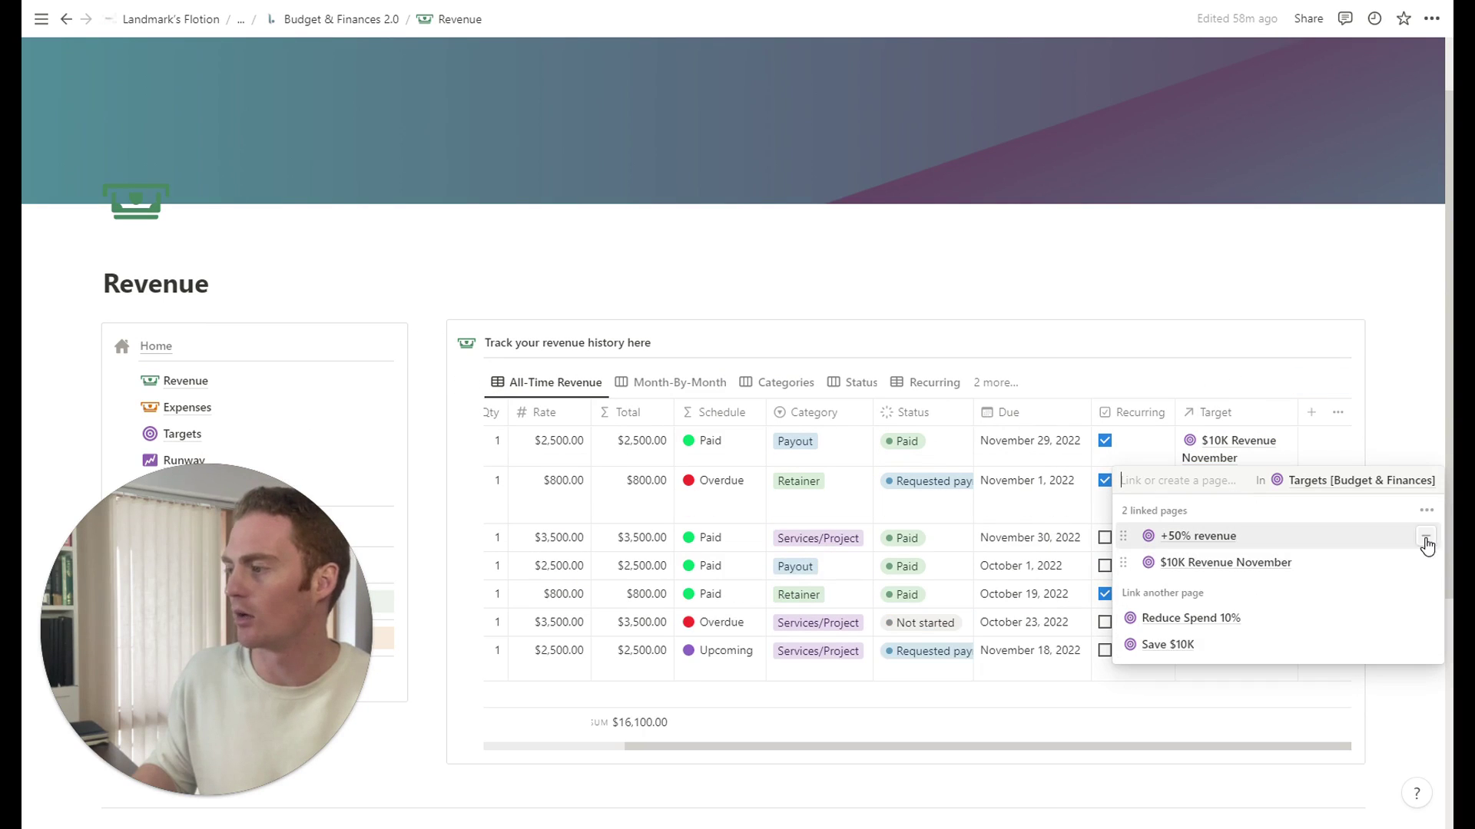
key(Escape)
scroll(1148, 527, left, 5)
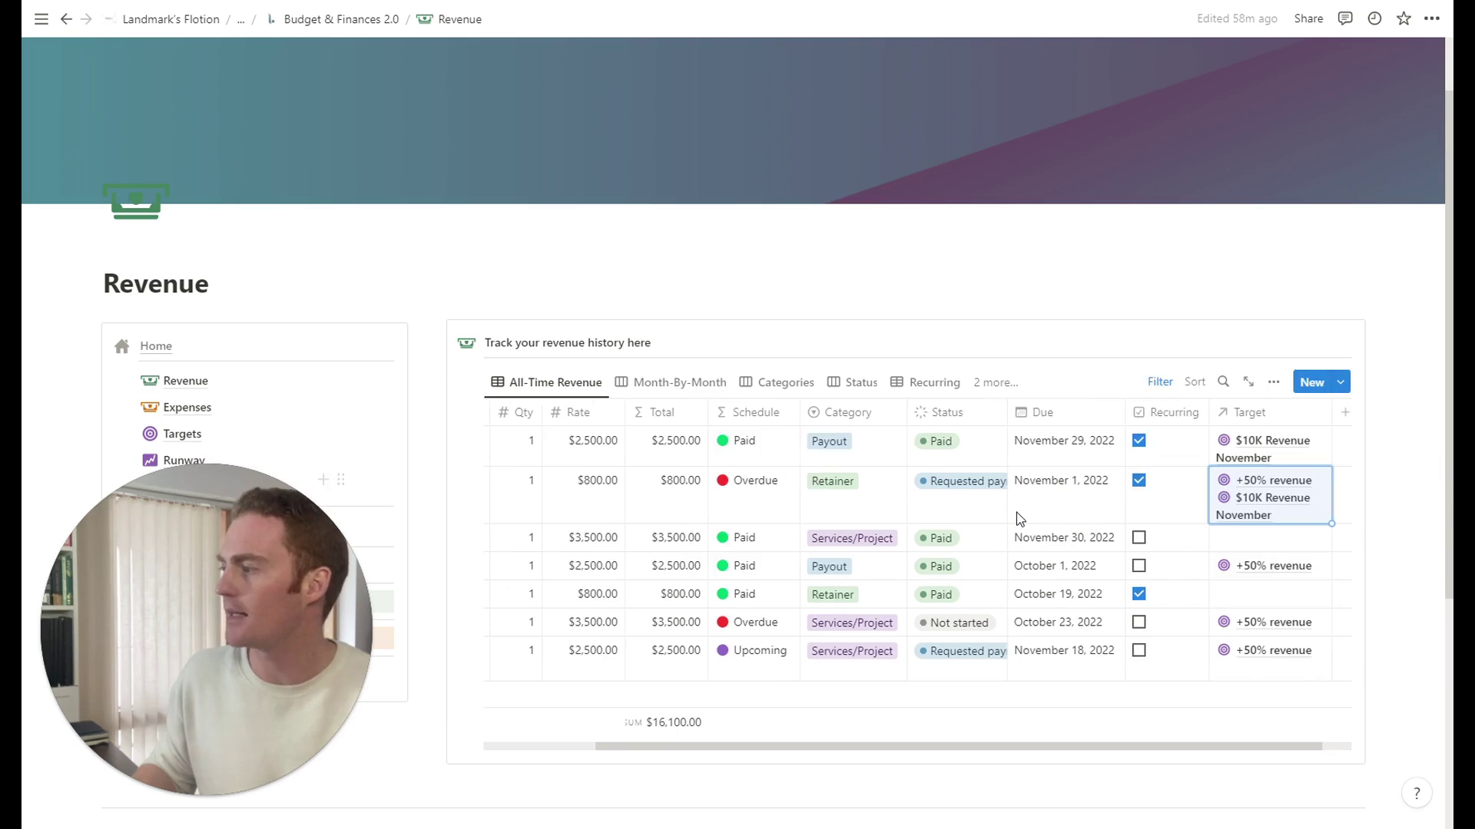
scroll(359, 379, down, 3)
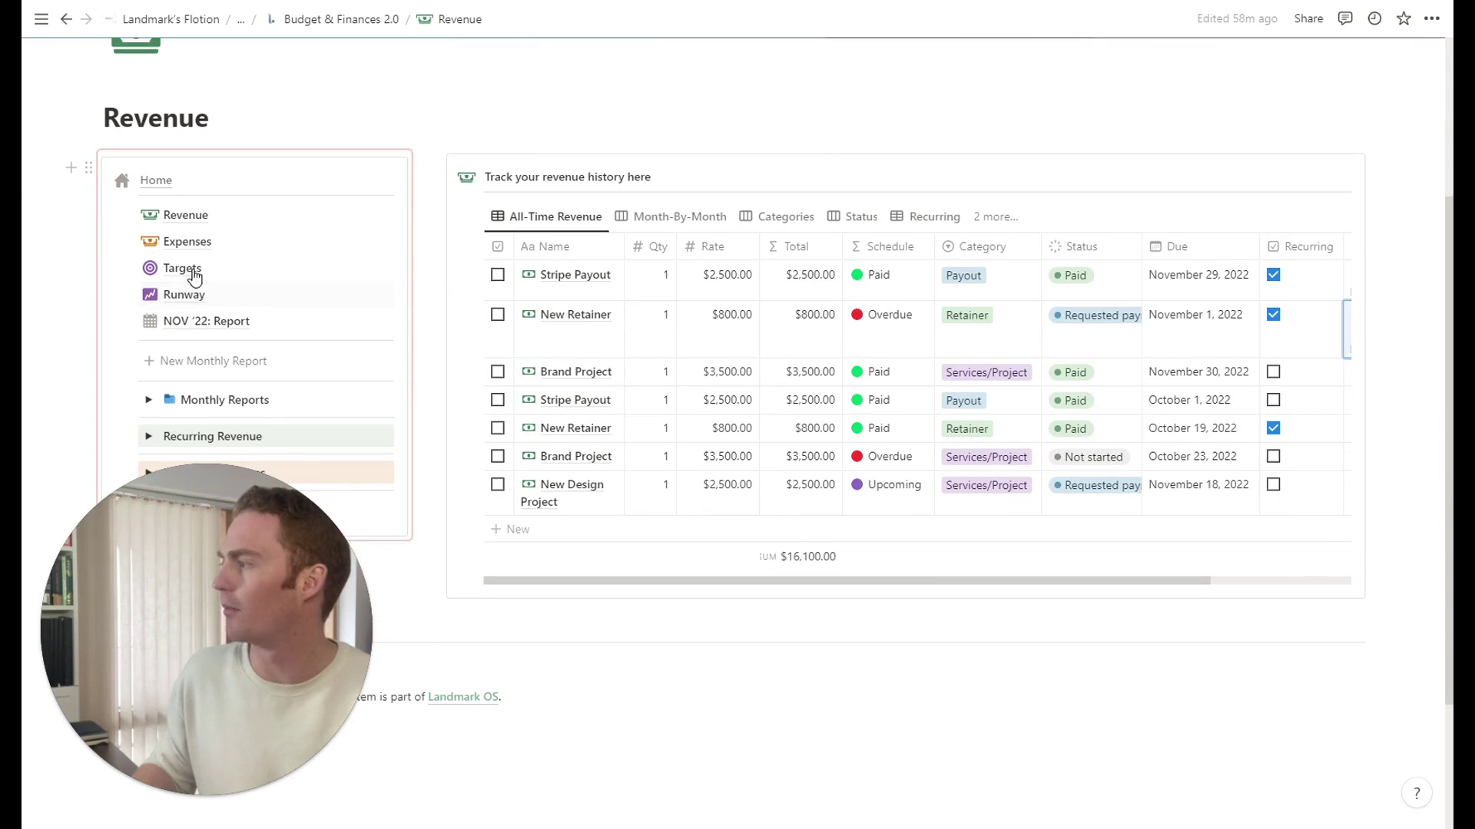
Return to Targets and preview the Reduce Spend 10% goal under Expense Goals
click(194, 268)
scroll(938, 319, down, 8)
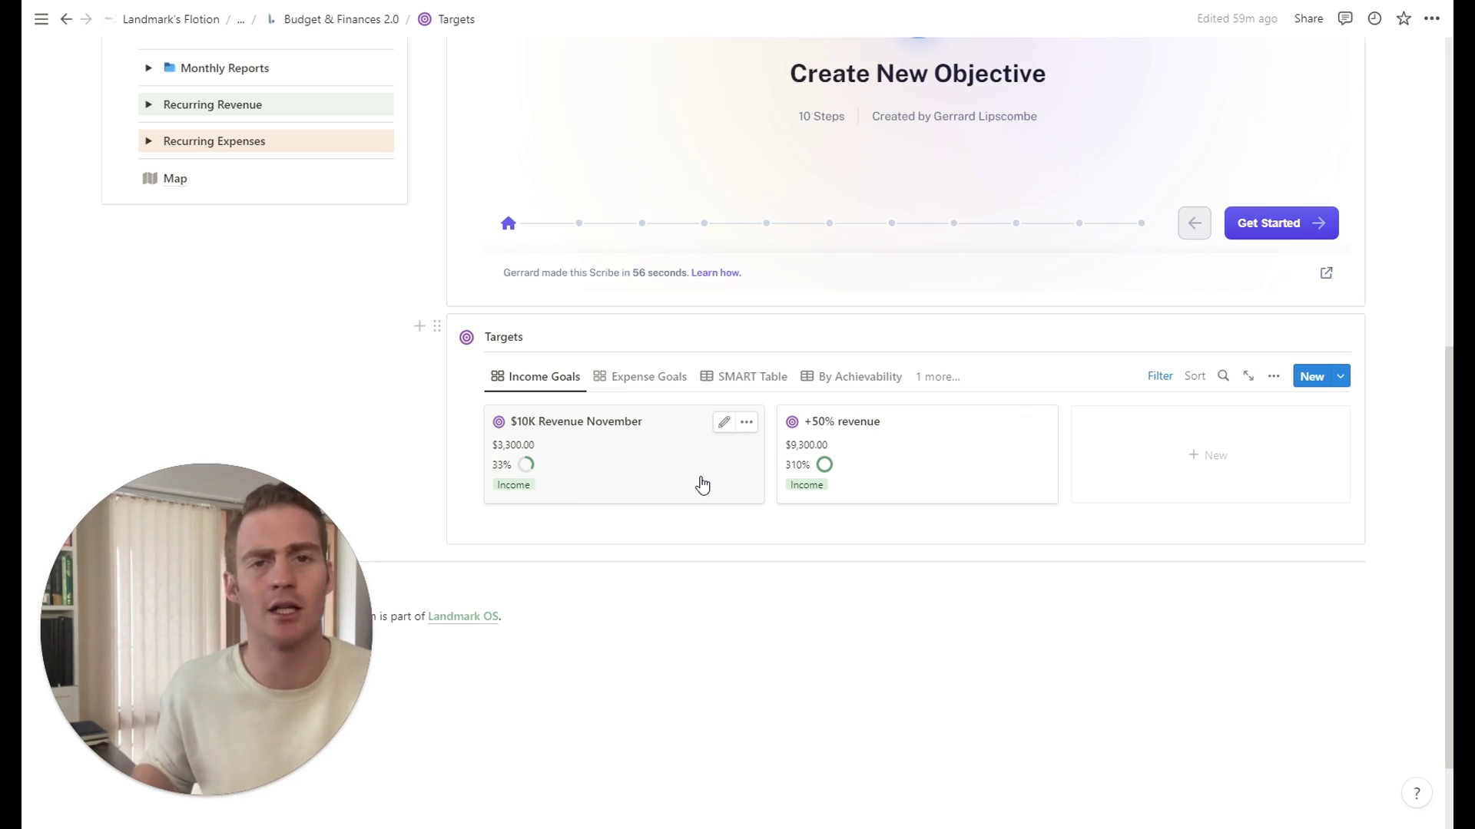
click(662, 380)
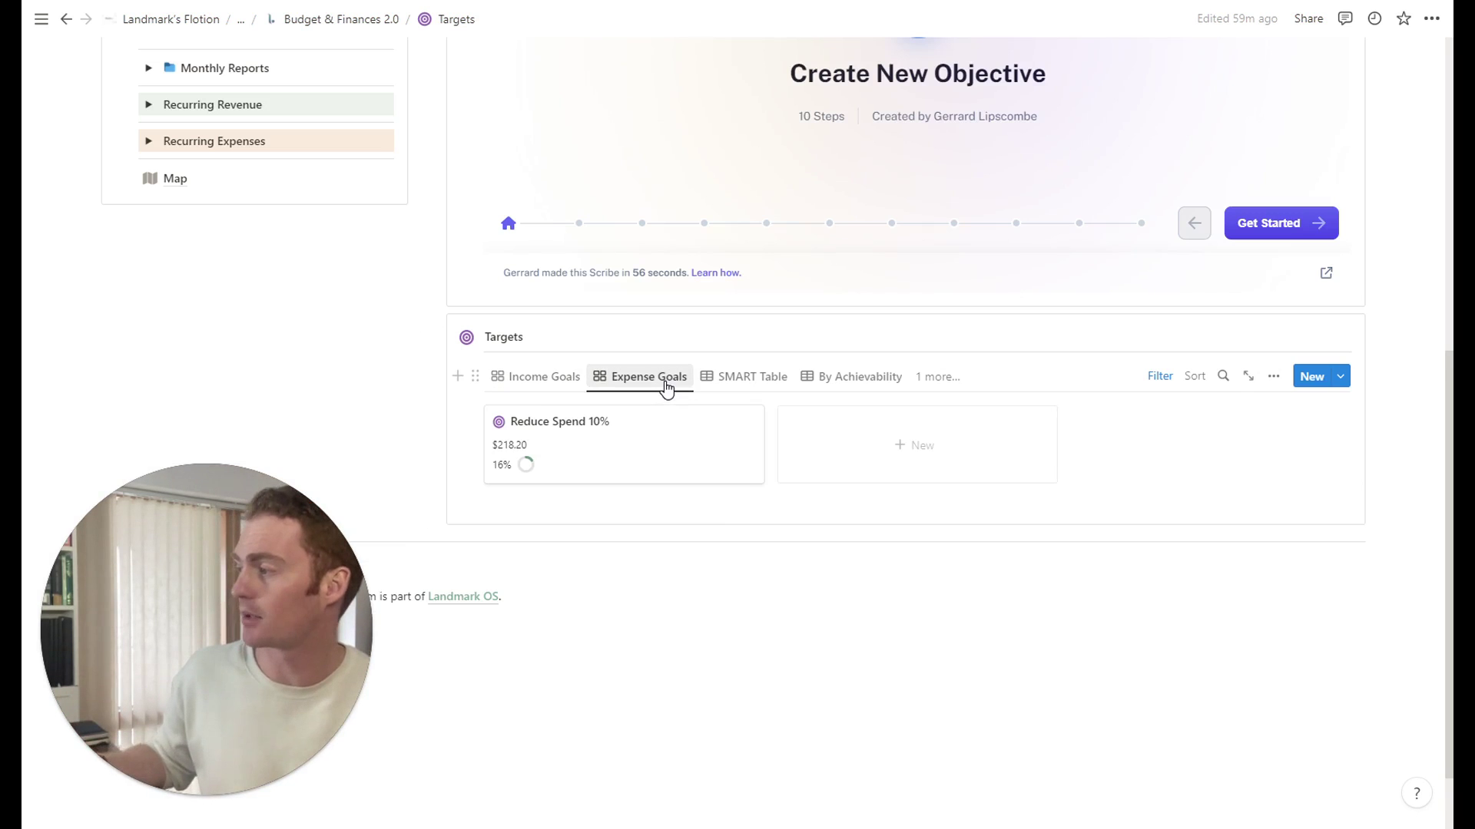
click(628, 438)
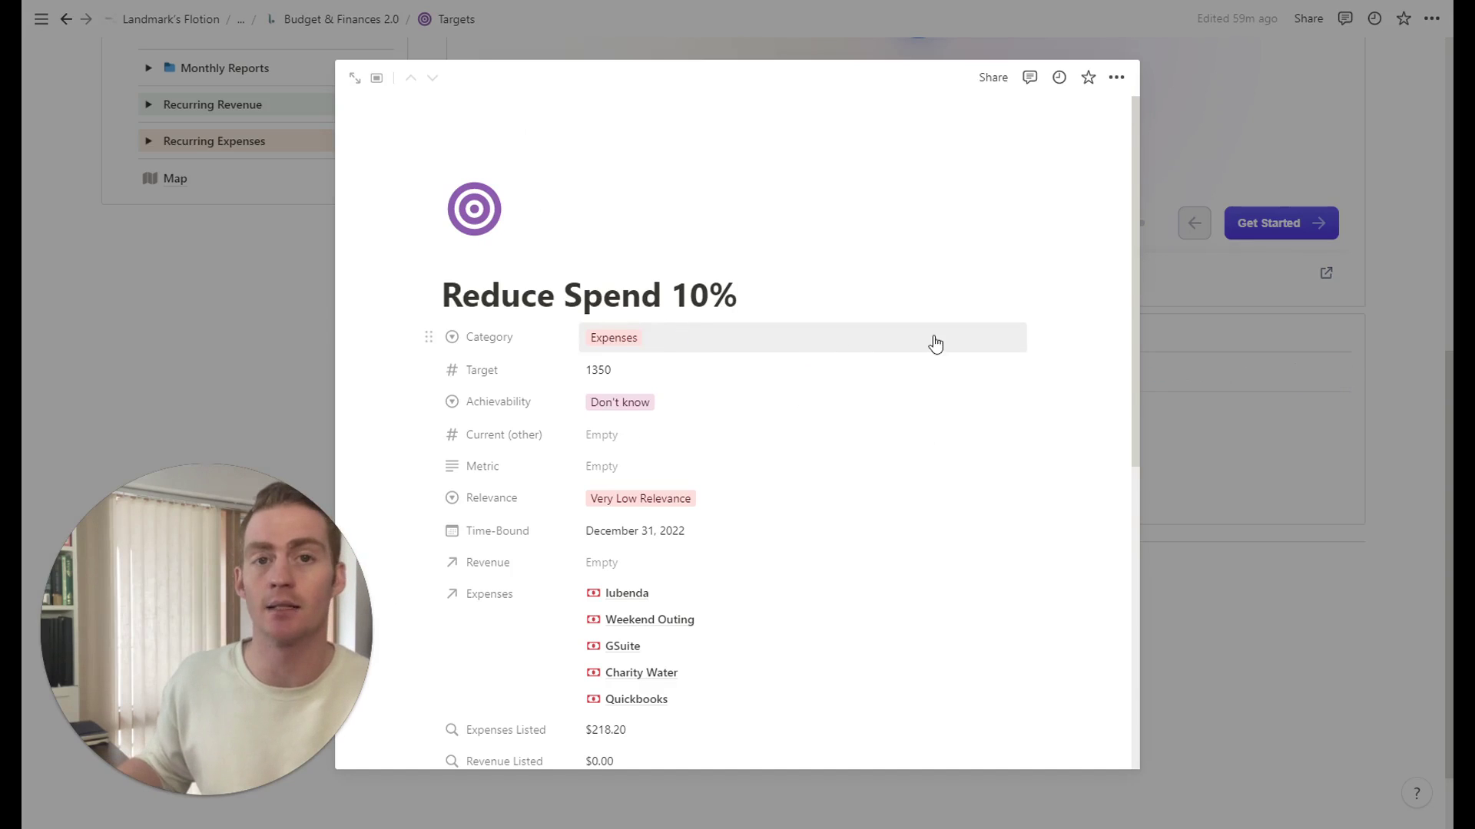
click(1309, 375)
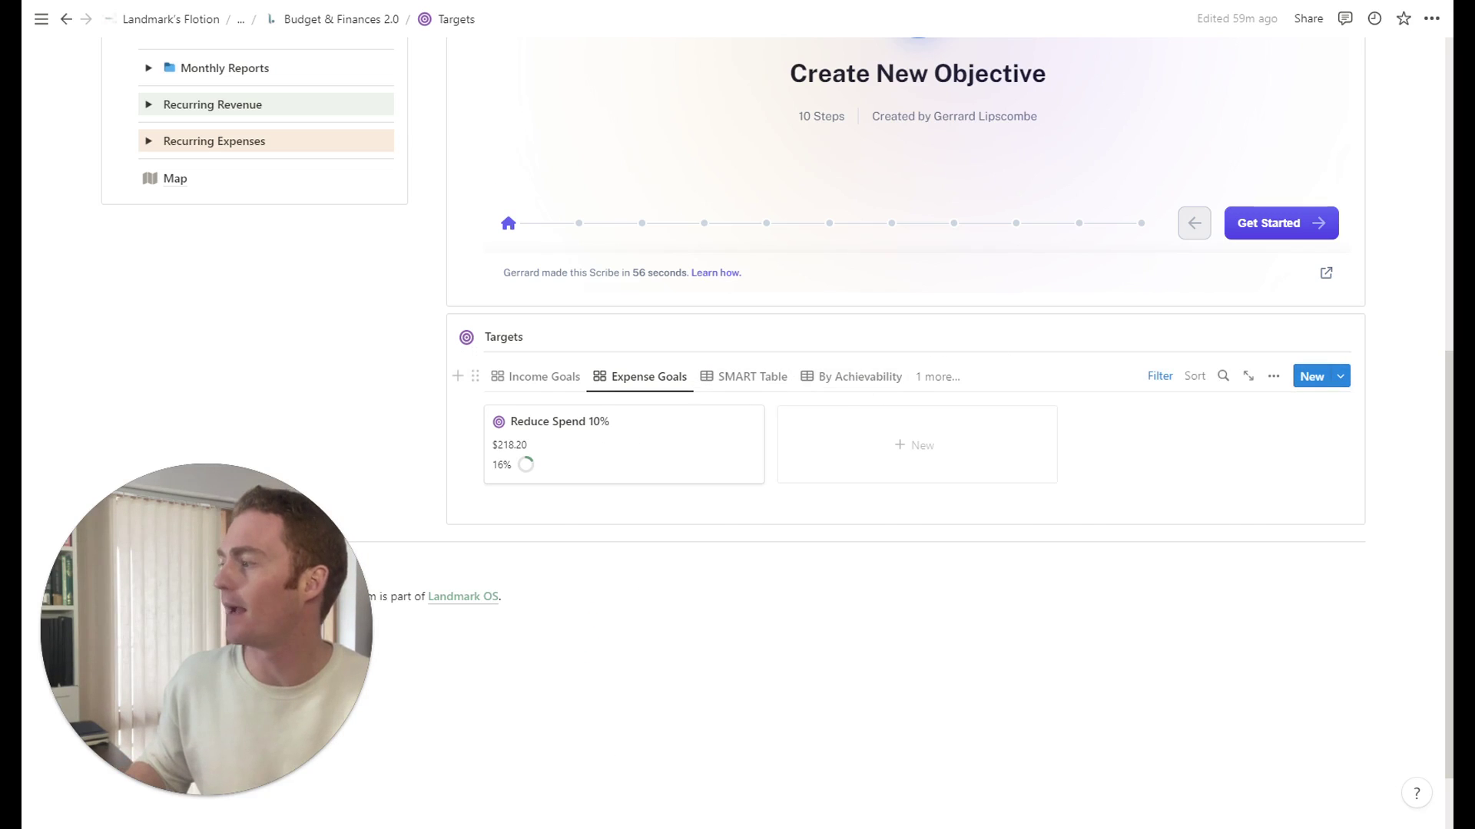
Browse the By Achievability and Target Dates views, then return to Income Goals
click(838, 384)
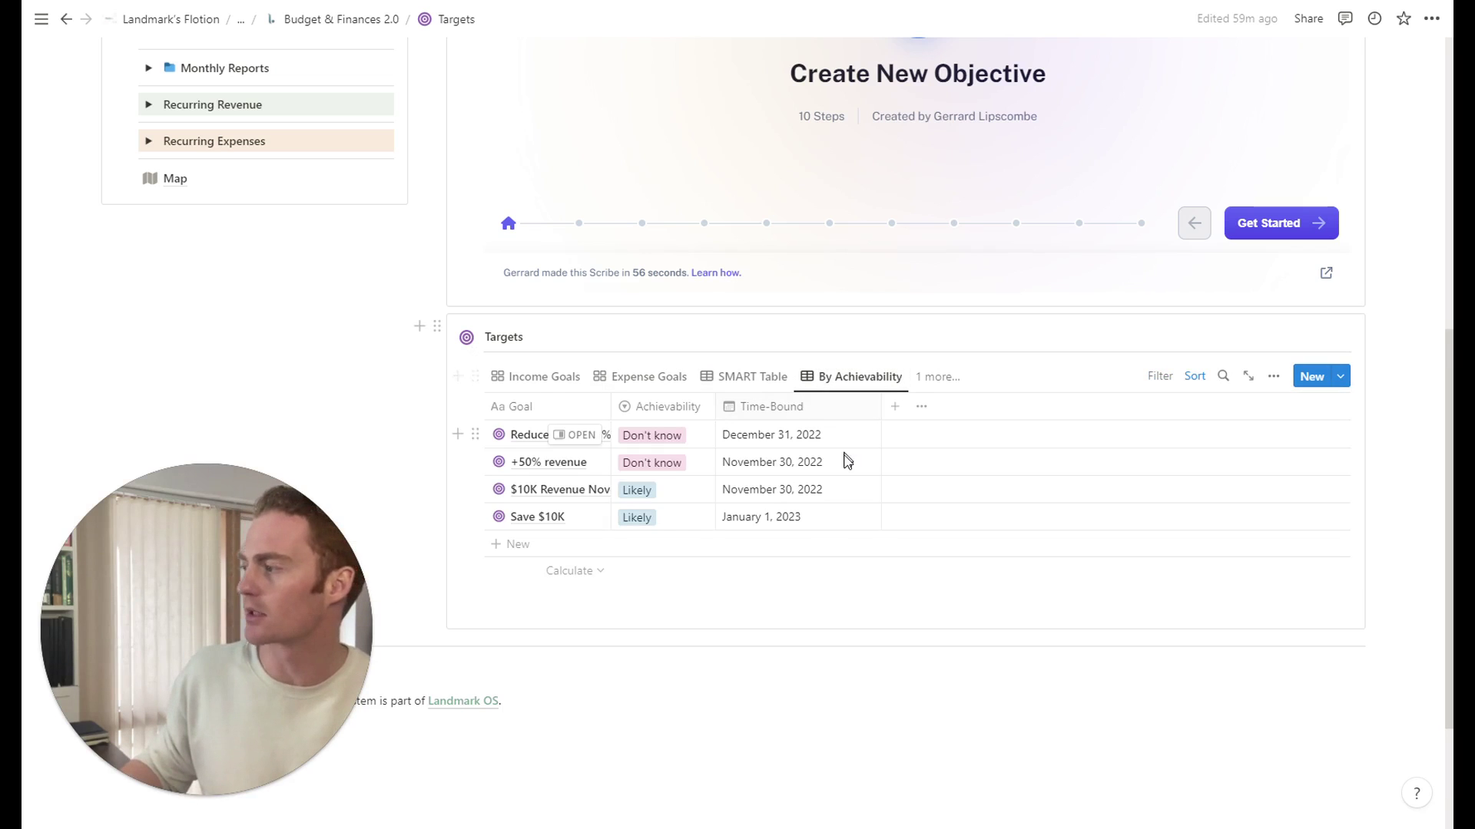
click(917, 382)
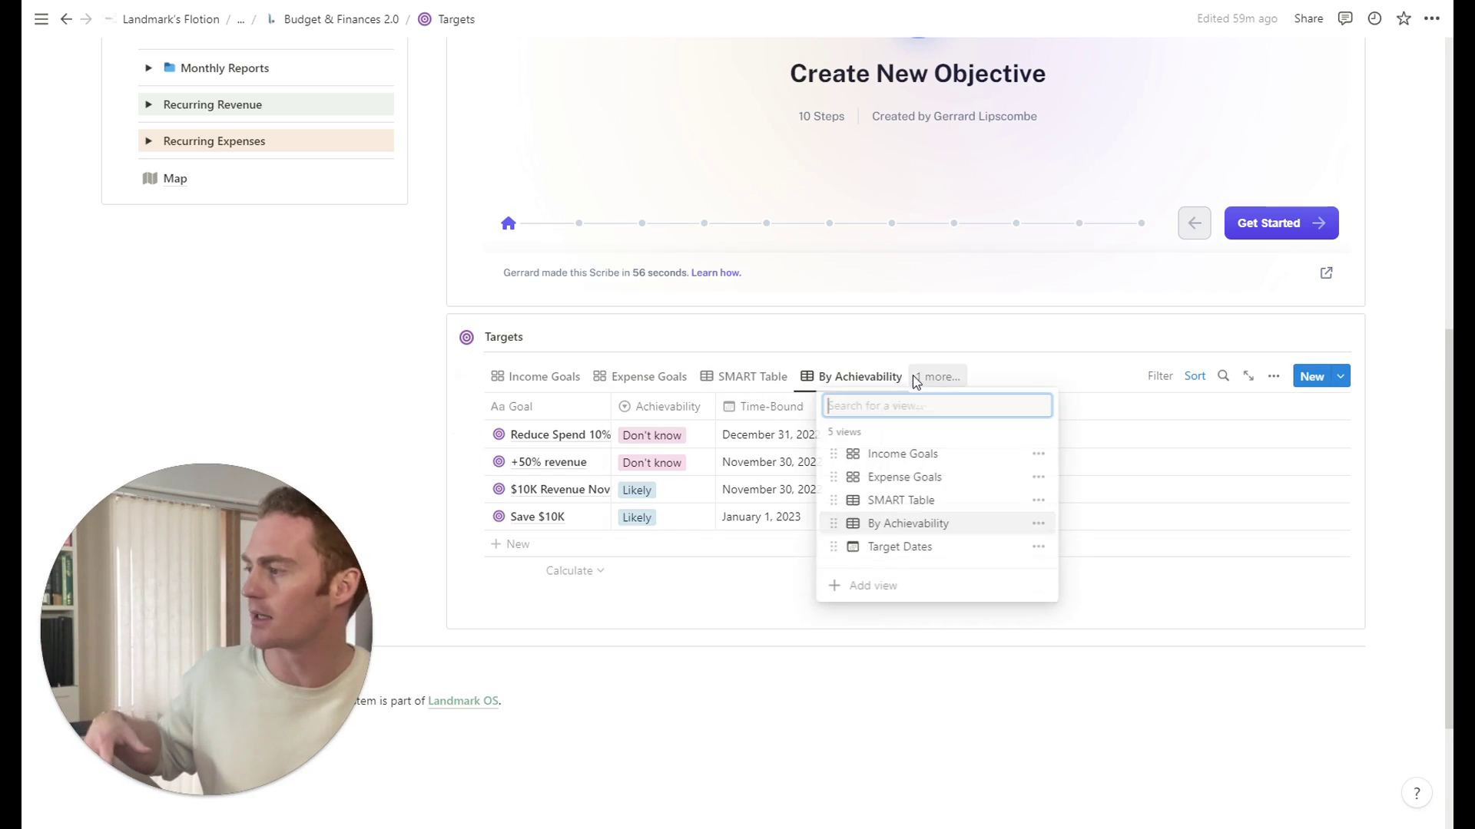
click(905, 550)
scroll(1167, 537, down, 3)
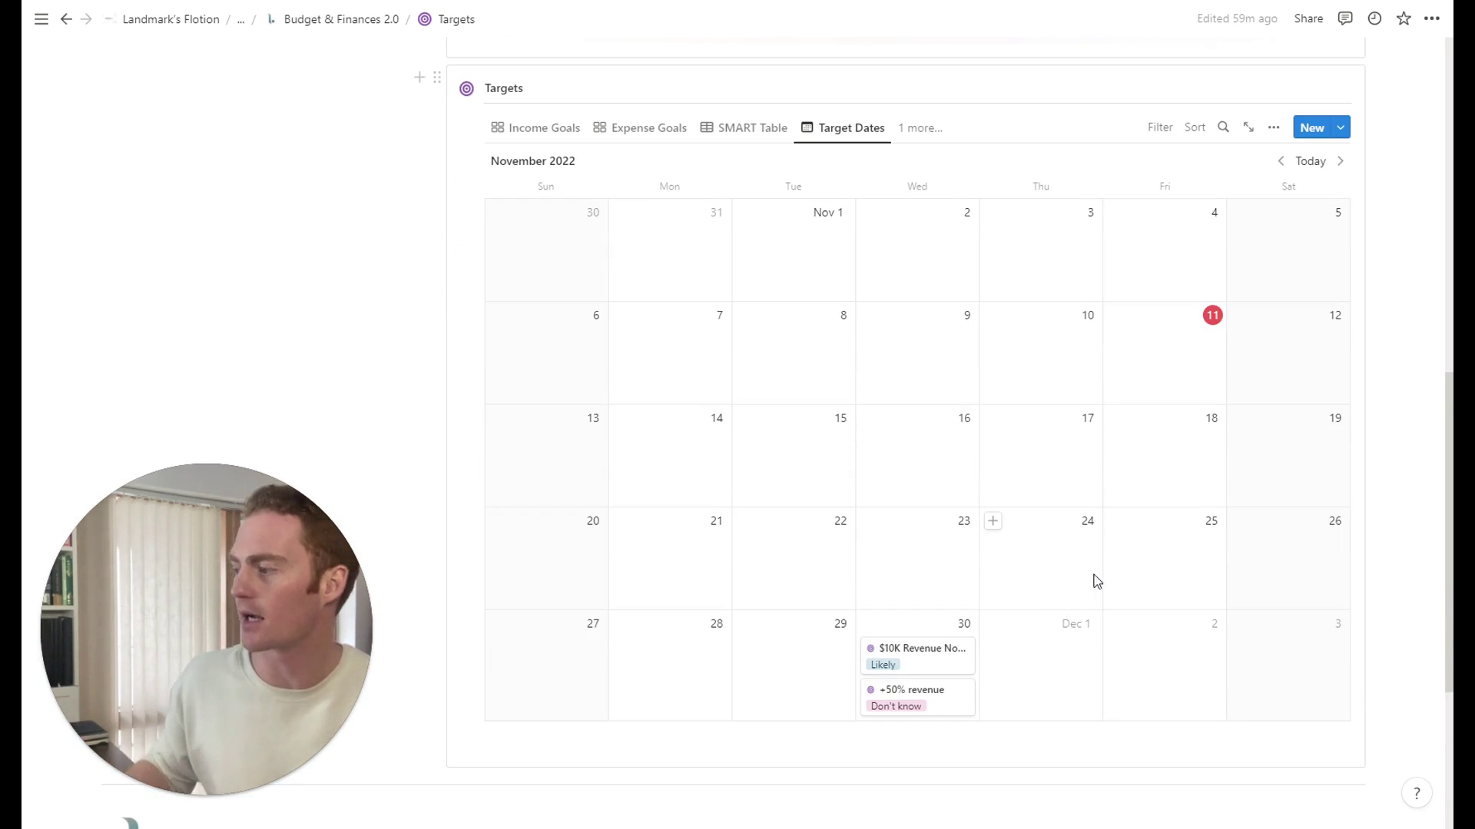
scroll(1108, 550, up, 3)
scroll(901, 500, up, 1)
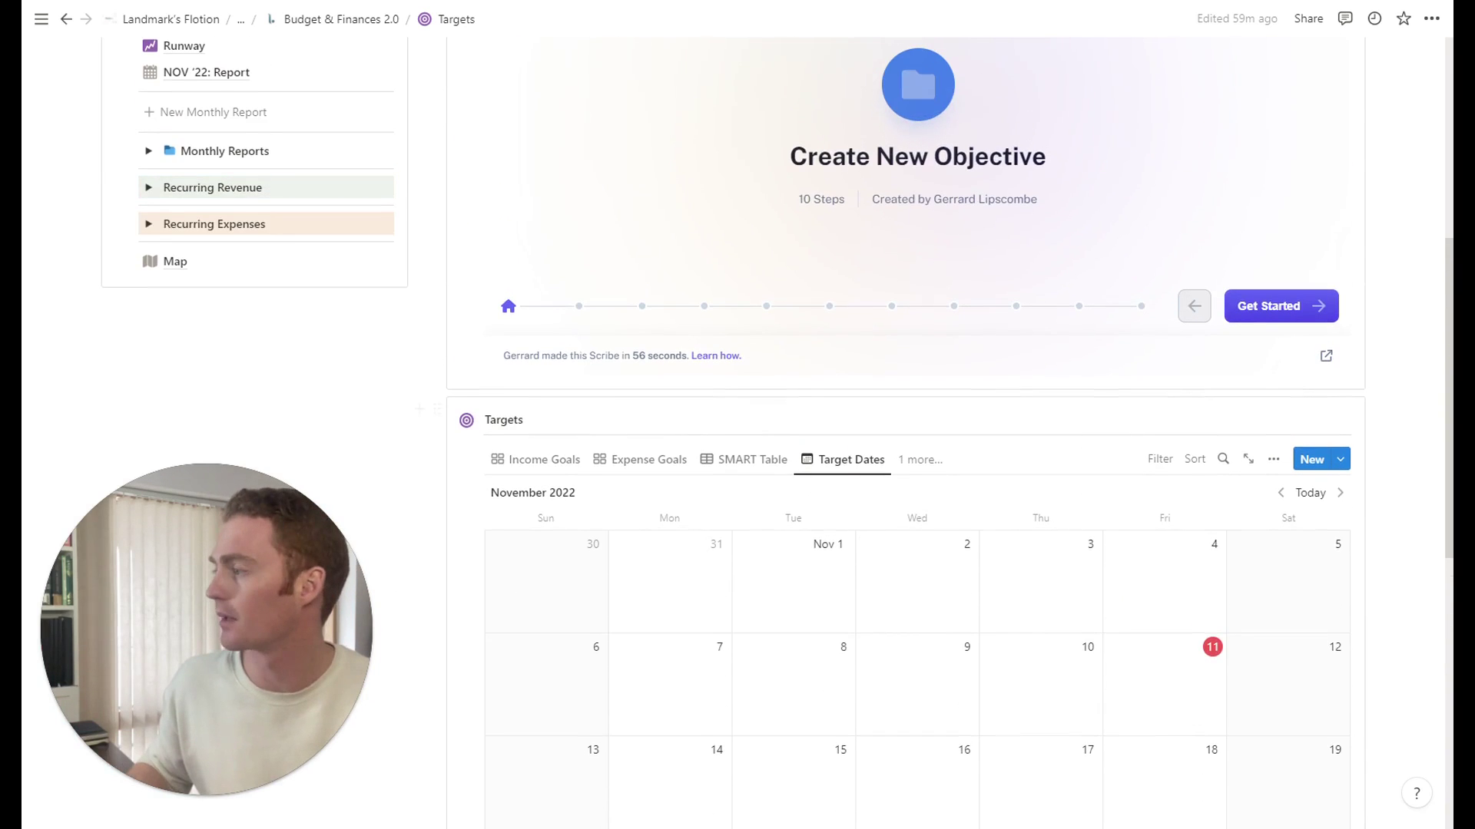
click(544, 462)
scroll(545, 473, up, 4)
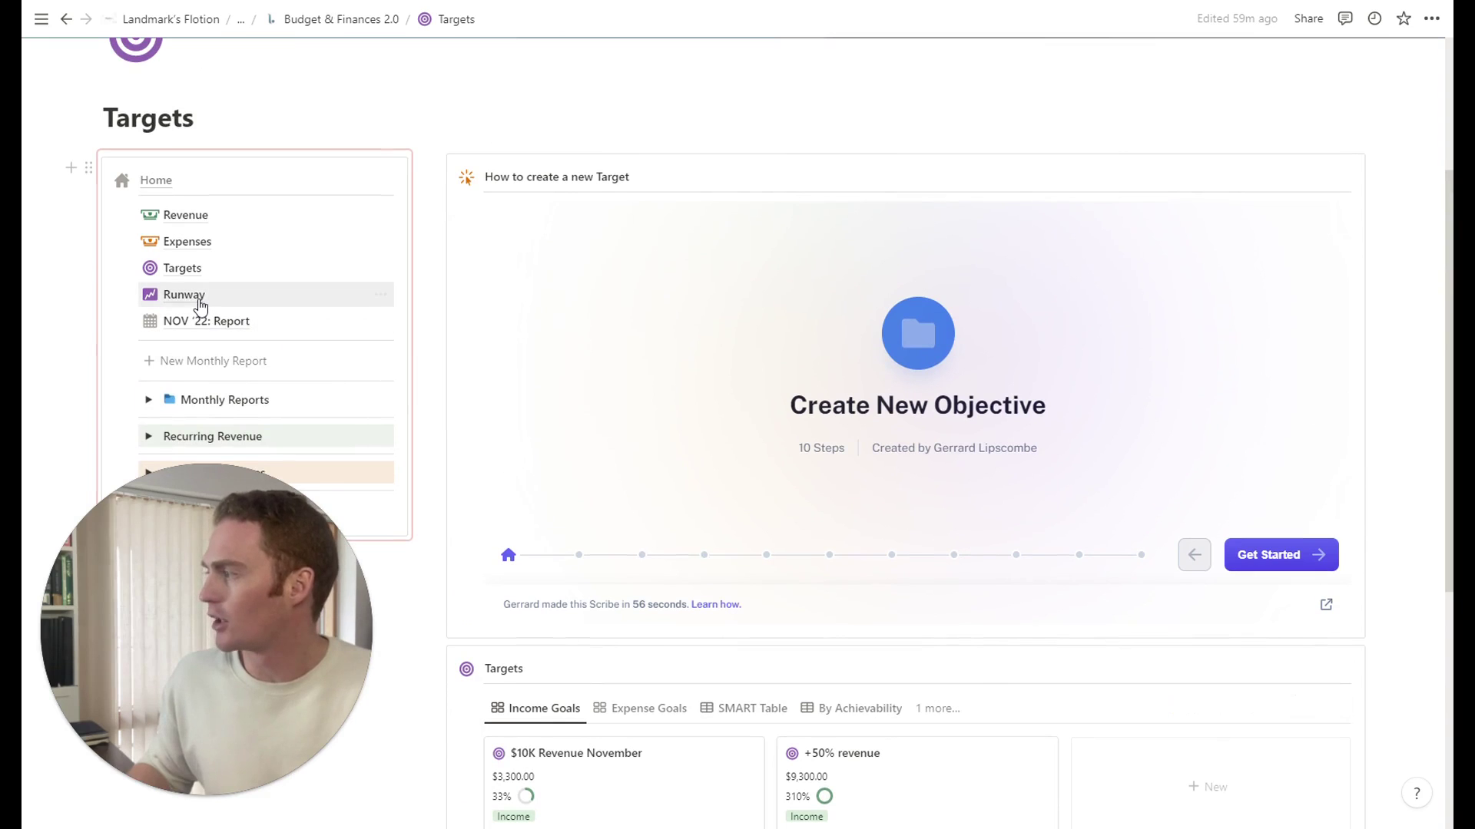
Open the Runway page and review its buffer calculator's expense and cash inputs
click(231, 305)
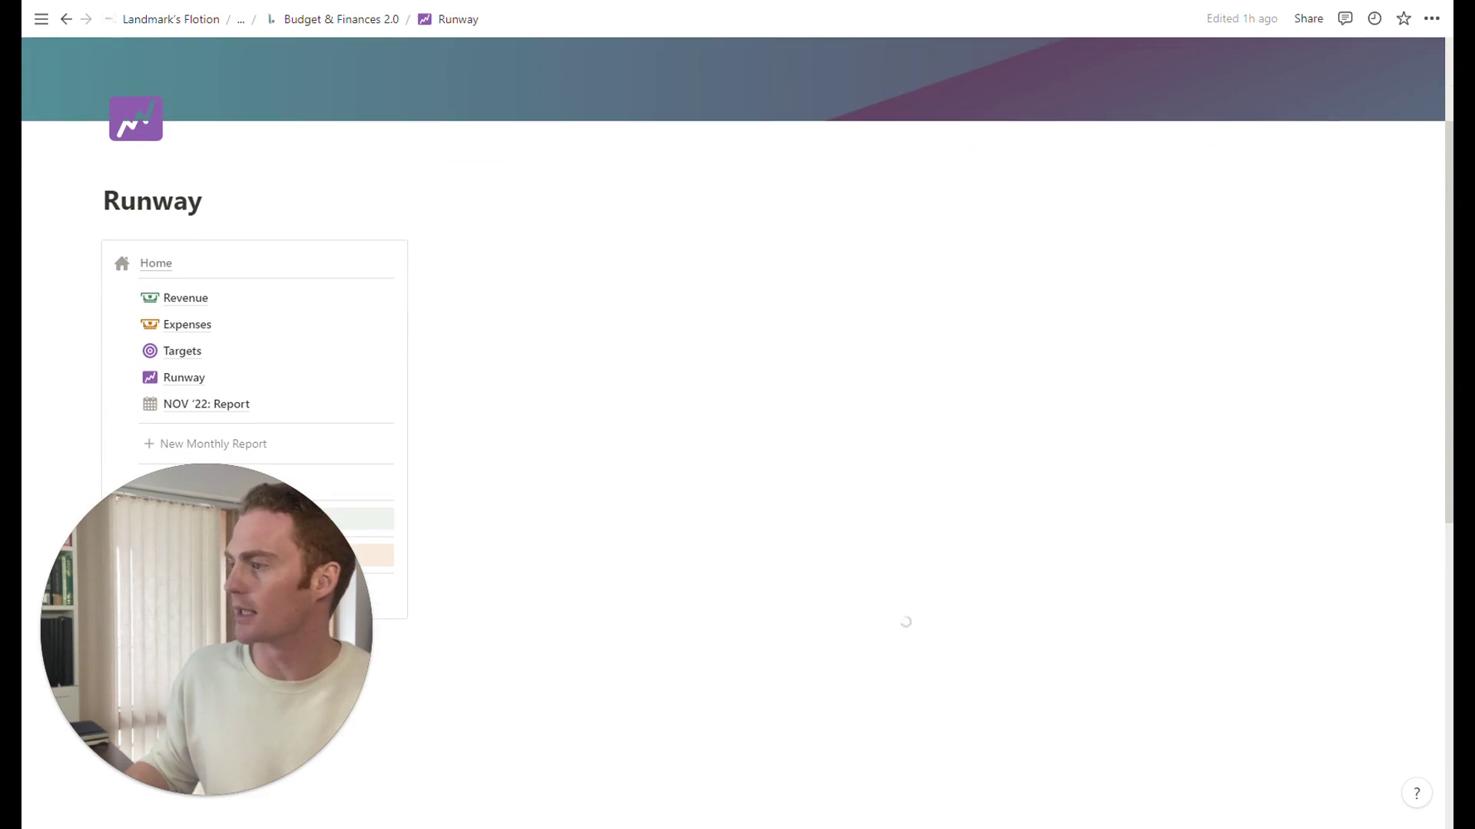
scroll(905, 705, down, 2)
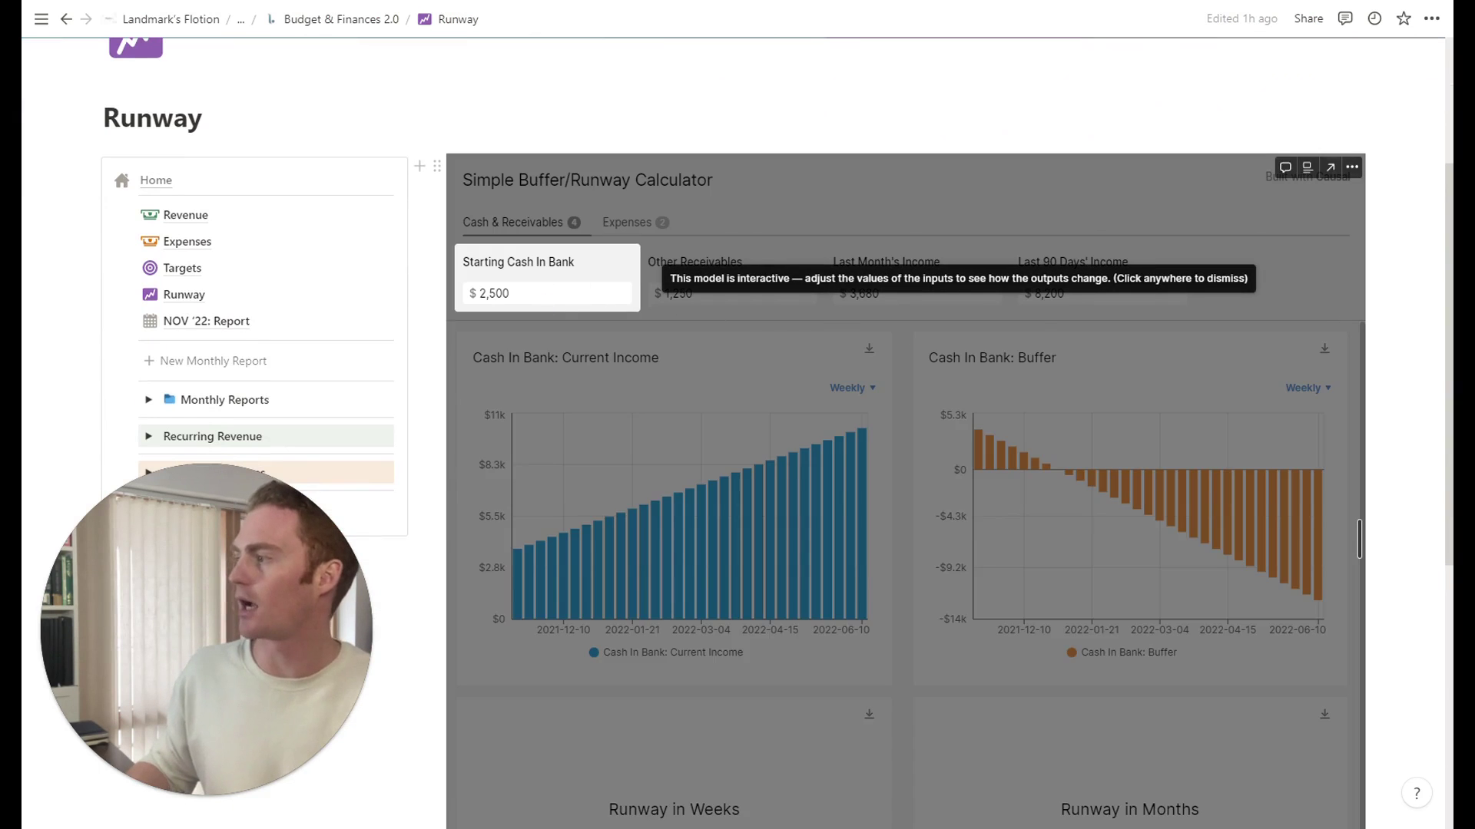
click(508, 293)
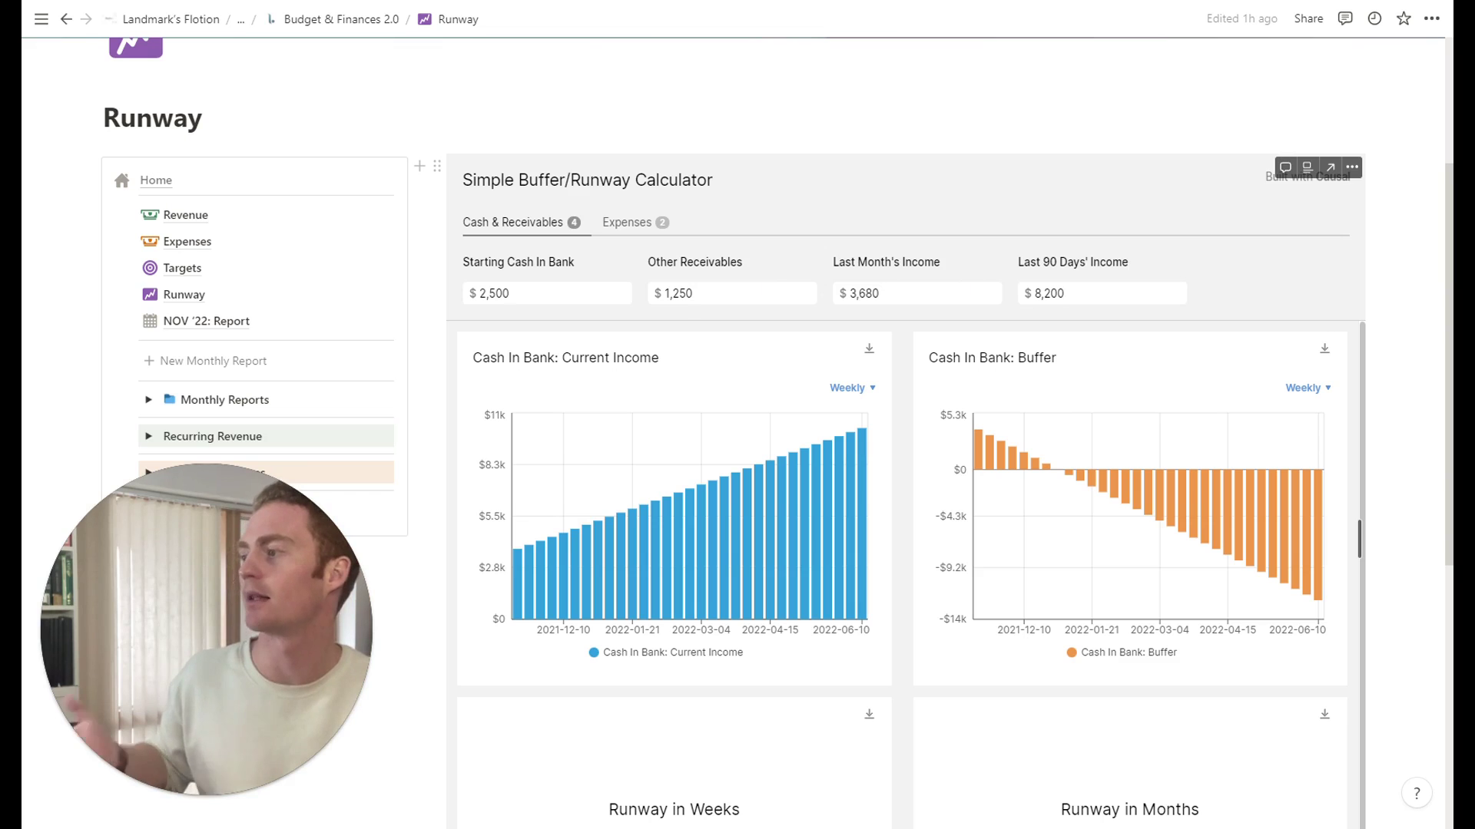
click(635, 227)
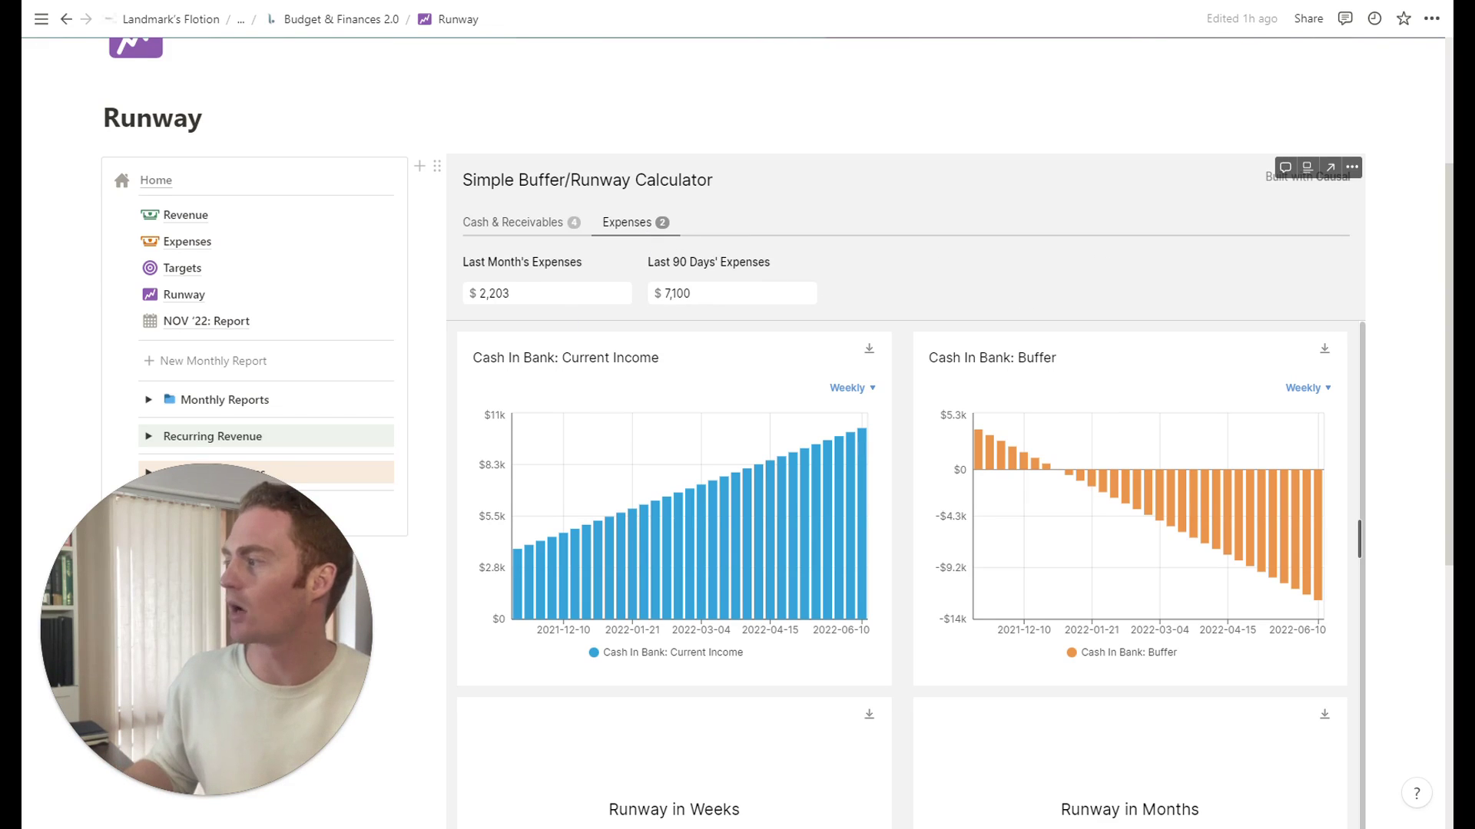
click(503, 224)
scroll(884, 484, down, 1)
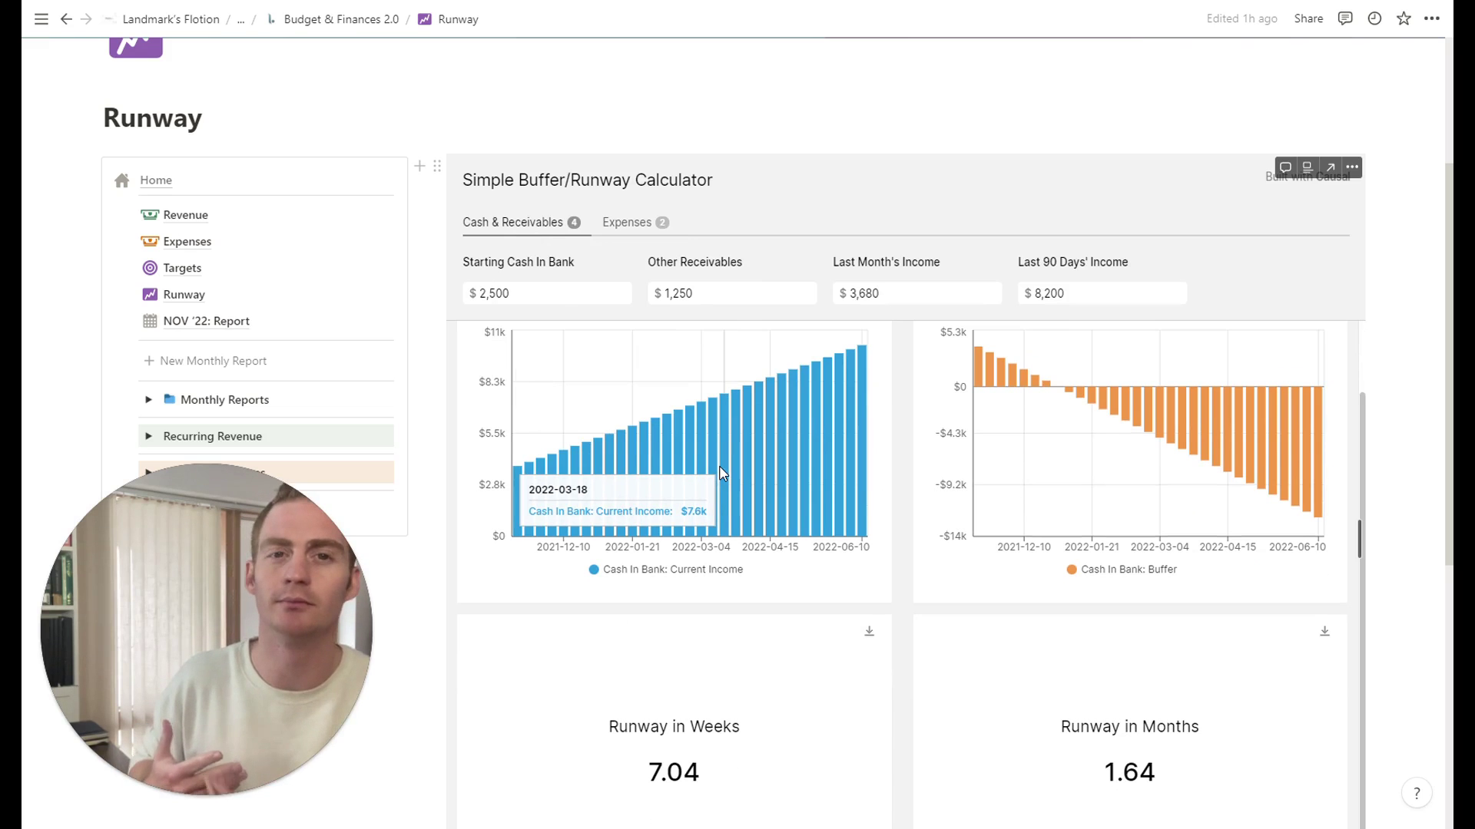
scroll(965, 528, down, 1)
scroll(964, 528, down, 4)
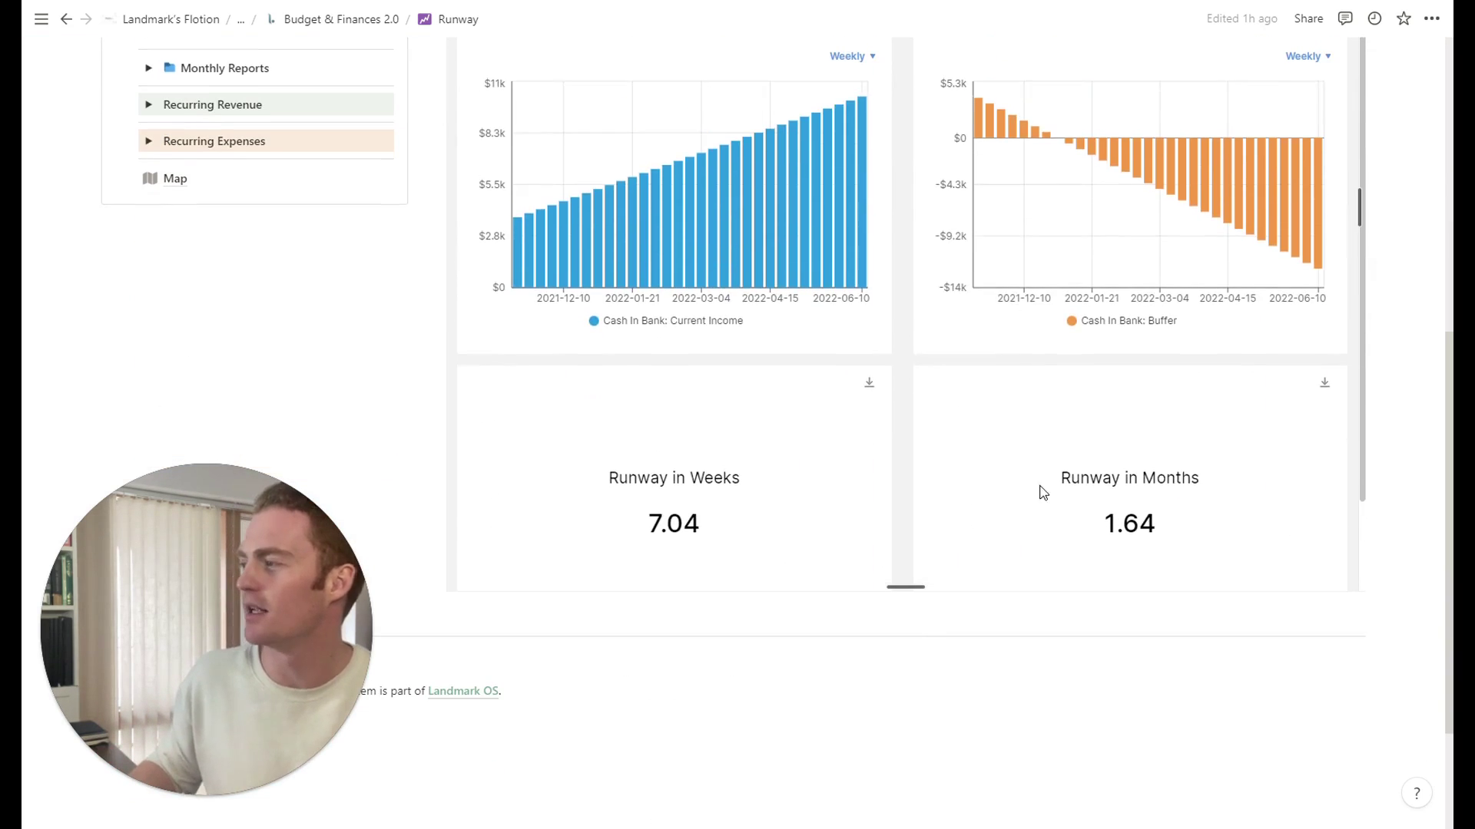
scroll(1042, 492, up, 4)
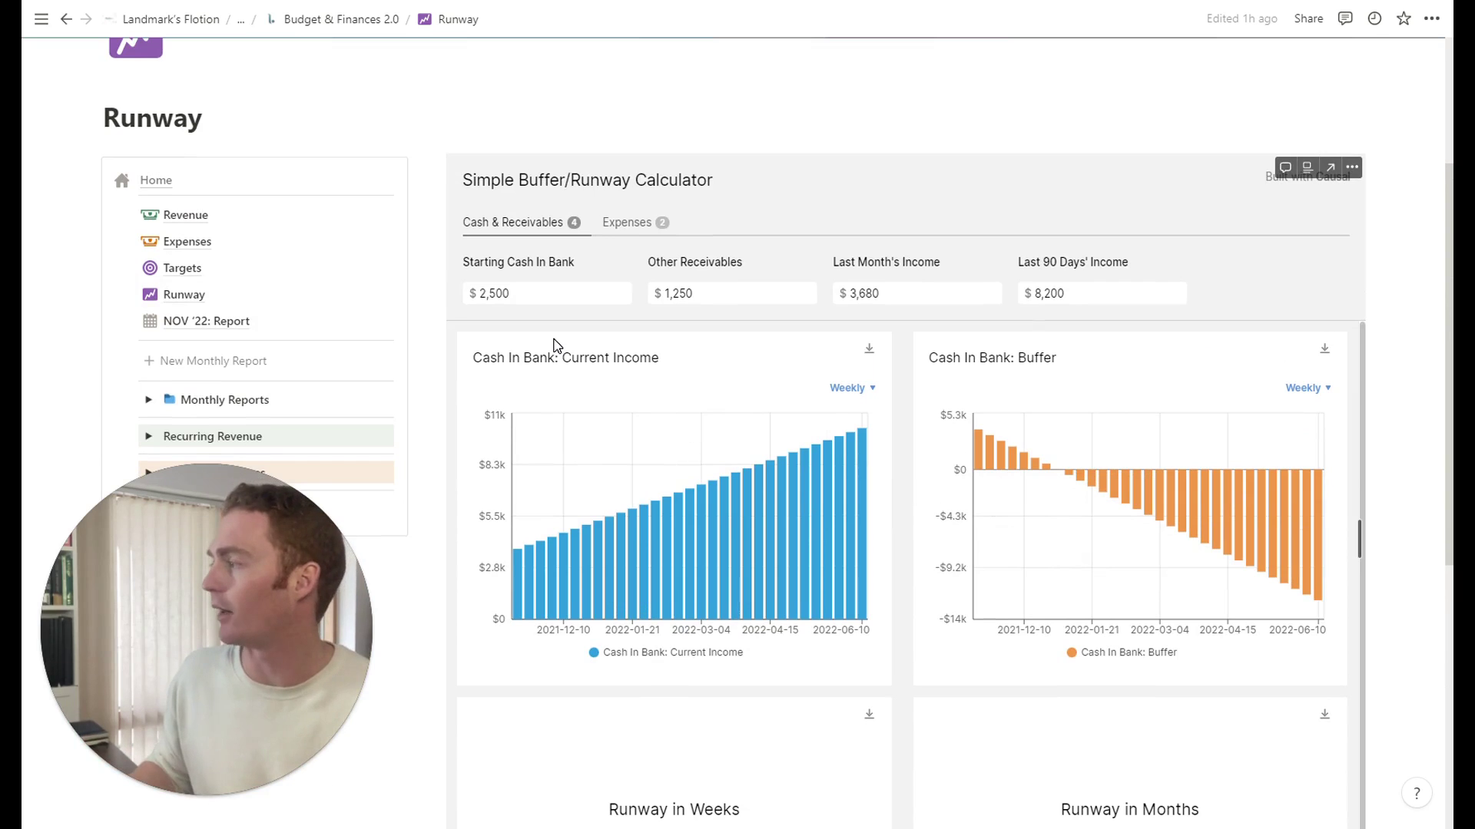
Open NOV '22: Report and advance the monthly-report how-to guide to the filter step
click(238, 329)
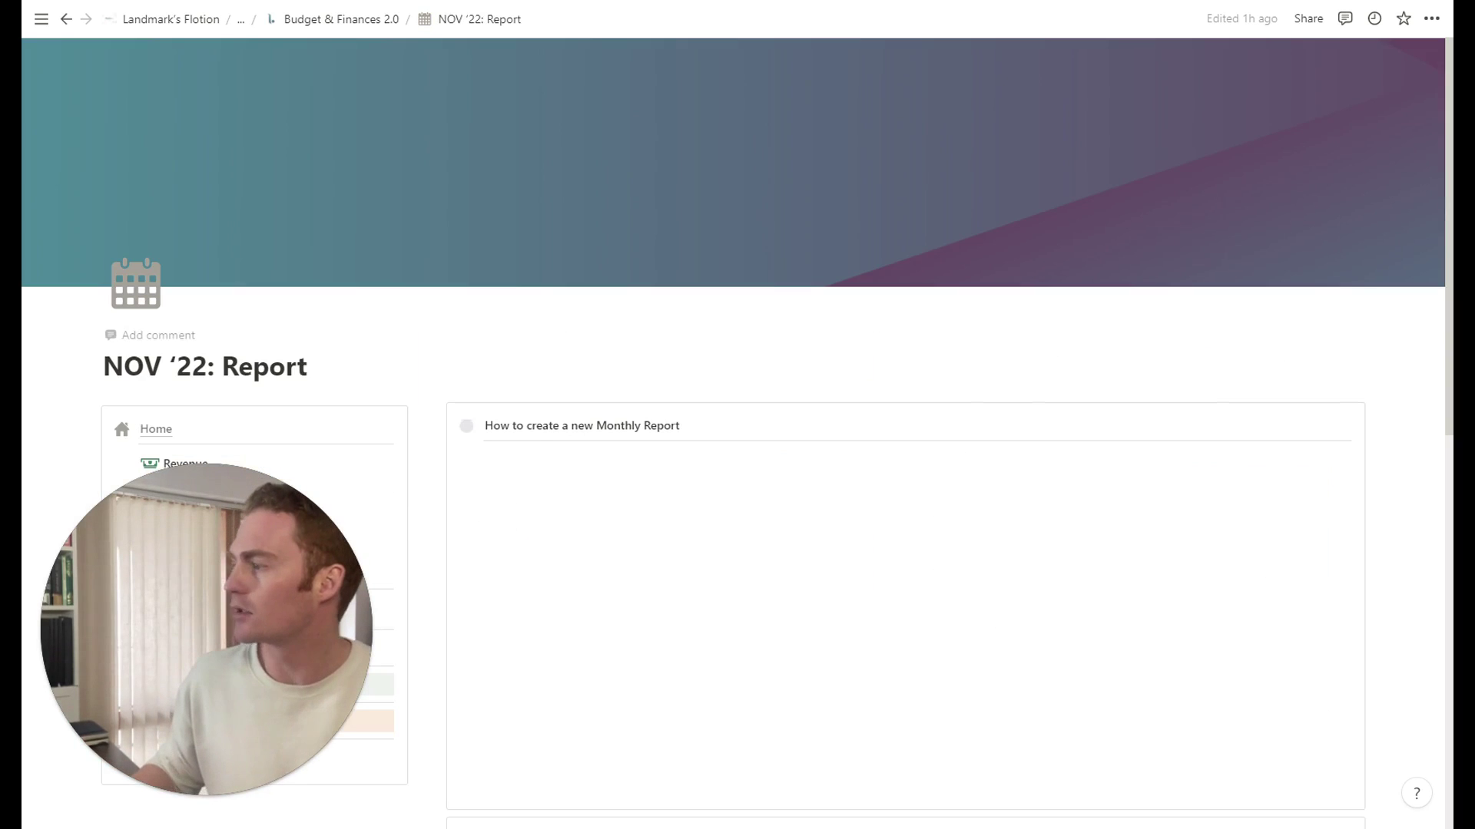
scroll(1040, 421, down, 3)
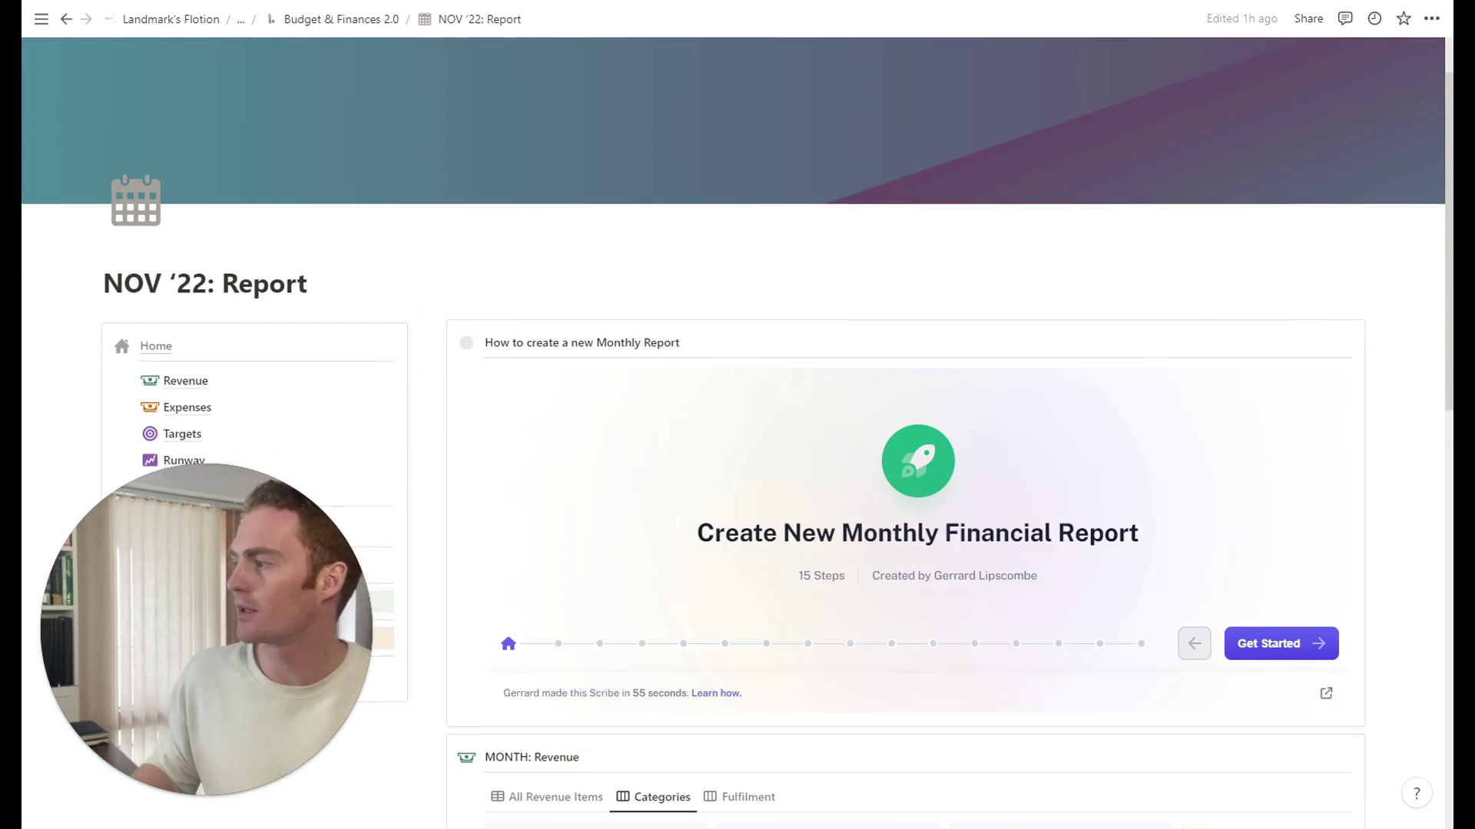
click(1300, 563)
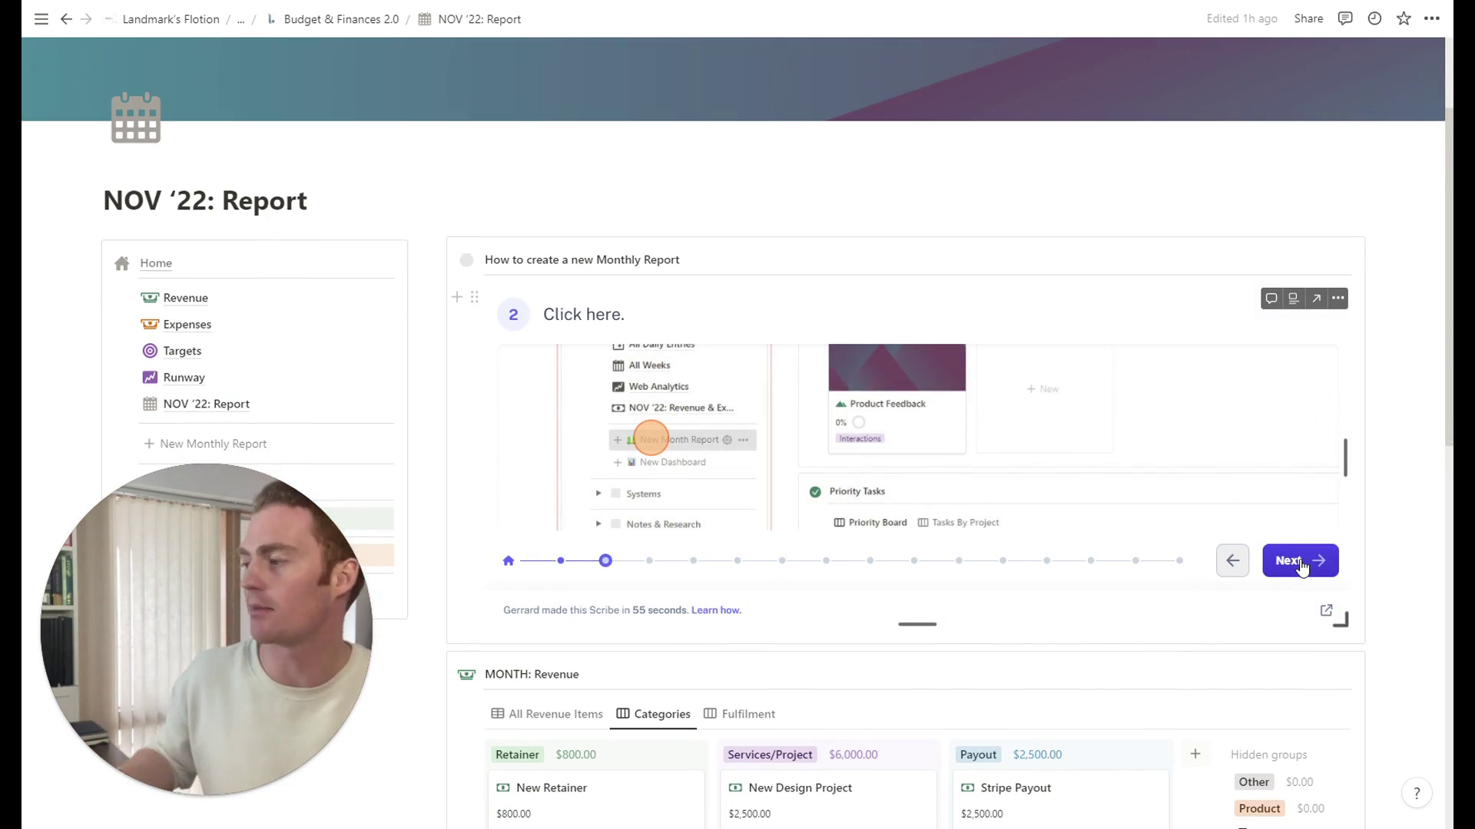
click(1300, 564)
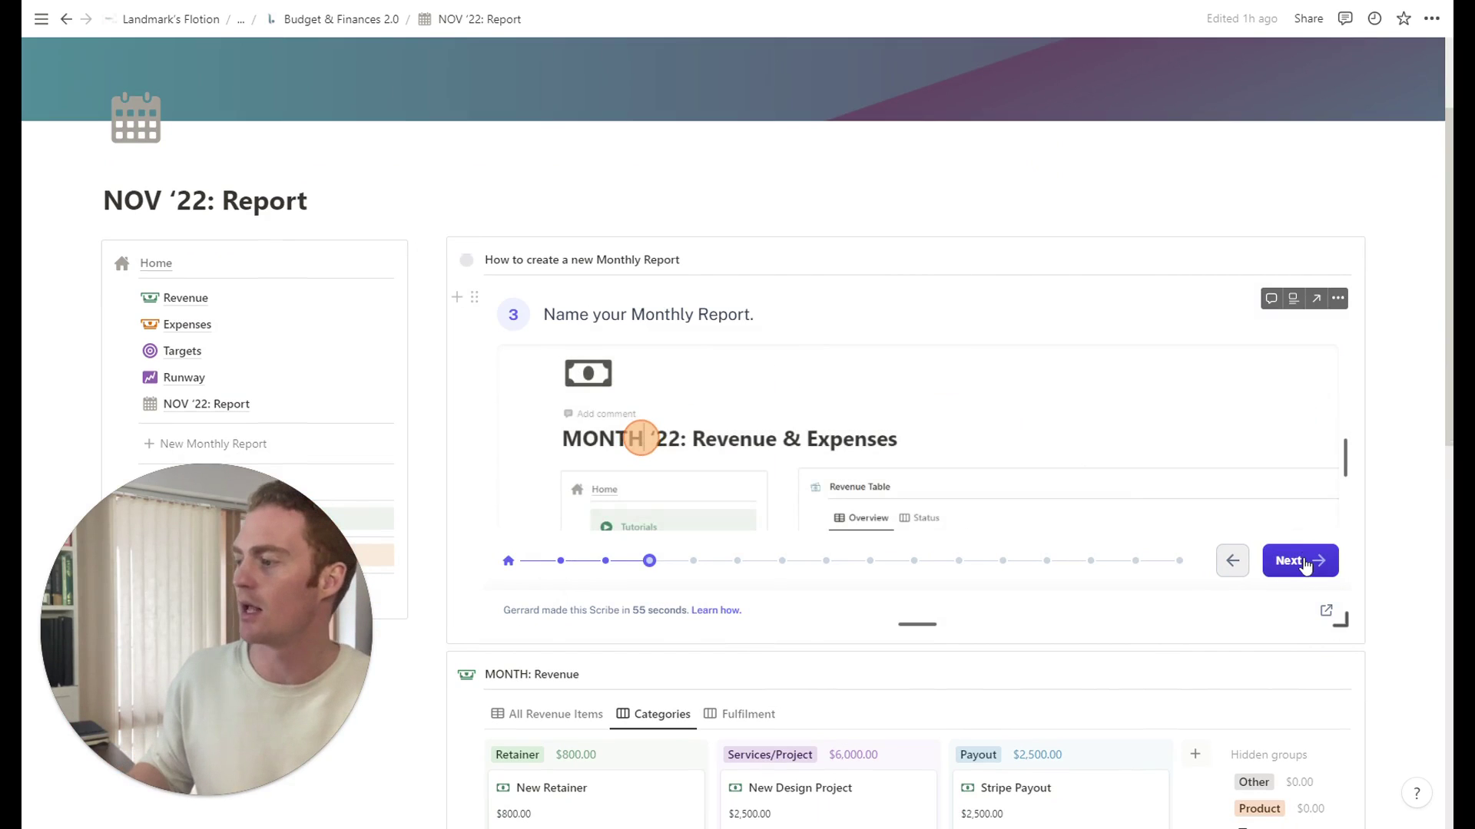
click(1303, 563)
Peek at the revenue board's date and archive filters, then hide them
scroll(845, 461, down, 2)
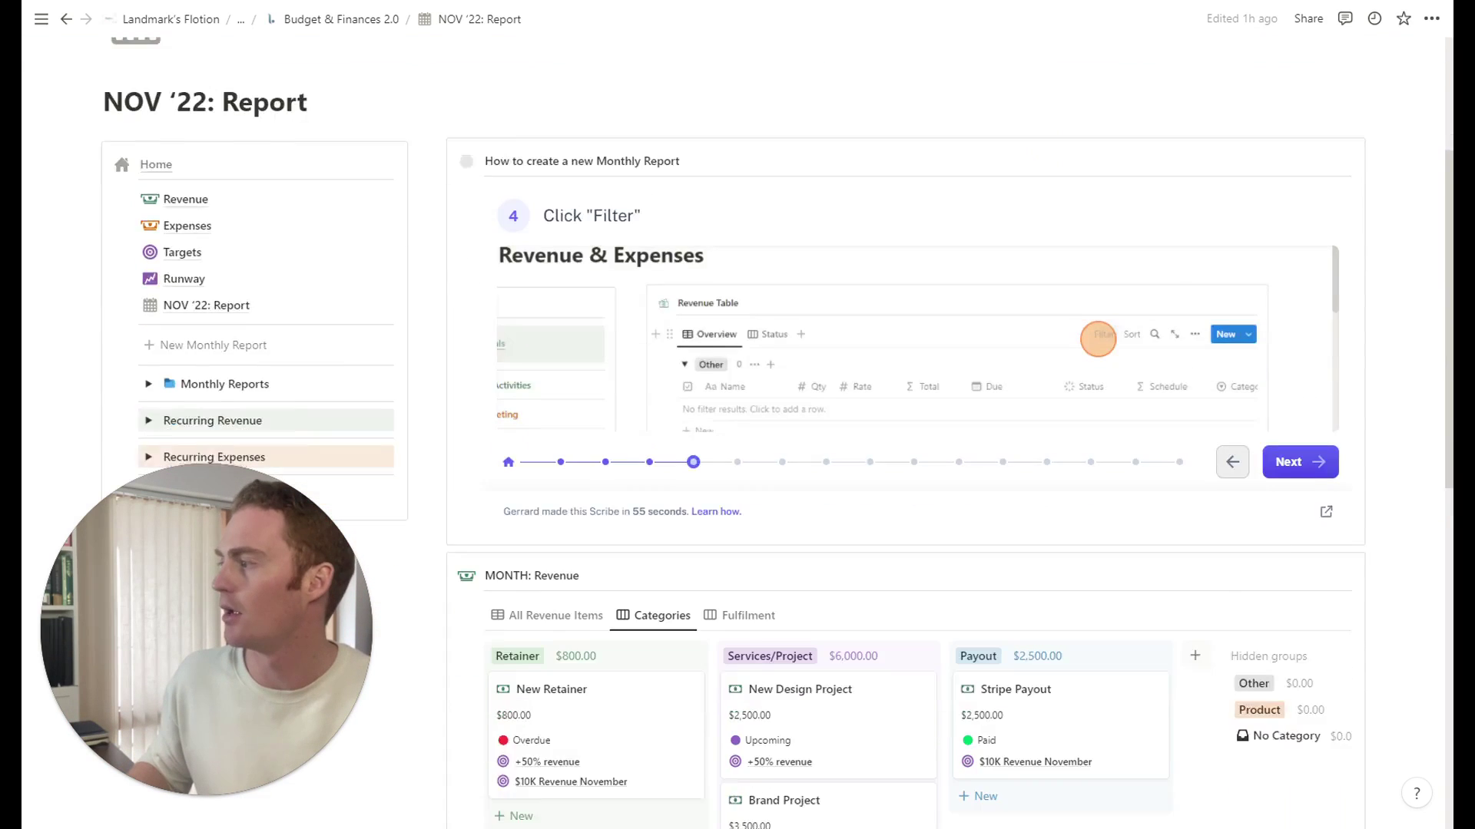
scroll(845, 461, down, 3)
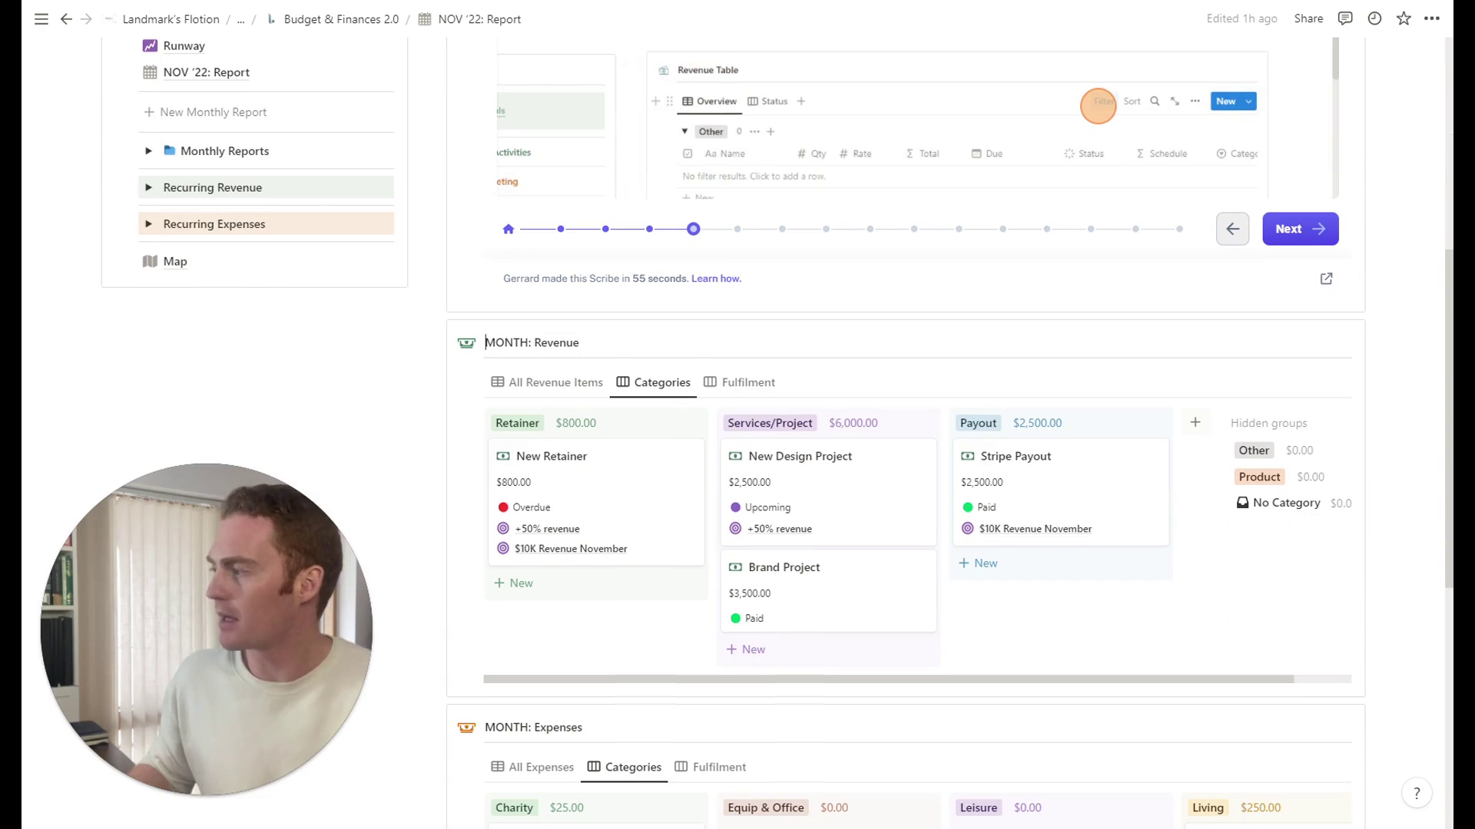
scroll(787, 269, down, 2)
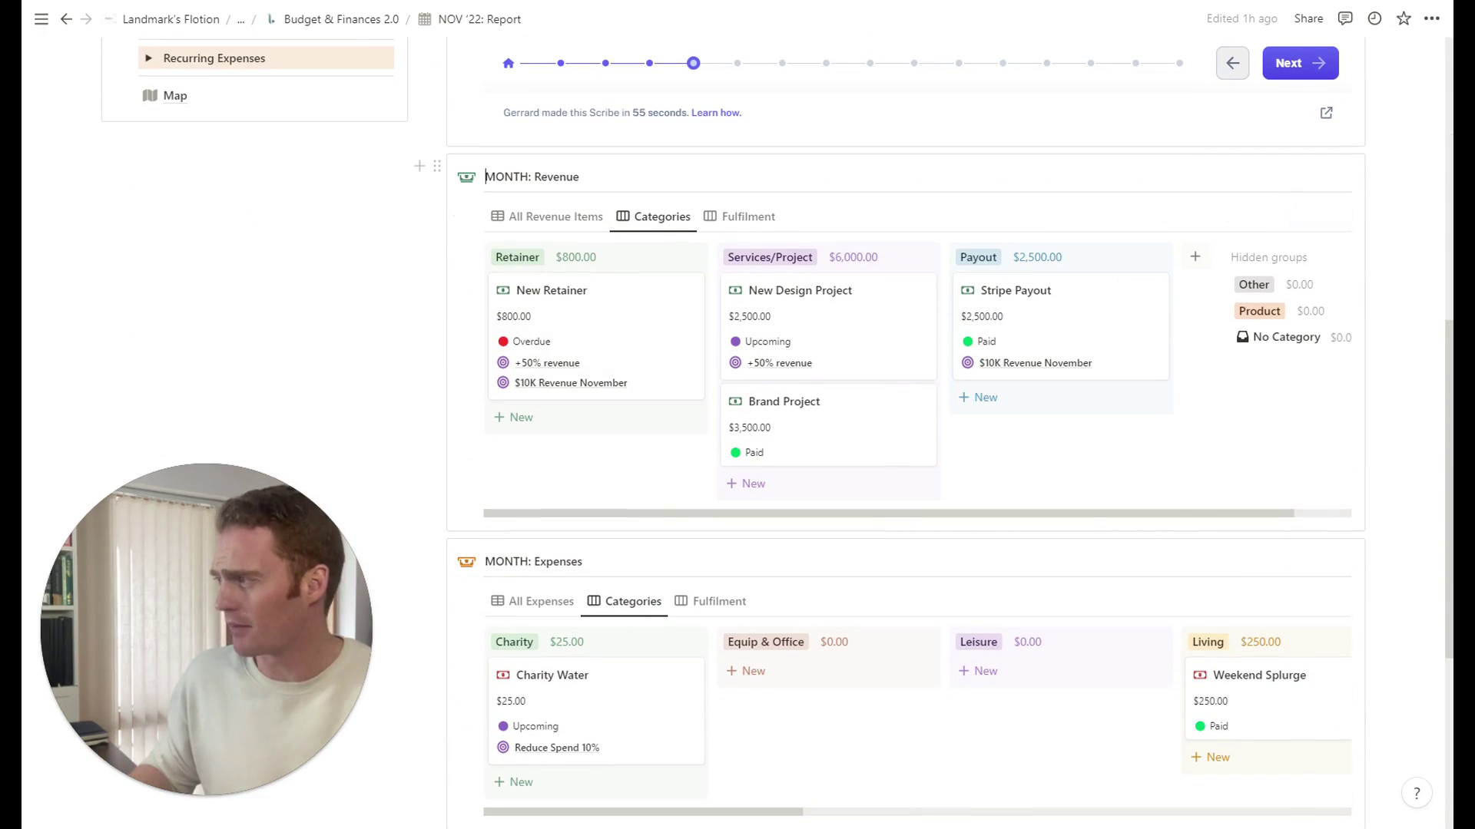
scroll(768, 461, down, 3)
scroll(929, 485, up, 1)
scroll(930, 485, up, 3)
click(1161, 298)
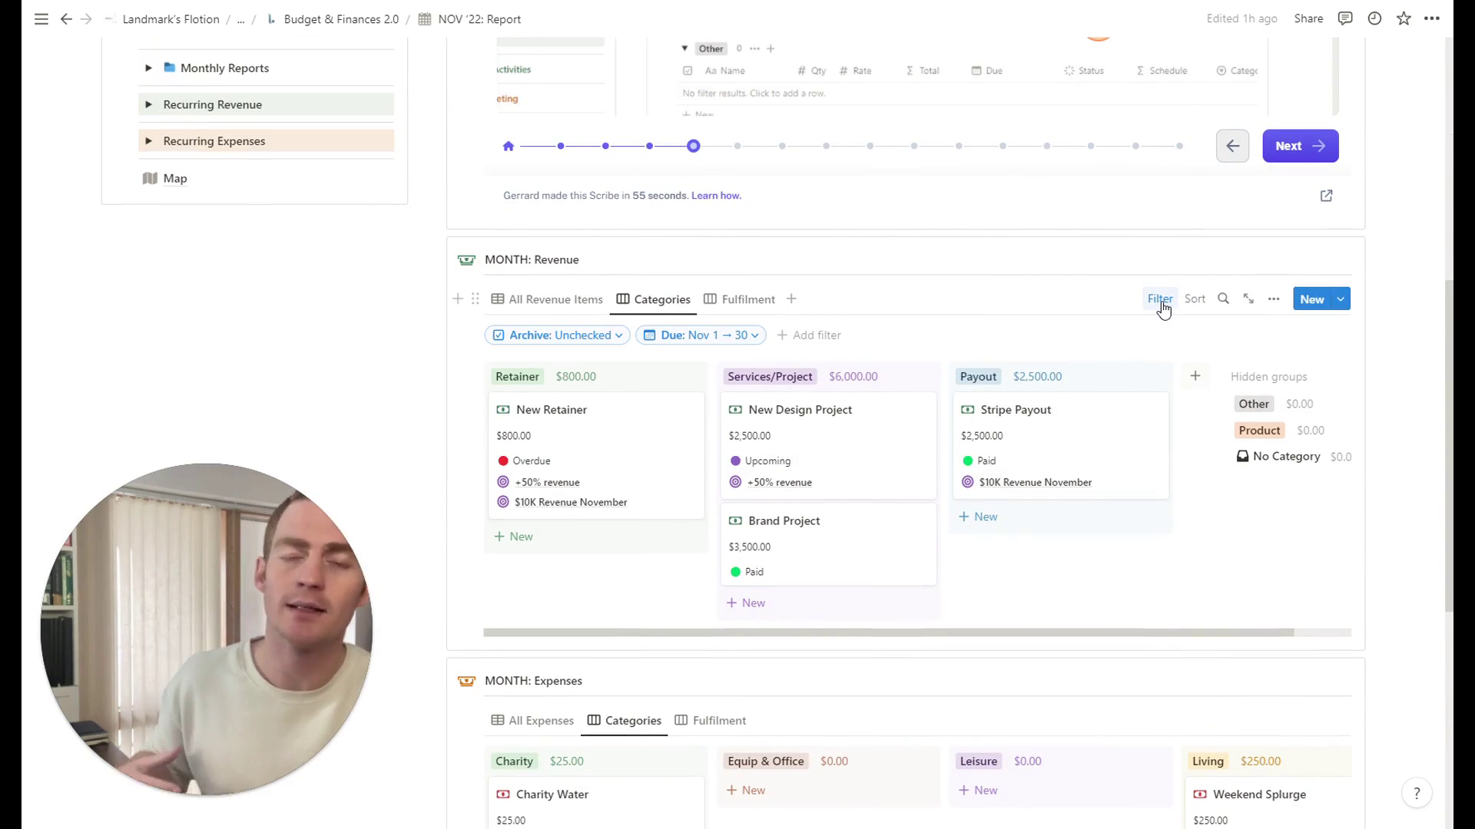
click(1162, 307)
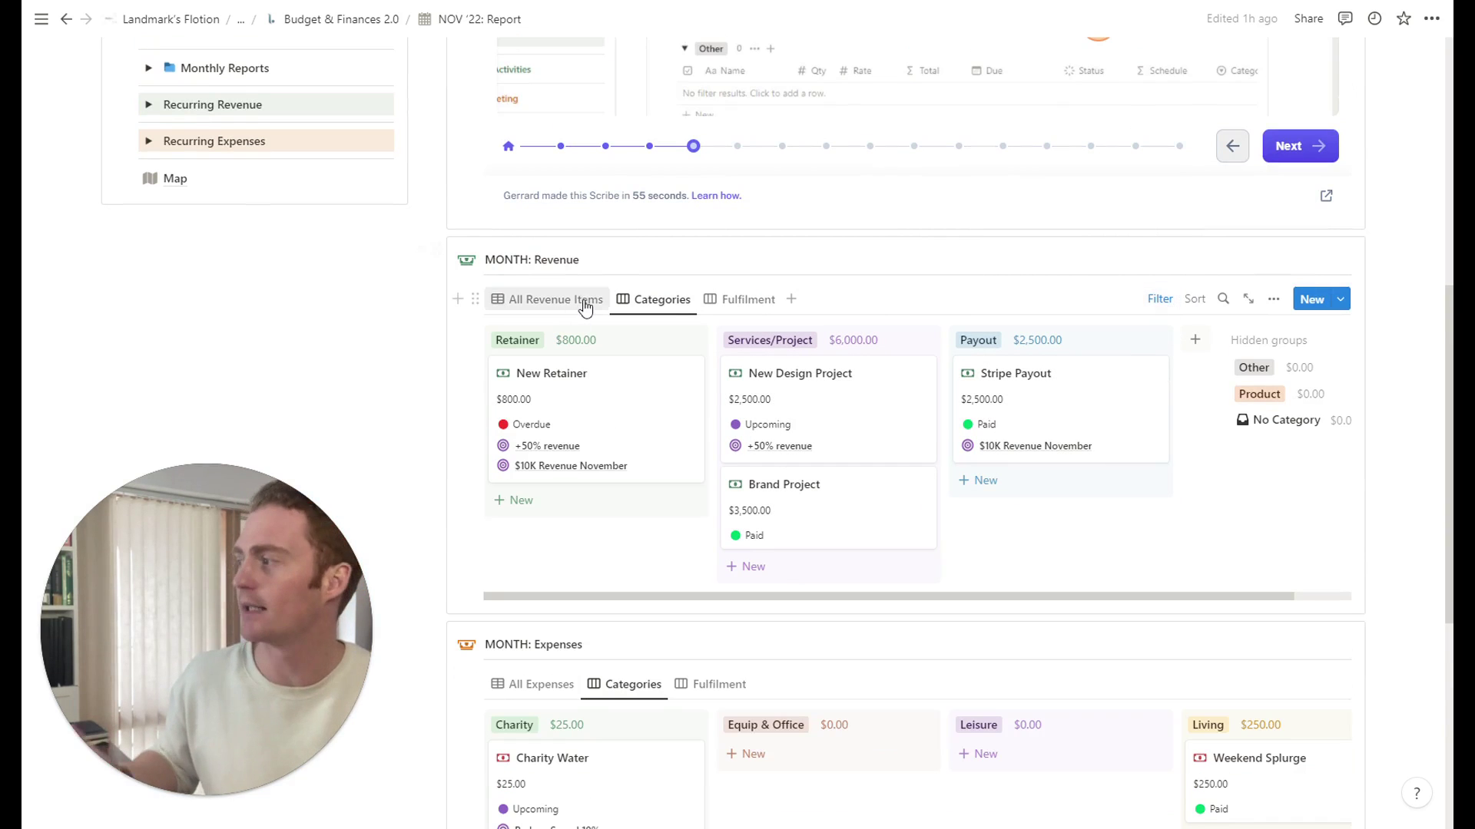
scroll(588, 302, up, 5)
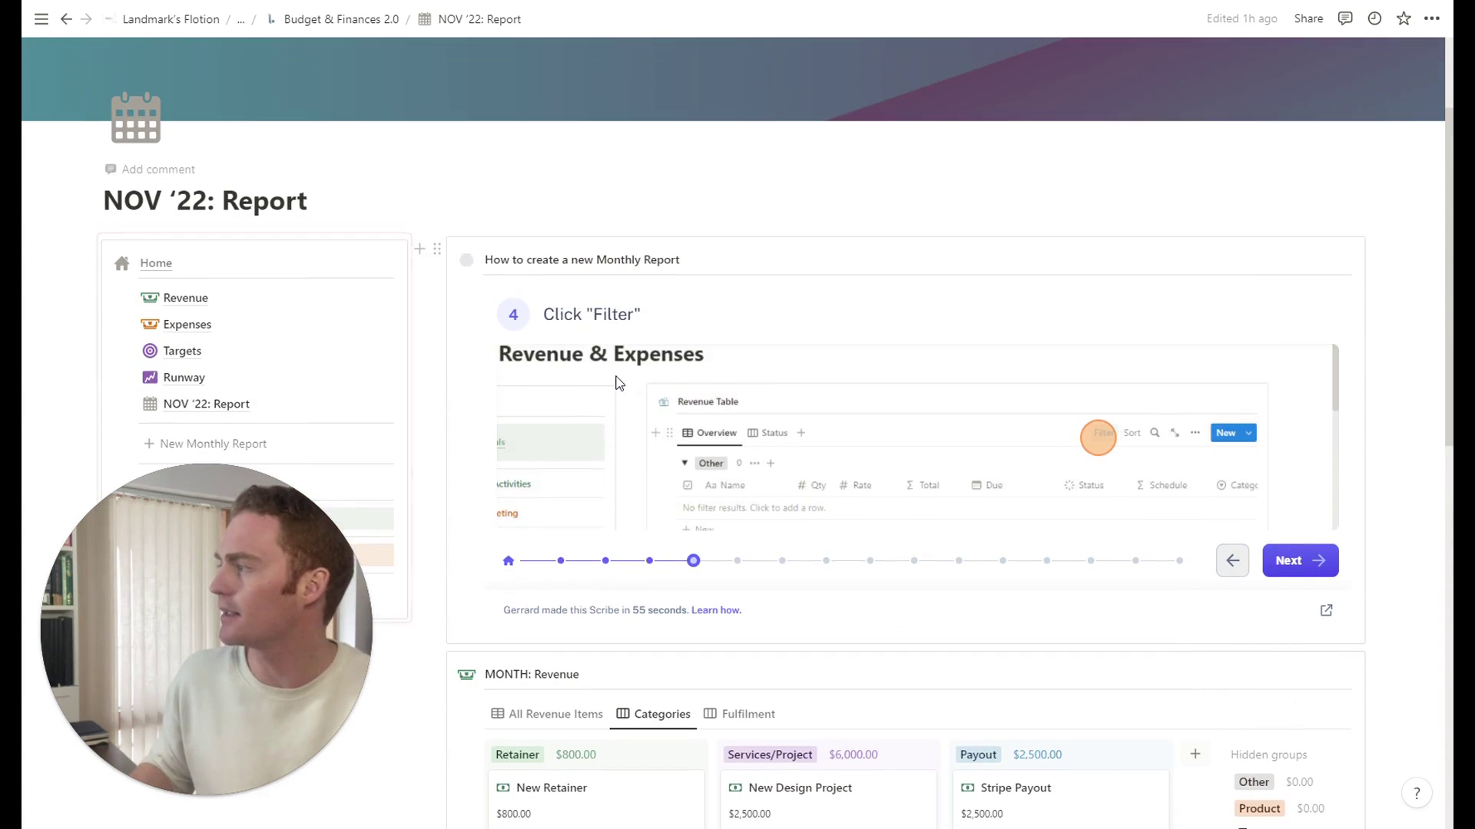
Replace MONTH with NOV '22 in both the Revenue and Expenses database headings
scroll(616, 381, down, 3)
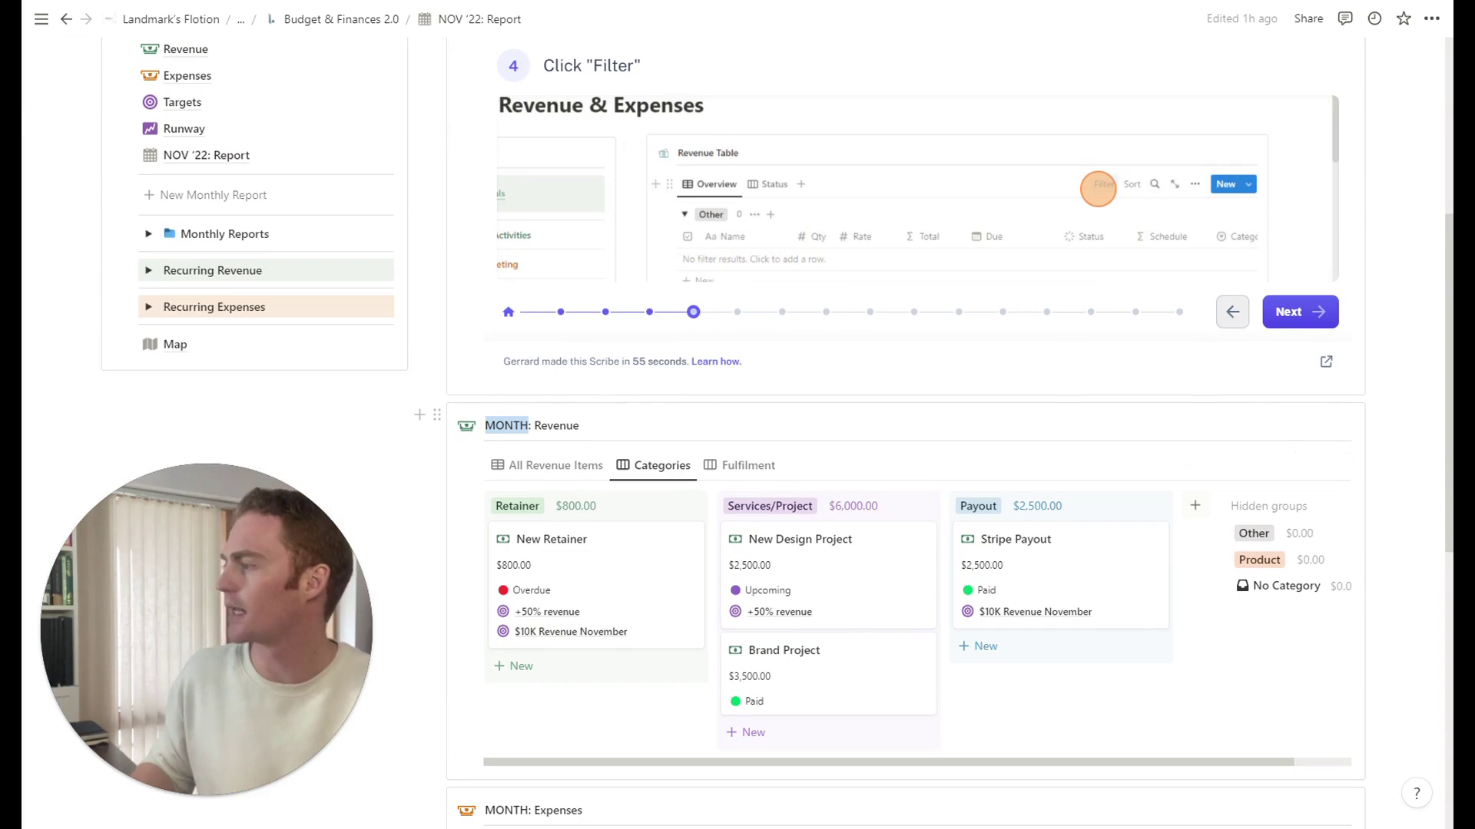
text(NOV '2)
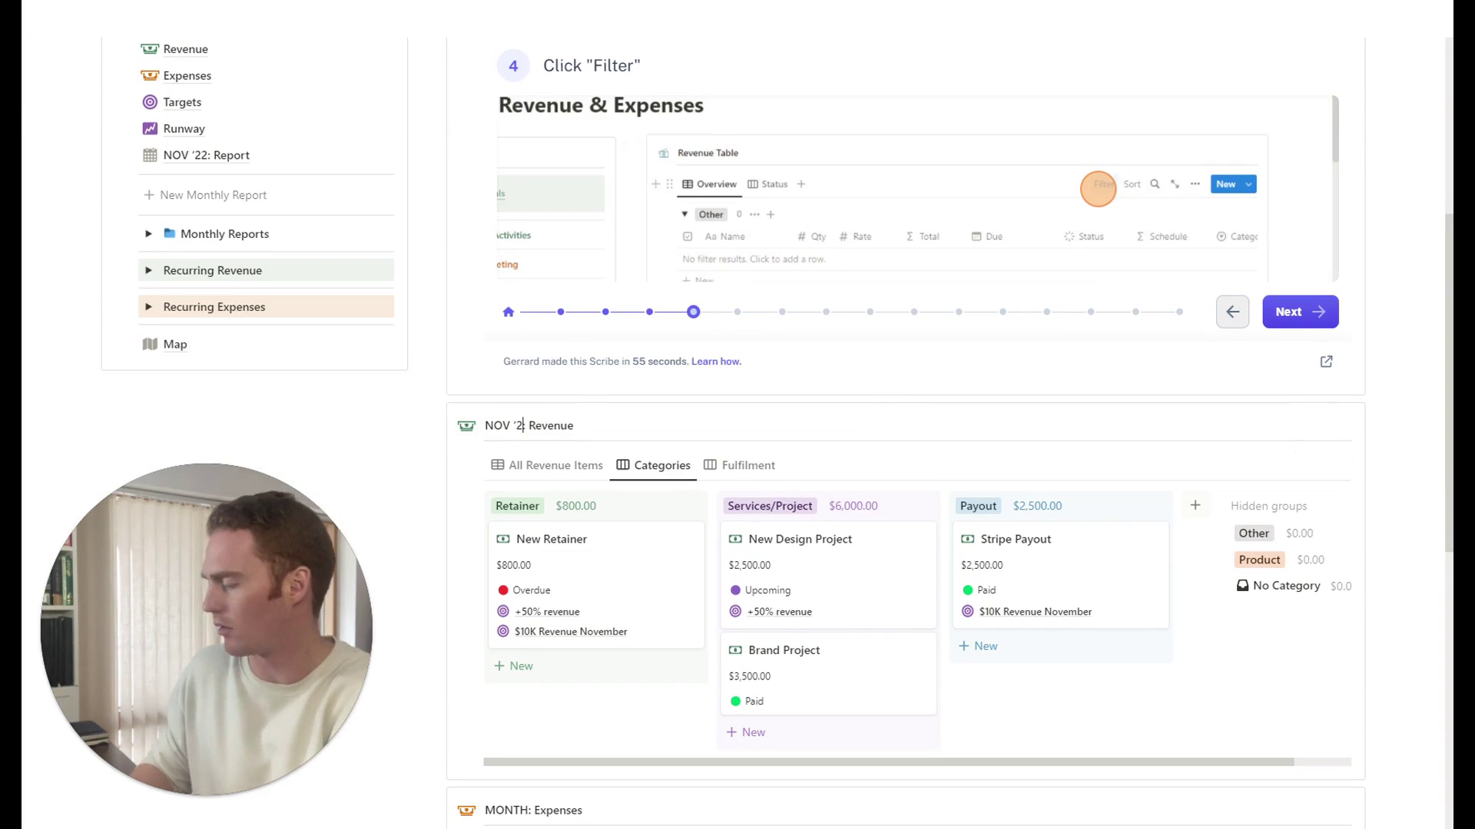
text(2)
scroll(537, 538, down, 3)
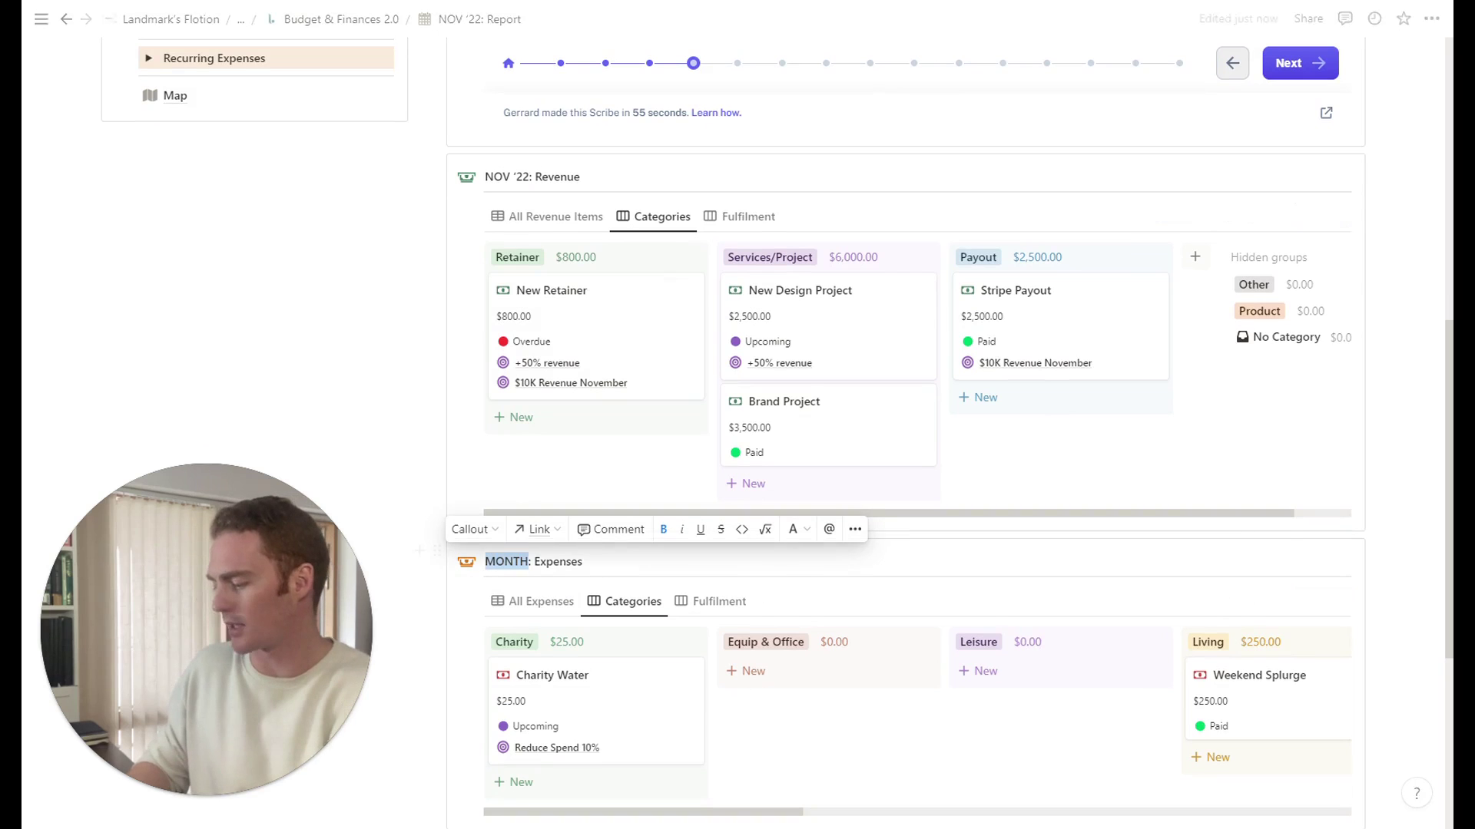
text(NOV)
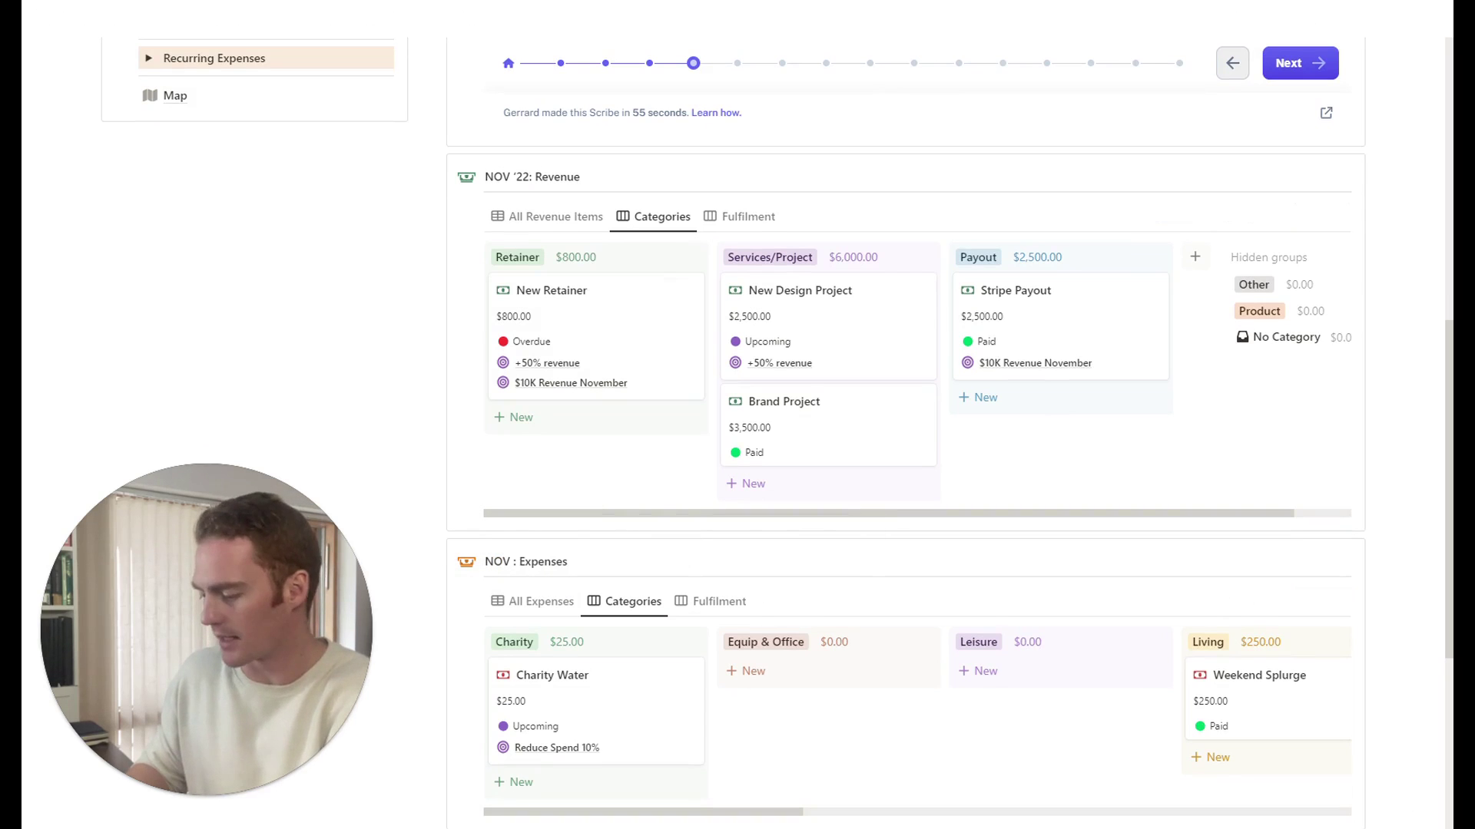
text( '22)
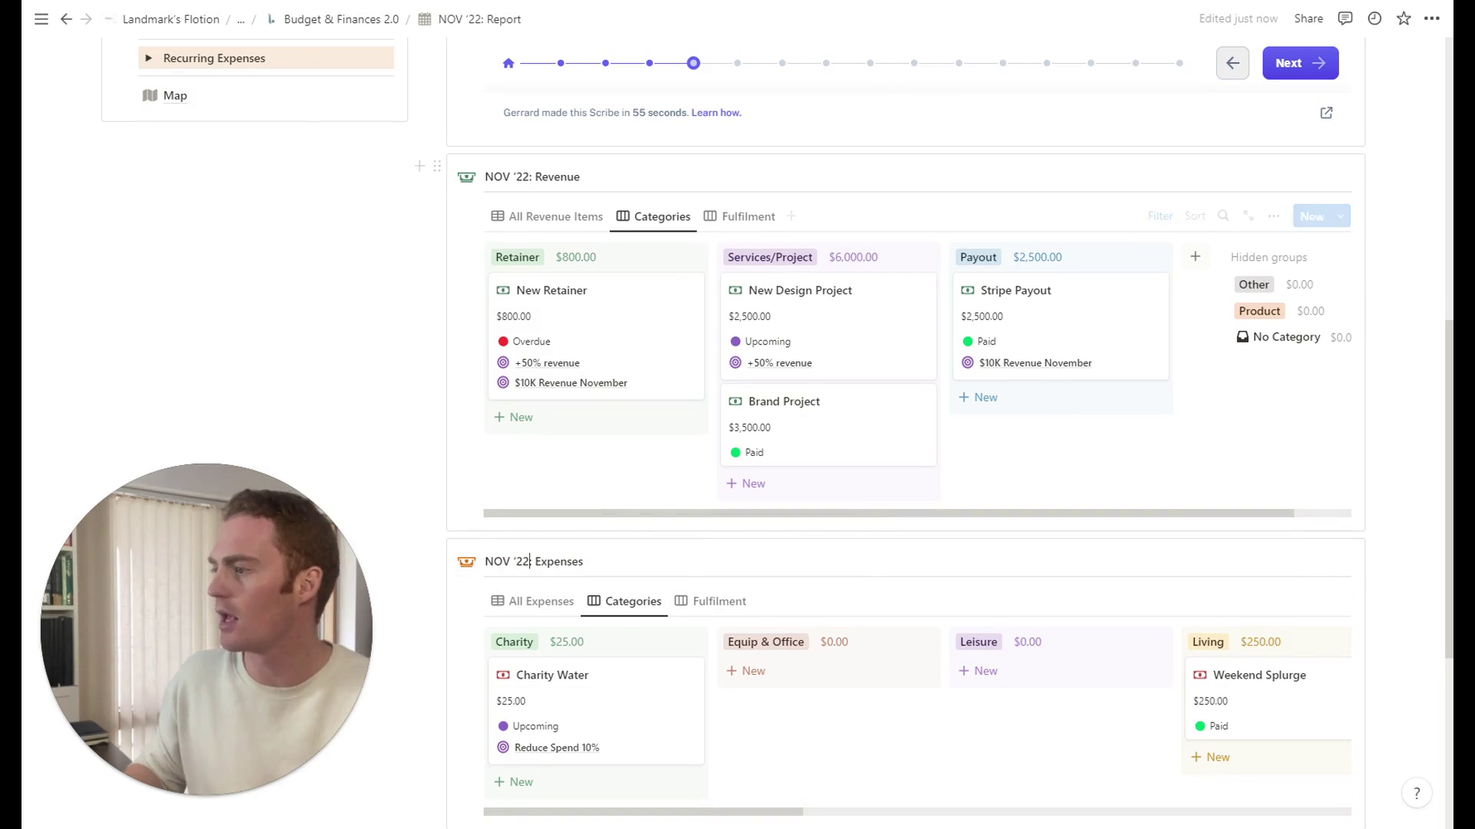
Switch revenue to the All Revenue Items table and check its Nov 1–30 due filter
click(574, 216)
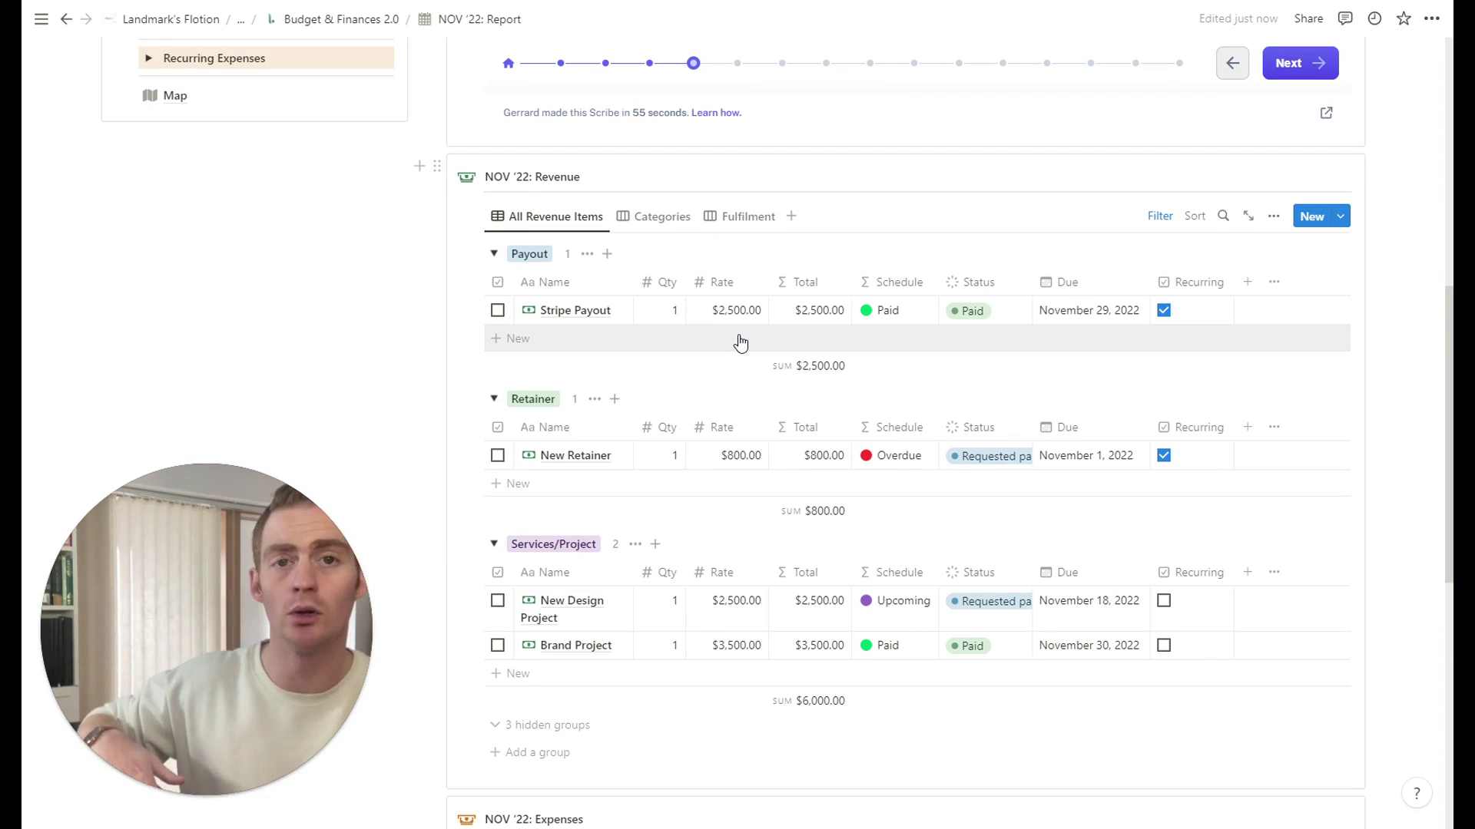
click(1154, 218)
click(743, 252)
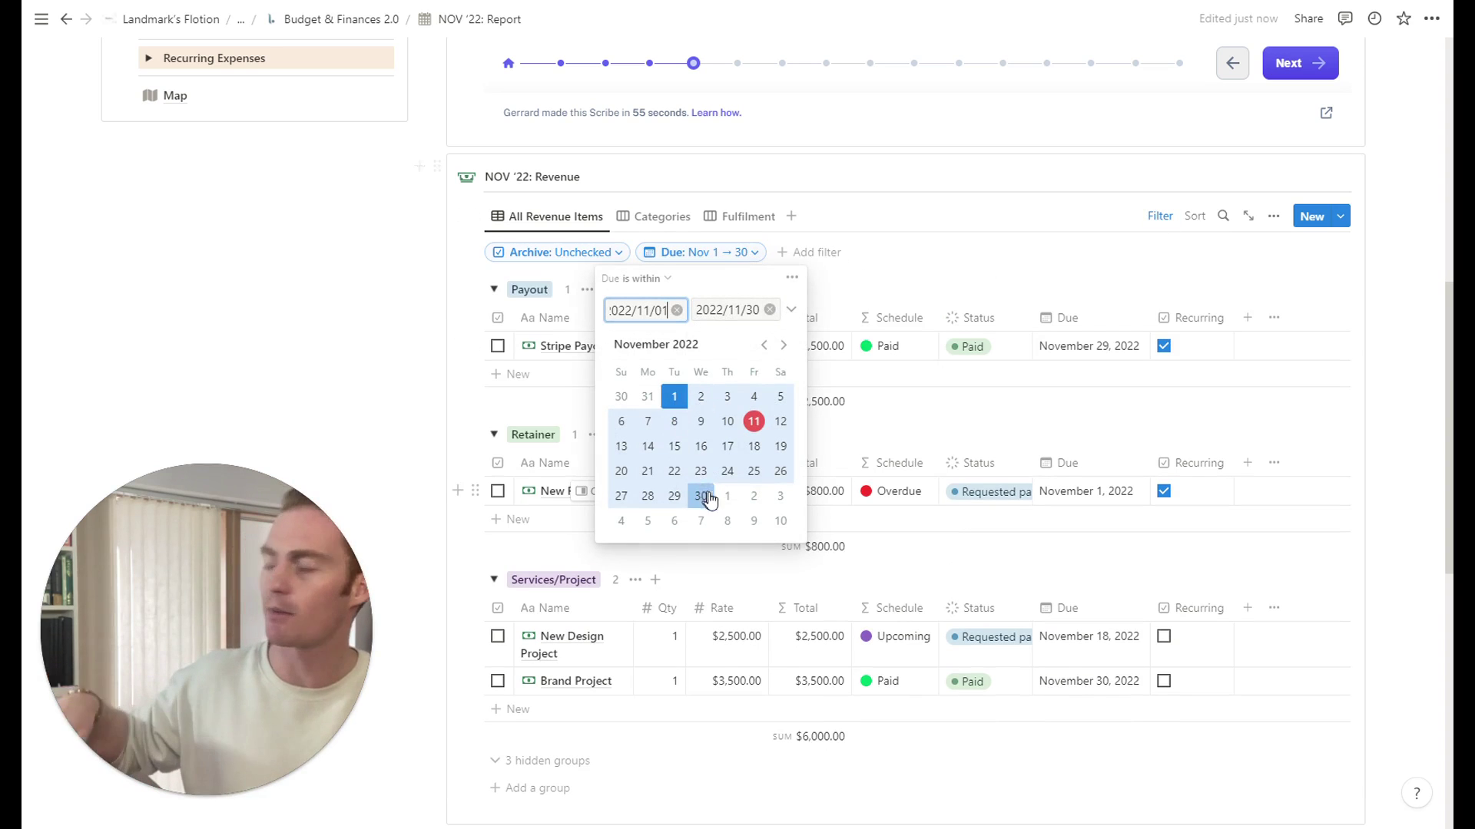
click(1333, 319)
scroll(1333, 320, down, 6)
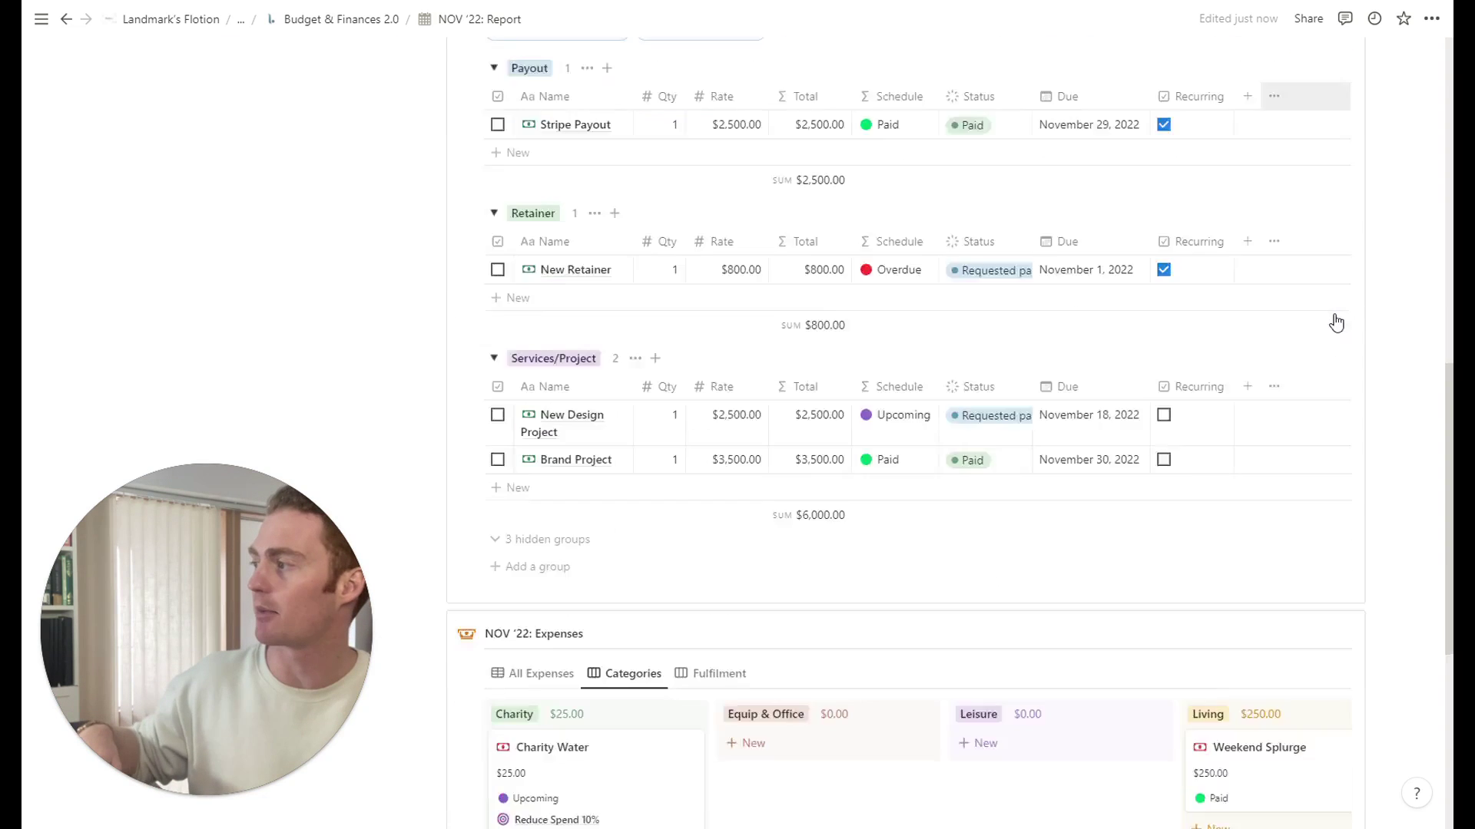
Check that the Expenses board's due filter also covers Nov 1–30
click(1161, 398)
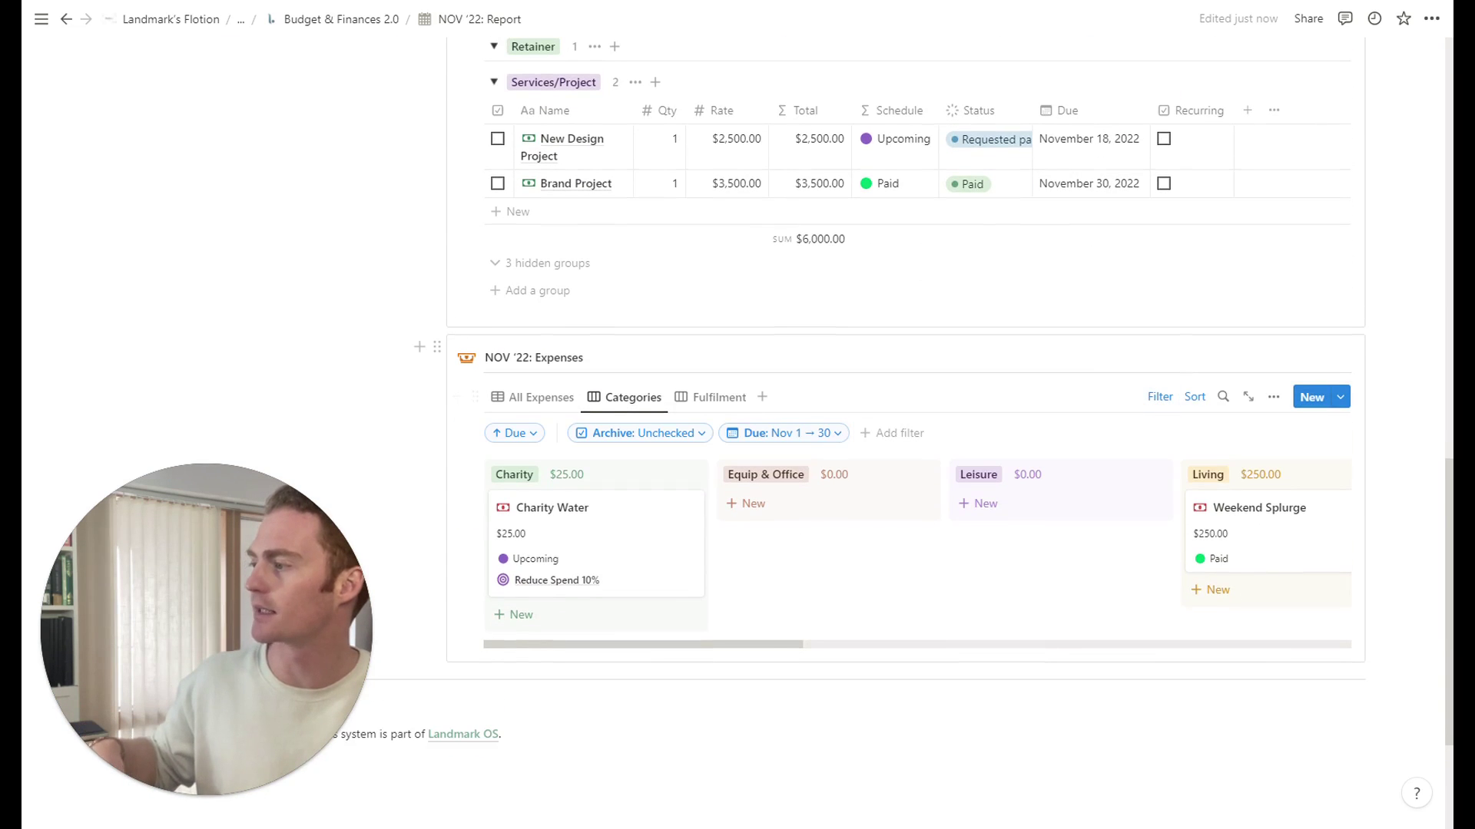
click(815, 435)
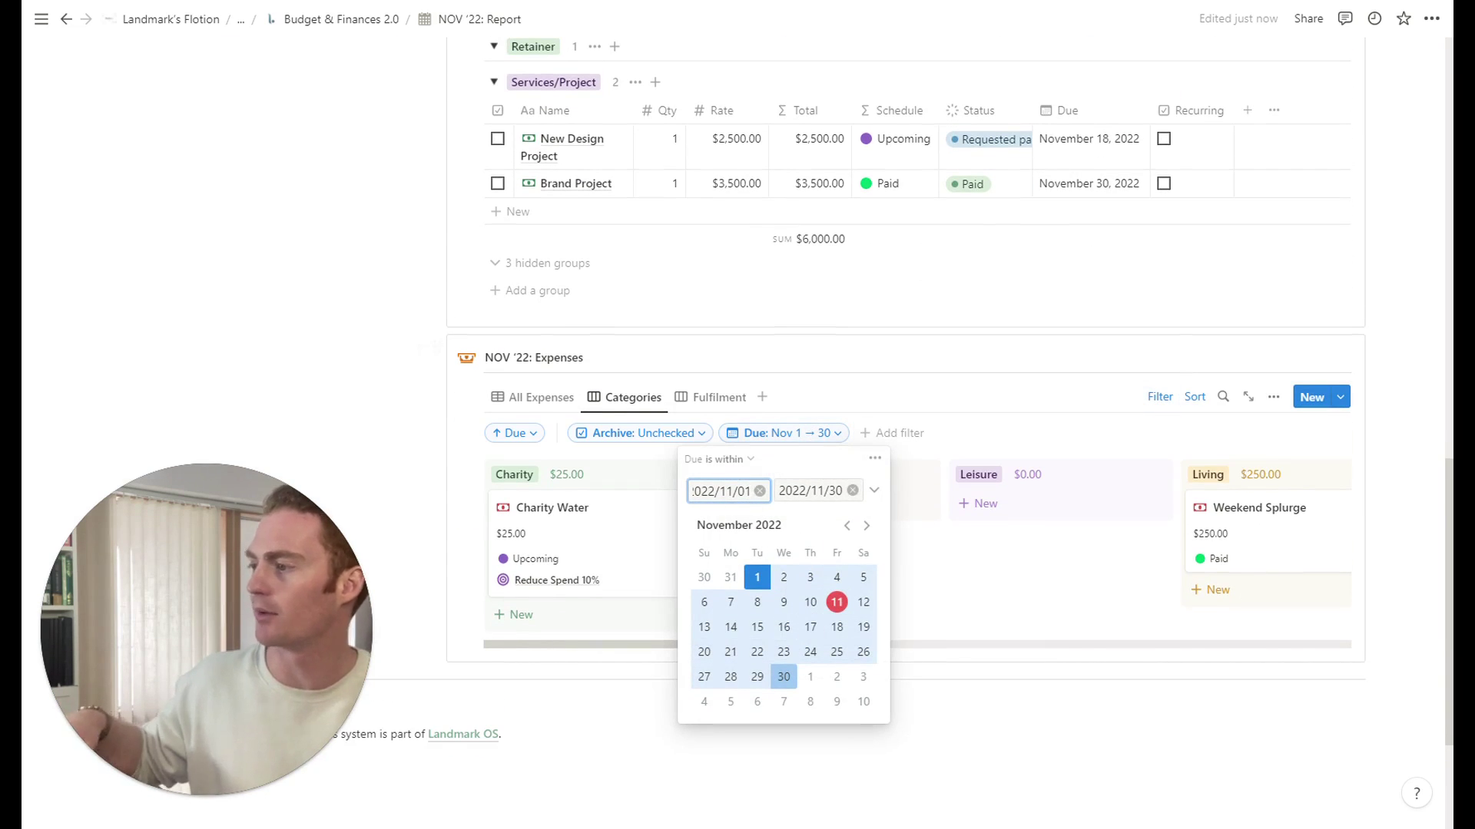
key(Escape)
scroll(530, 410, up, 1)
scroll(707, 332, up, 6)
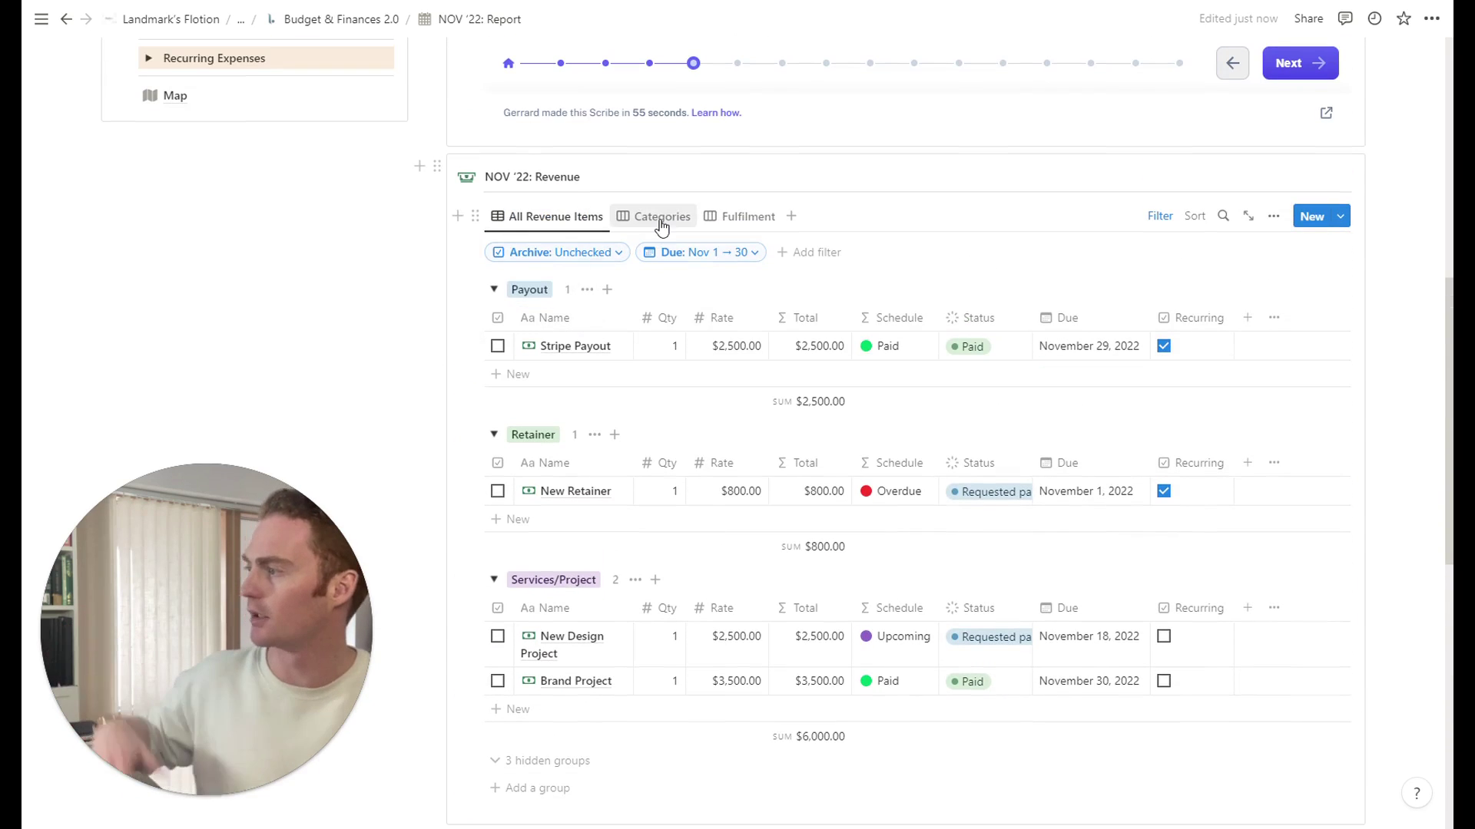
Switch revenue from the Categories board to Fulfilment: Overdue $800, Upcoming $2,500, Paid $6,000
click(661, 218)
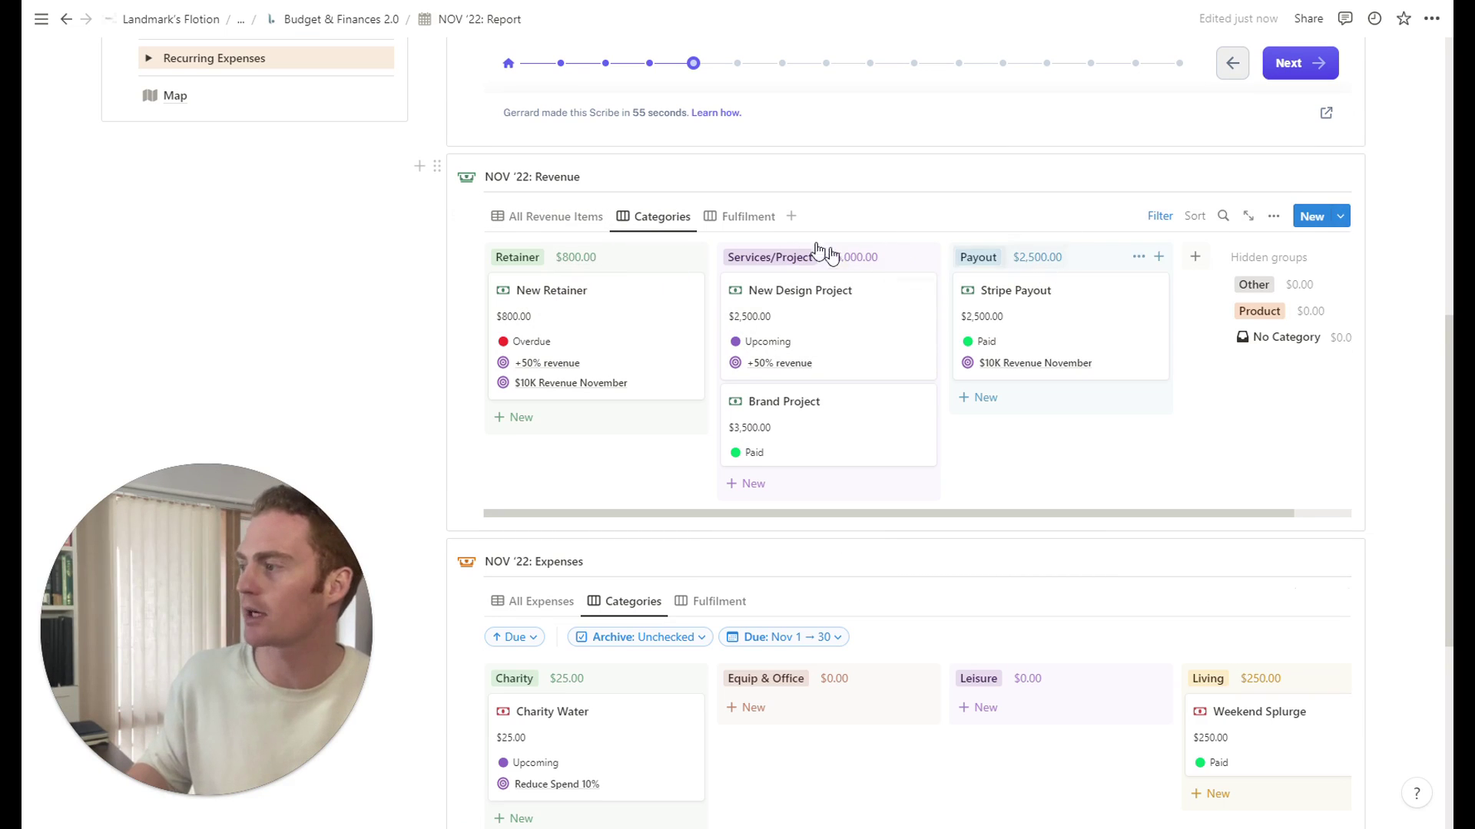
click(745, 218)
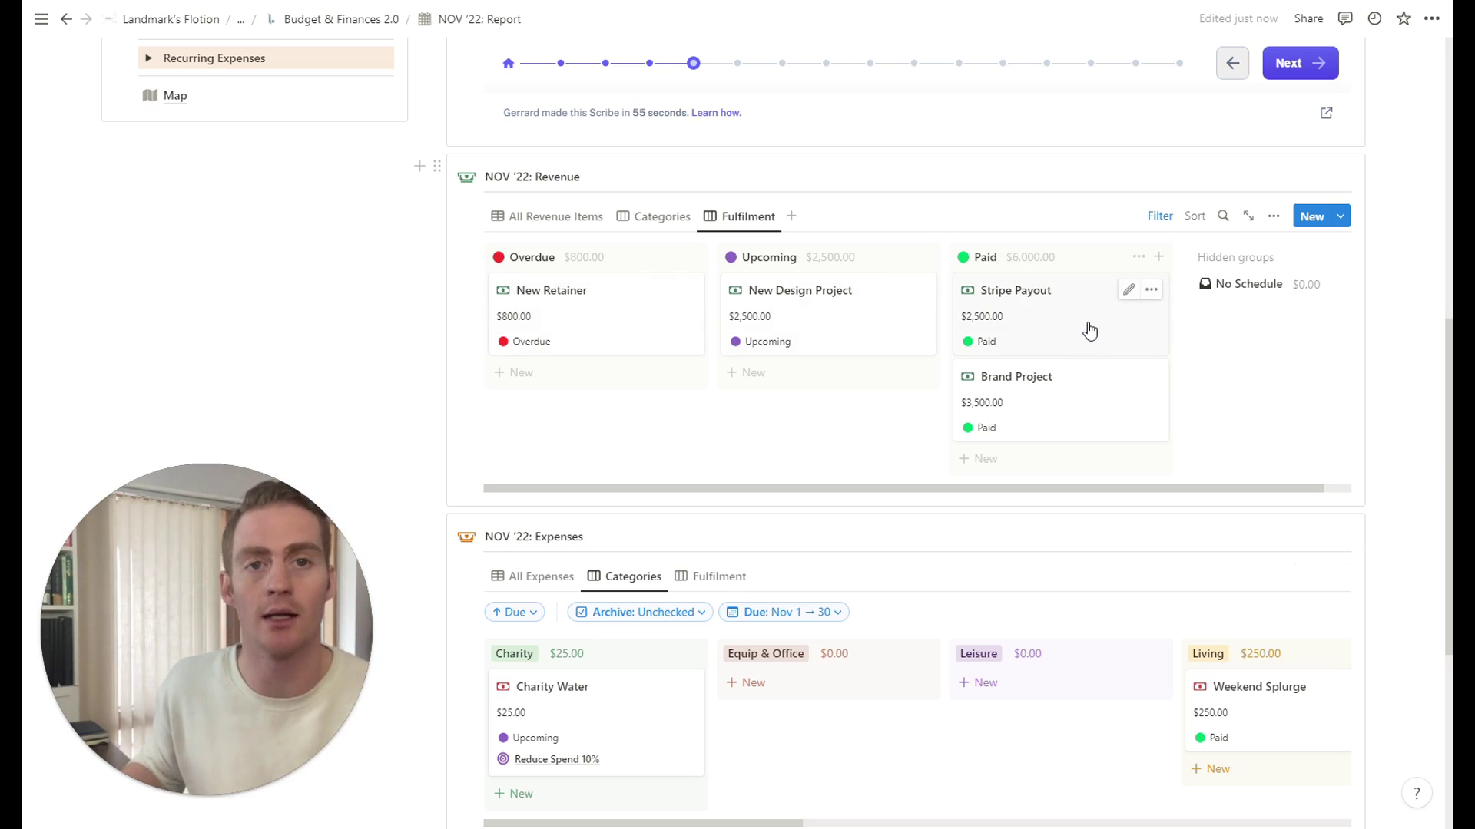
scroll(1089, 331, down, 4)
scroll(1071, 389, up, 3)
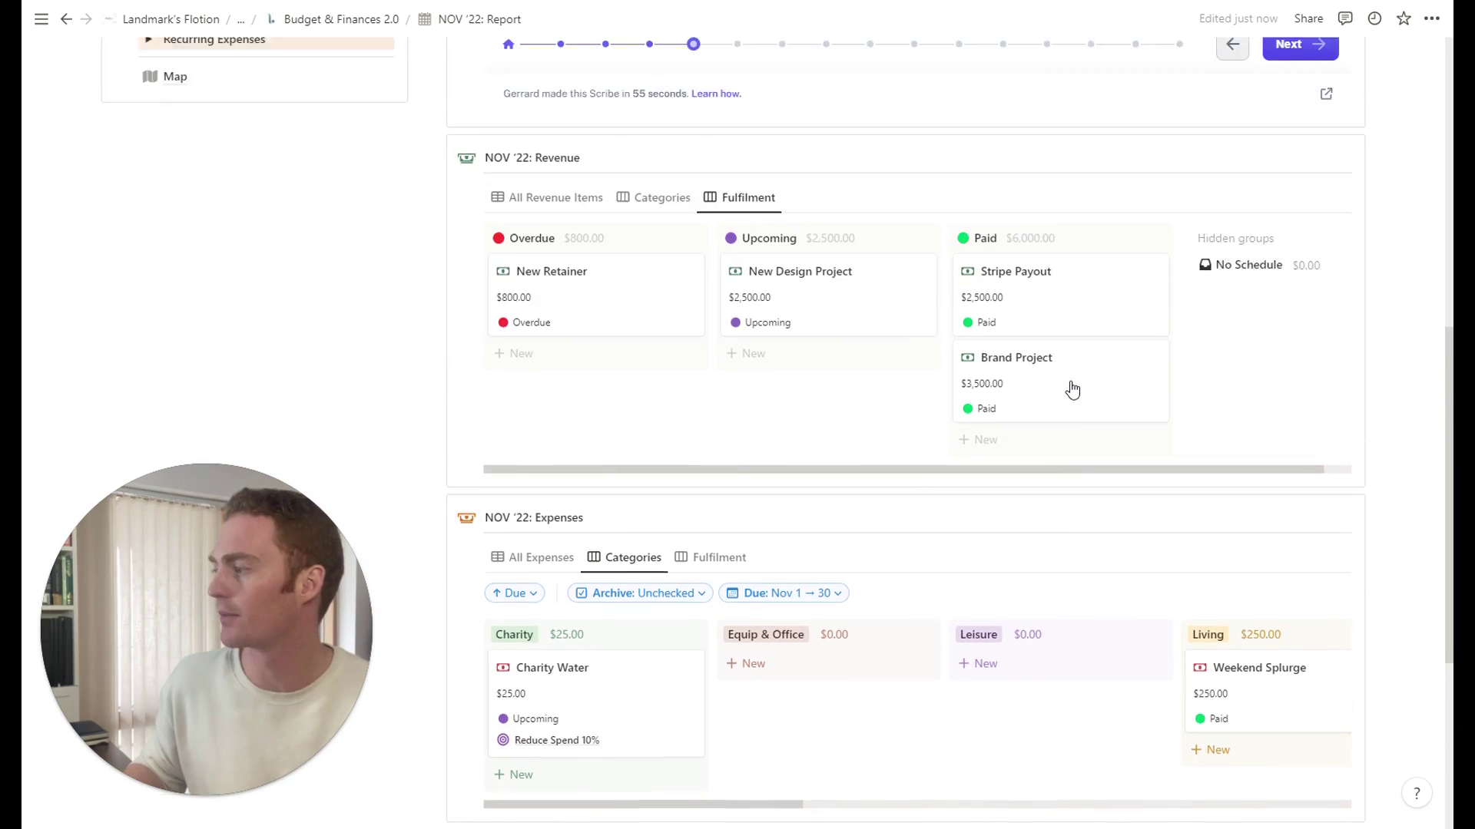
scroll(1072, 391, up, 5)
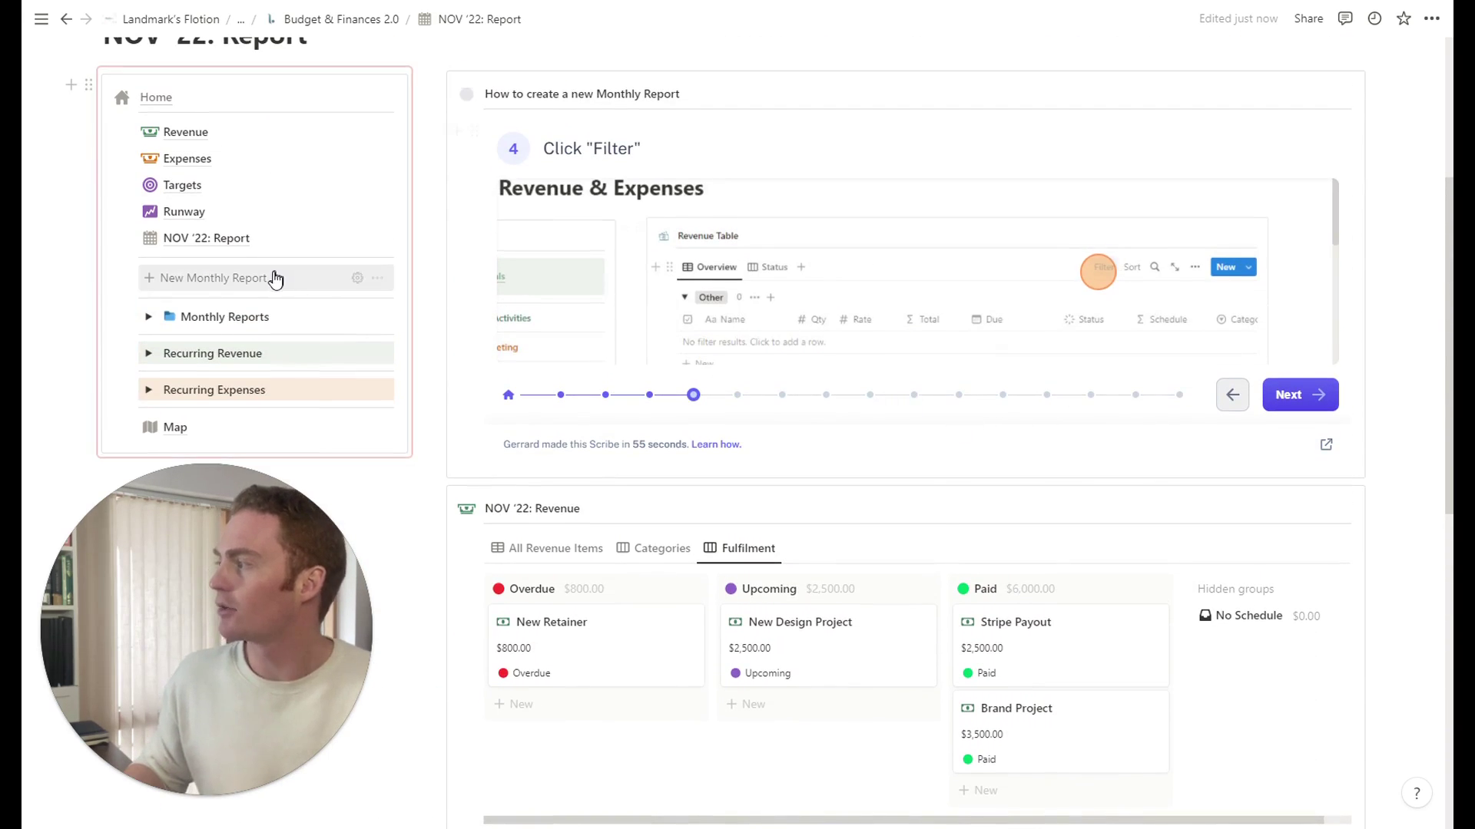
Create a fresh monthly report page and title it DEC '22: Report
scroll(275, 281, up, 1)
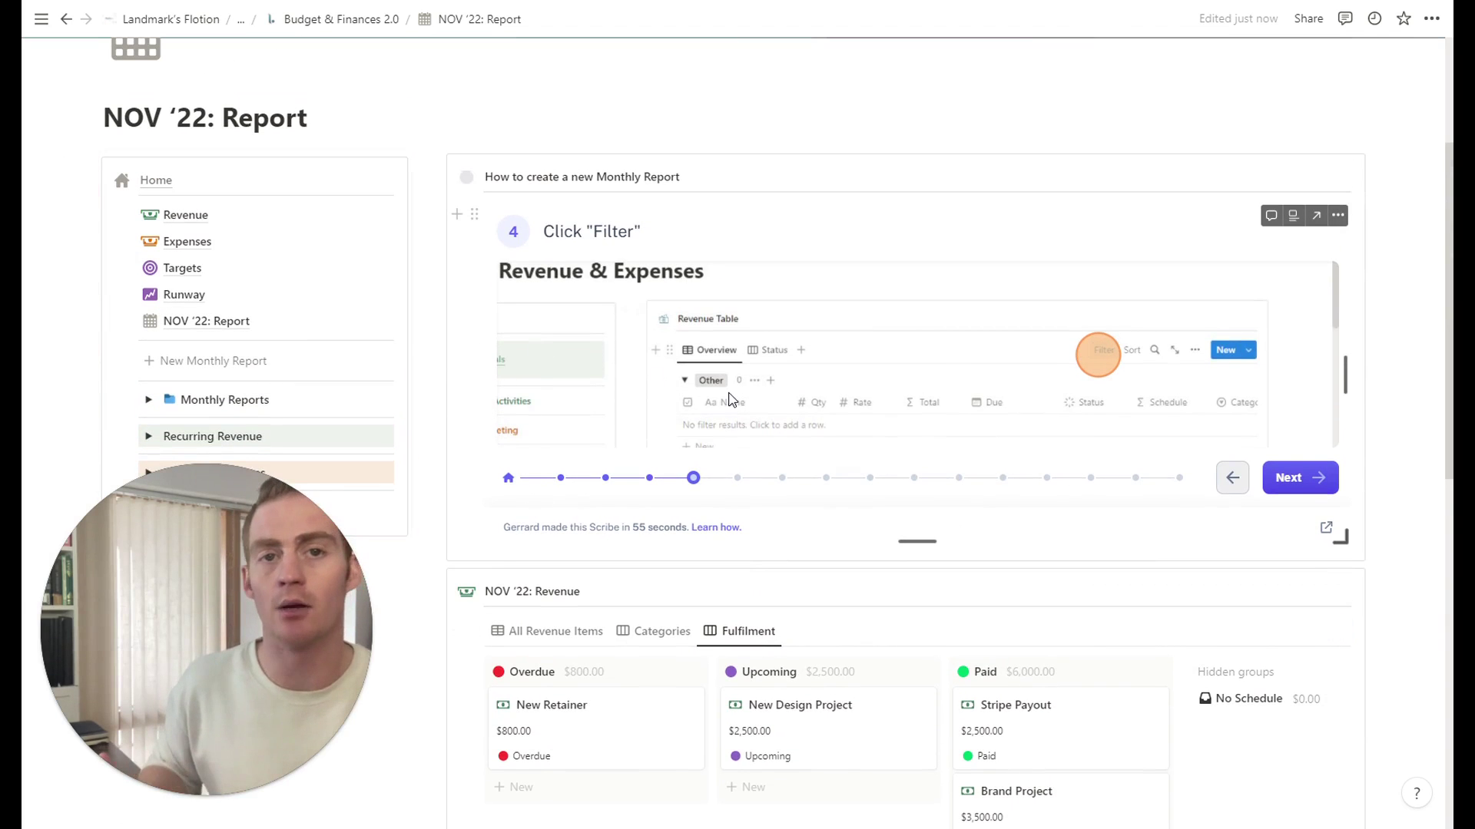
scroll(691, 311, down, 1)
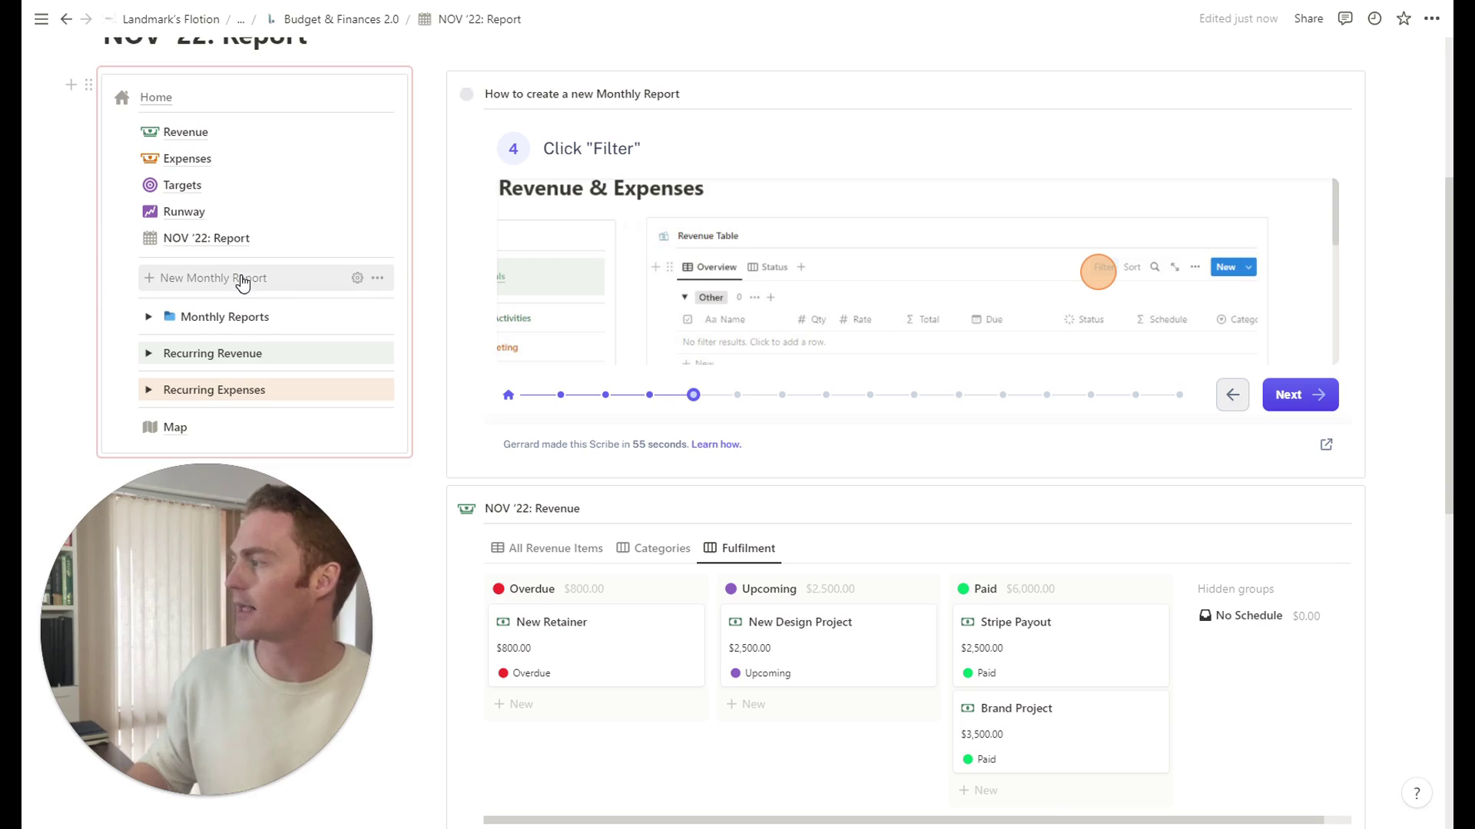
click(243, 281)
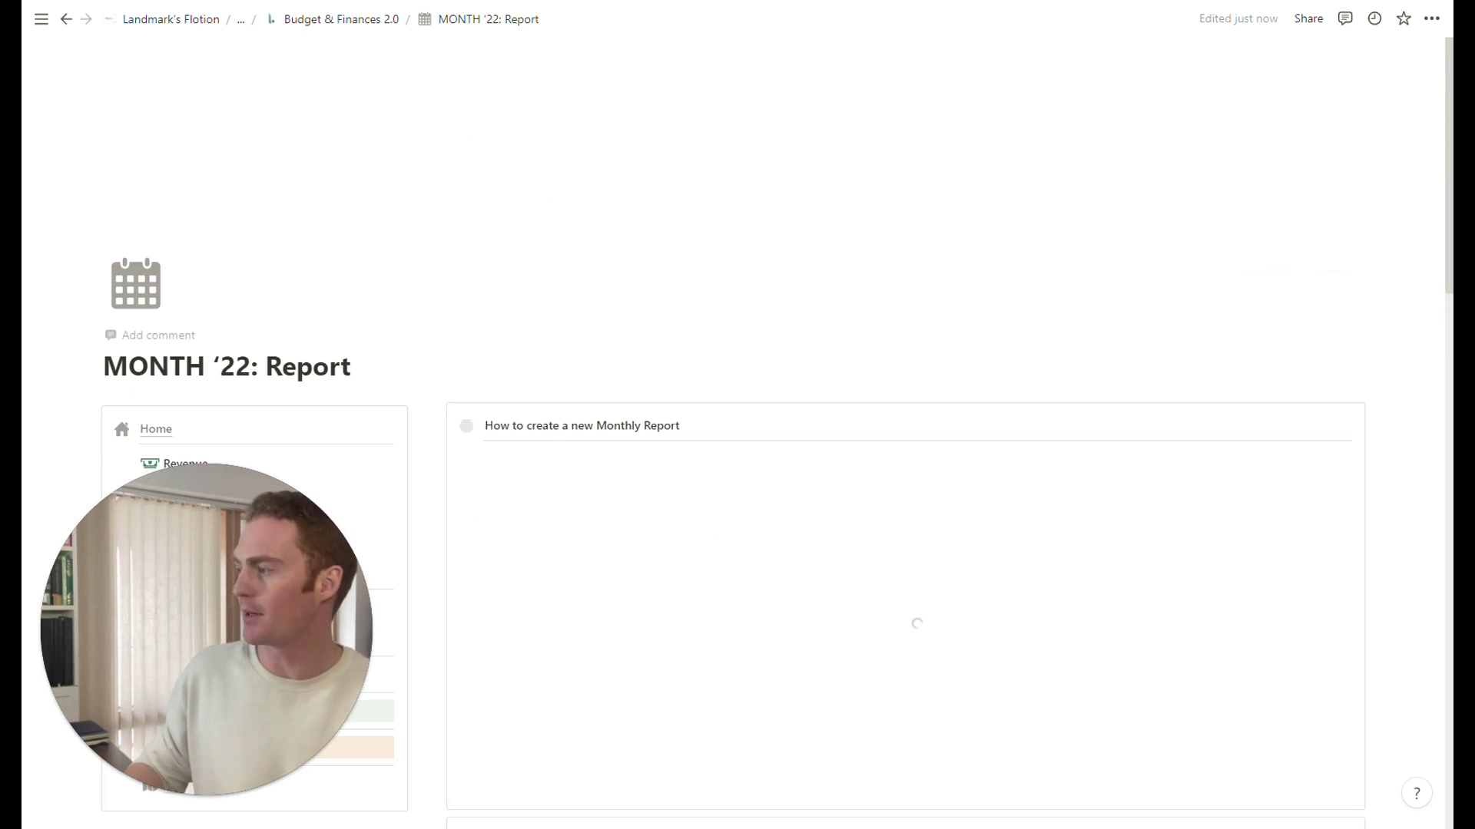
scroll(267, 352, down, 4)
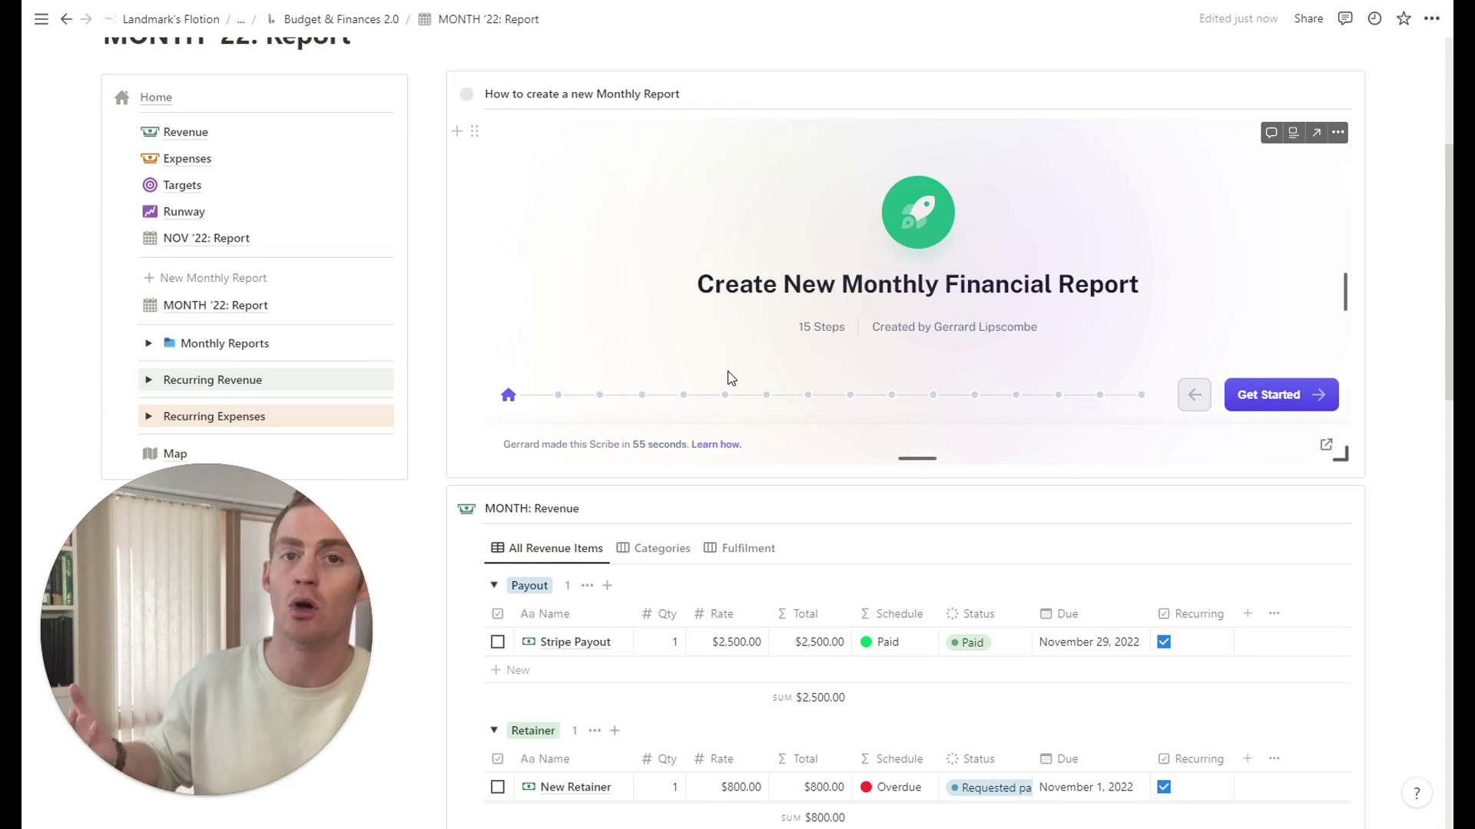
scroll(206, 345, up, 1)
scroll(206, 346, up, 1)
drag(205, 202, 104, 201)
text(DEC)
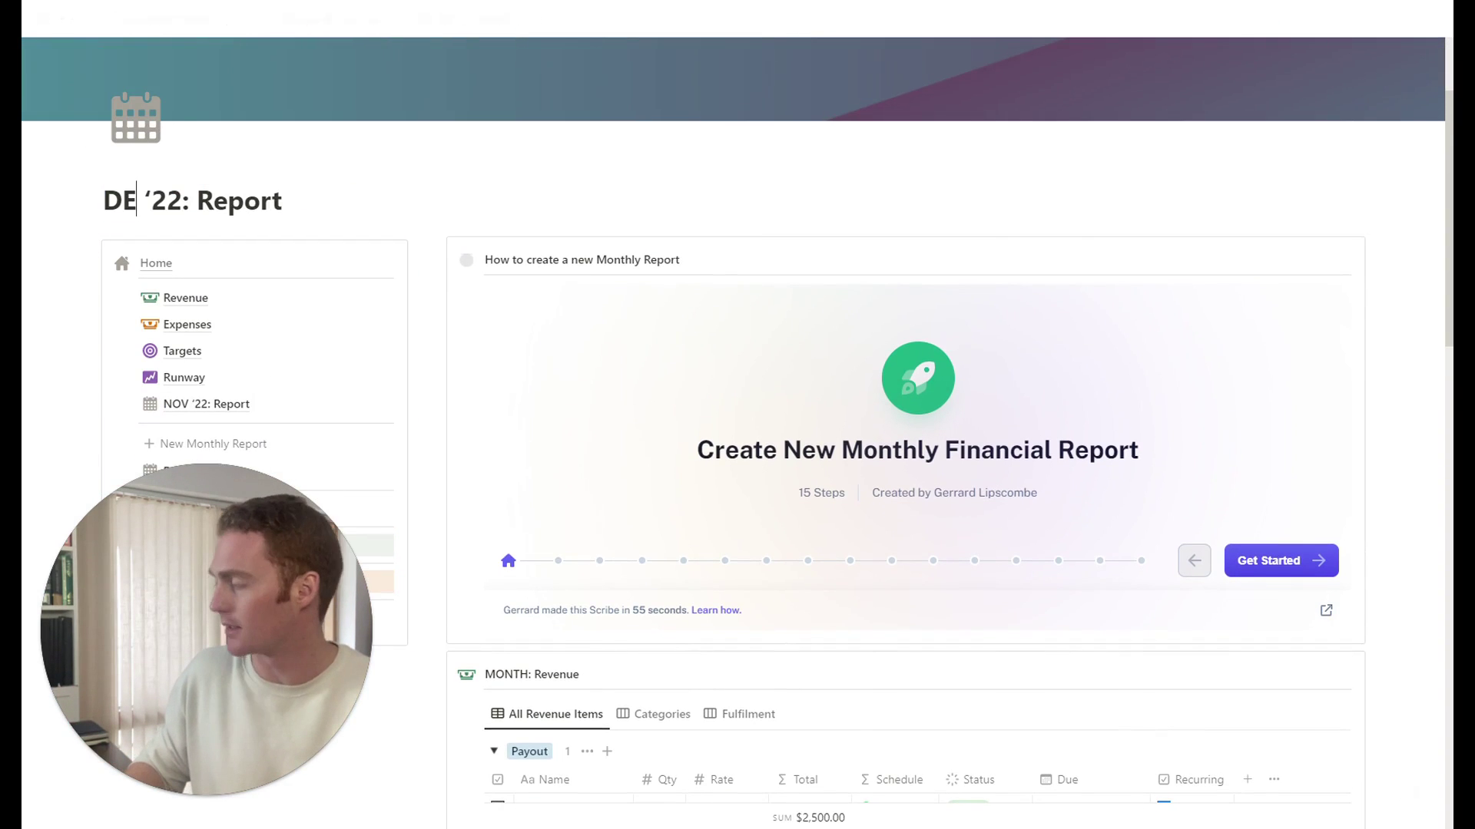
Move the DEC '22: Report link below NOV '22: Report in the navigation block
scroll(103, 201, down, 1)
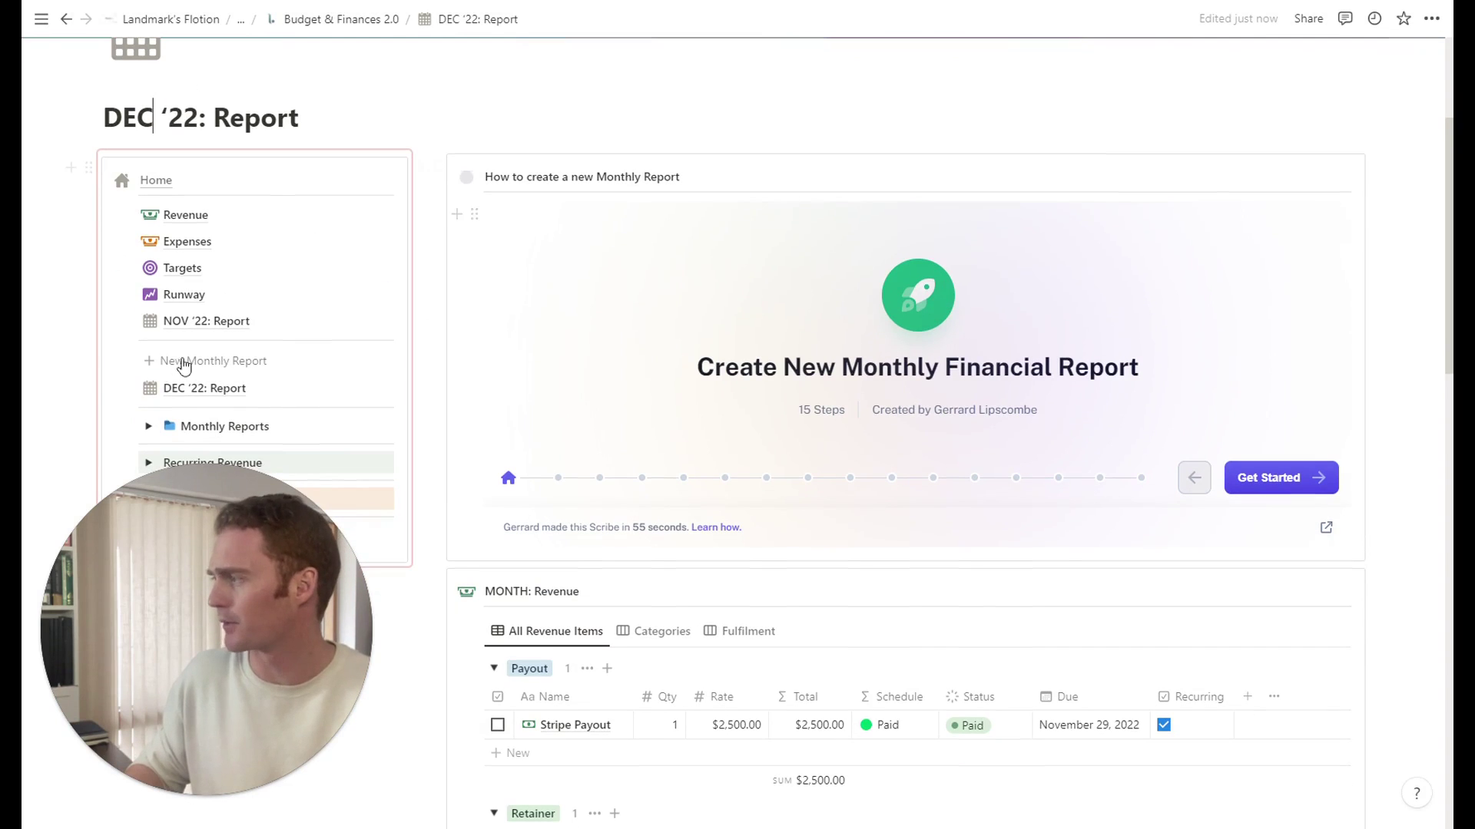
drag(126, 388, 140, 338)
scroll(420, 83, down, 1)
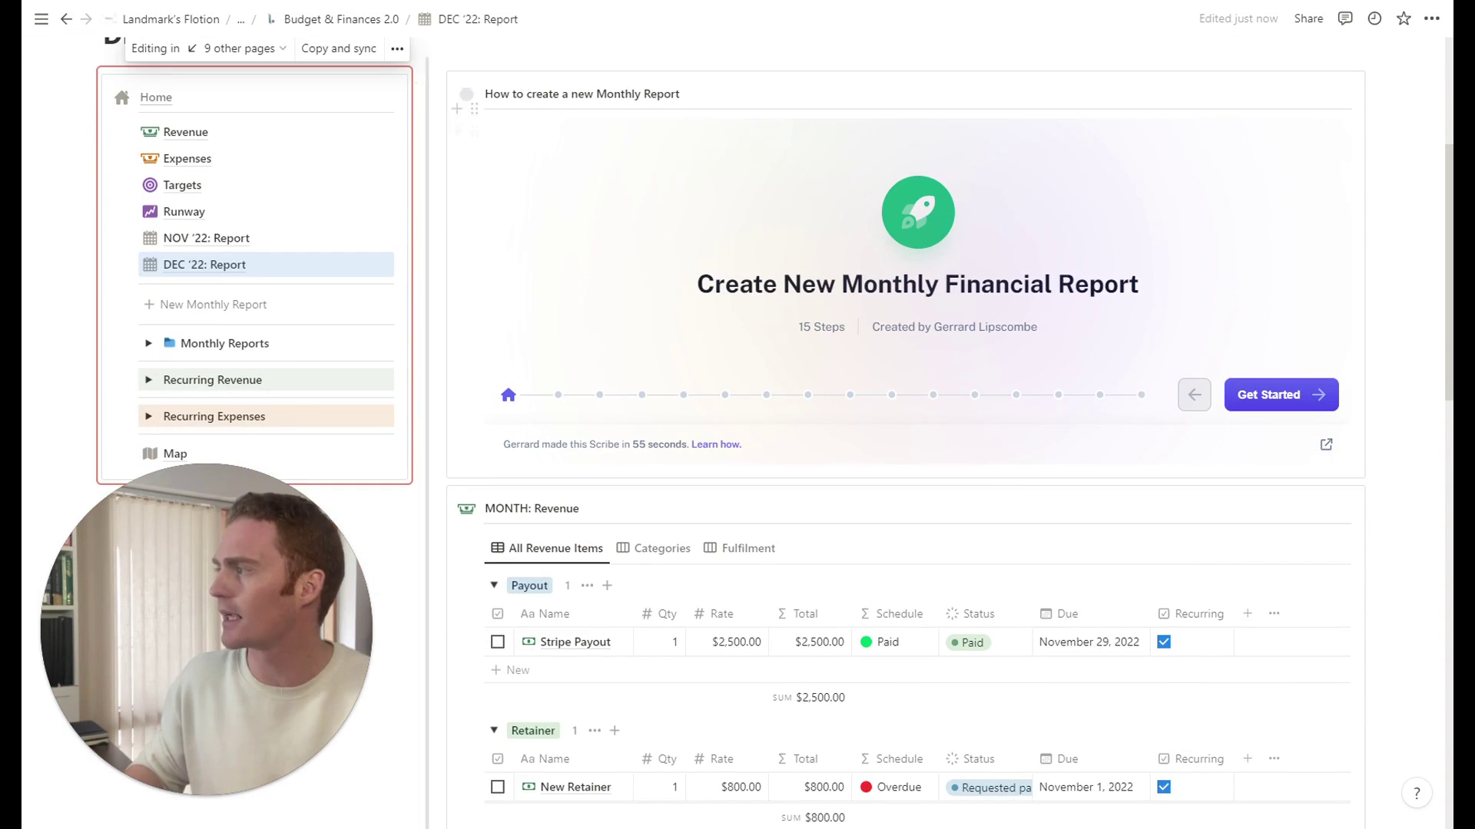
Delete the guide block and set the revenue Due filter to 2022/12/01–2022/12/30
click(437, 84)
click(246, 63)
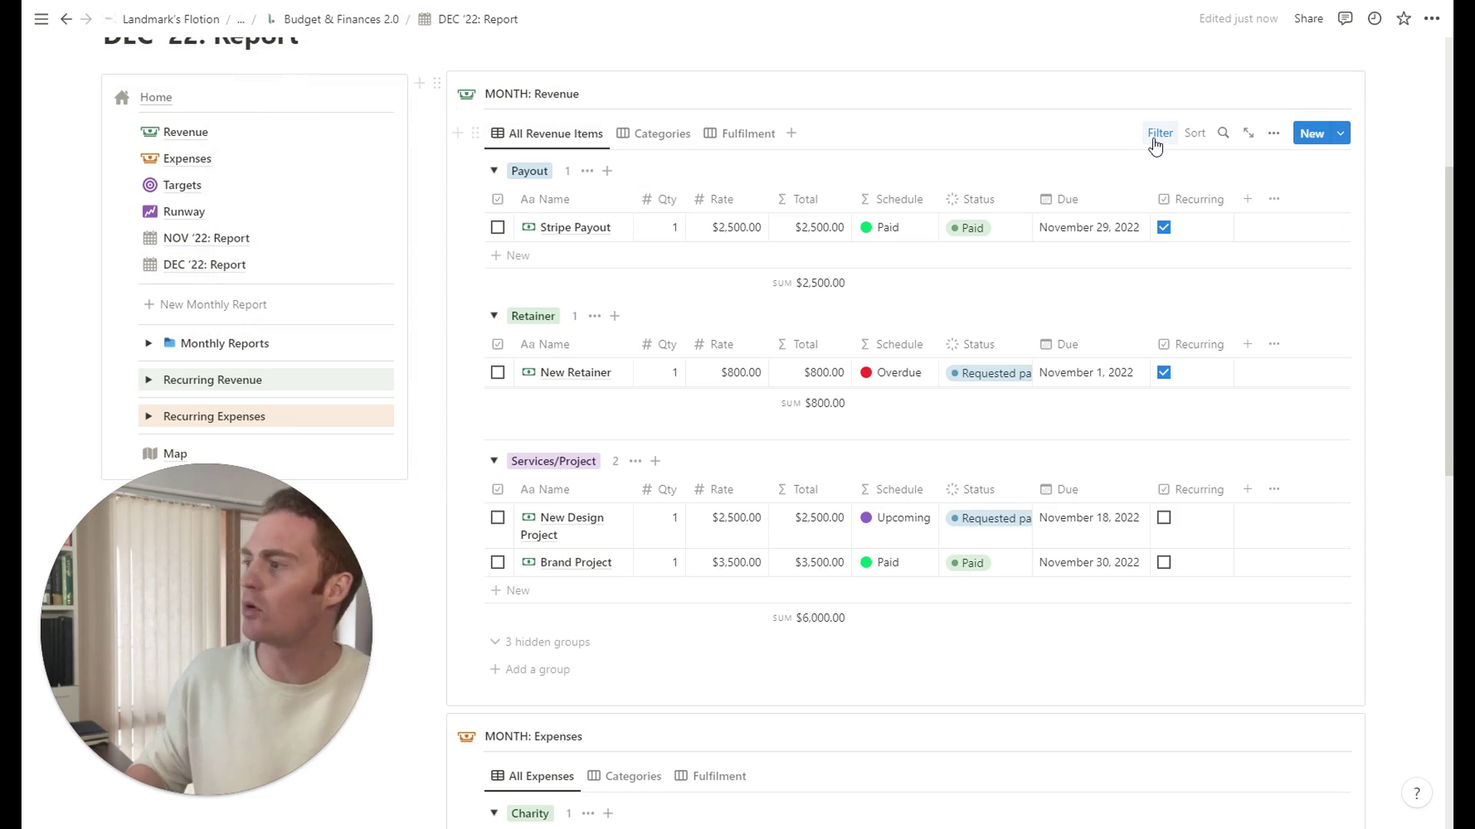
click(1158, 136)
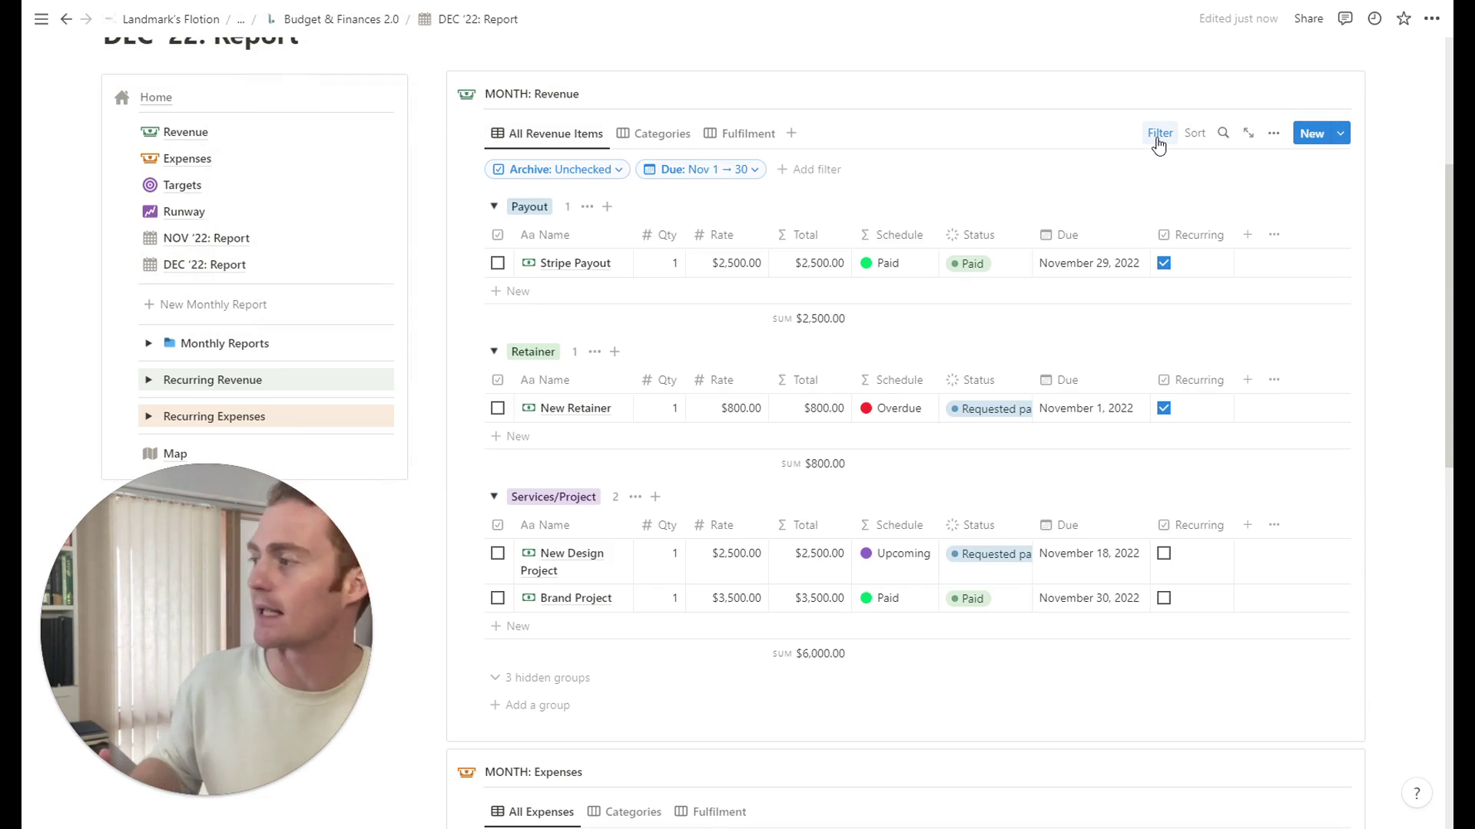
click(740, 169)
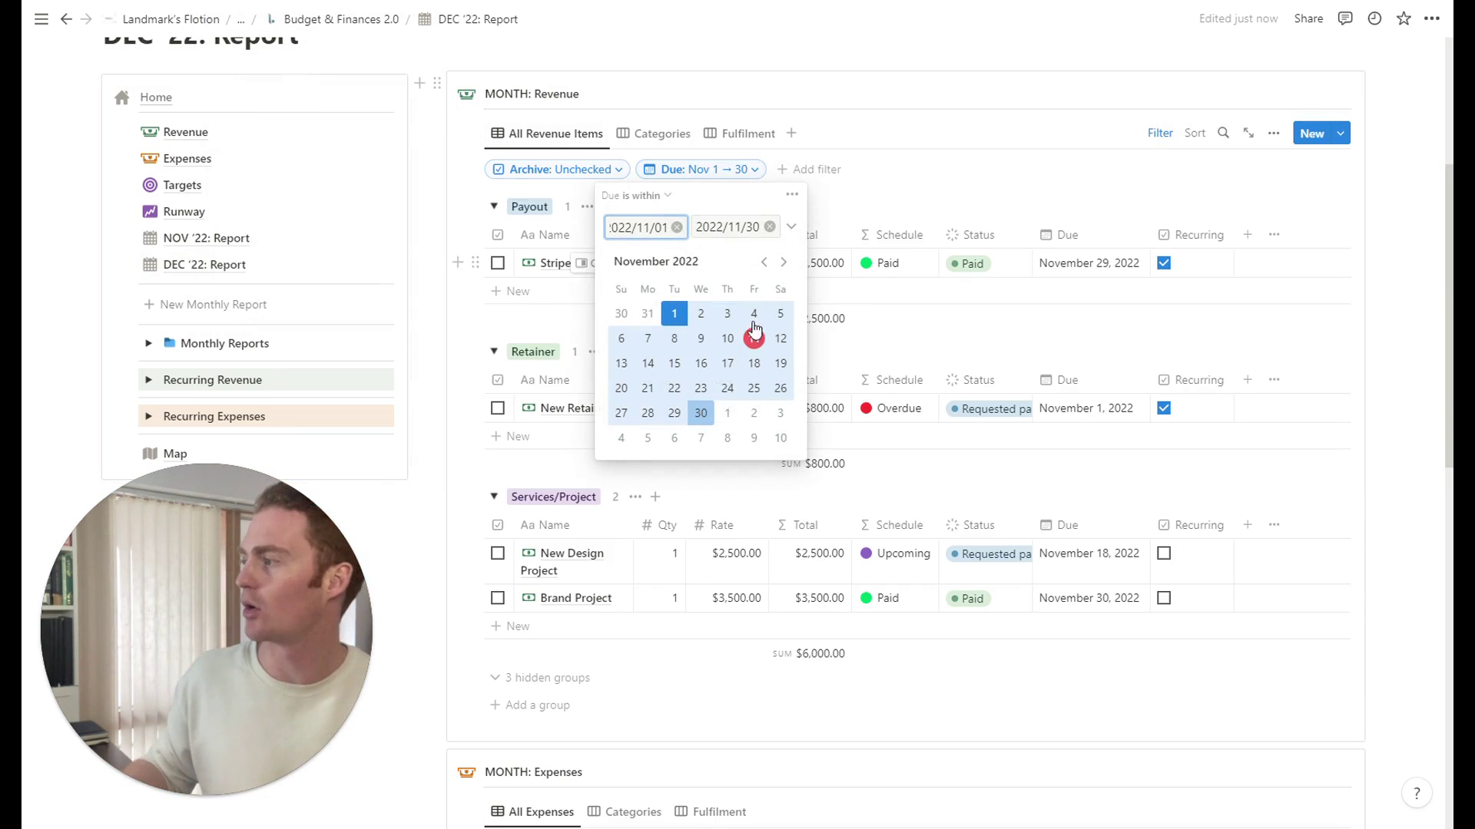
scroll(744, 424, down, 1)
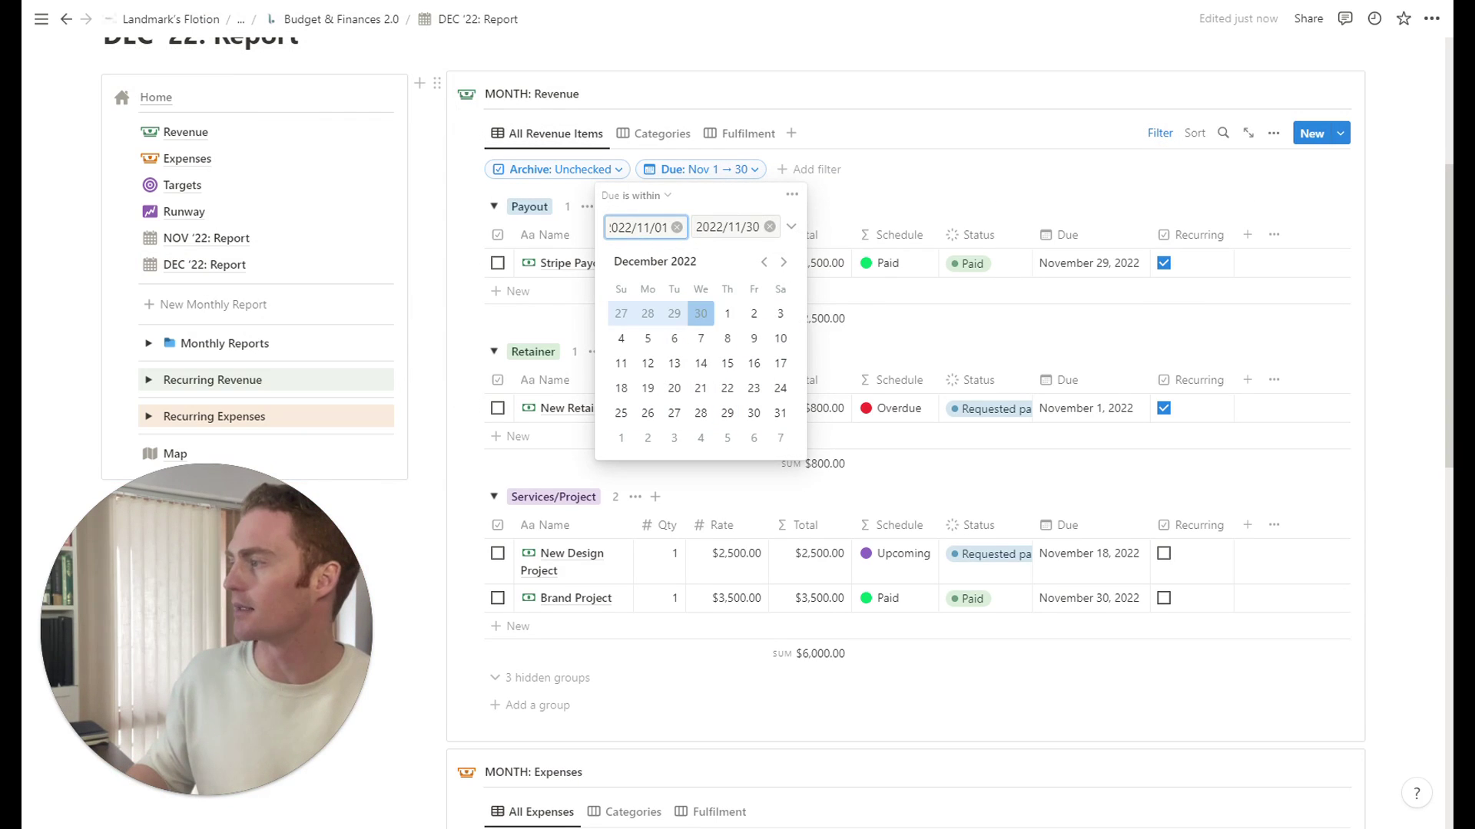
click(725, 226)
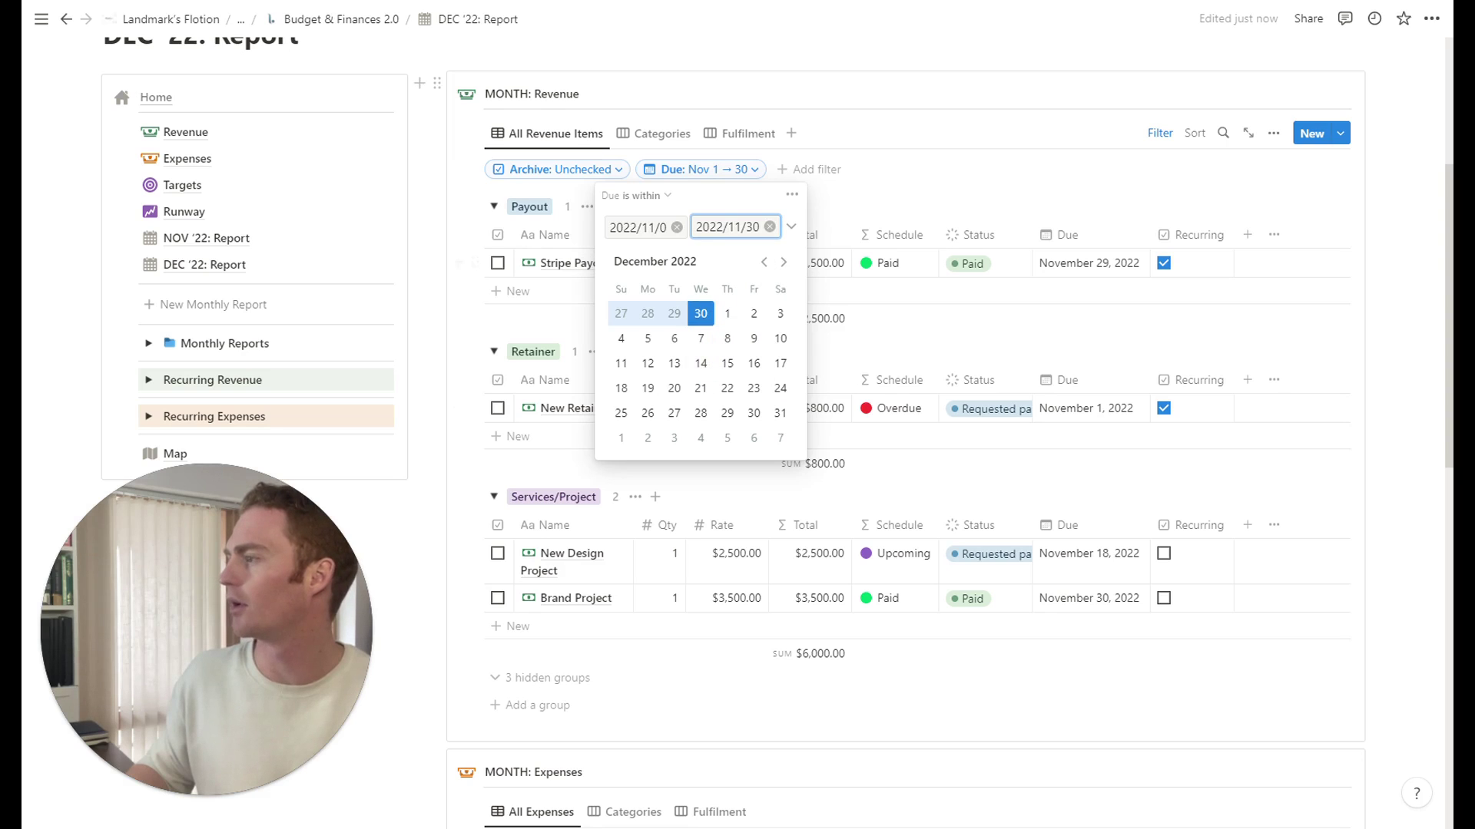
key(BackSpace)
text(2)
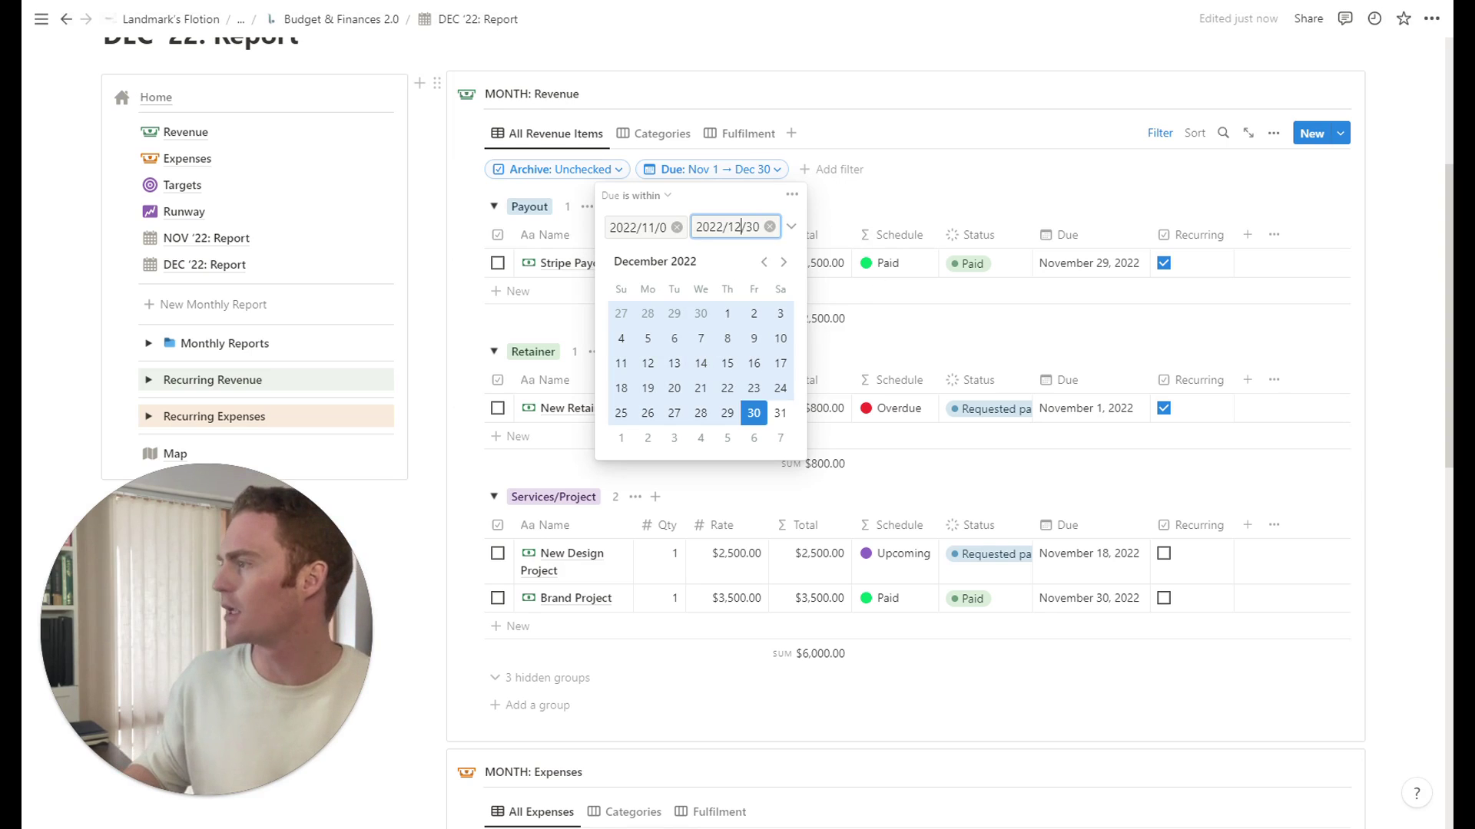
click(637, 228)
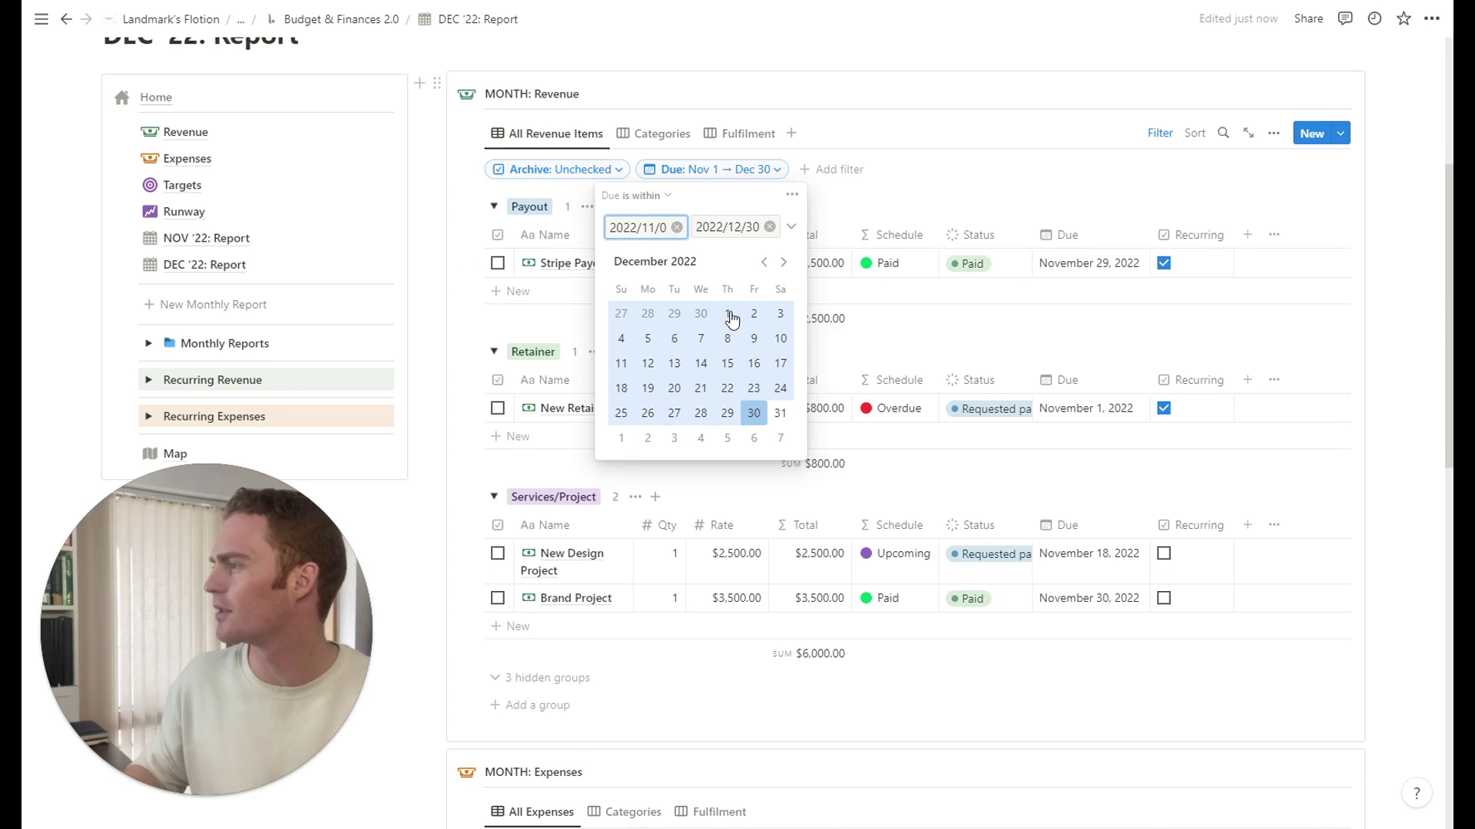
click(727, 314)
key(Escape)
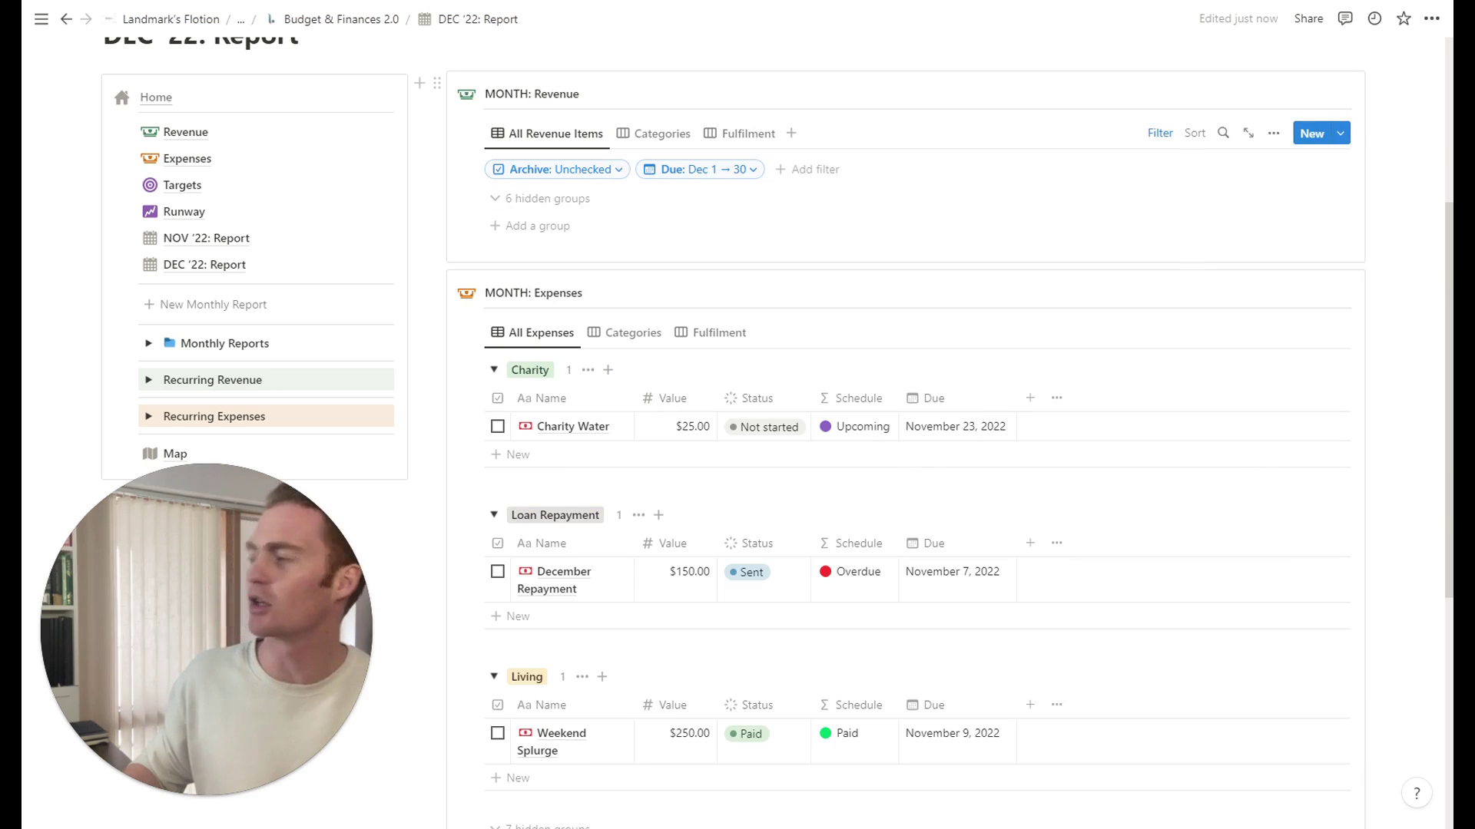
Set the Expenses Due filter to Dec 1 → 31, leaving only Weekend Outing at $150
scroll(737, 415, up, 1)
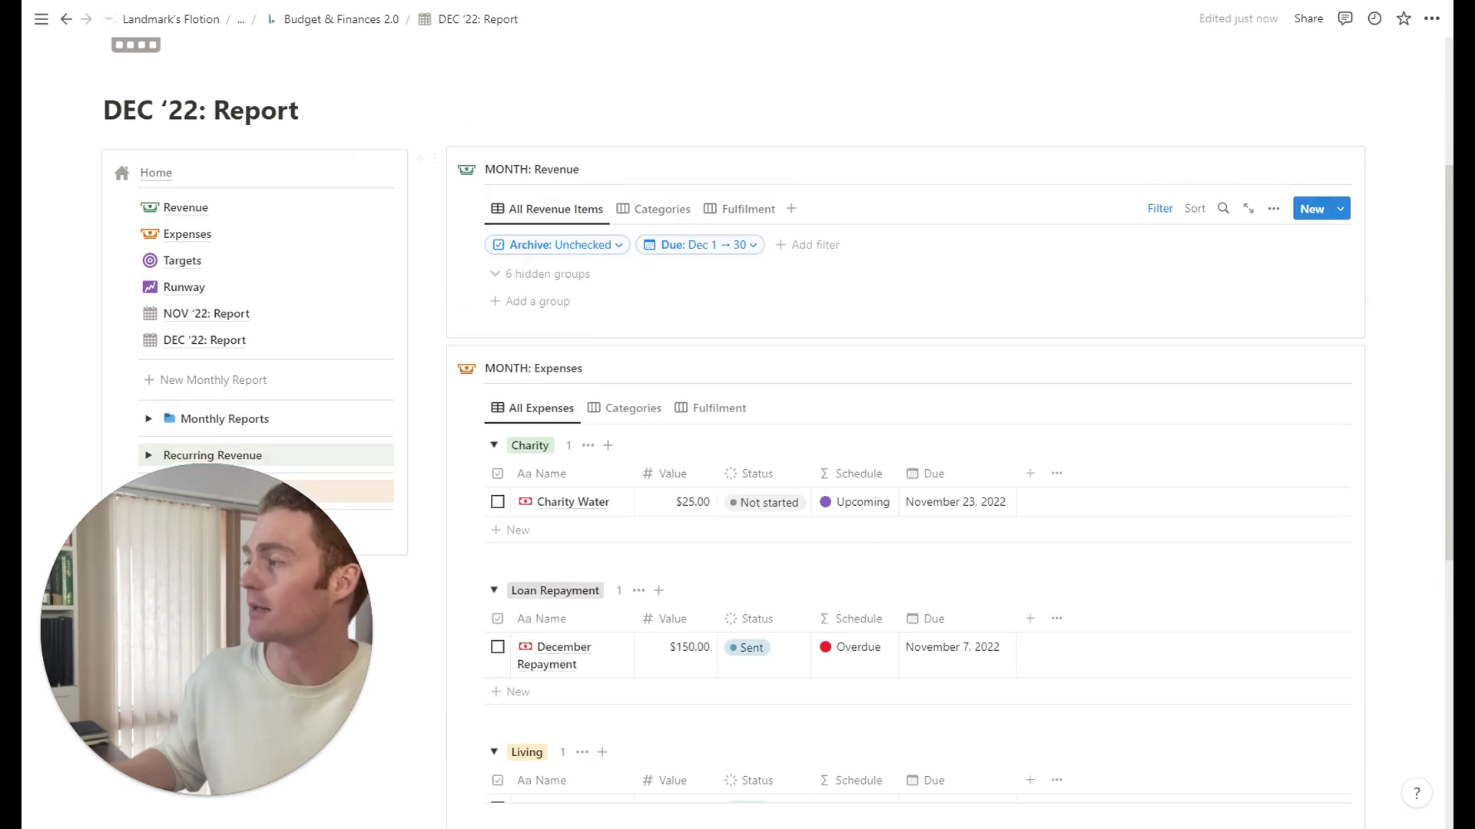
scroll(737, 415, down, 1)
scroll(906, 430, down, 1)
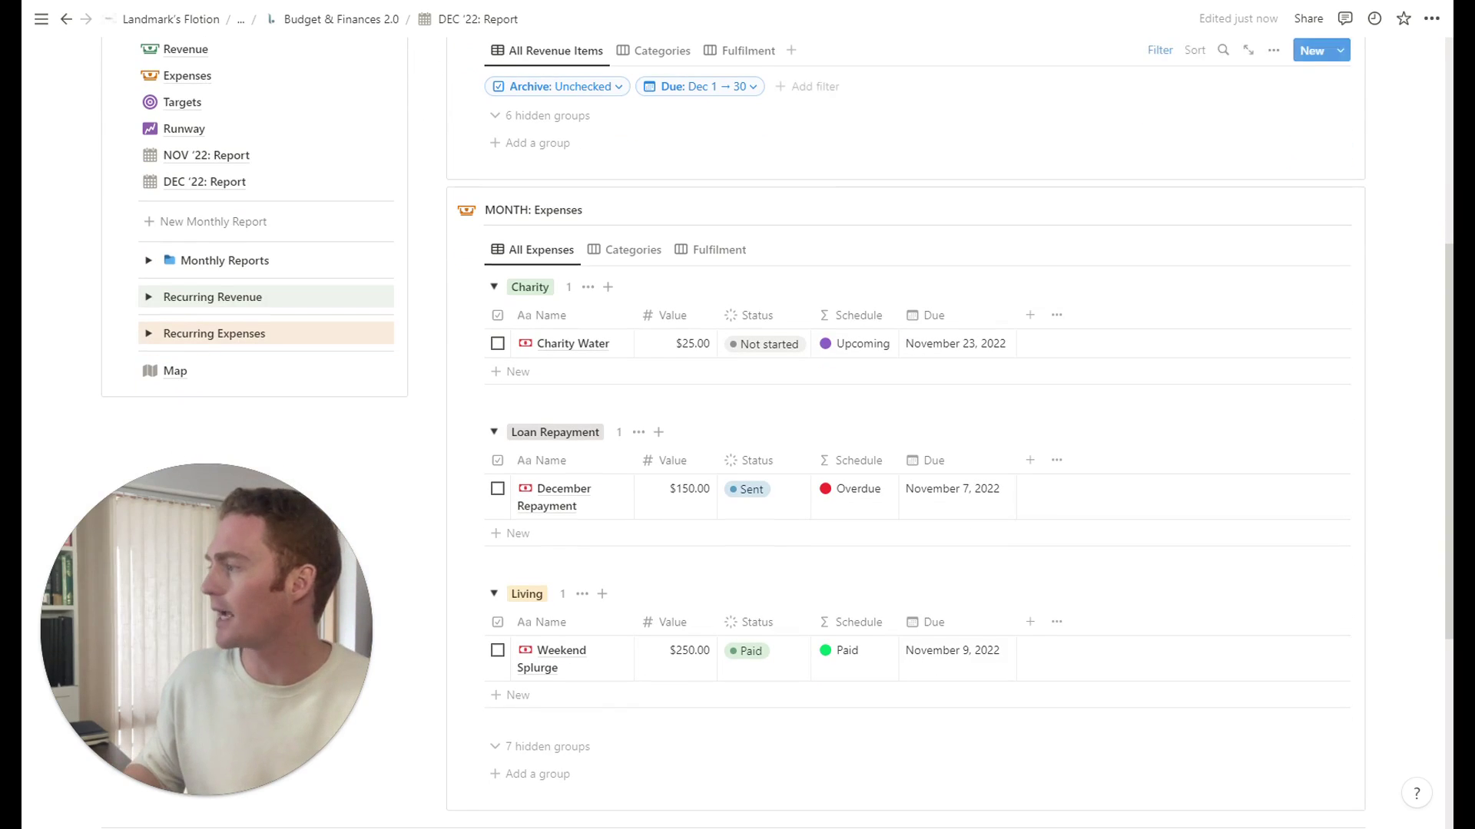
click(1162, 251)
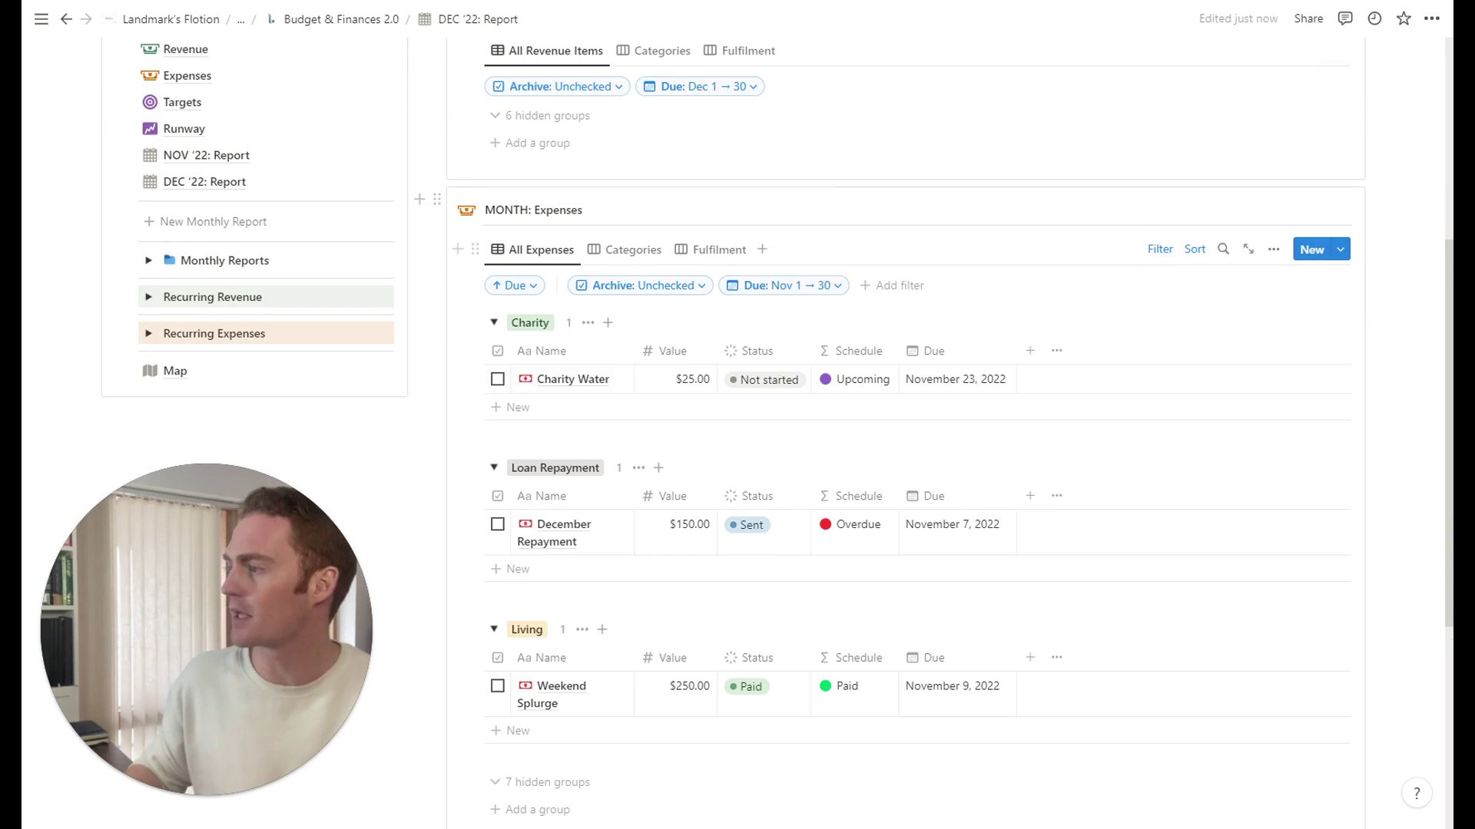
click(820, 287)
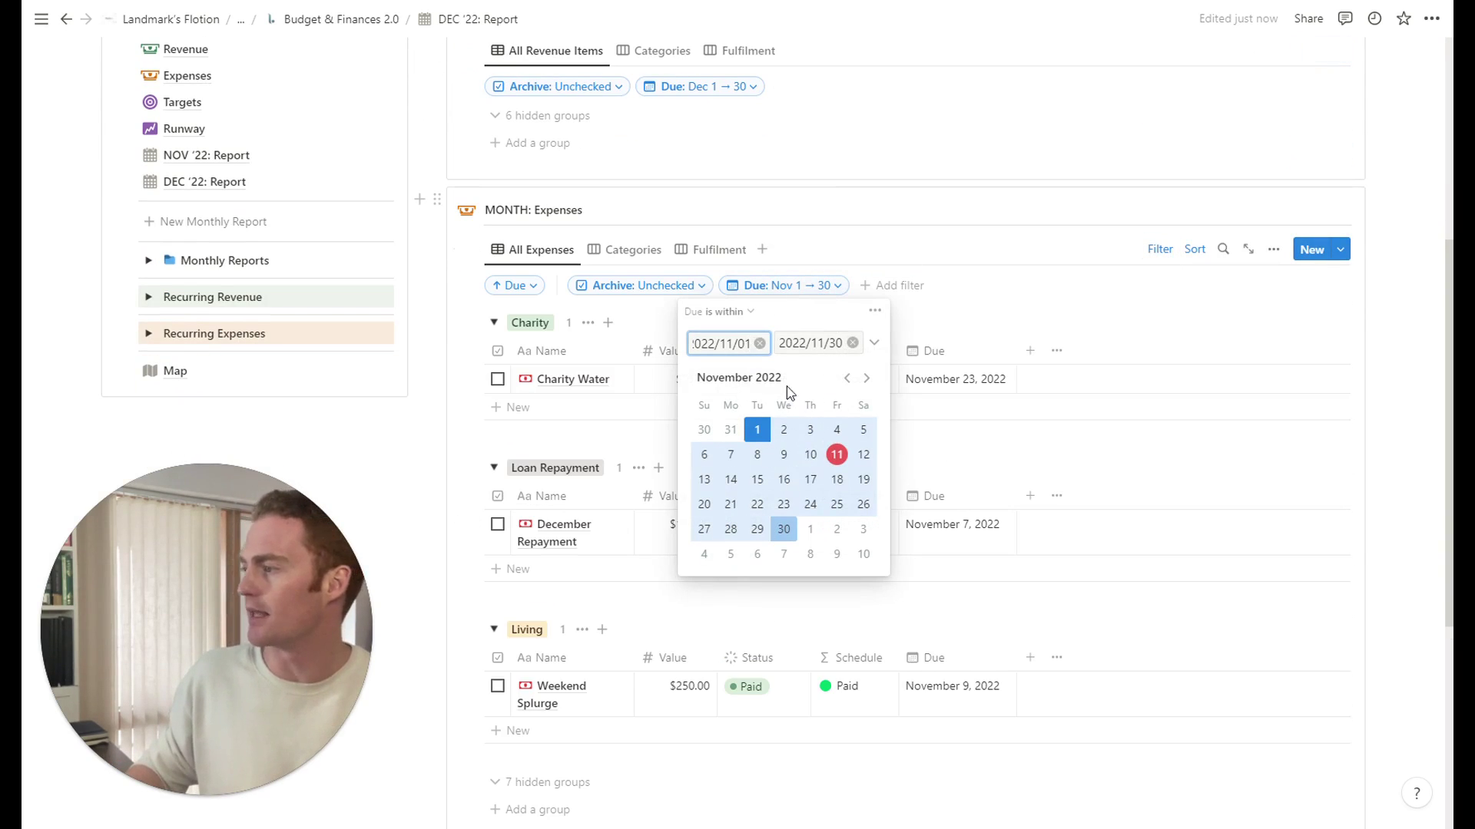
click(809, 532)
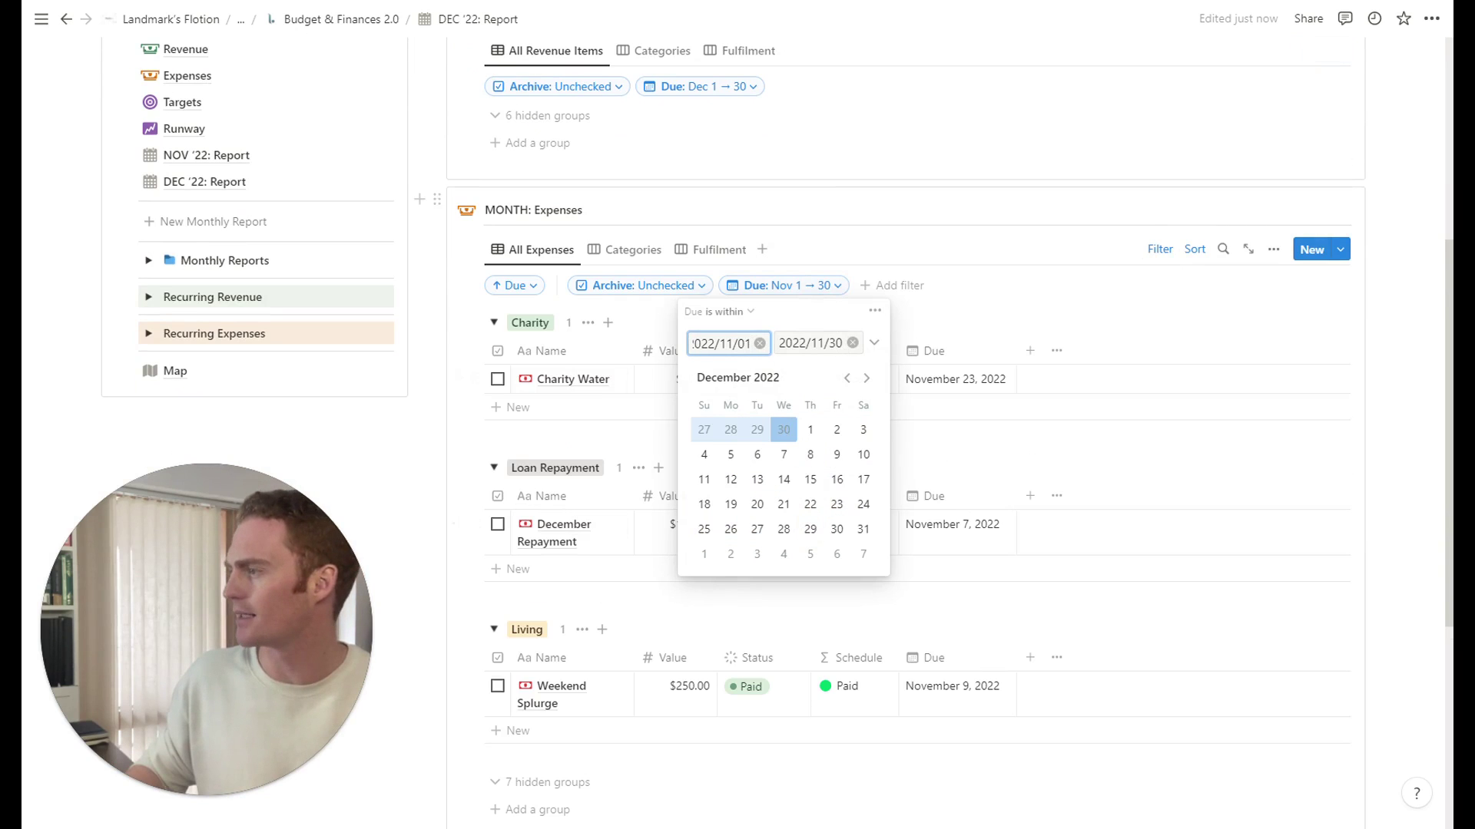
click(816, 343)
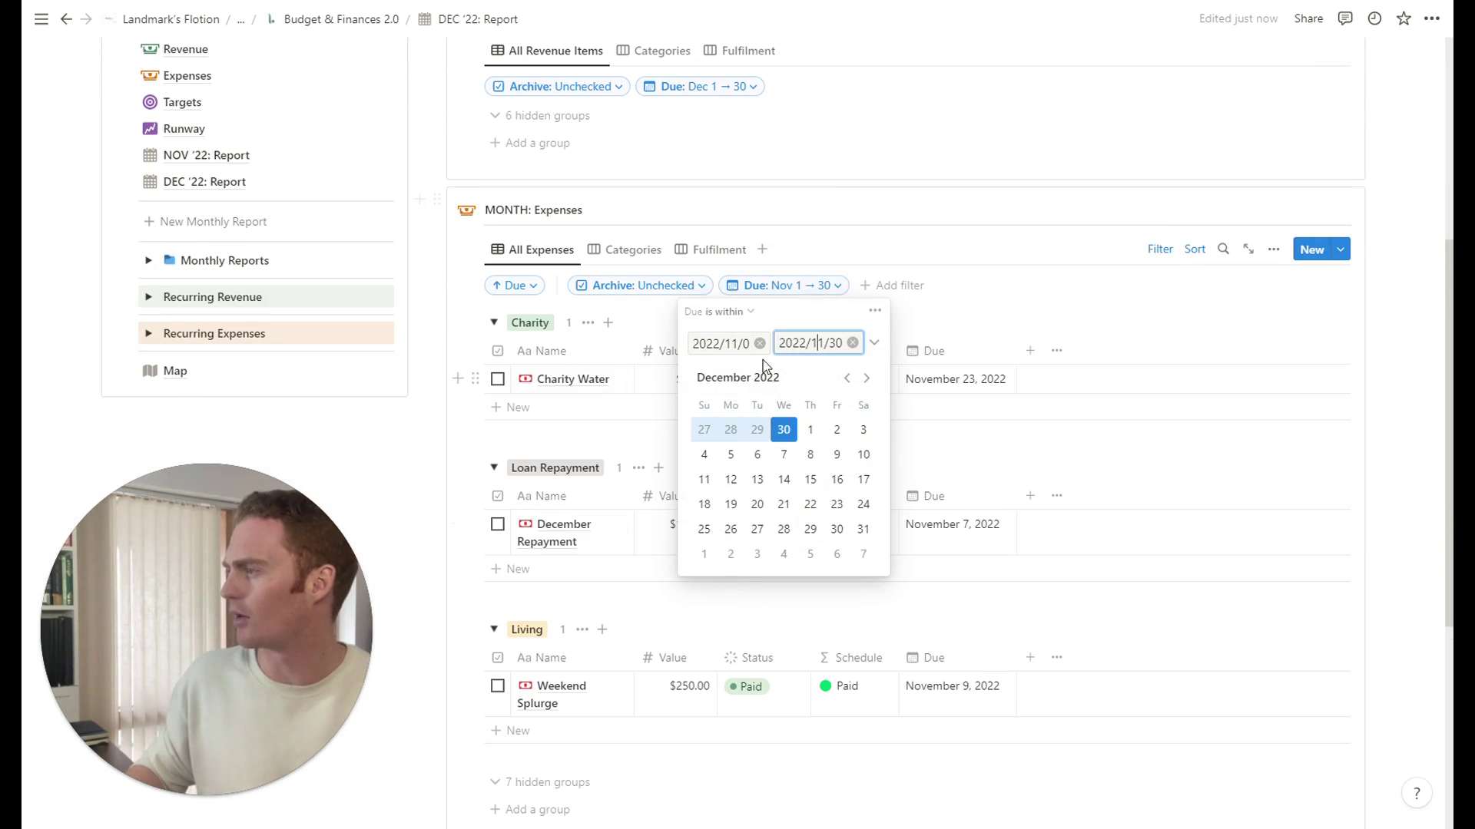
click(855, 532)
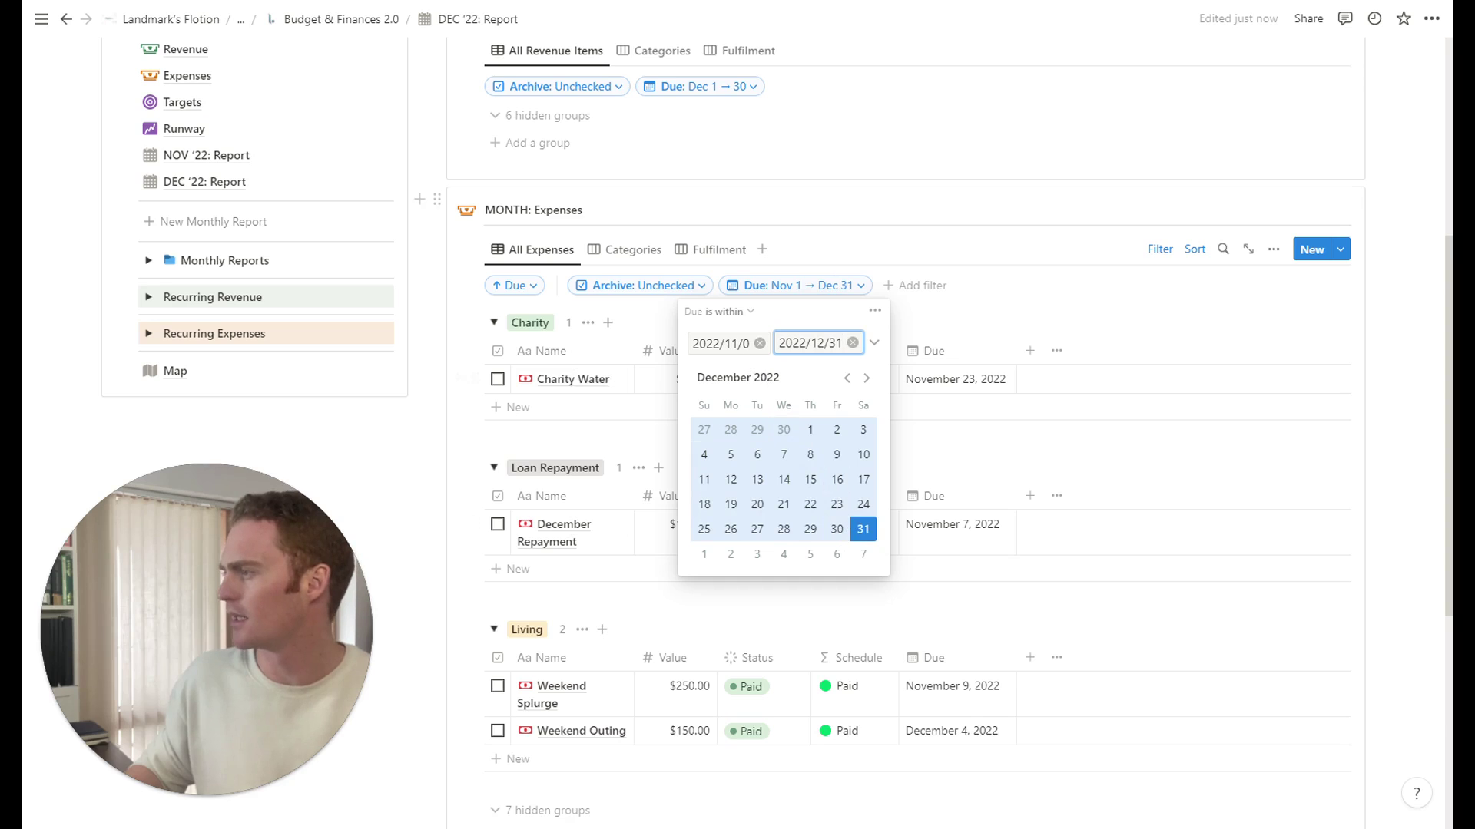
click(809, 431)
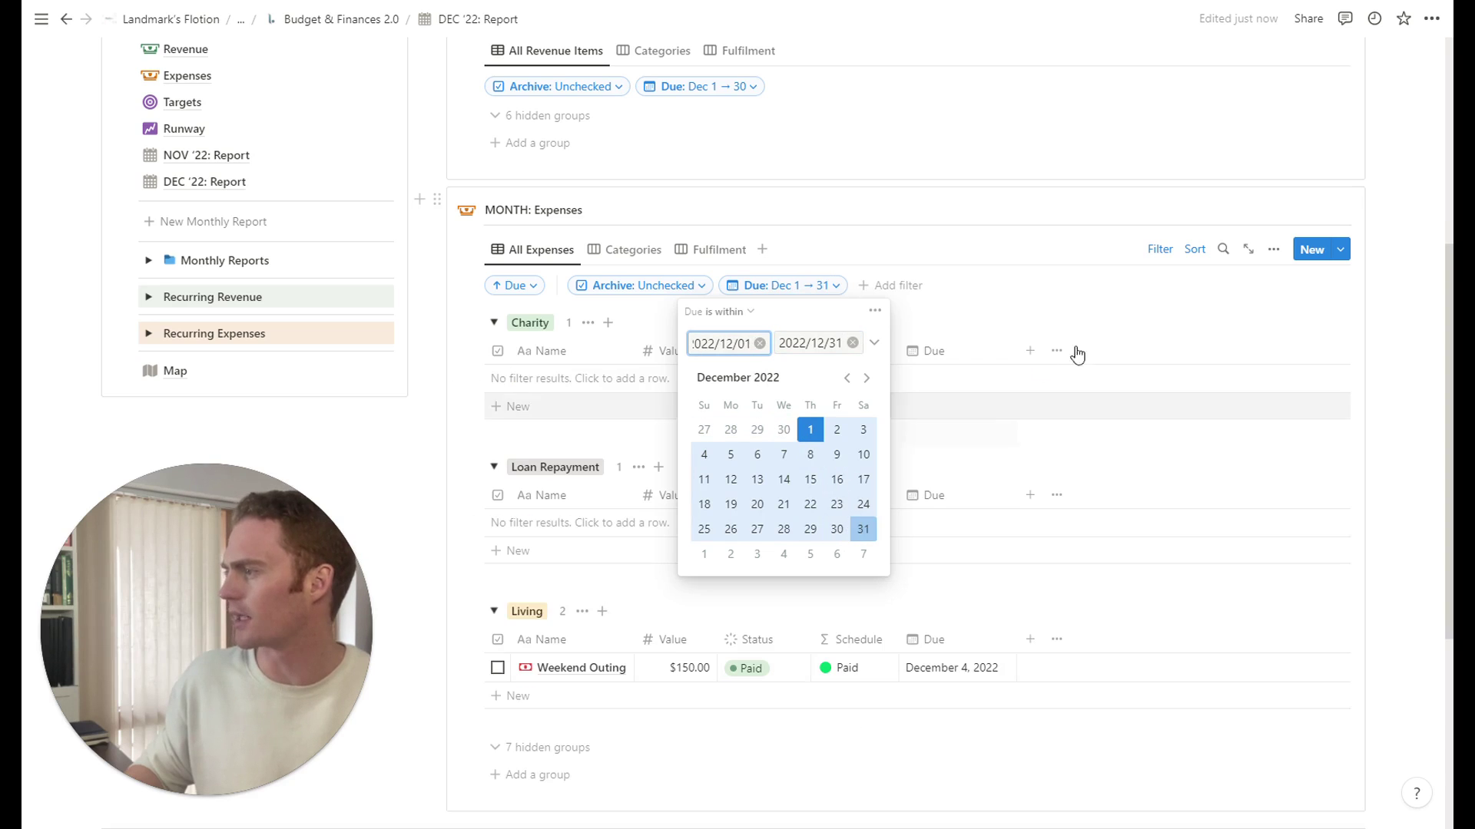
key(Escape)
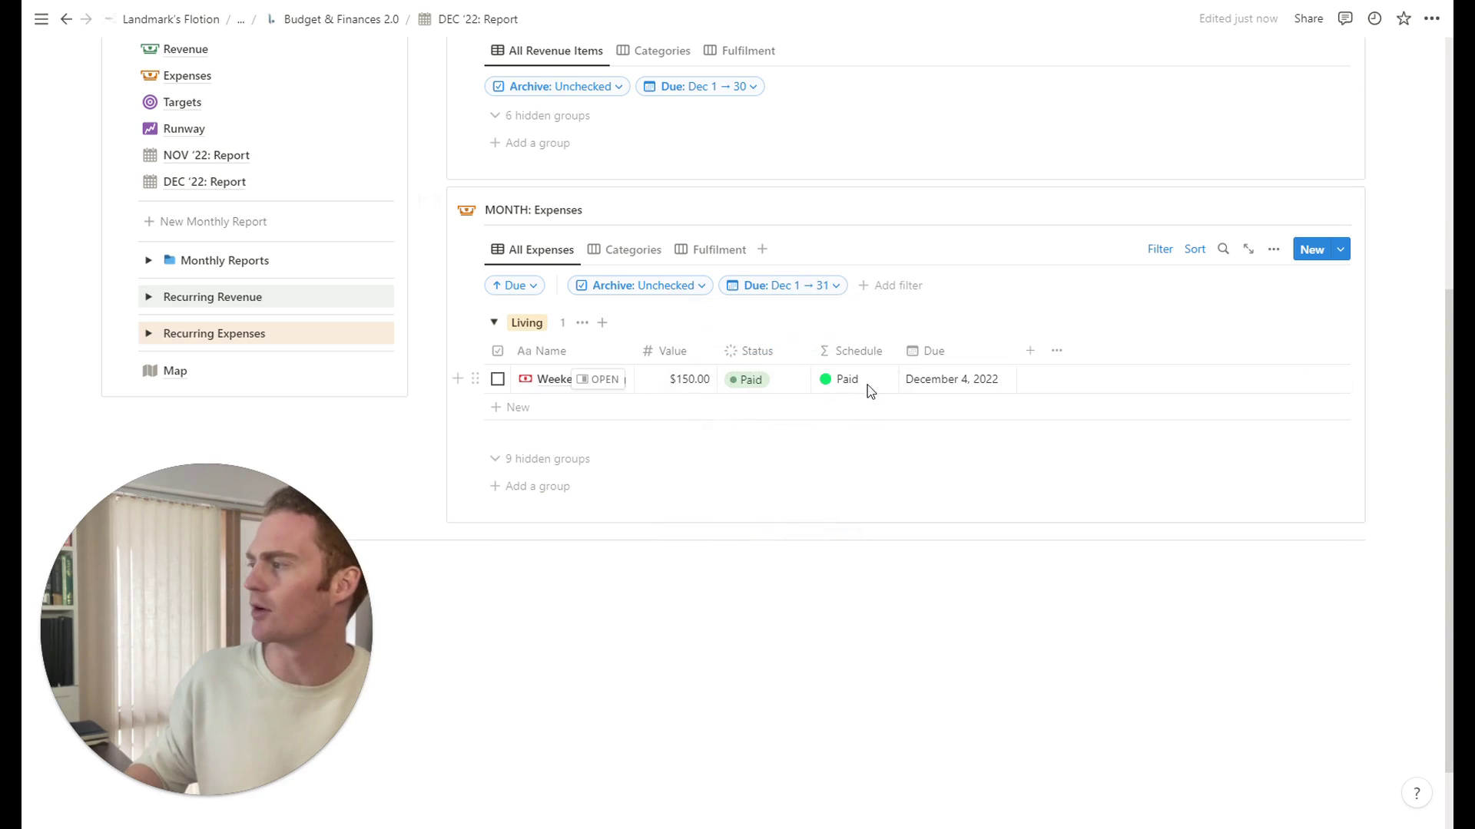
scroll(981, 381, up, 5)
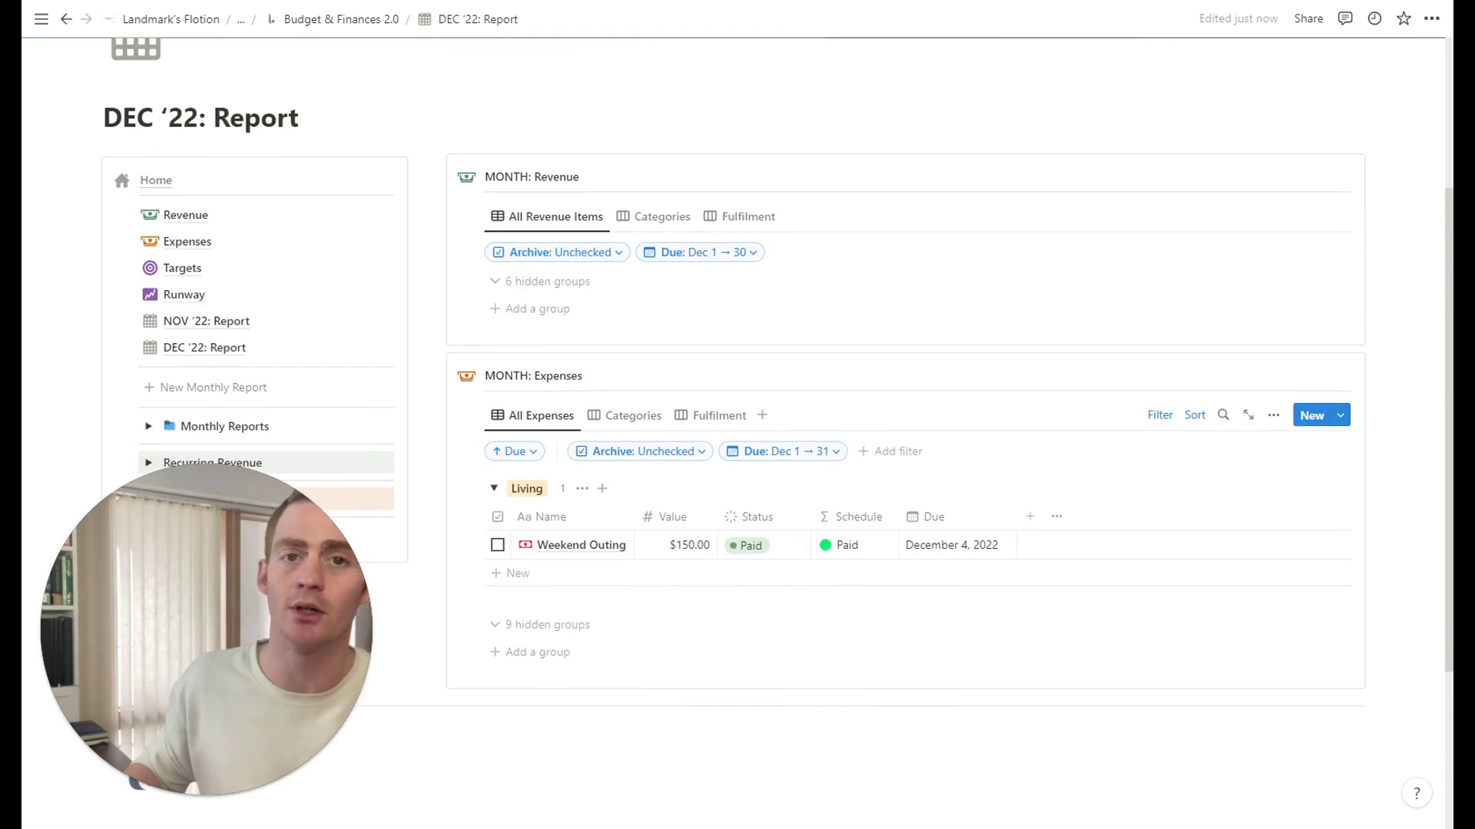
scroll(537, 323, down, 2)
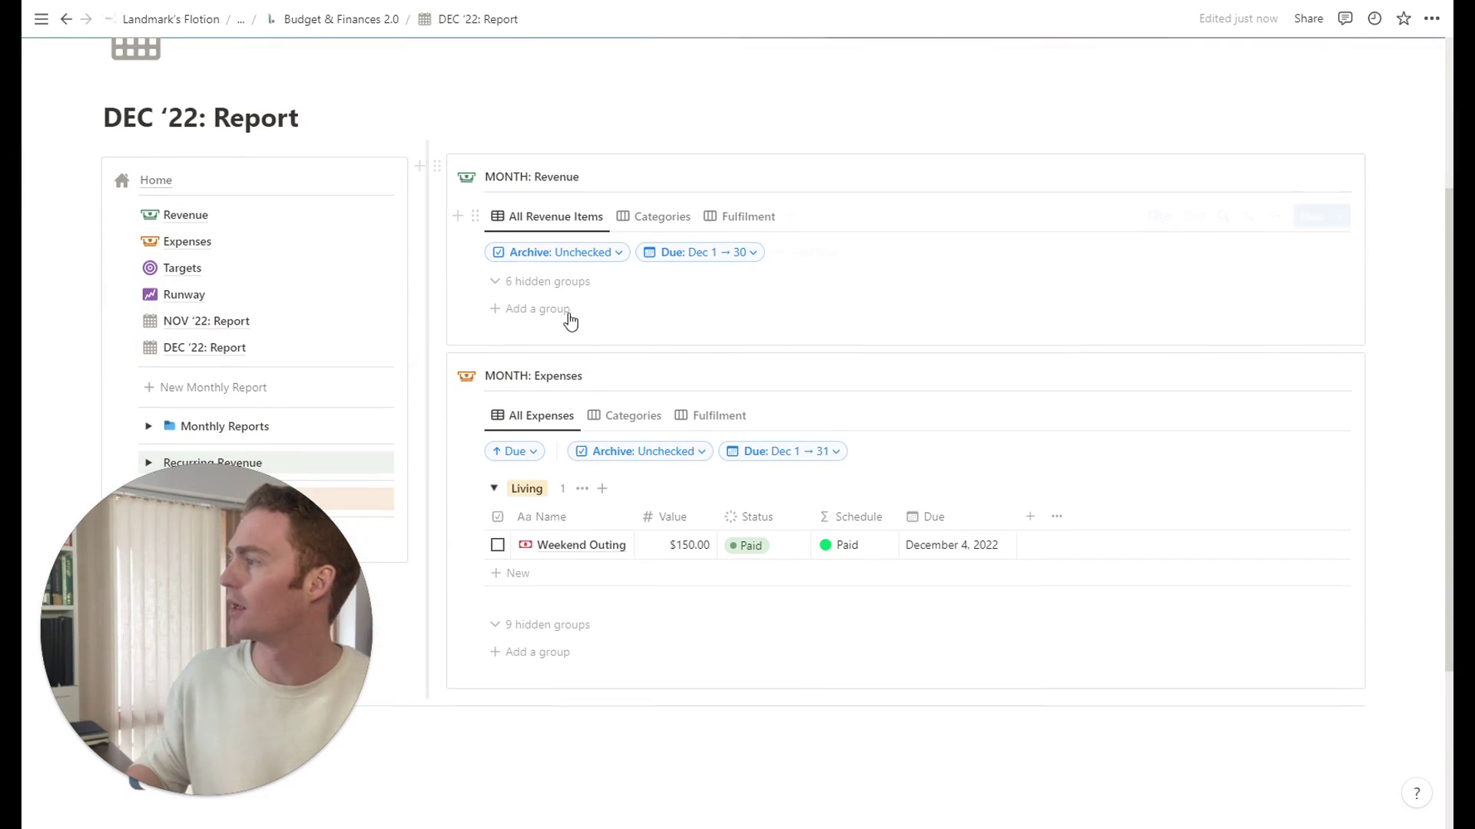
scroll(230, 335, down, 2)
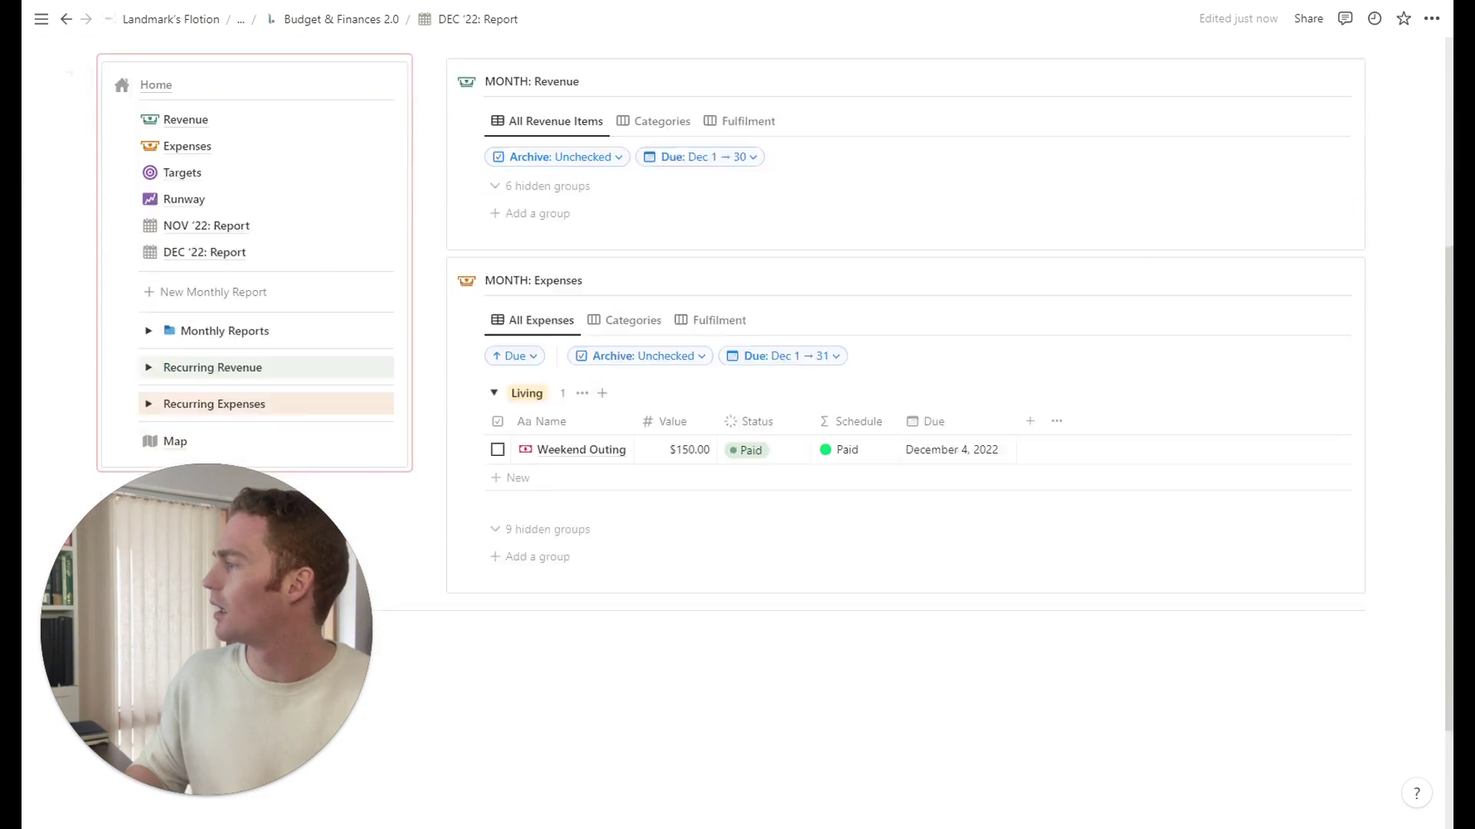
scroll(263, 232, up, 1)
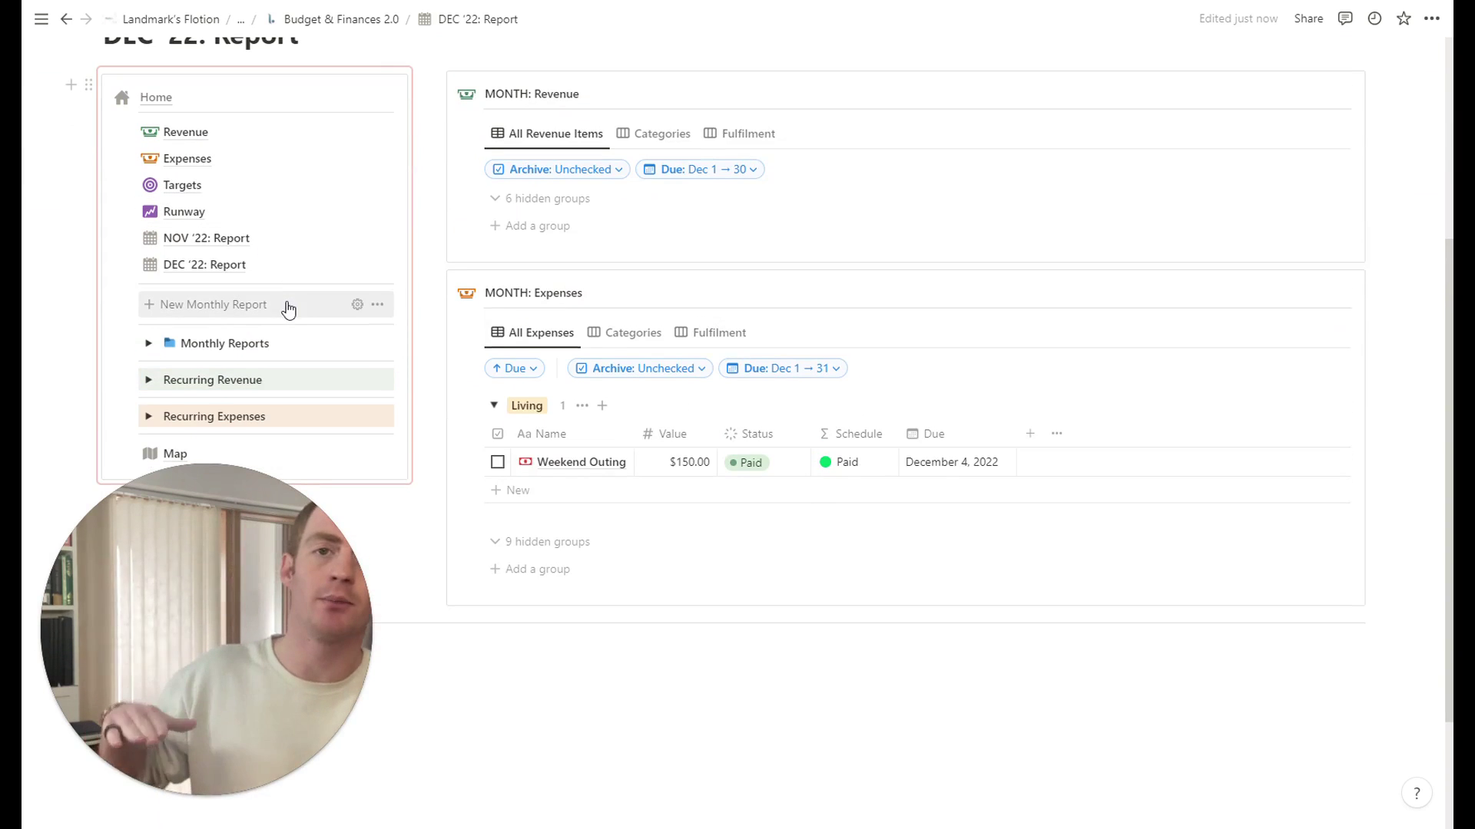
click(224, 242)
scroll(737, 415, down, 5)
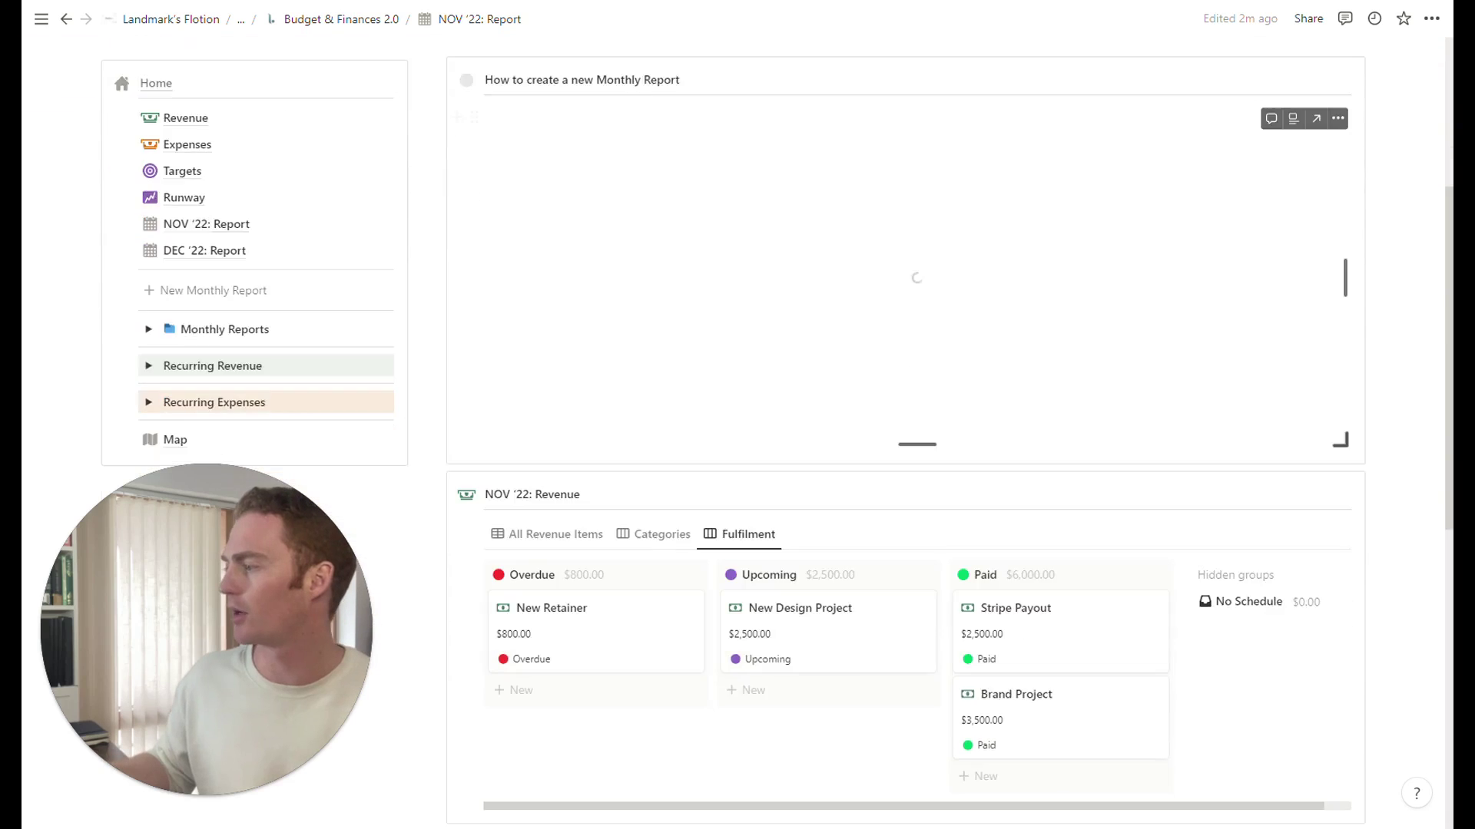
scroll(306, 336, up, 2)
click(278, 352)
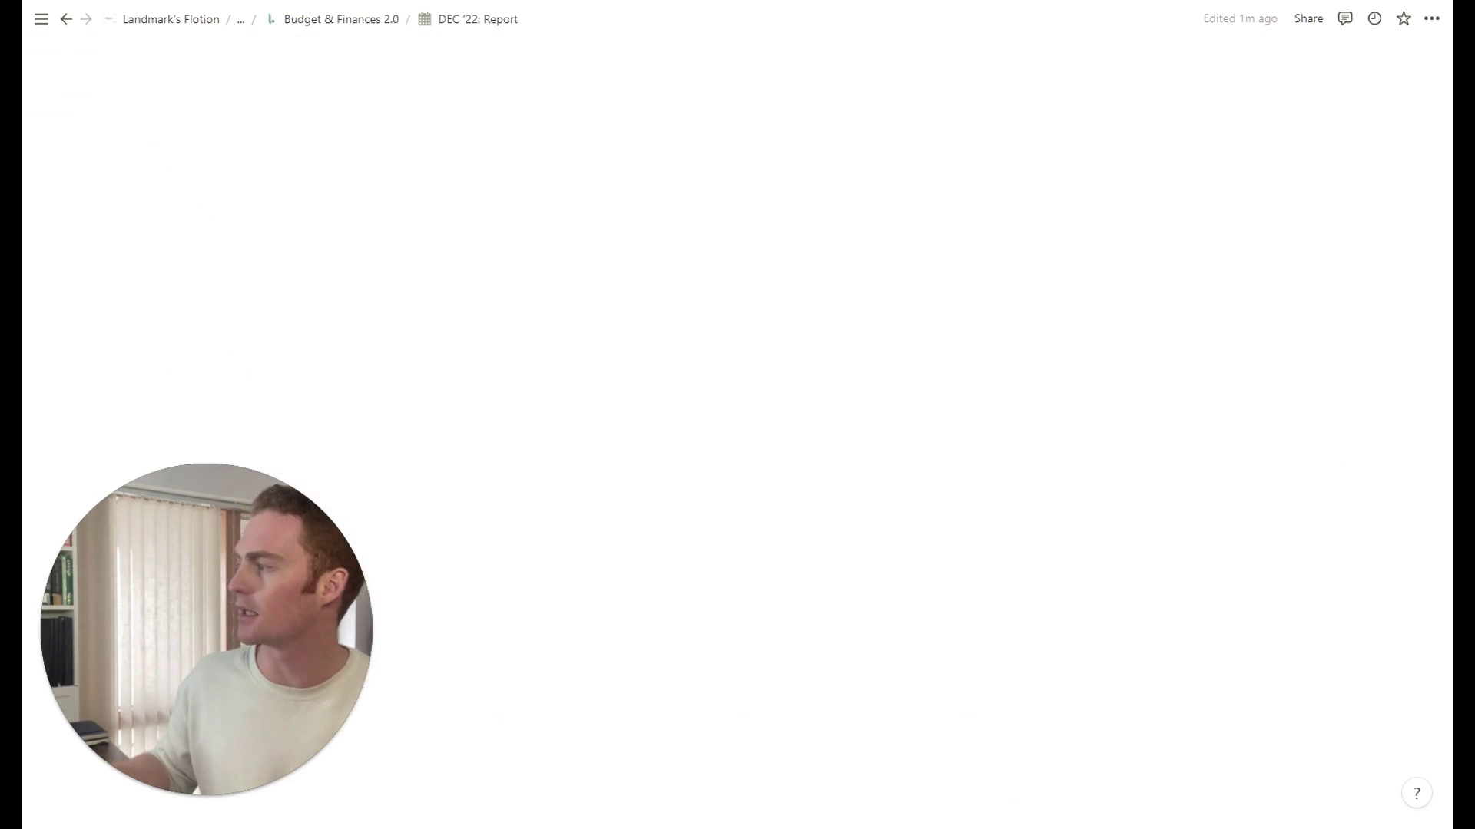
scroll(1253, 283, down, 5)
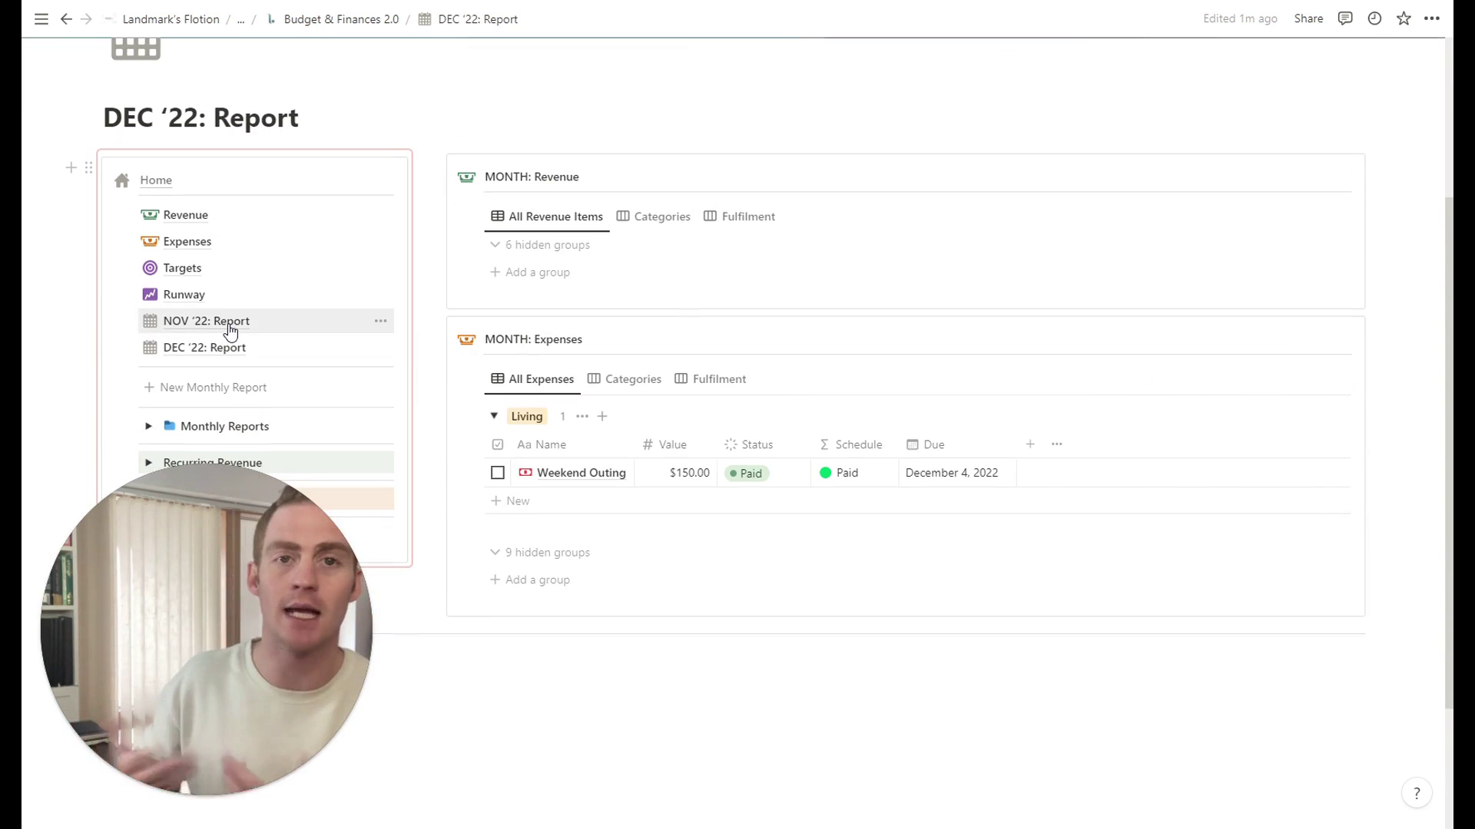
Move the NOV '22 and DEC '22 reports under Monthly Reports and expand it to show OCT, NOV, DEC
scroll(275, 307, down, 2)
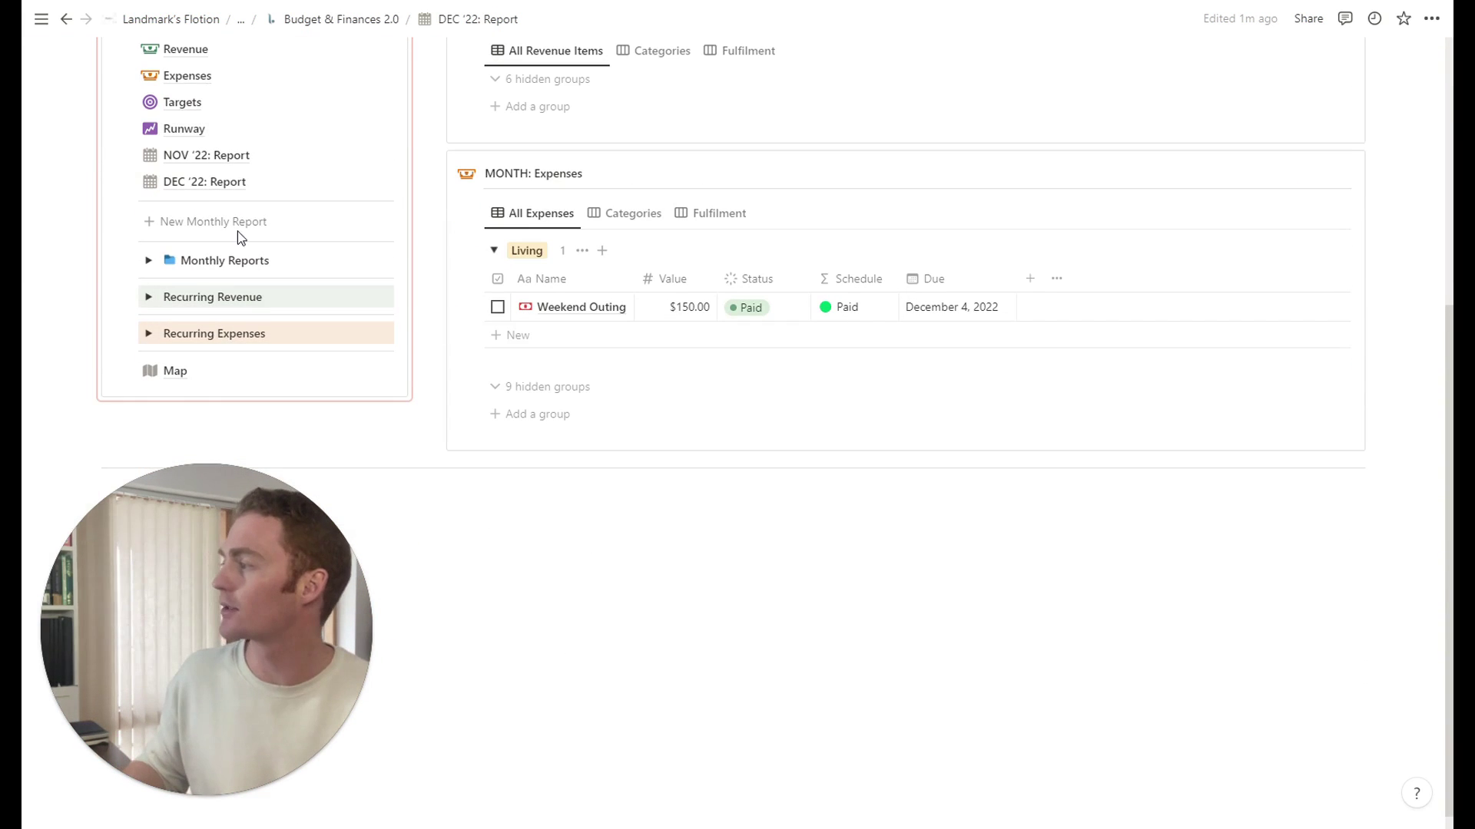
drag(215, 163, 221, 260)
drag(205, 155, 223, 234)
click(149, 207)
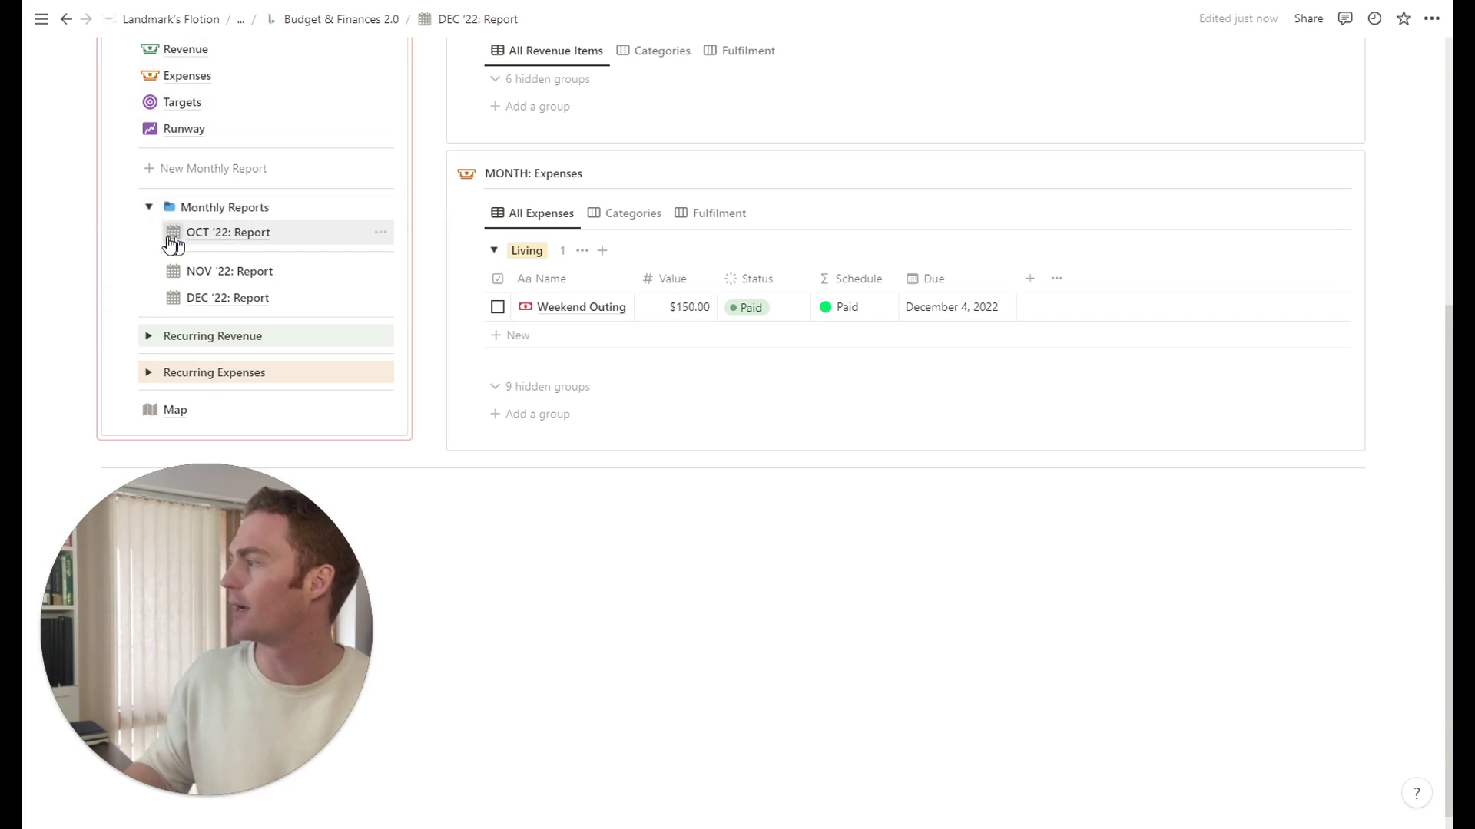